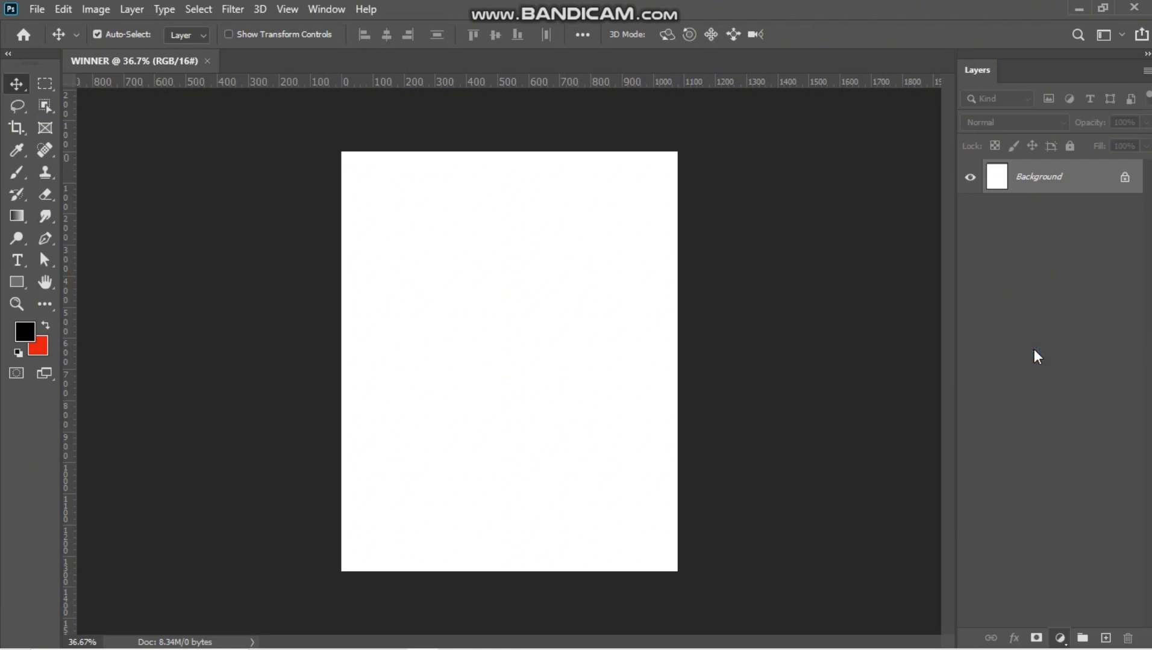
# Add a solid colour fill layer in near-black #0d0d0d above the white background.
pyautogui.click(732, 359)
pyautogui.moveTo(704, 359); pyautogui.dragTo(692, 365)
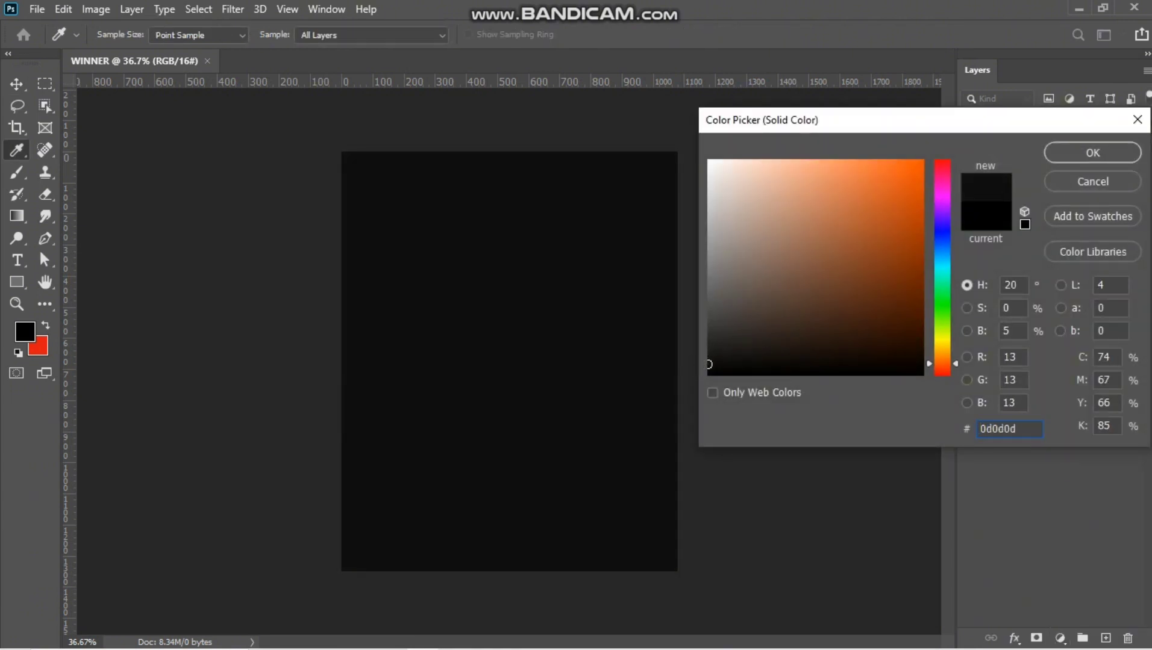
pyautogui.click(1061, 158)
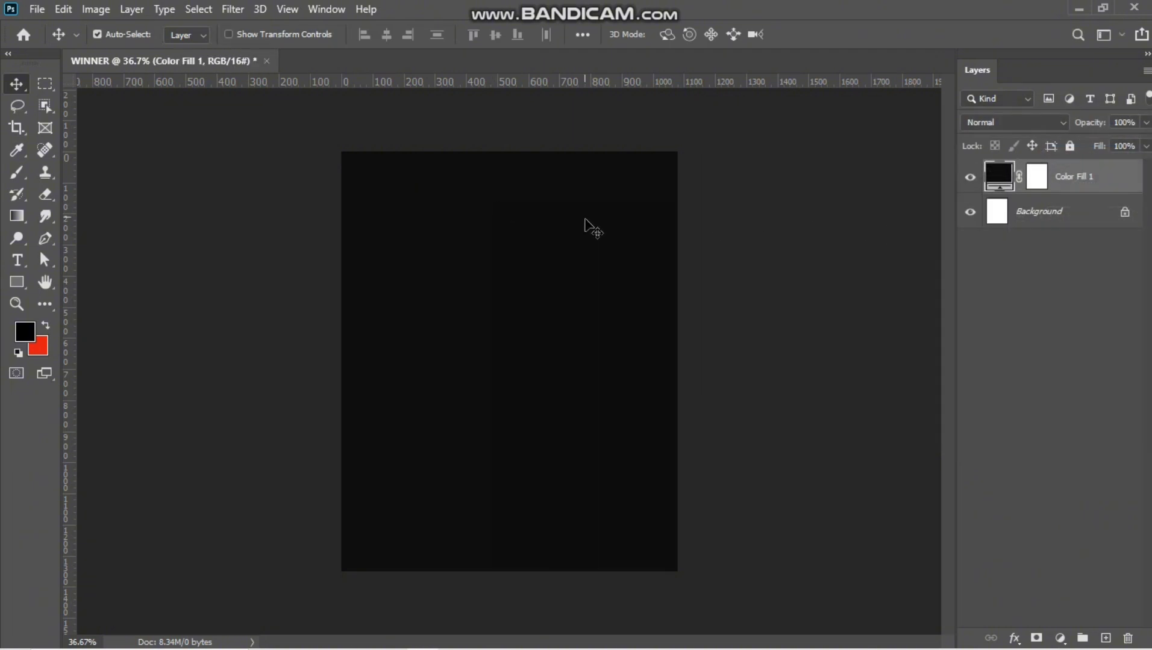
pyautogui.scroll(-2, 567, 245)
pyautogui.scroll(2, 565, 247)
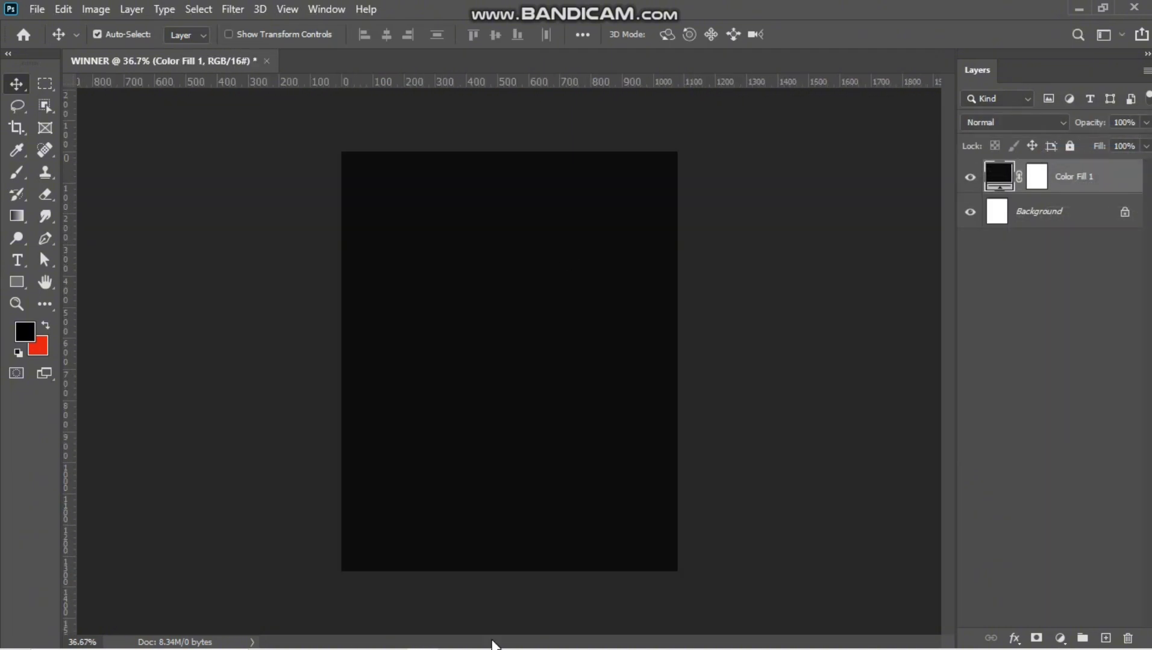
# Place the boxing glove image 12241 from the YOUTUBE PREP folder into the poster document.
pyautogui.click(456, 638)
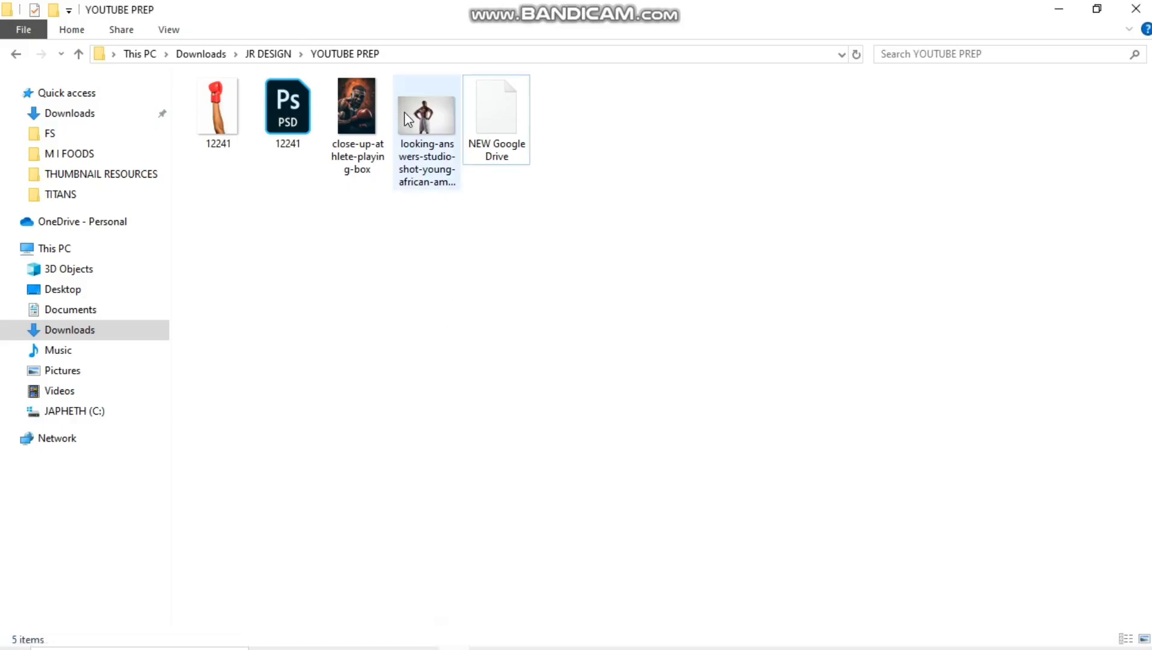
pyautogui.click(227, 125)
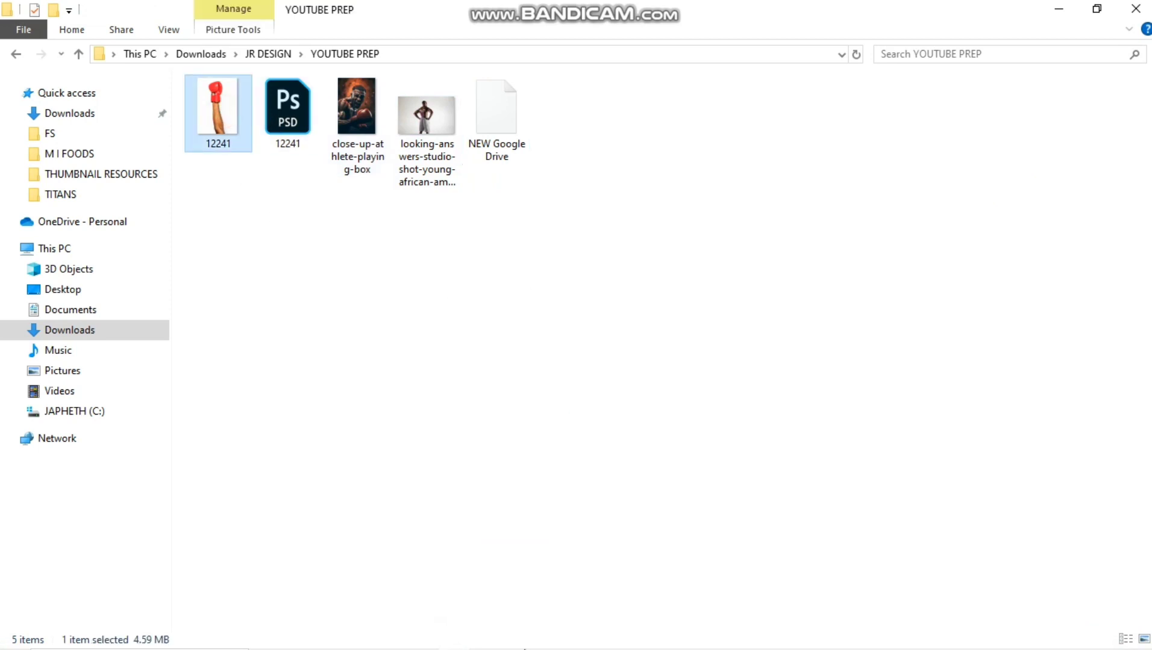
pyautogui.moveTo(227, 126); pyautogui.dragTo(475, 506)
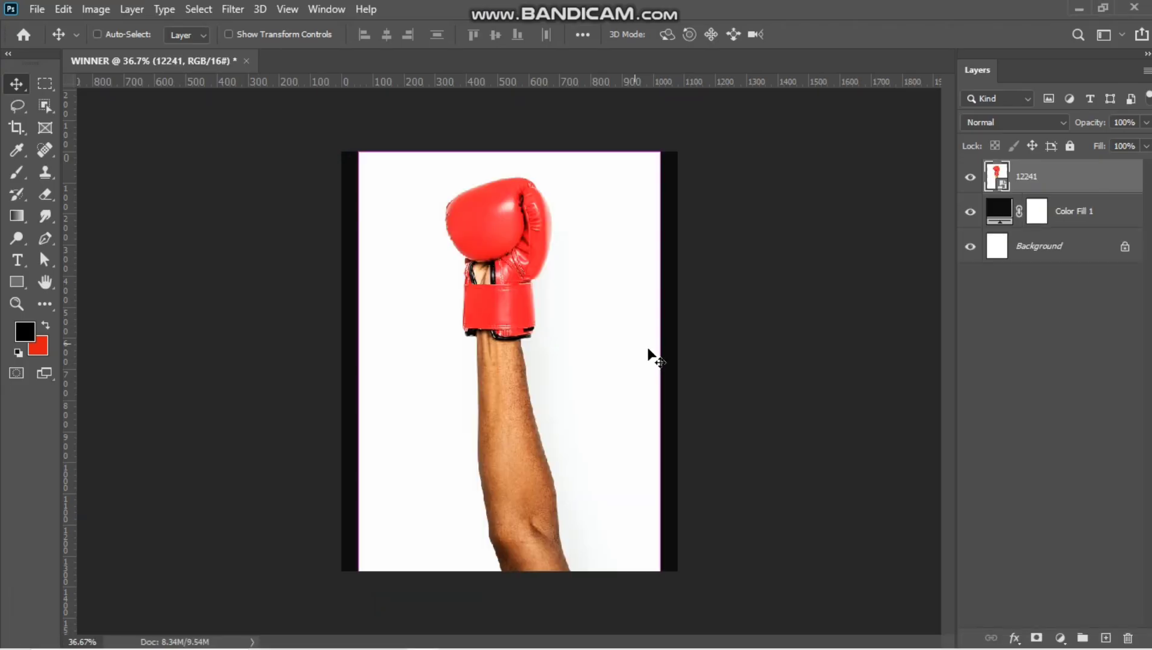
# Scale the placed glove image to 14.26% and shift it down, leaving a narrow black strip along the canvas's upper edge.
pyautogui.moveTo(661, 363); pyautogui.dragTo(678, 362)
pyautogui.moveTo(563, 344); pyautogui.dragTo(566, 395)
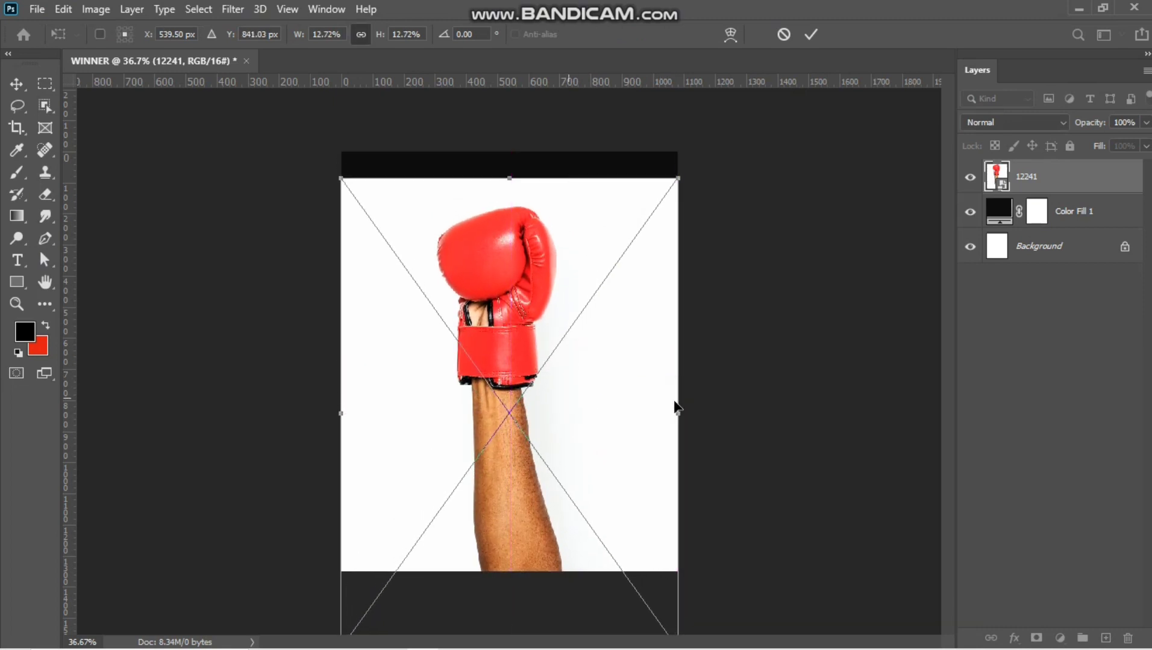
pyautogui.moveTo(677, 407); pyautogui.dragTo(698, 411)
pyautogui.moveTo(647, 385); pyautogui.dragTo(657, 398)
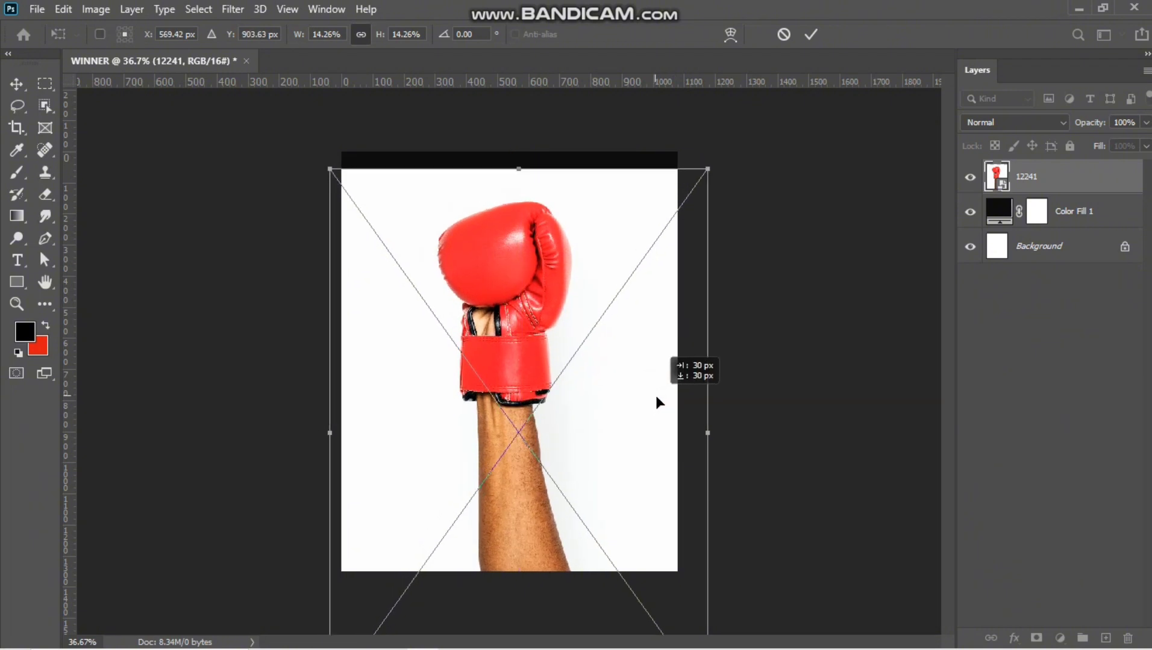
pyautogui.press('Return')
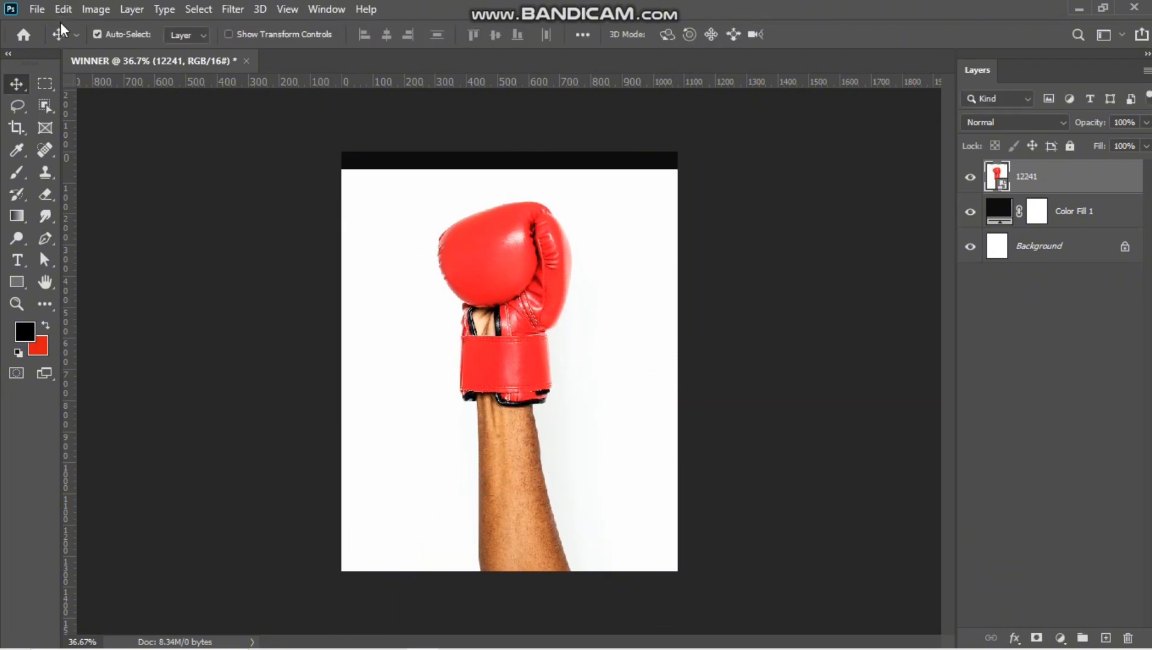
# Select the glove and arm with the Object Selection tool and mask out the white background.
pyautogui.click(44, 105)
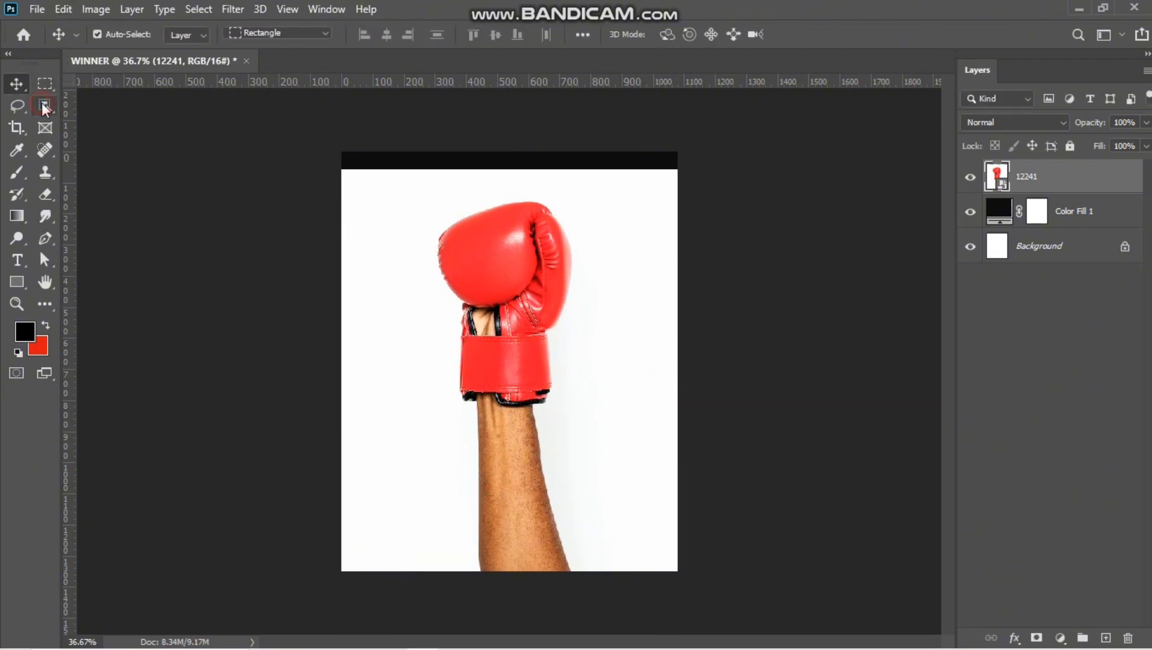
pyautogui.moveTo(415, 197); pyautogui.dragTo(612, 591)
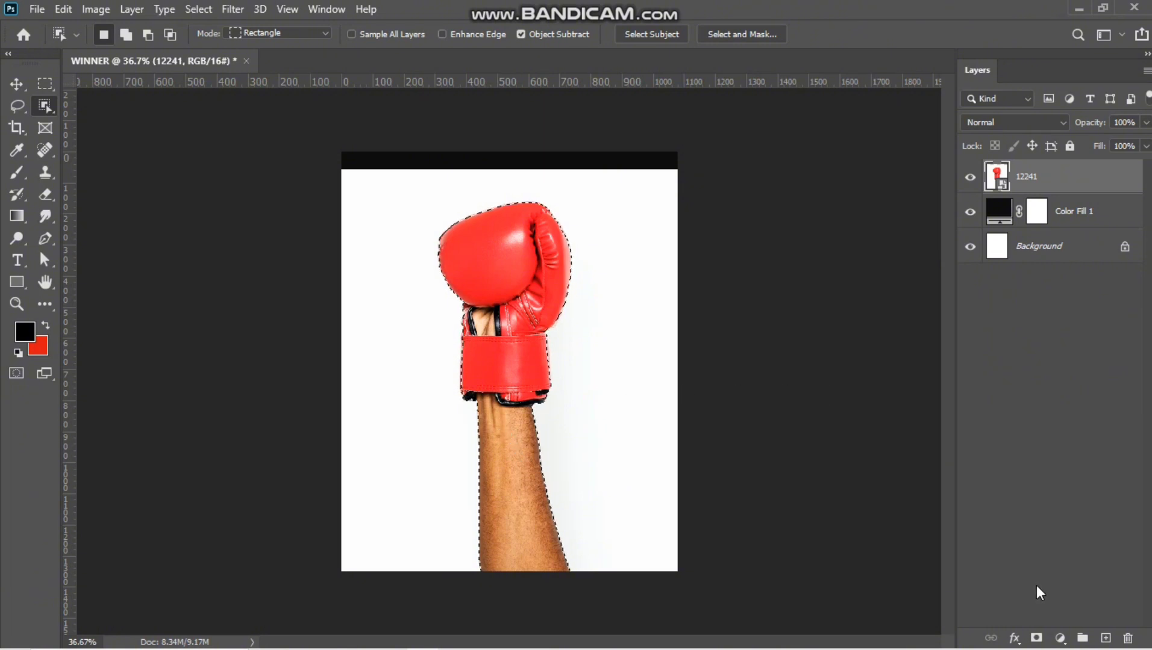
pyautogui.click(1036, 639)
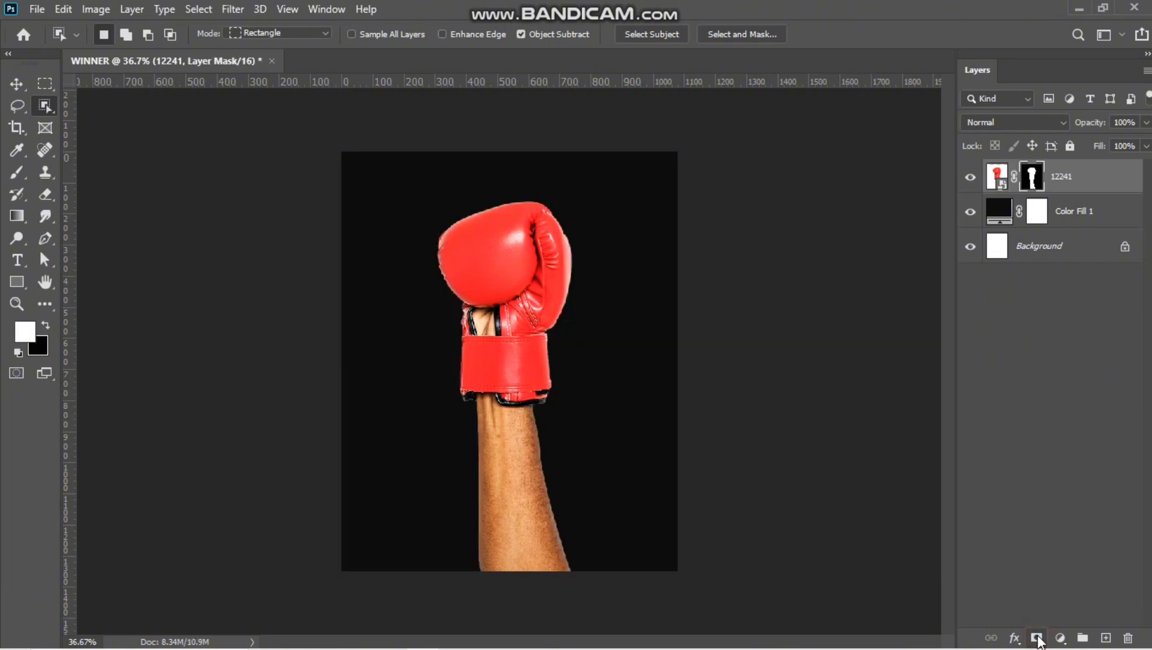
pyautogui.scroll(5, 494, 336)
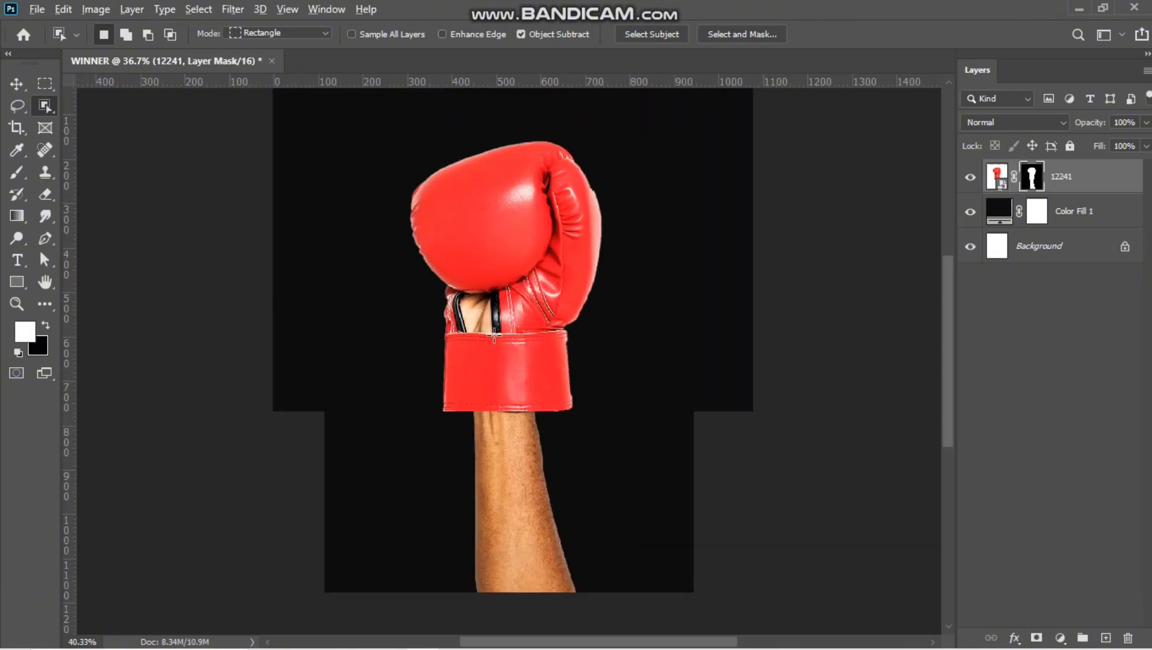
pyautogui.scroll(-4, 494, 336)
pyautogui.scroll(-3, 494, 335)
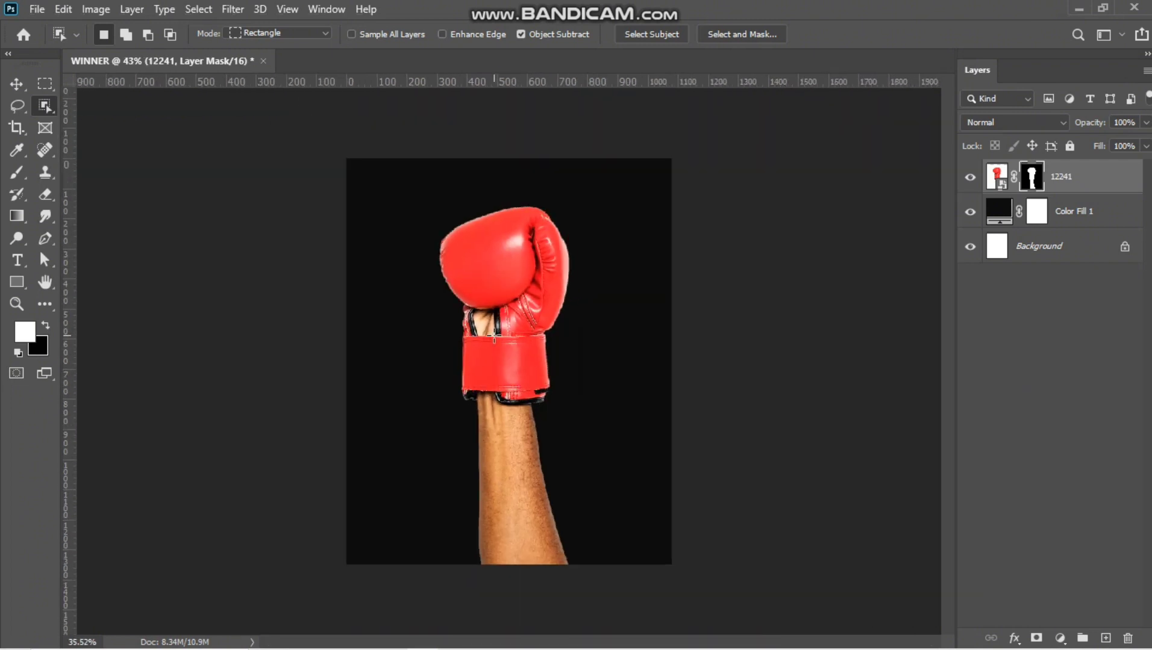
pyautogui.scroll(2, 494, 335)
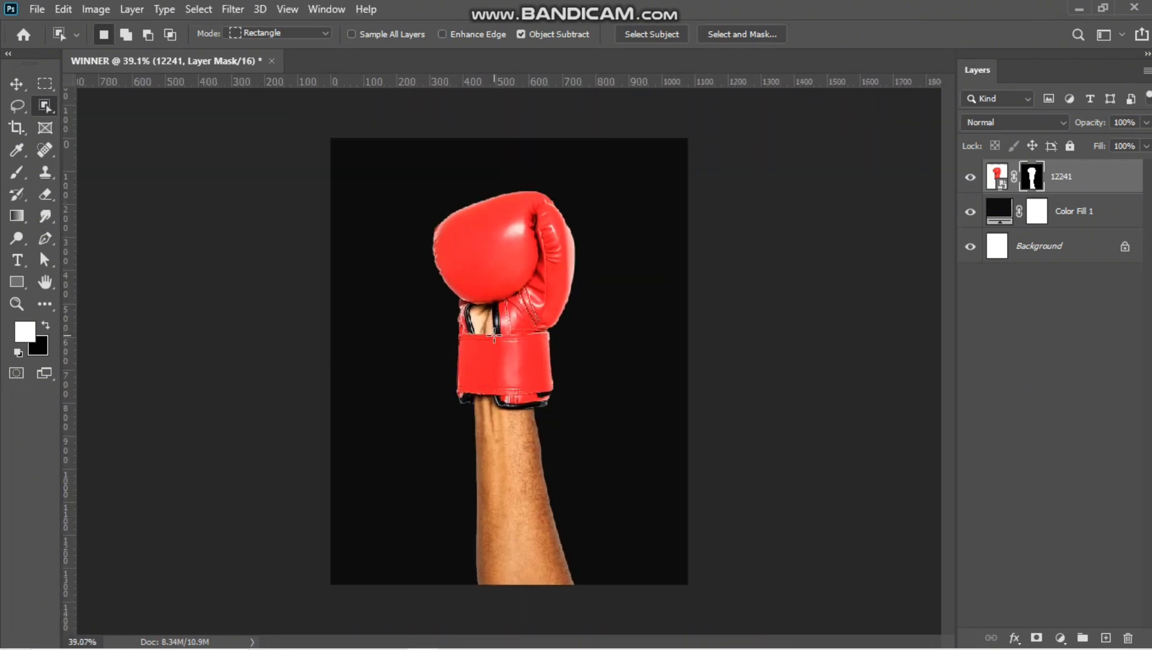
# Convert the masked glove layer to a smart object and move the glove down about 105 px.
pyautogui.rightClick(1086, 179)
pyautogui.click(934, 186)
pyautogui.click(17, 83)
pyautogui.scroll(-2, 505, 250)
pyautogui.moveTo(515, 270); pyautogui.dragTo(515, 299)
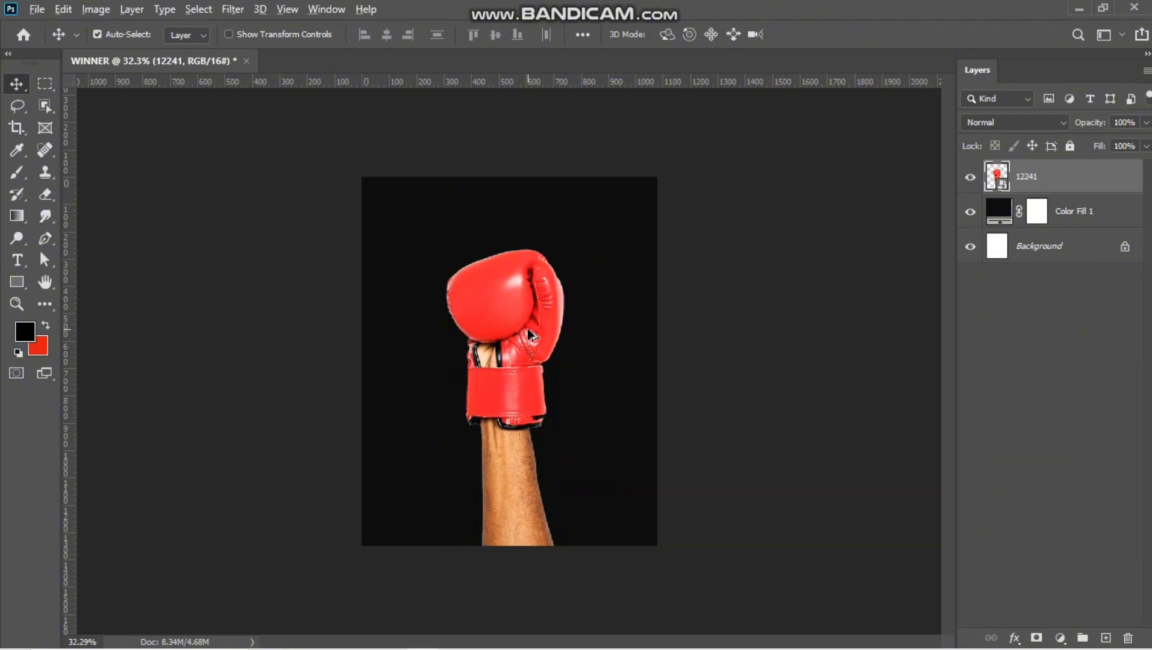
pyautogui.scroll(2, 524, 332)
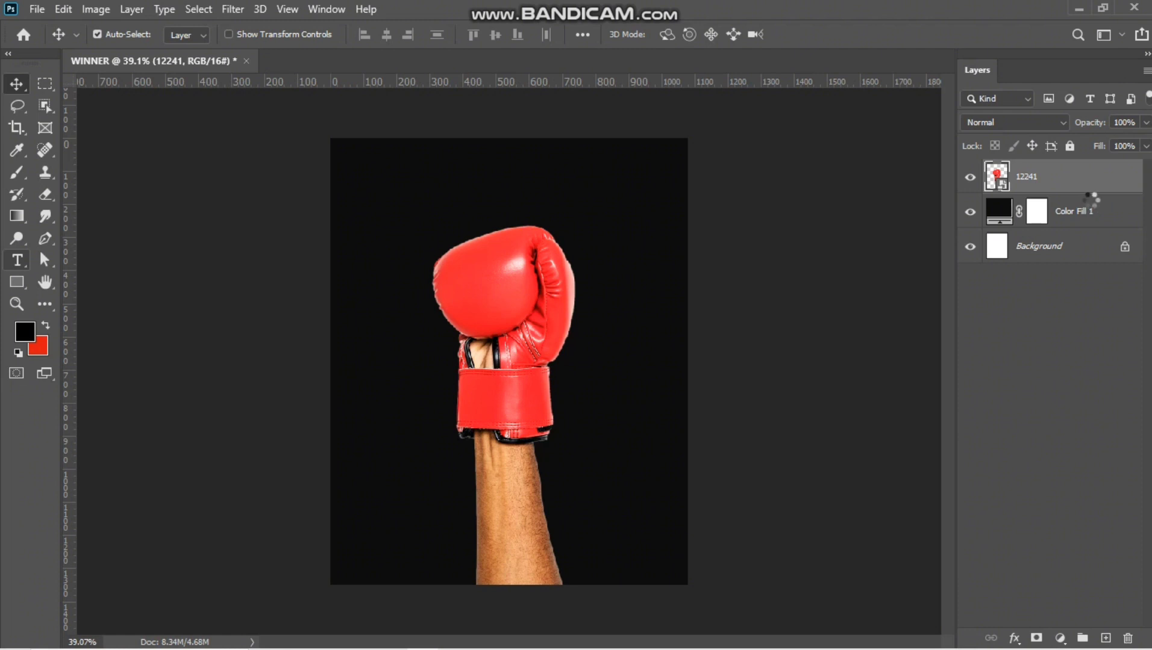
# Add the white text WINNER behind the glove, directly above the colour fill layer, in SF Pro Display Black.
pyautogui.click(1079, 208)
pyautogui.click(391, 315)
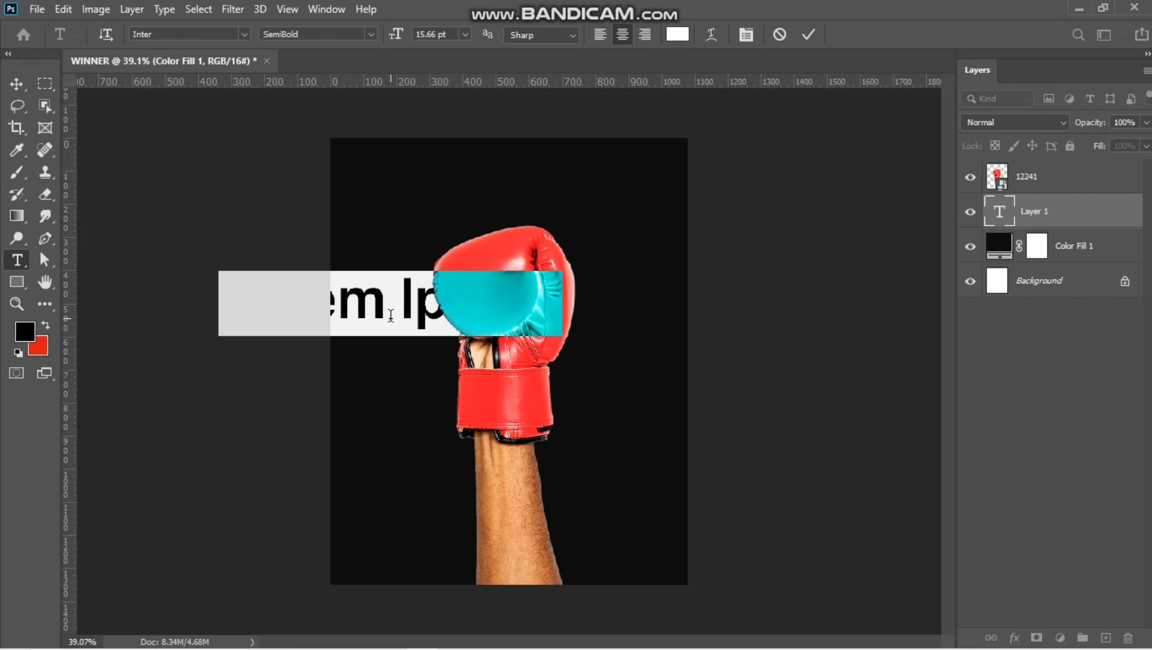
pyautogui.write('WINNER')
pyautogui.hotkey('ctrl', 'a')
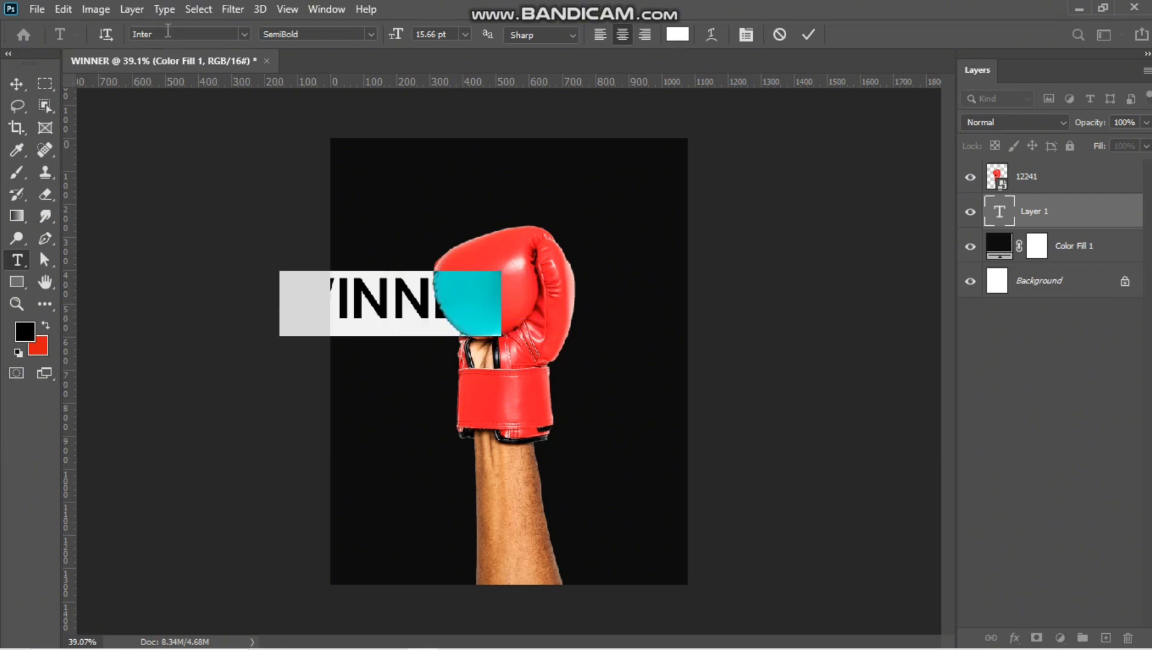
pyautogui.write('SF')
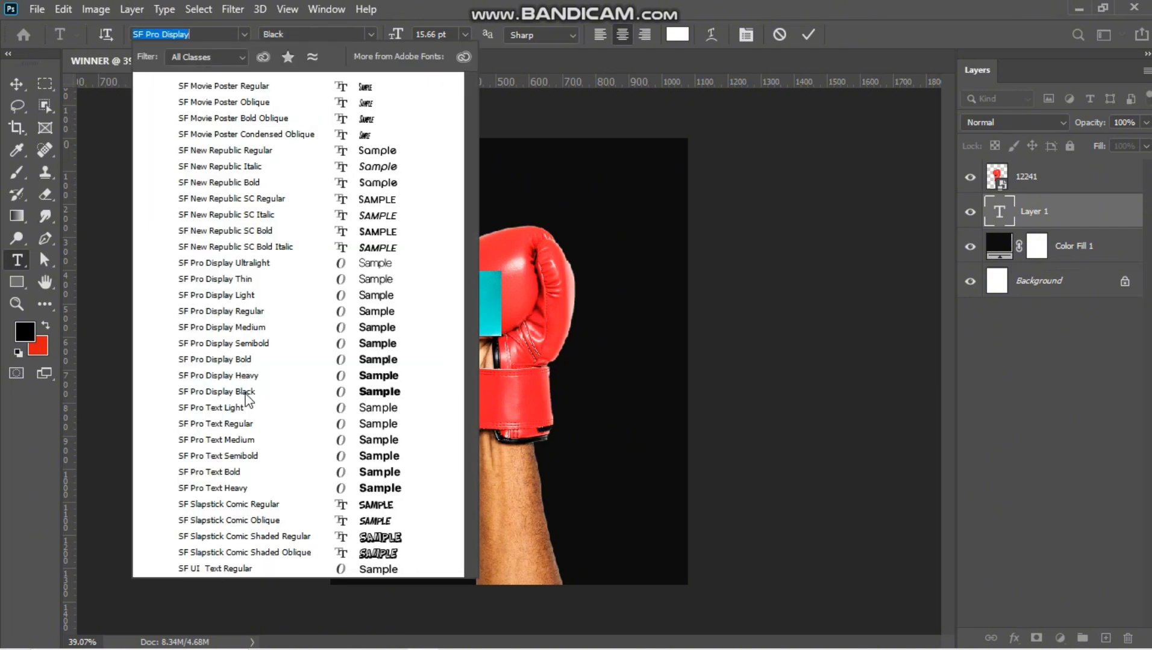
pyautogui.press('Escape')
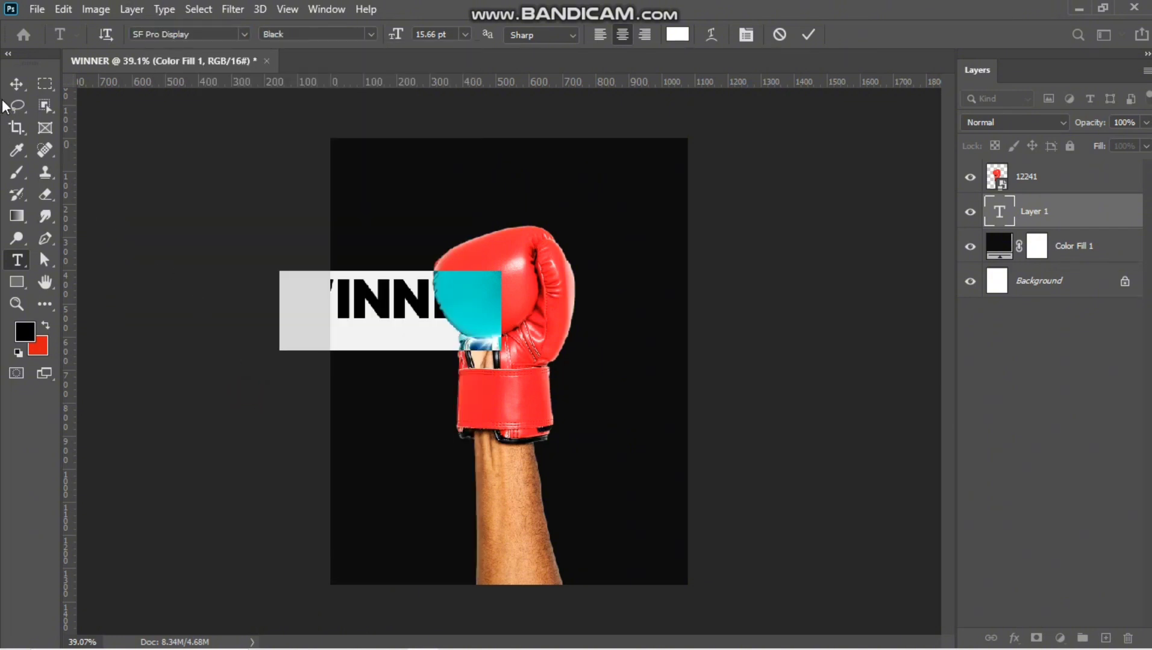
pyautogui.click(17, 85)
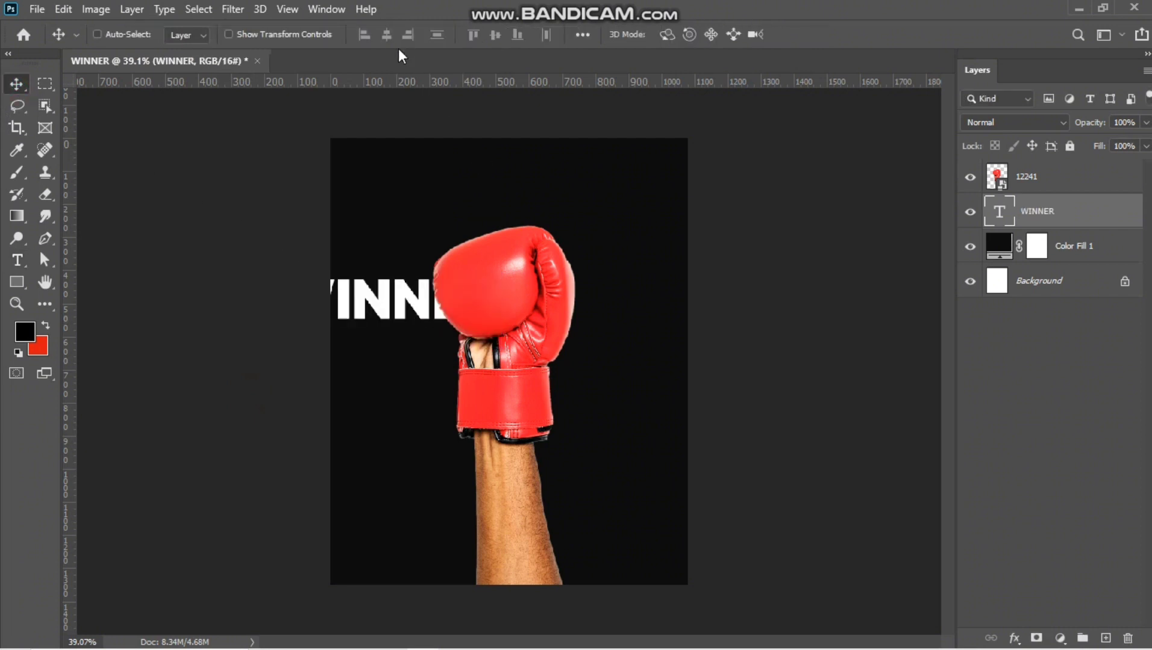
# Centre the WINNER text horizontally on the canvas.
pyautogui.hotkey('ctrl', 'a')
pyautogui.click(386, 35)
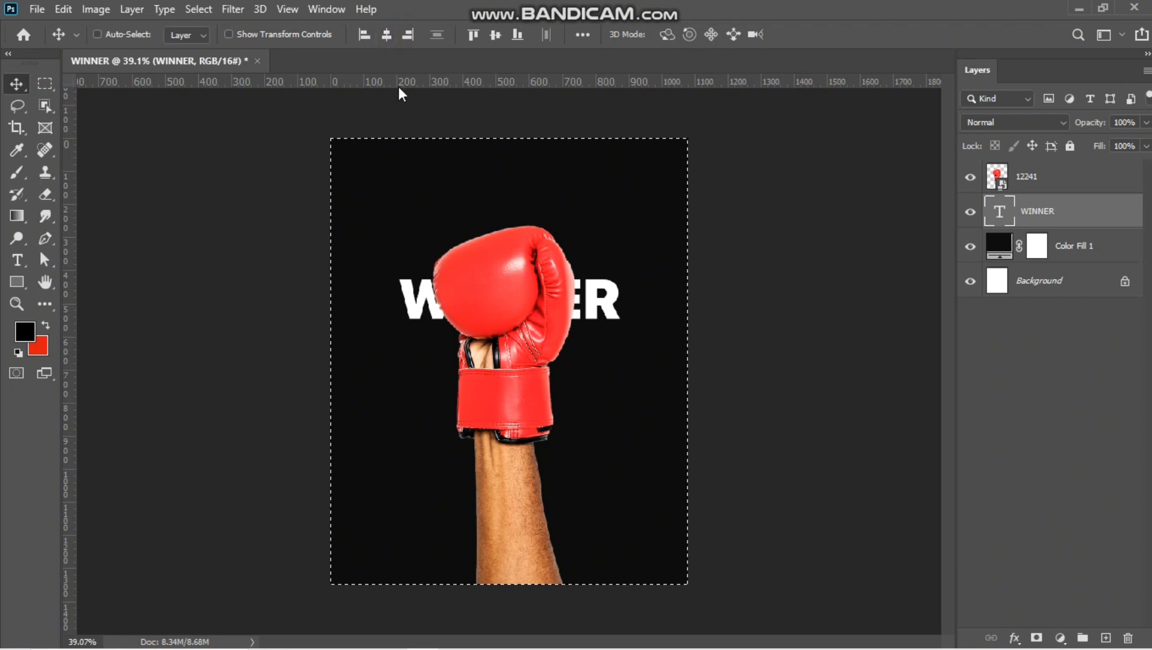
pyautogui.hotkey('ctrl', 'd')
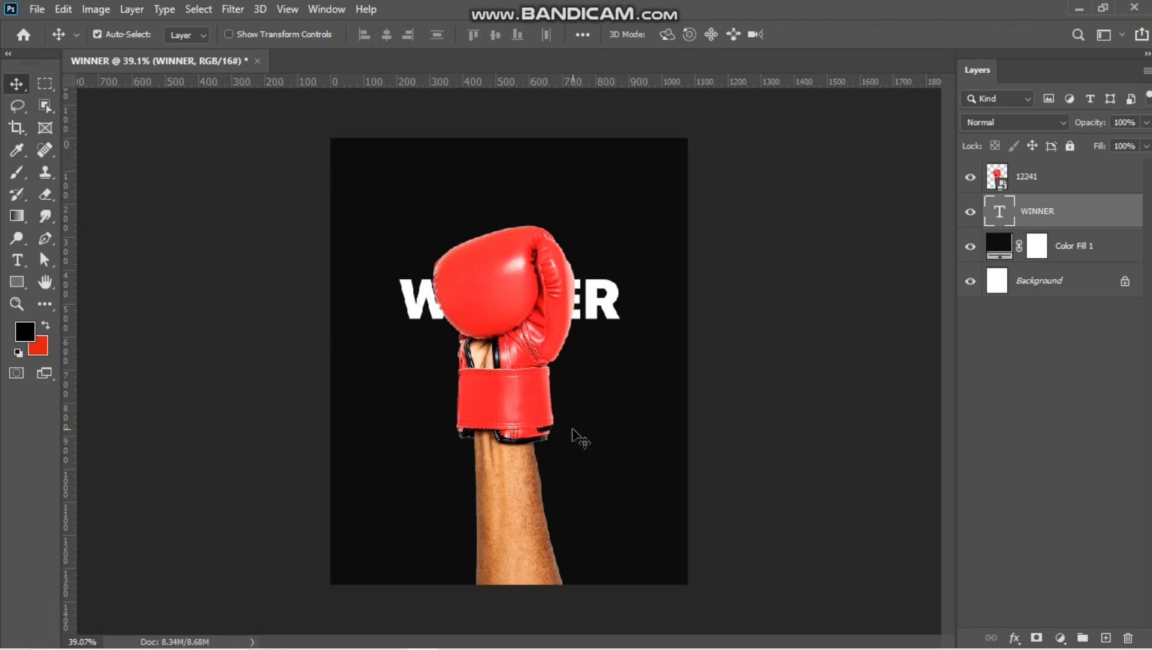
# Nudge the WINNER text down about 80 px toward the lower part of the glove.
pyautogui.hotkey('shift', 'Down')
pyautogui.hotkey('shift', 'Down')
pyautogui.hotkey('shift', 'Down')
pyautogui.hotkey('shift', 'Down')
pyautogui.hotkey('shift', 'Down')
pyautogui.hotkey('shift', 'Down')
pyautogui.hotkey('shift', 'Down')
pyautogui.hotkey('shift', 'Down')
pyautogui.hotkey('shift', 'Down')
pyautogui.hotkey('shift', 'Down')
pyautogui.hotkey('shift', 'Down')
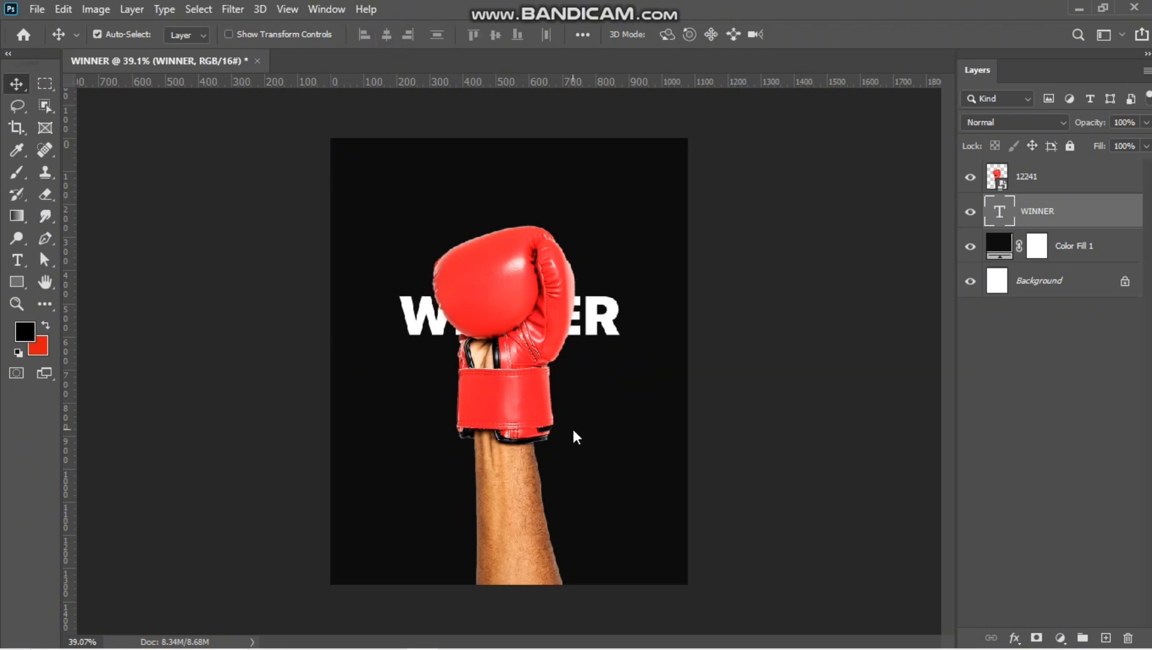
# Enlarge the WINNER text to 128.86% and nudge it slightly lower behind the glove.
pyautogui.hotkey('ctrl', 't')
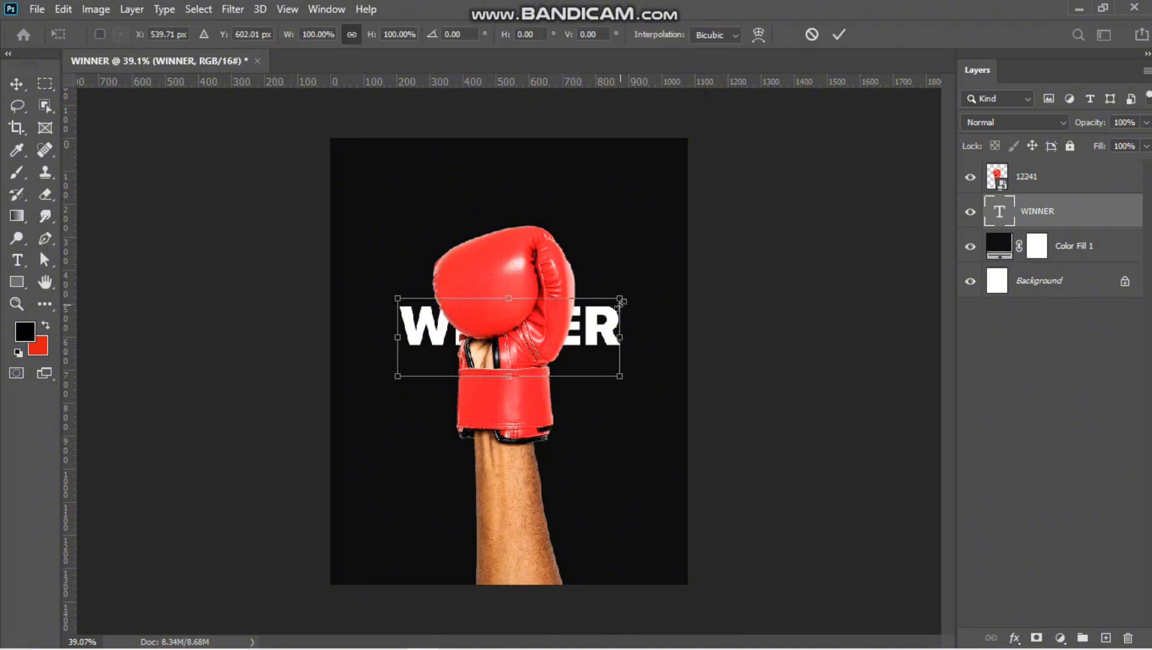
pyautogui.moveTo(620, 301); pyautogui.dragTo(652, 288)
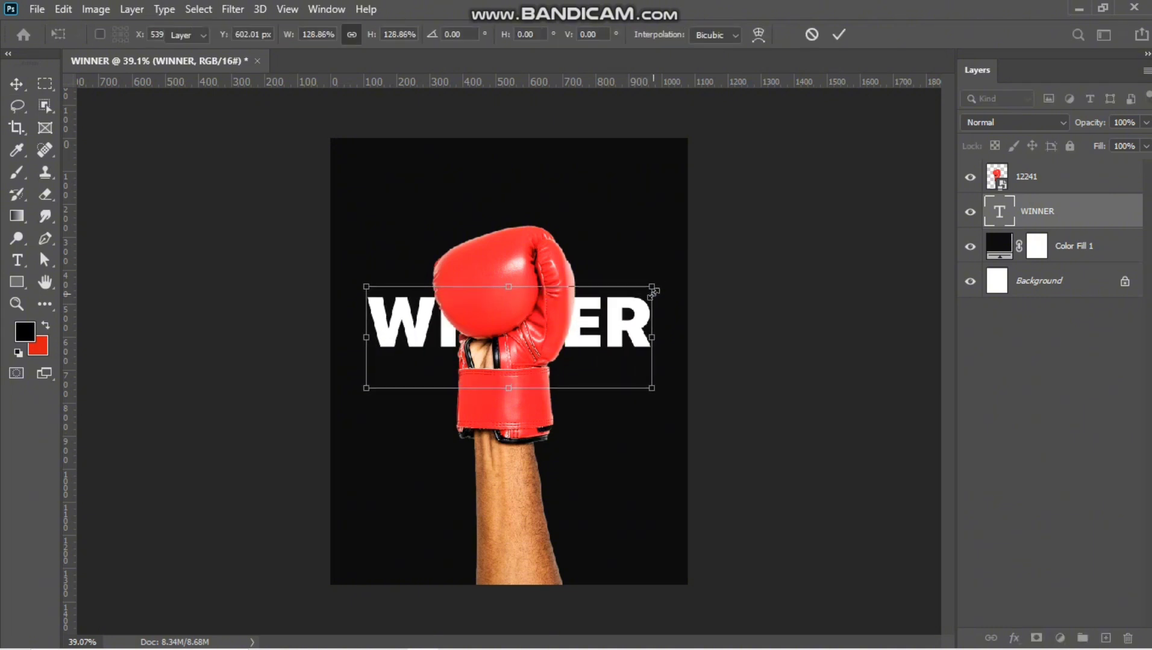
pyautogui.press('Return')
pyautogui.hotkey('shift', 'Down')
pyautogui.hotkey('shift', 'Down')
pyautogui.hotkey('shift', 'Down')
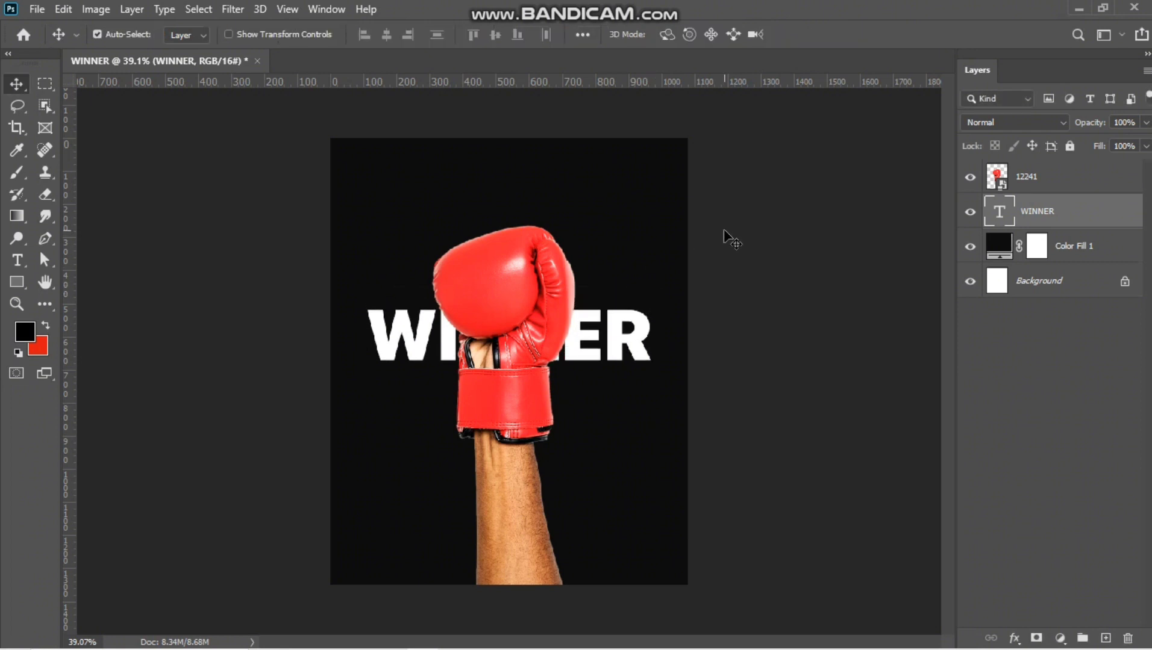
pyautogui.hotkey('shift', 'Up')
pyautogui.hotkey('shift', 'Up')
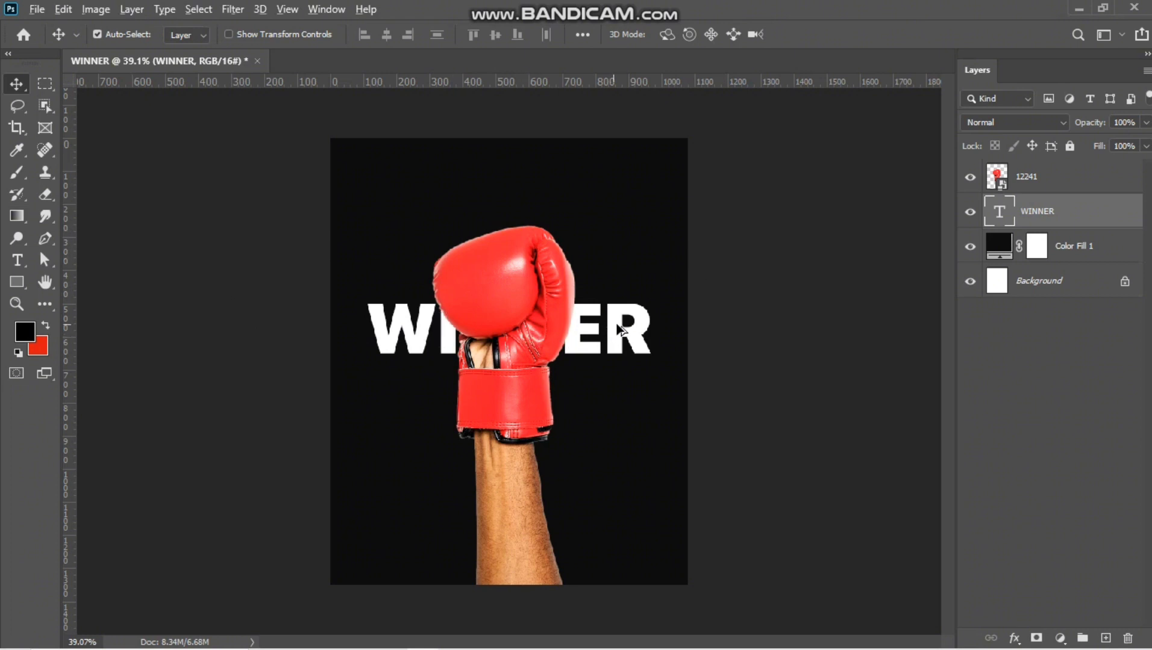
# Duplicate the WINNER text twice, stacking the two copies evenly below the original.
pyautogui.moveTo(609, 331); pyautogui.dragTo(615, 441)
pyautogui.keyDown('alt'); pyautogui.click(615, 442); pyautogui.keyUp('alt')
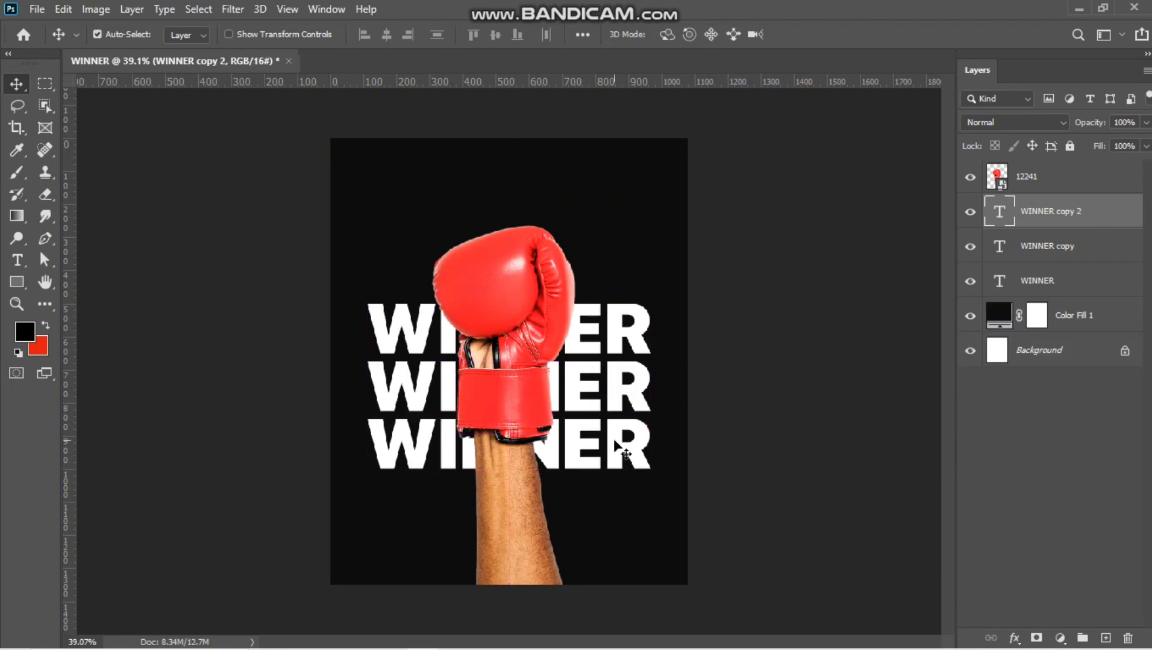
# Set the opacity of the lowest WINNER copy to 20% and of the middle copy to 40%.
pyautogui.click(1124, 123)
pyautogui.write('20')
pyautogui.press('Return')
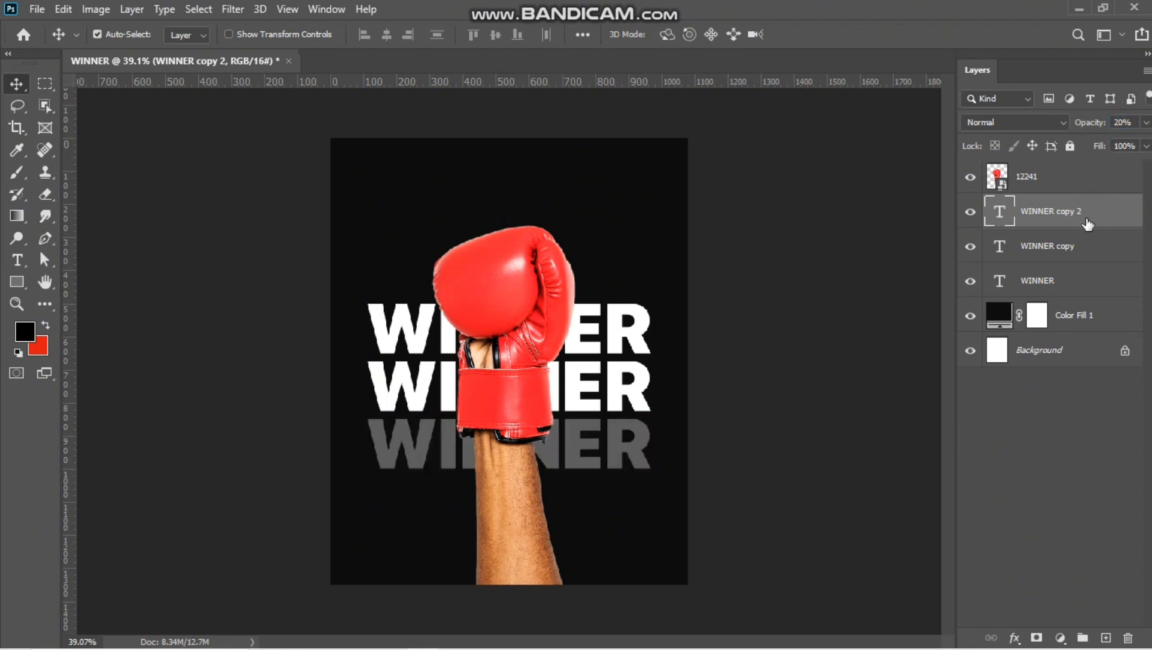
pyautogui.click(1078, 245)
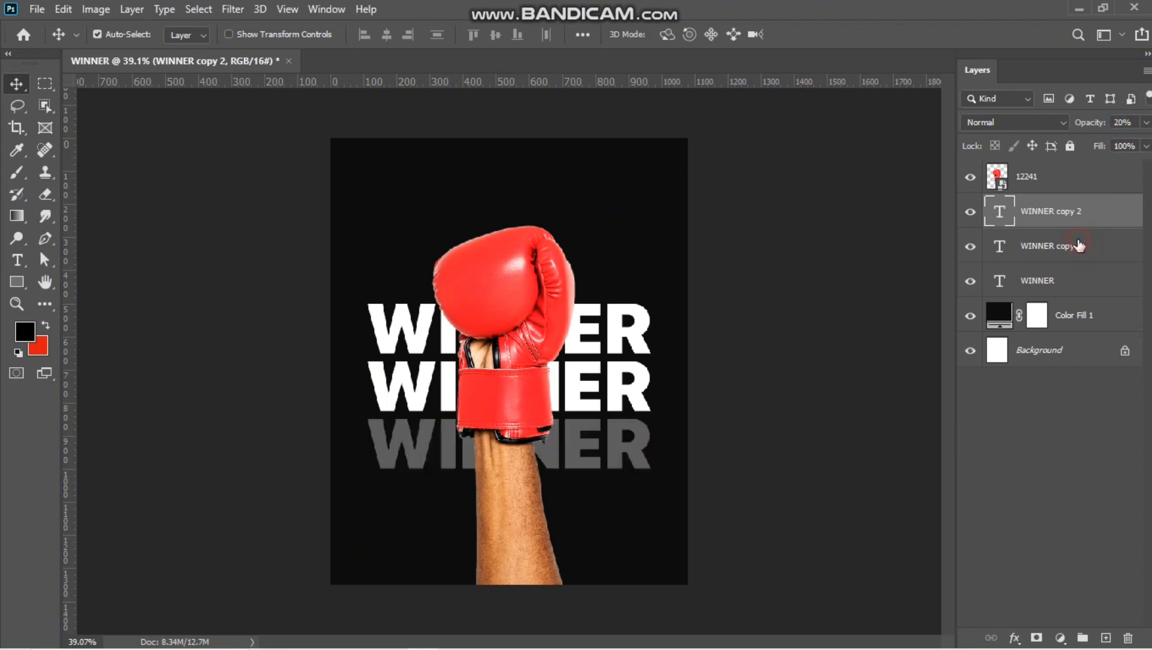
pyautogui.click(1122, 122)
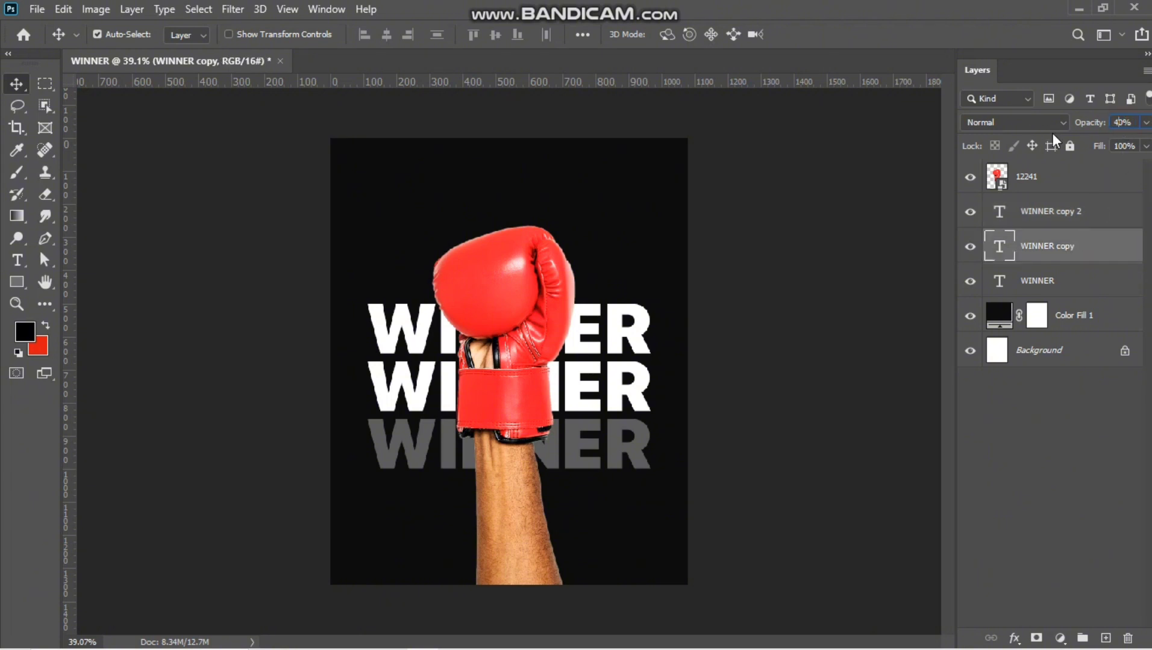
pyautogui.press('Return')
pyautogui.scroll(-2, 645, 337)
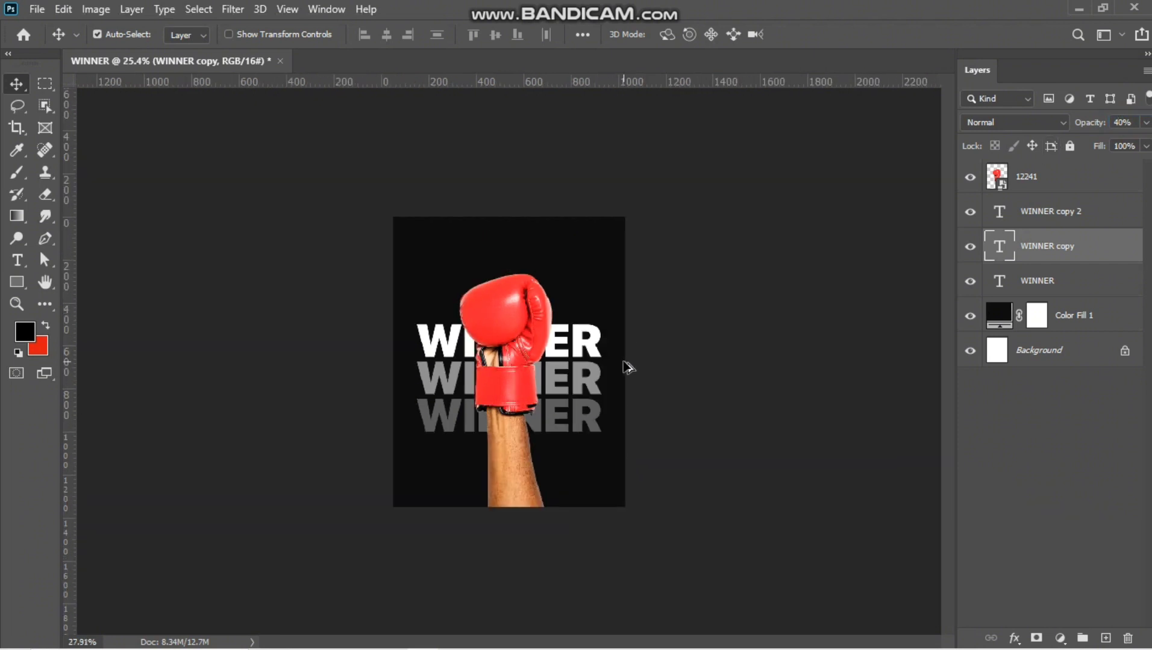
pyautogui.scroll(2, 628, 367)
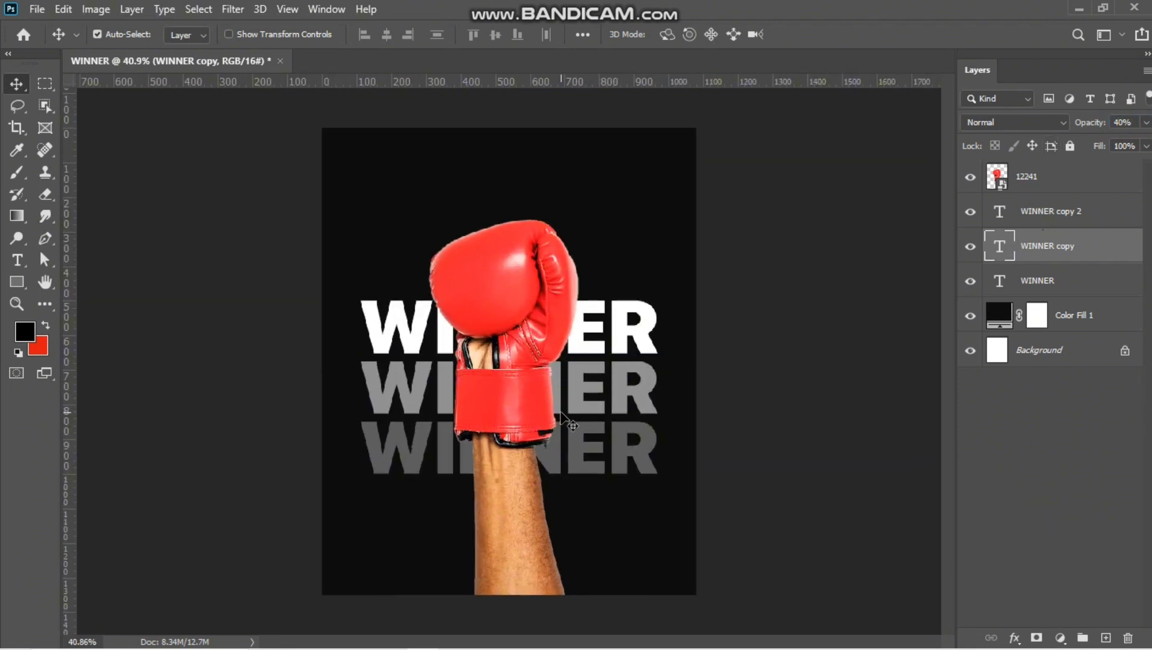
# Convert the two faded WINNER copies into one smart object and hide it with an inverted black layer mask.
pyautogui.keyDown('shift'); pyautogui.click(1035, 211); pyautogui.keyUp('shift')
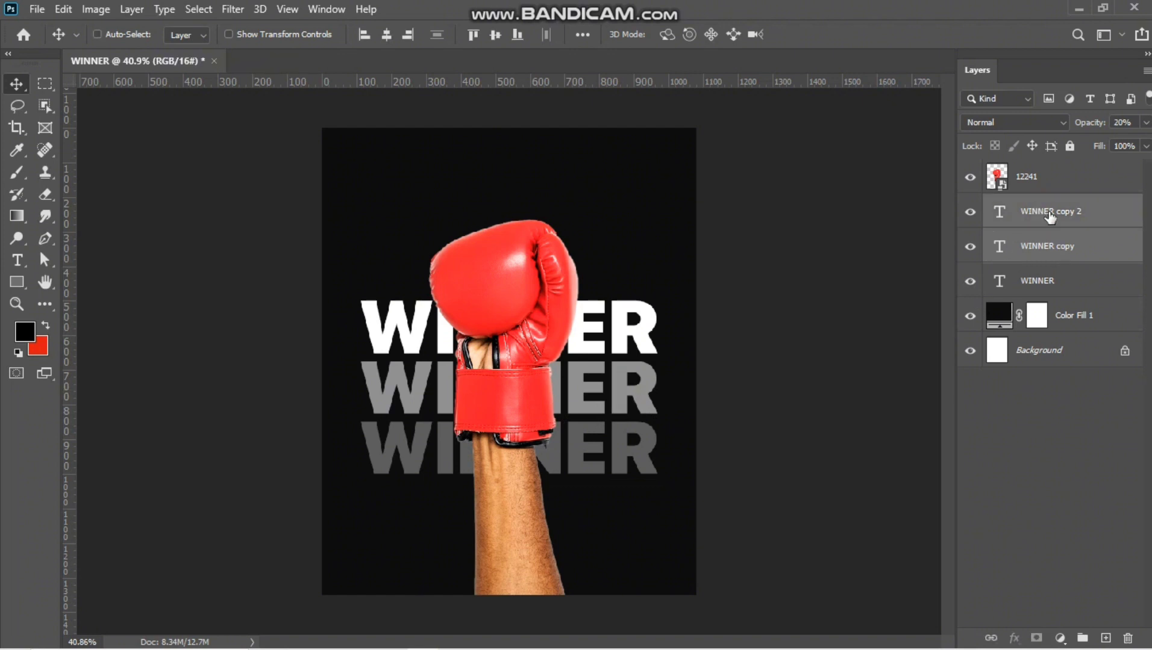
pyautogui.rightClick(1050, 216)
pyautogui.click(967, 221)
pyautogui.click(1037, 639)
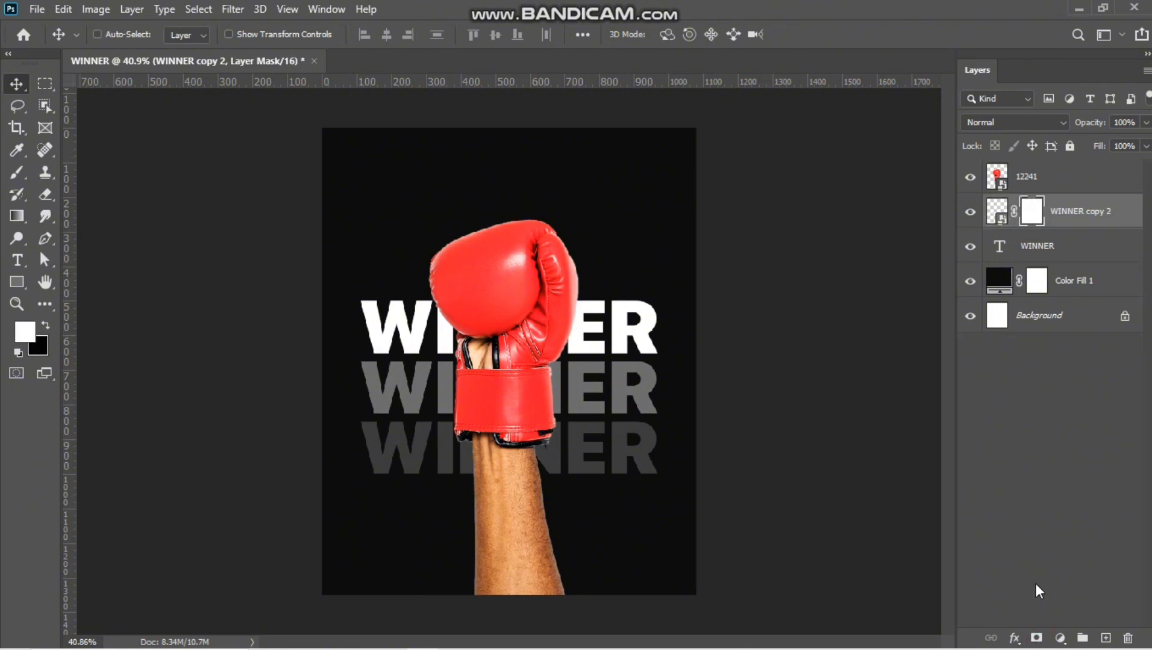
pyautogui.hotkey('ctrl', 'i')
# Set up the Brush tool with a fully circular Soft Round tip at 700 px and 0% hardness.
pyautogui.click(16, 172)
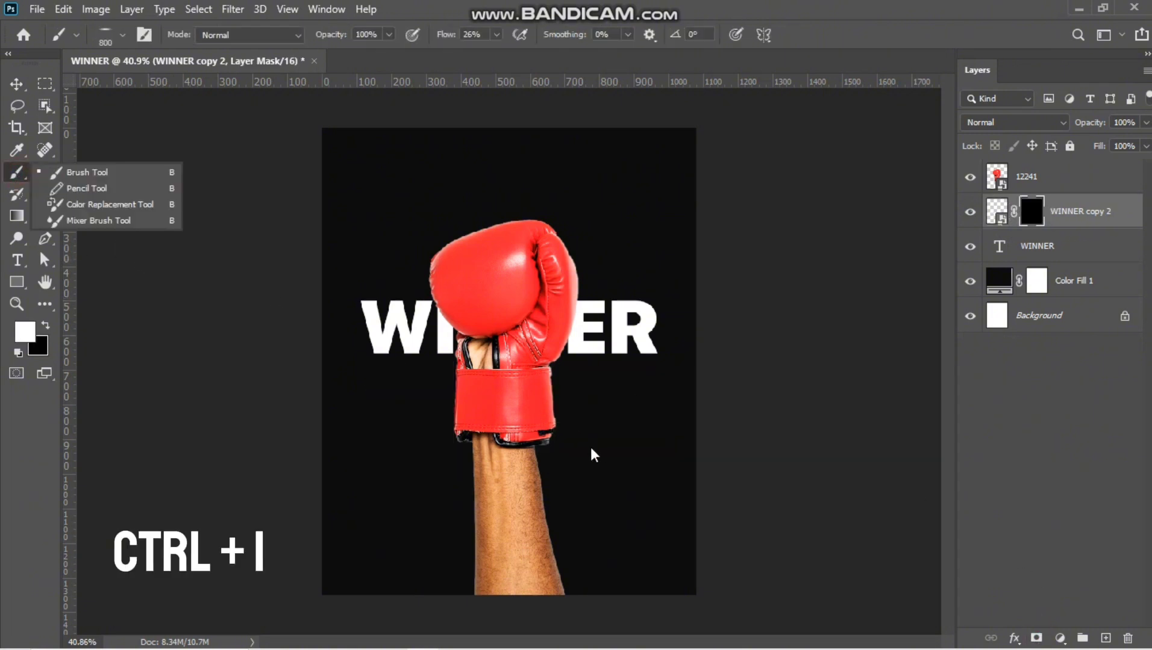
pyautogui.click(531, 380)
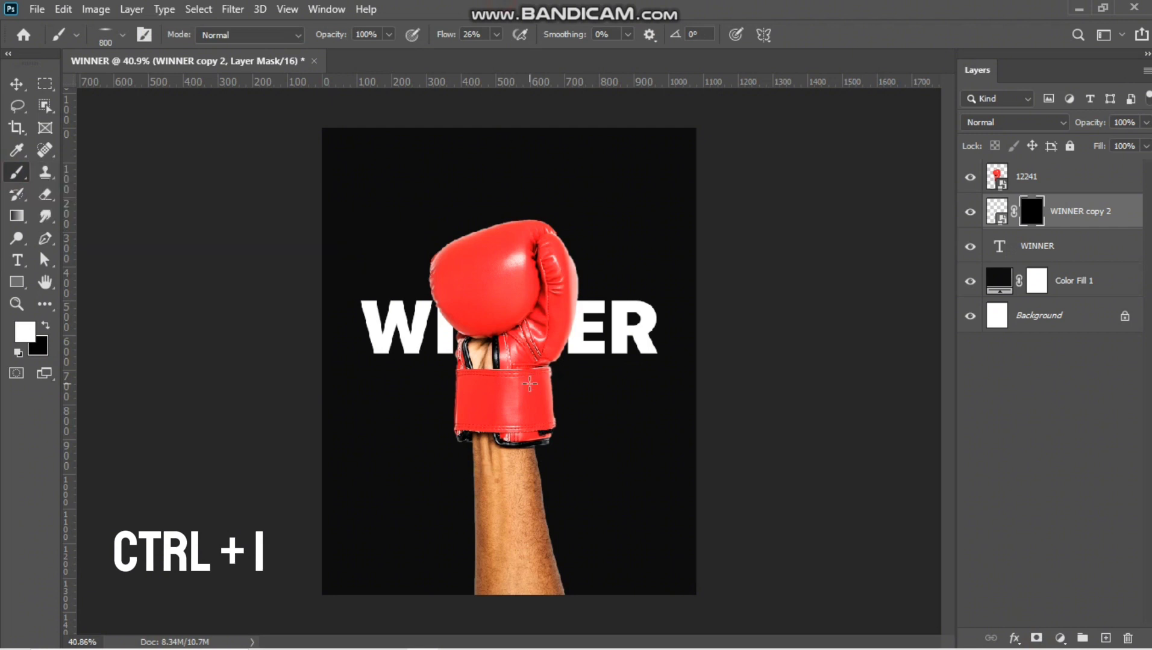
pyautogui.click(122, 35)
pyautogui.moveTo(51, 93); pyautogui.dragTo(52, 73)
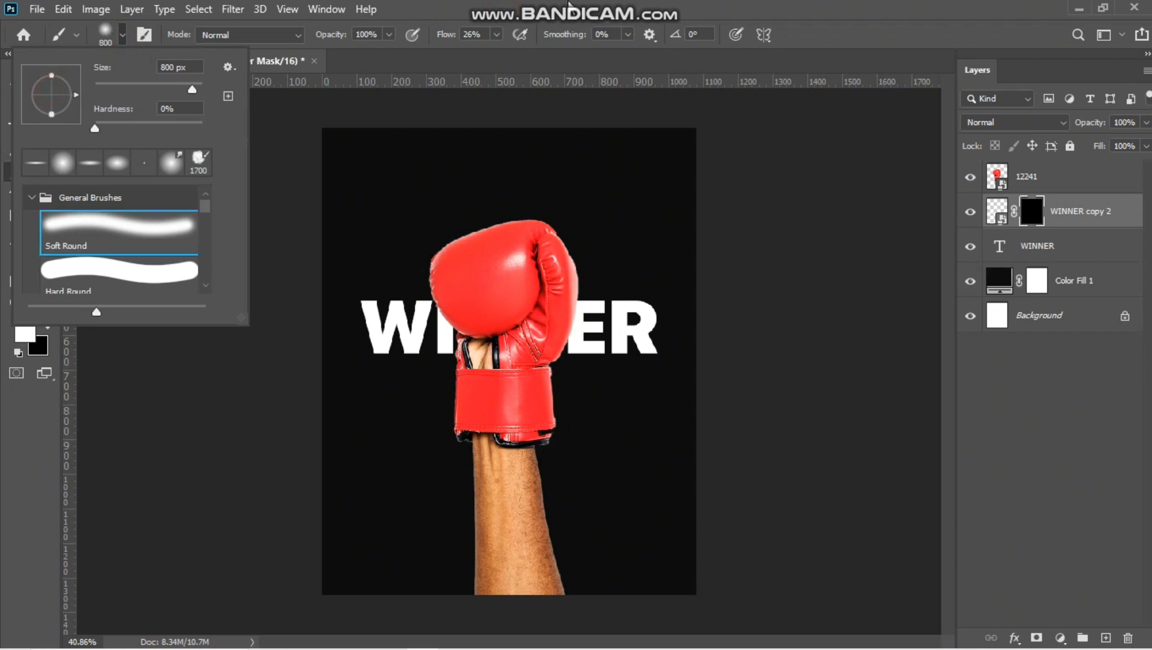
pyautogui.press('Return')
pyautogui.press('[')
pyautogui.press('[')
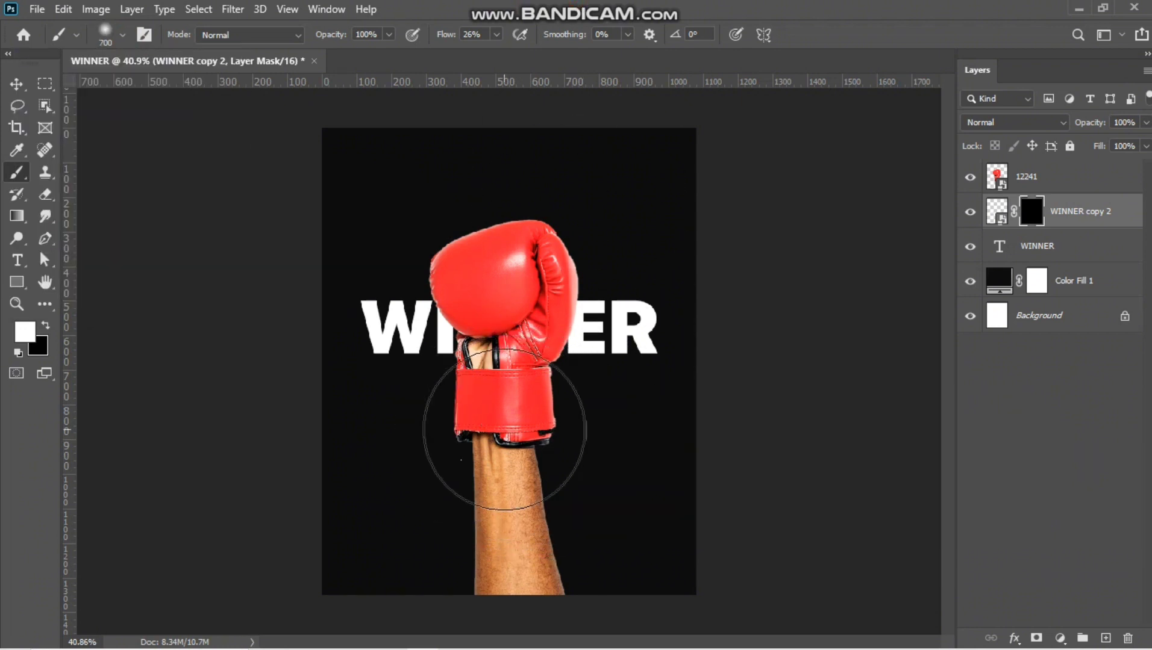
pyautogui.press(']')
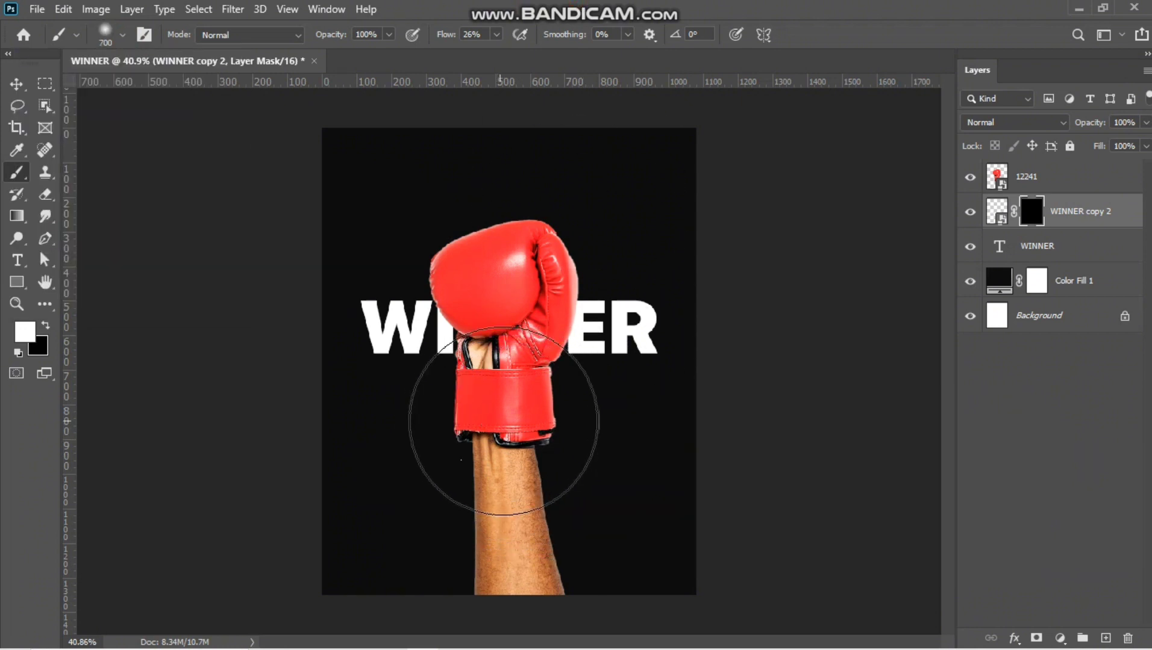
# Paint white on the mask at 38% opacity and 20% flow to faintly reveal the WINNER copies around the glove's cuff.
pyautogui.moveTo(504, 434)
pyautogui.mouseDown()
pyautogui.moveTo(503, 361)
pyautogui.moveTo(661, 477)
pyautogui.moveTo(537, 427)
pyautogui.moveTo(522, 406)
pyautogui.mouseUp()
pyautogui.hotkey('ctrl', 'z')
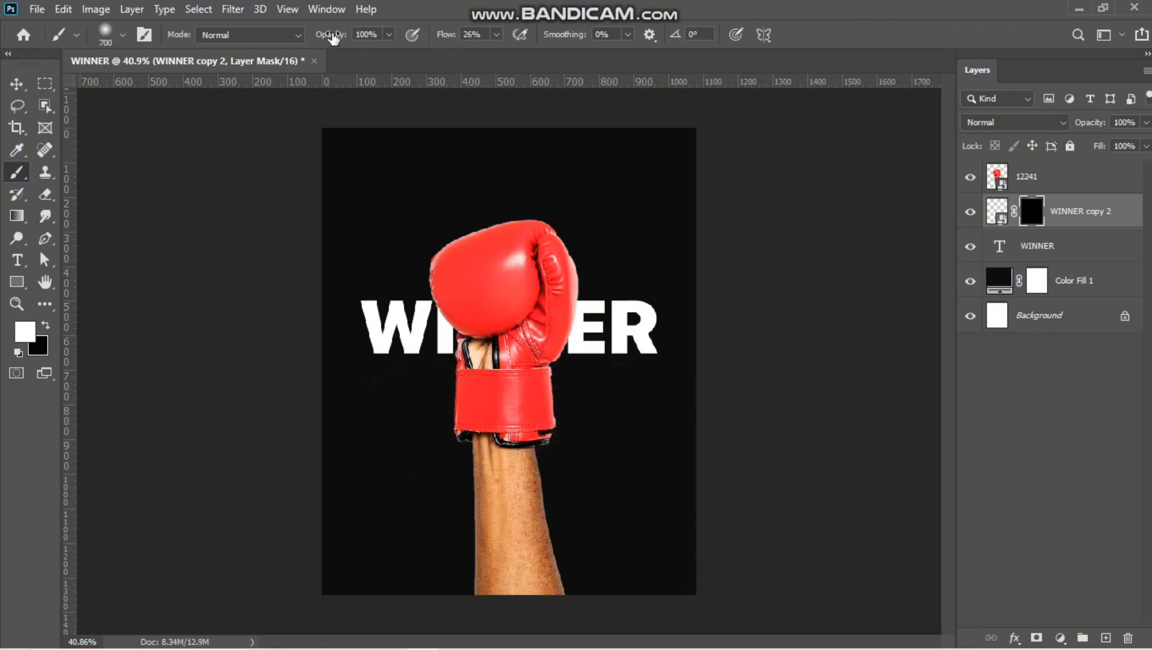
pyautogui.moveTo(332, 38)
pyautogui.mouseDown()
pyautogui.moveTo(298, 42)
pyautogui.moveTo(325, 41)
pyautogui.moveTo(310, 41)
pyautogui.mouseUp()
pyautogui.moveTo(446, 40); pyautogui.dragTo(442, 38)
pyautogui.moveTo(514, 411); pyautogui.dragTo(497, 429)
pyautogui.click(518, 421)
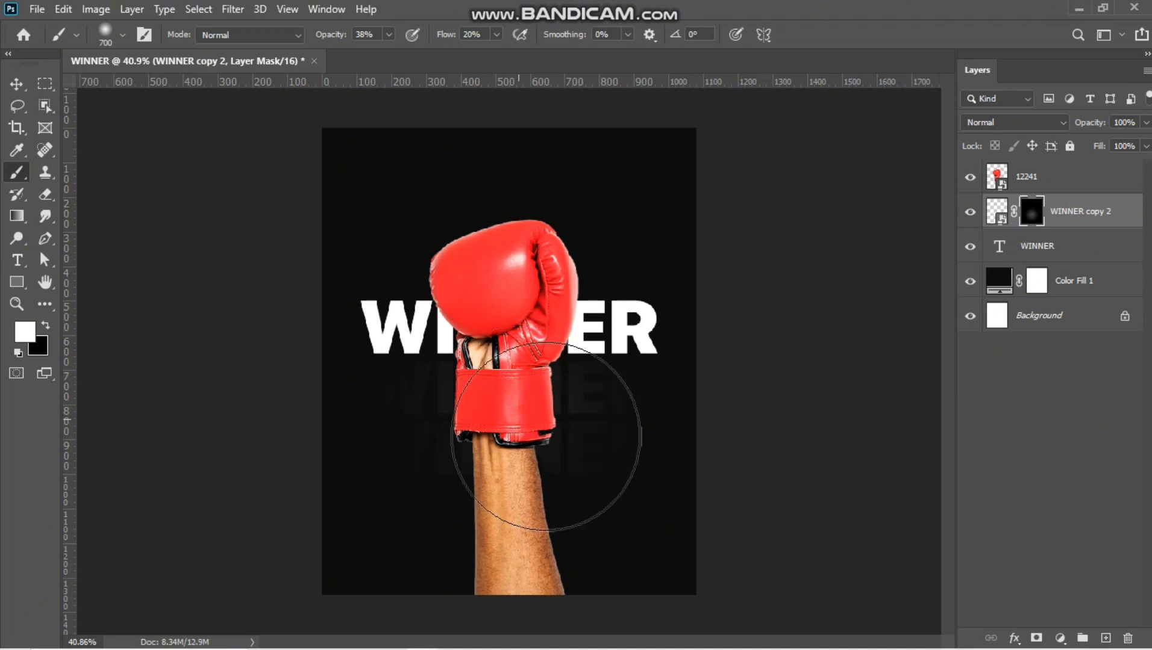
pyautogui.click(15, 84)
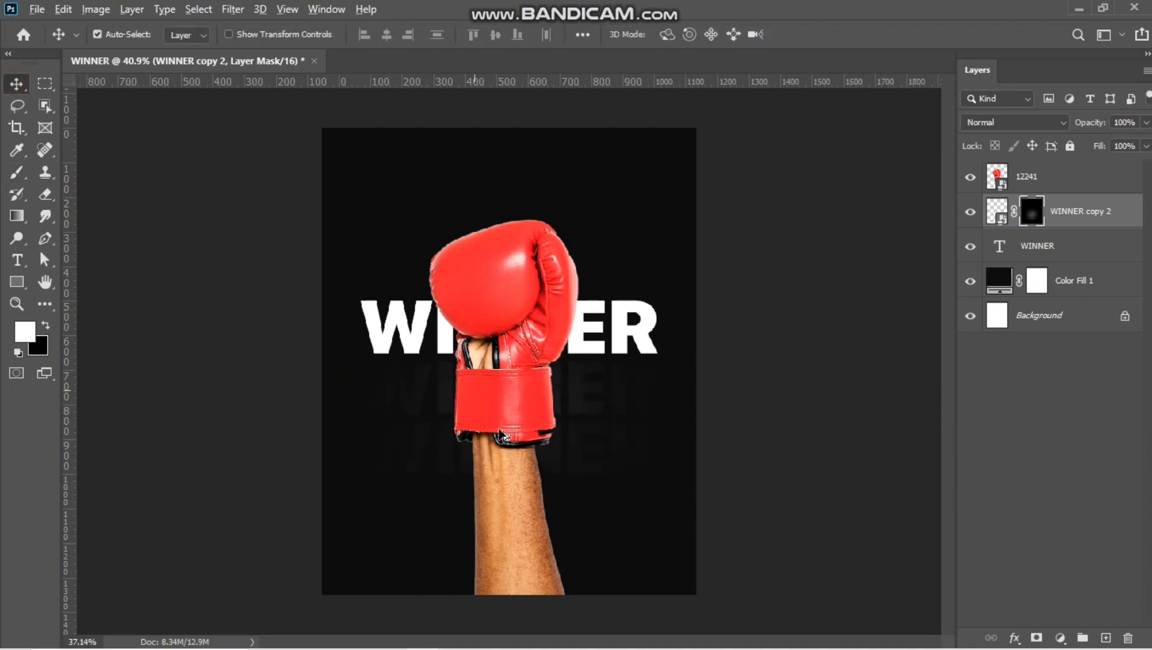
pyautogui.scroll(-3, 547, 463)
pyautogui.scroll(2, 550, 465)
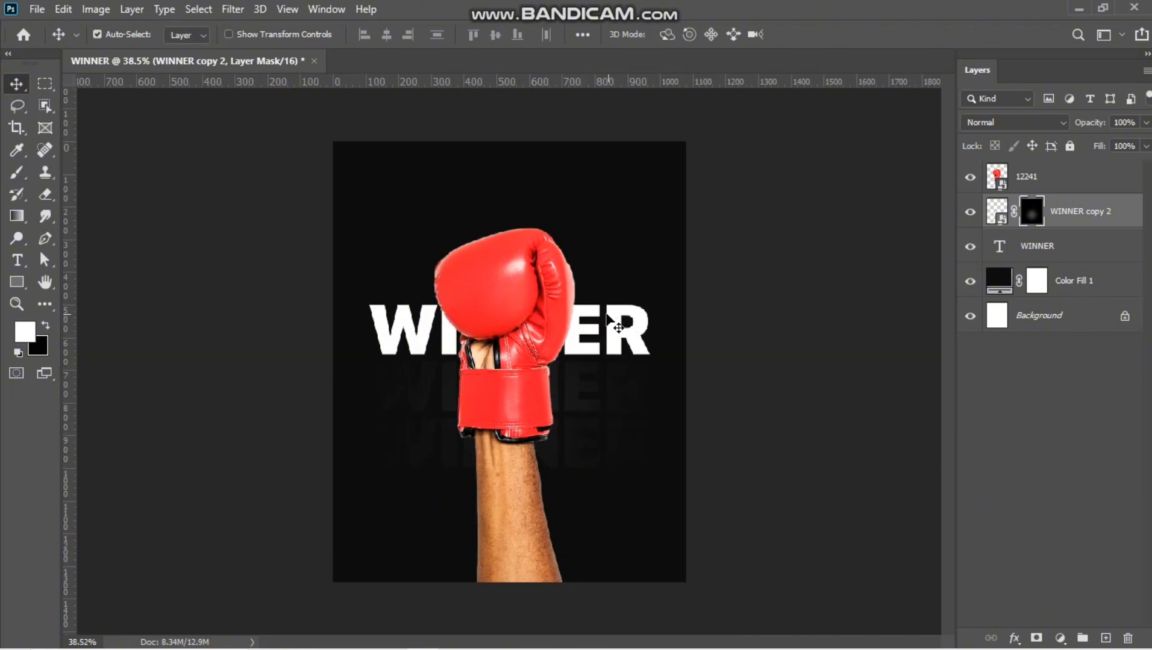
# Recolor the main WINNER text to a glove-matching red, f51a26.
pyautogui.click(998, 247)
pyautogui.doubleClick(998, 247)
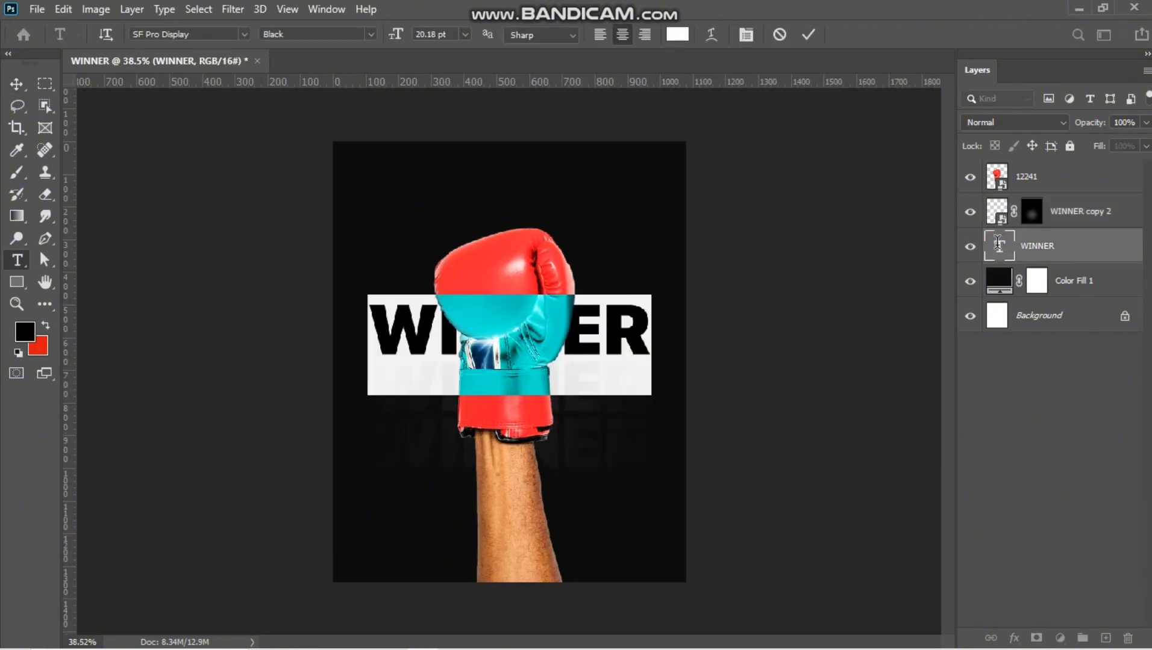
pyautogui.click(677, 34)
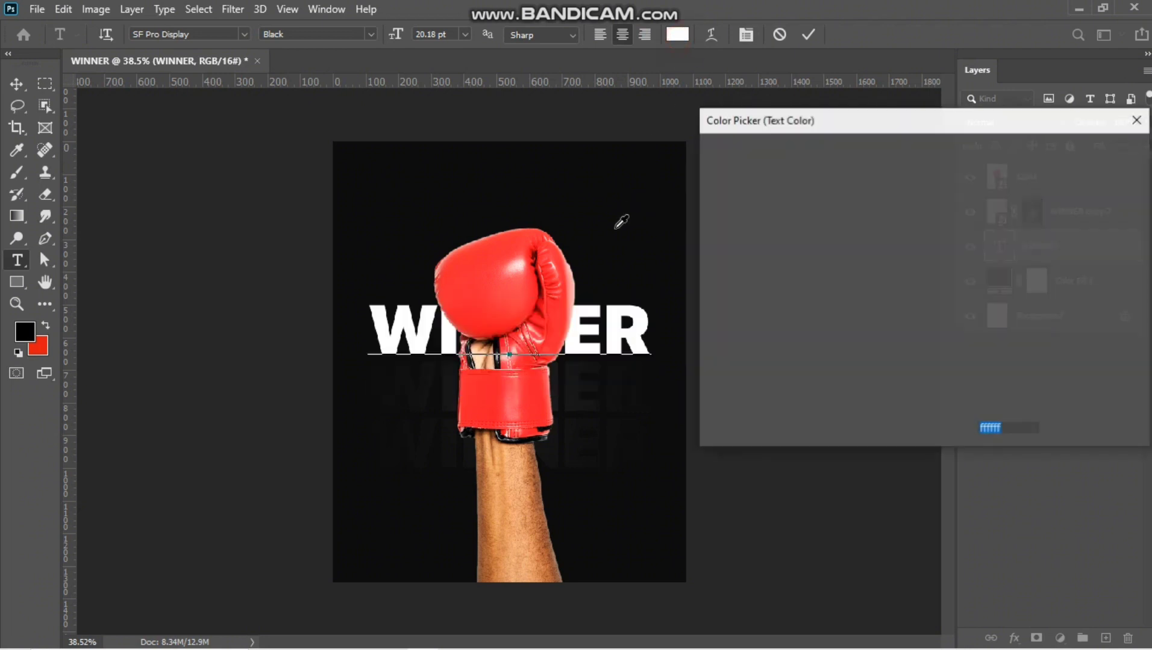
pyautogui.click(567, 315)
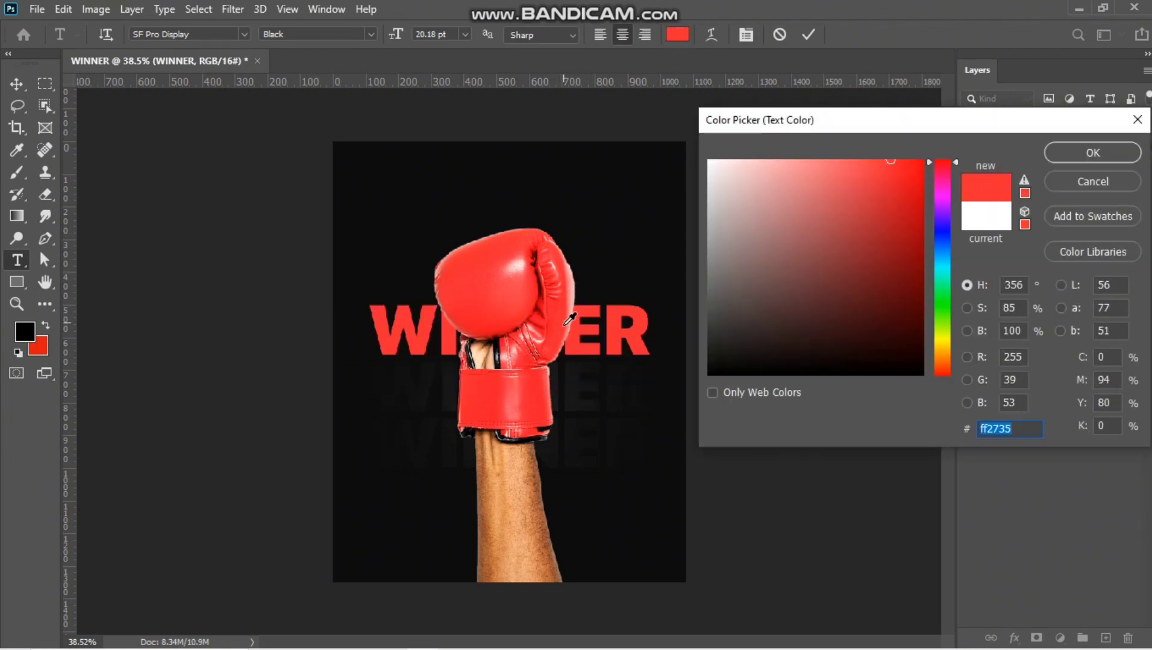
pyautogui.click(566, 330)
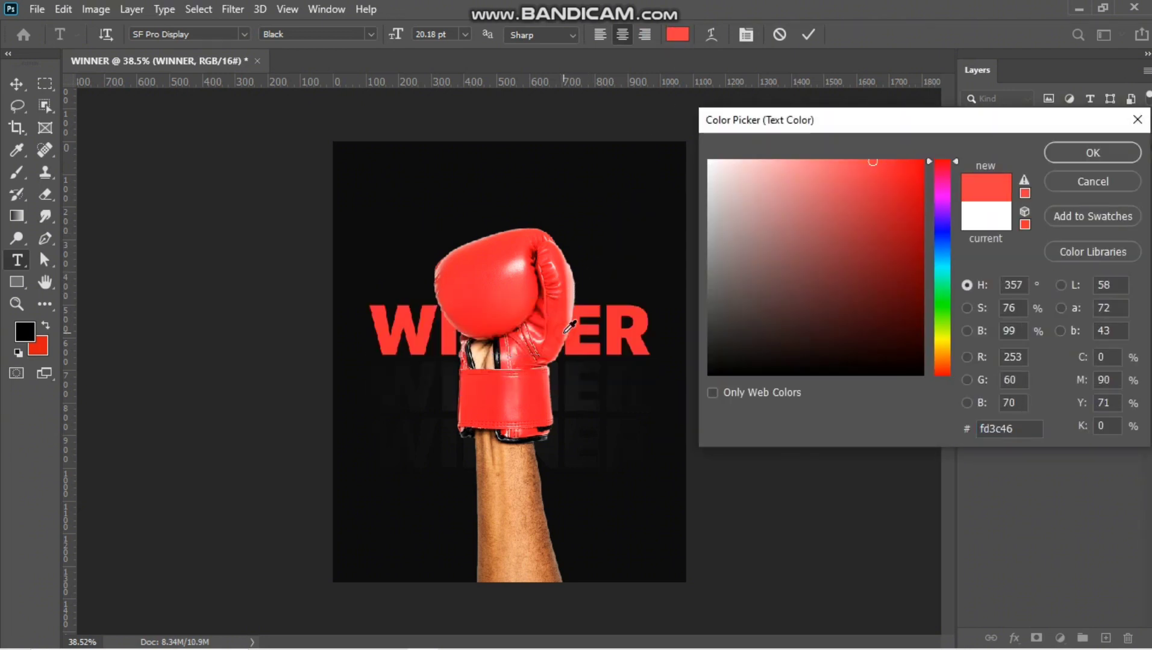
pyautogui.click(571, 296)
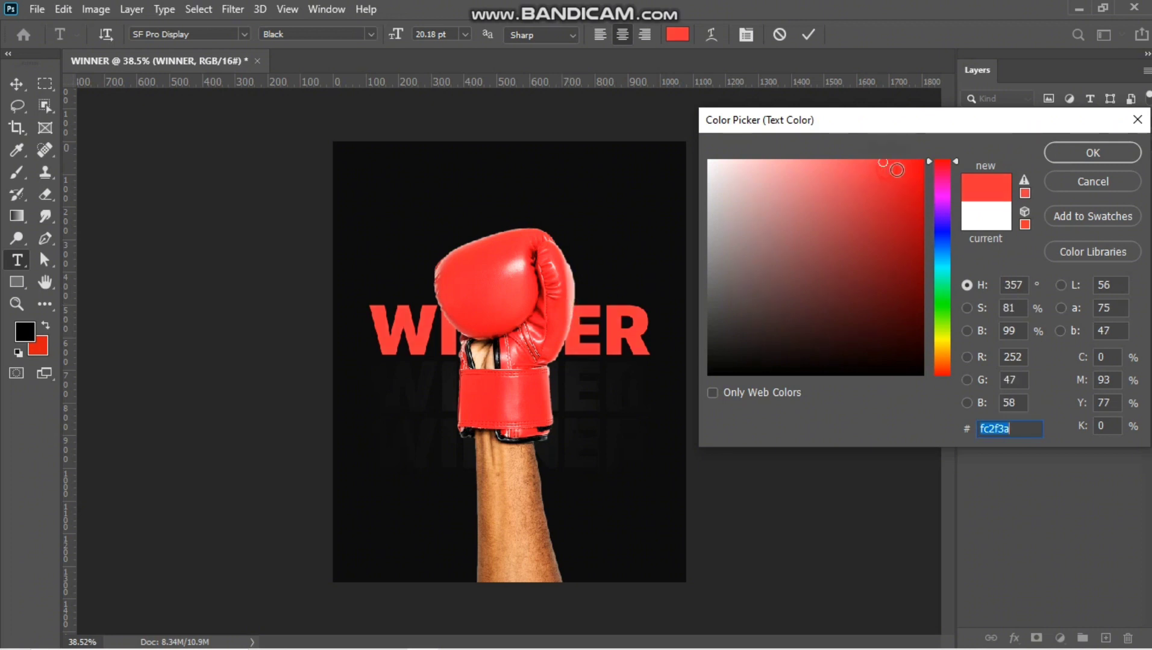
pyautogui.click(901, 168)
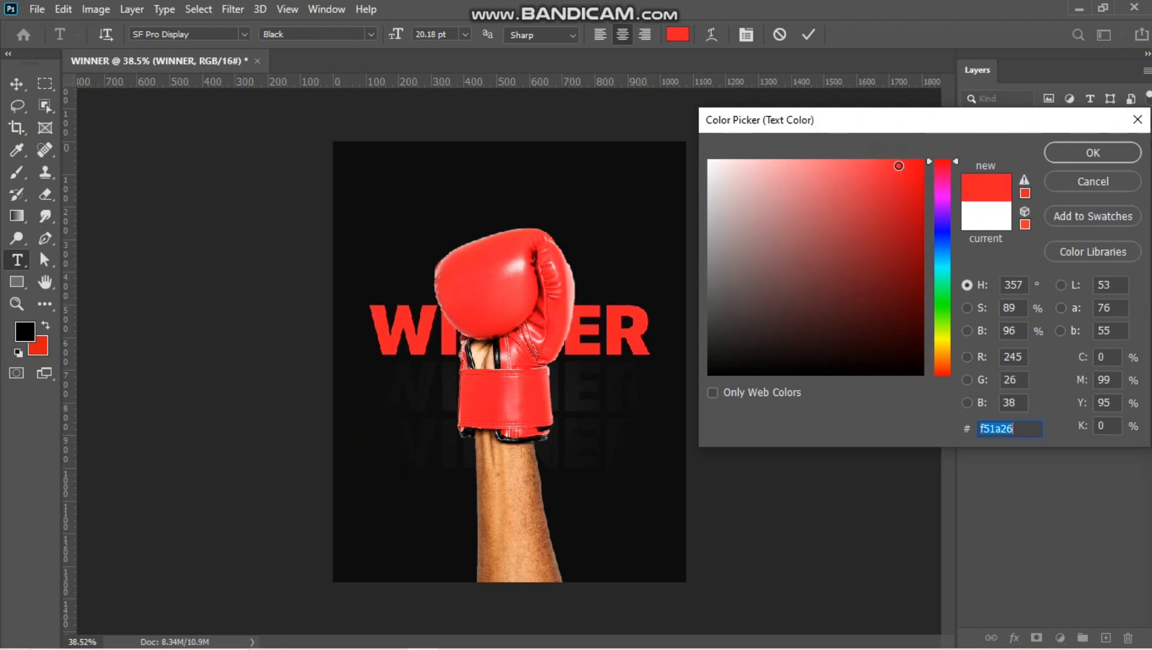
pyautogui.click(899, 167)
pyautogui.click(1072, 147)
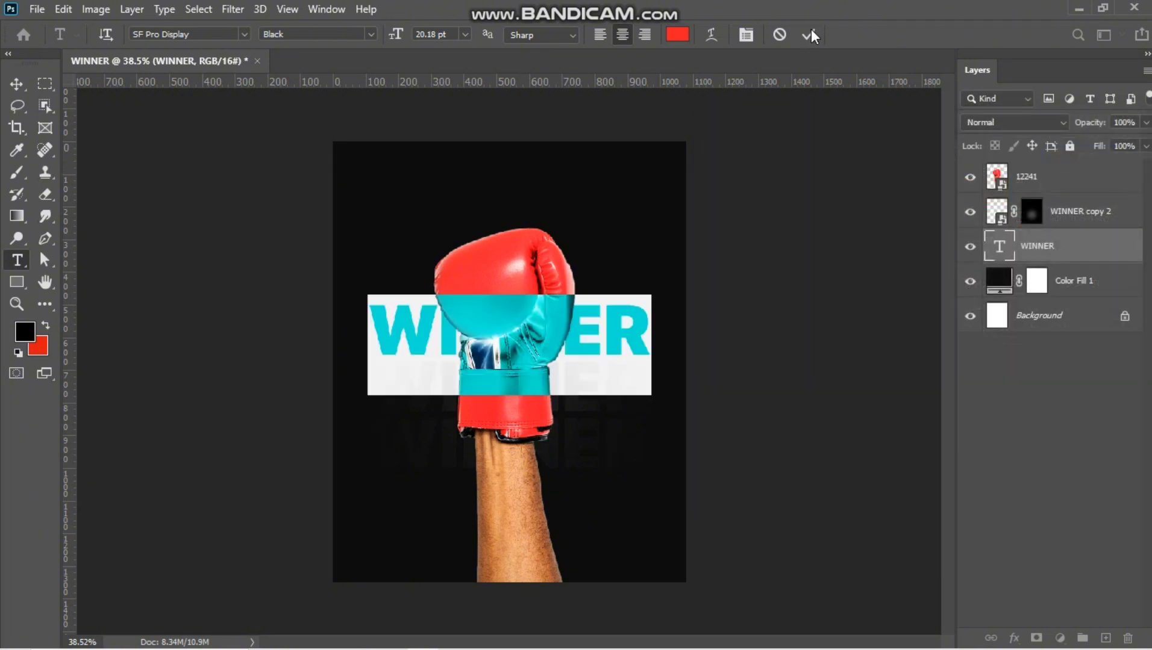
pyautogui.click(808, 35)
# Duplicate the red WINNER text above the original and change the copy's wording to "You are a".
pyautogui.click(16, 84)
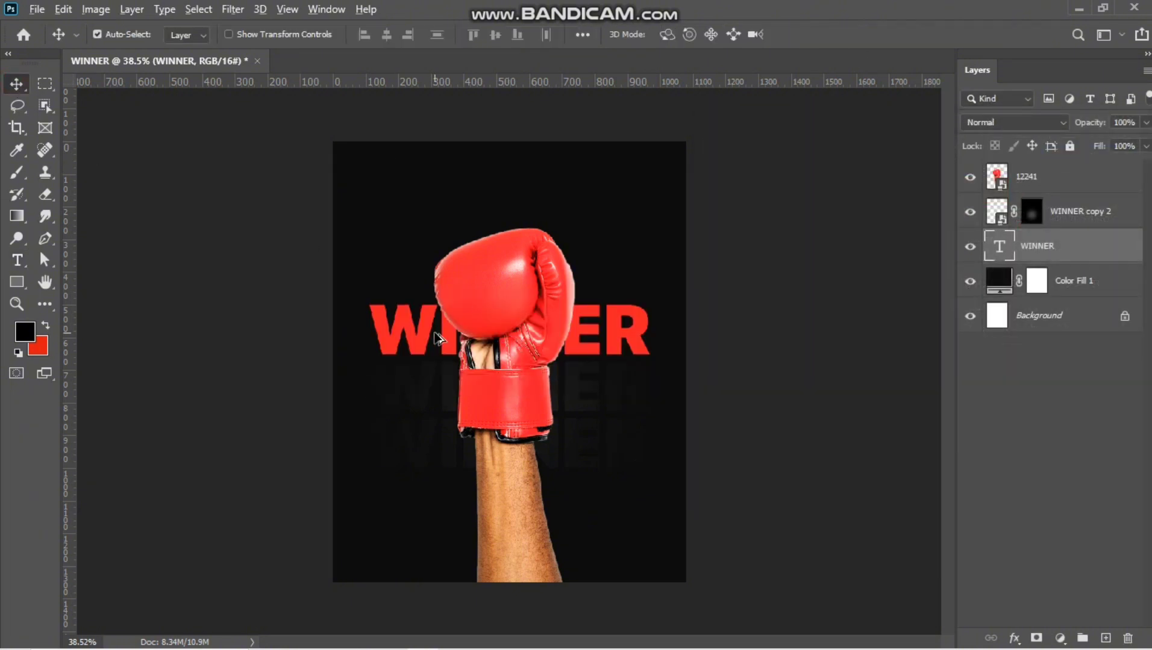
pyautogui.moveTo(404, 320); pyautogui.dragTo(401, 241)
pyautogui.doubleClick(394, 238)
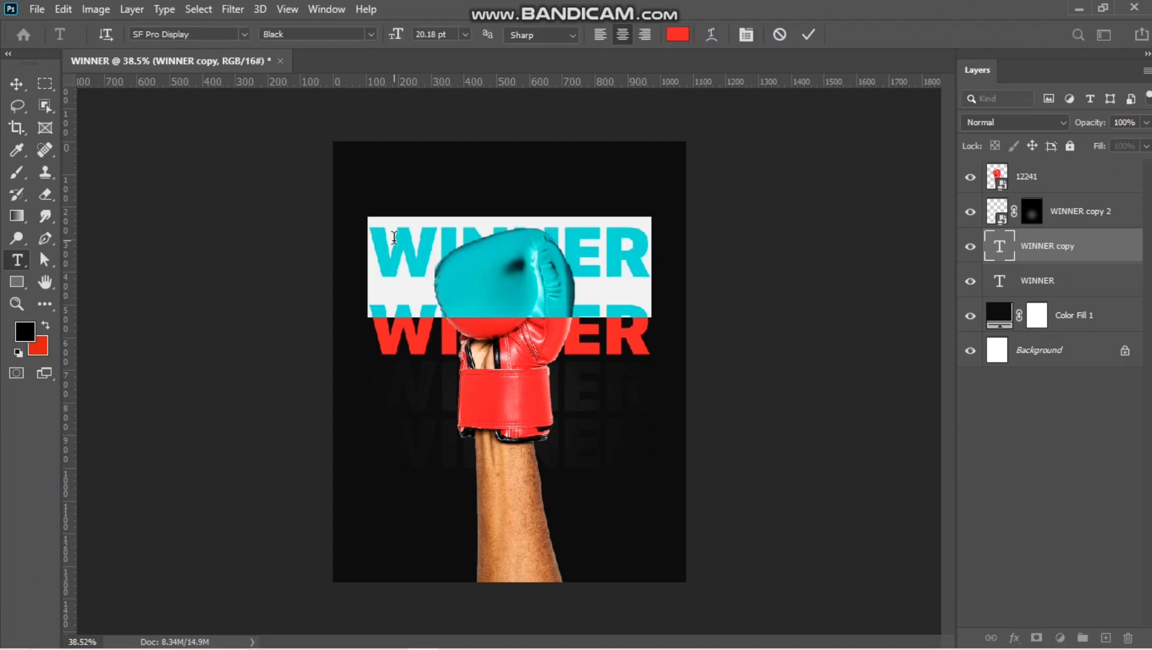
pyautogui.press('BackSpace')
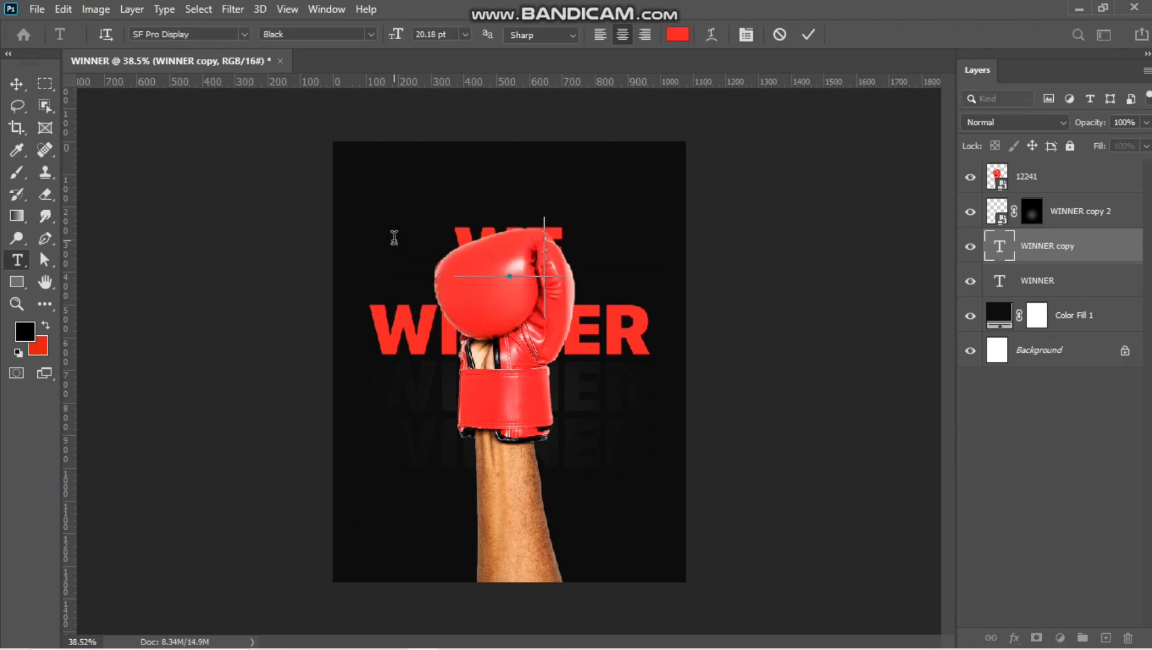
pyautogui.press('BackSpace')
pyautogui.write('We are')
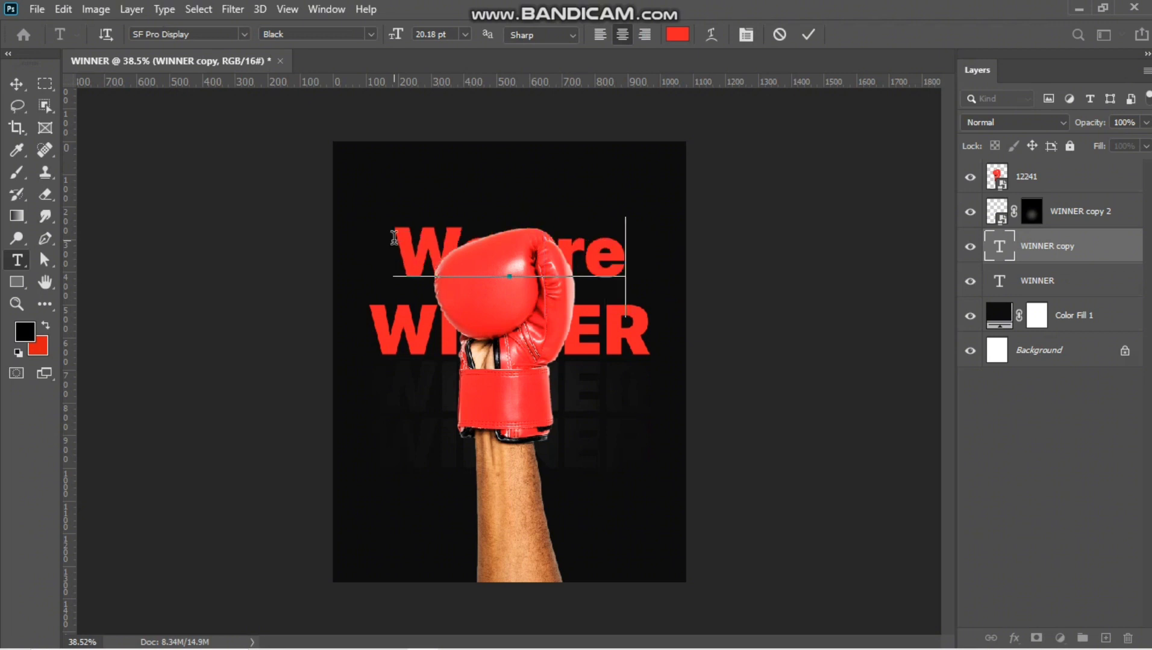
pyautogui.hotkey('ctrl', 'a')
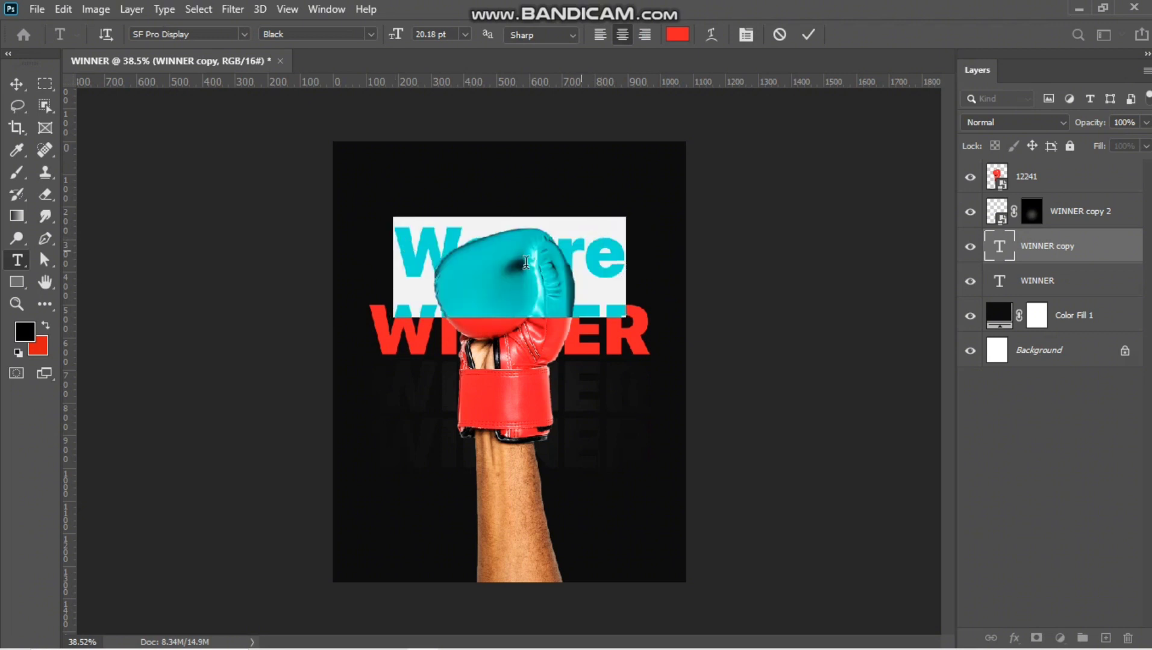
pyautogui.moveTo(497, 254); pyautogui.dragTo(325, 271)
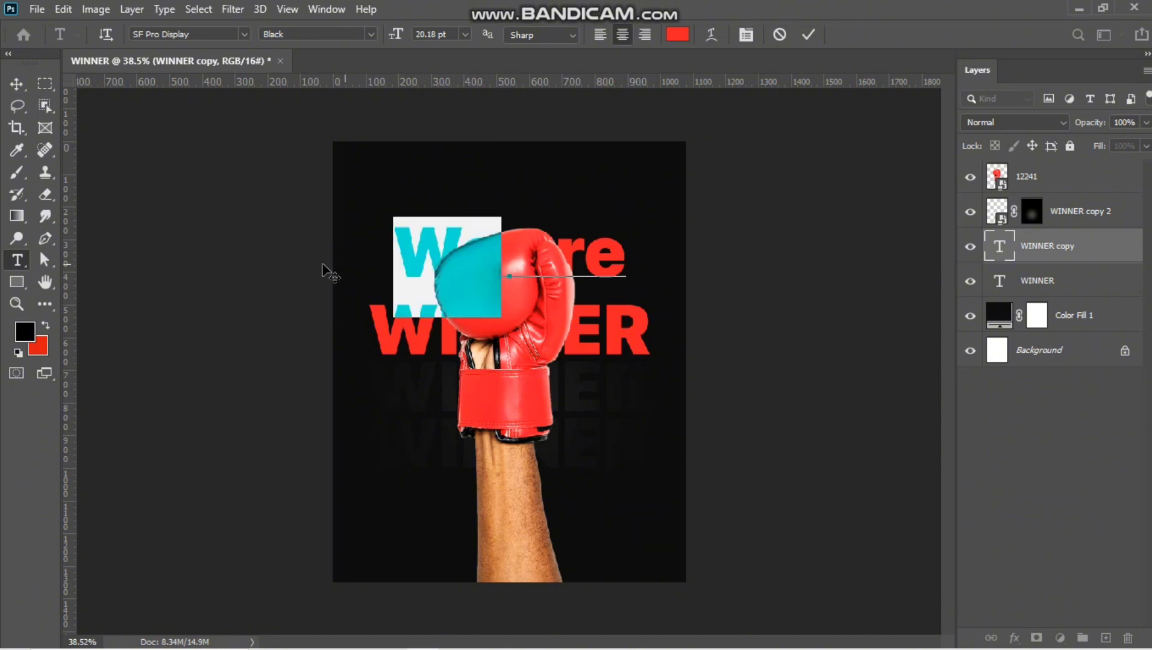
pyautogui.write('You')
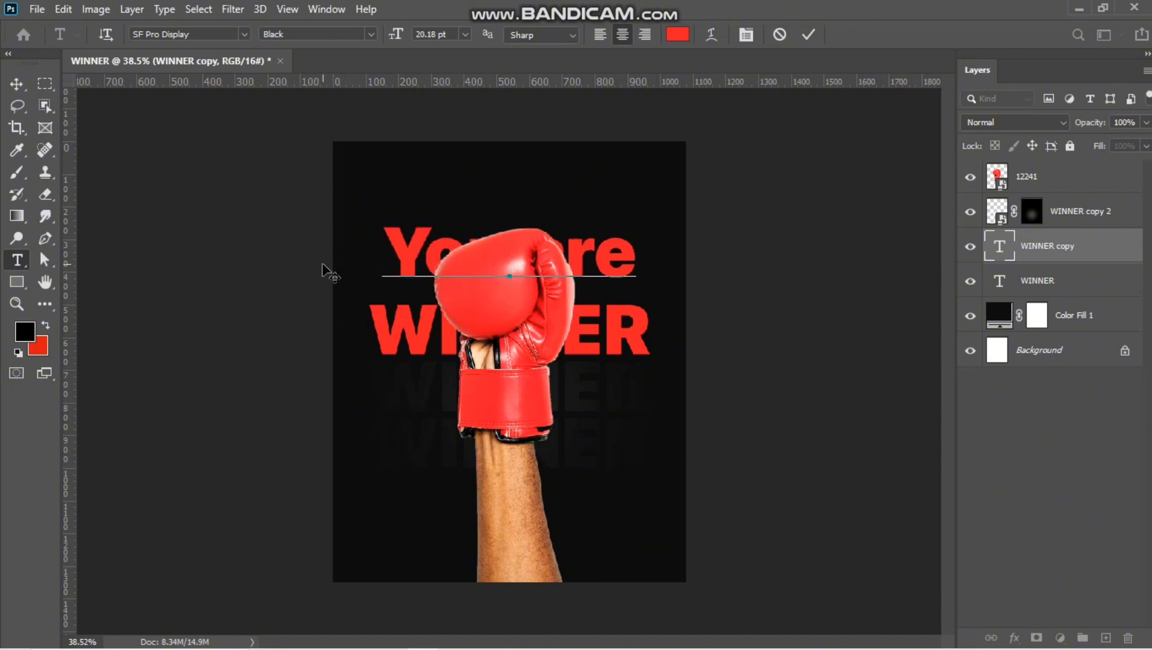
pyautogui.write('a')
# Set the "You are a" text to the Regular font style at 8 pt.
pyautogui.hotkey('ctrl', 'a')
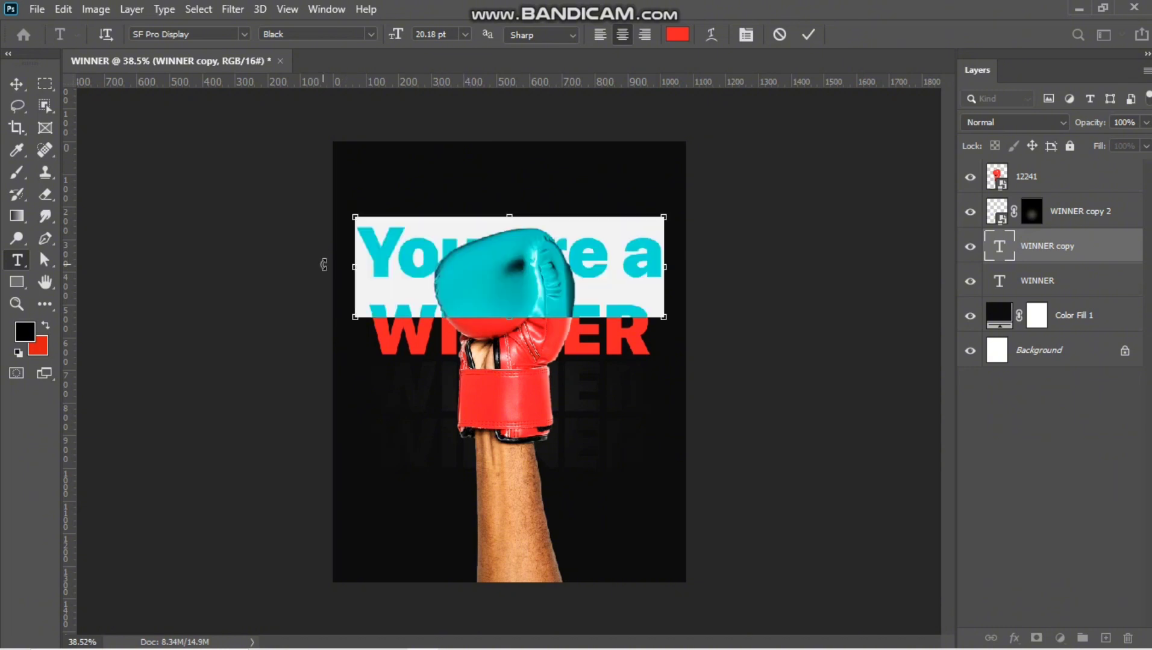
pyautogui.click(370, 35)
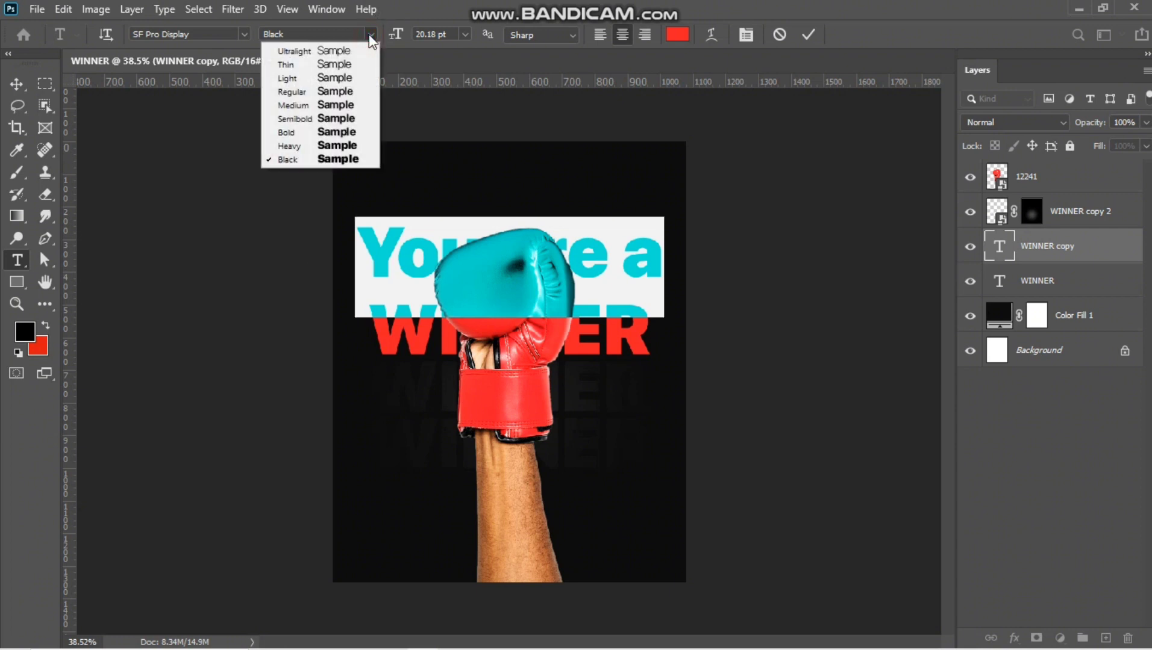
pyautogui.click(354, 92)
pyautogui.press('Tab')
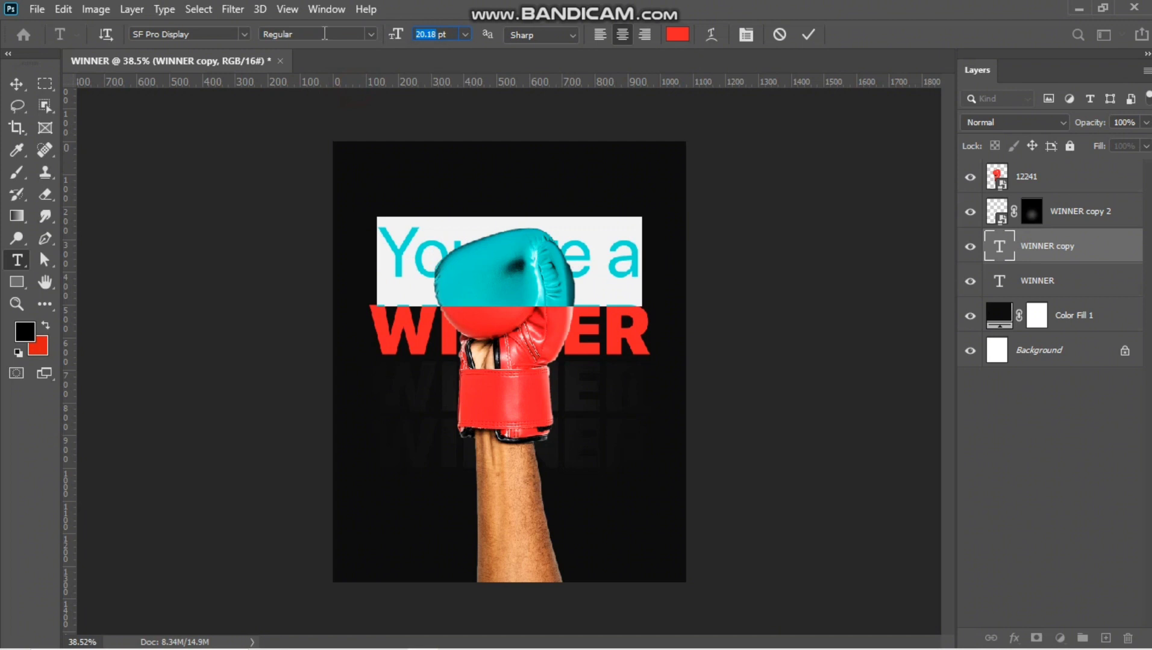
pyautogui.write('8')
pyautogui.press('Return')
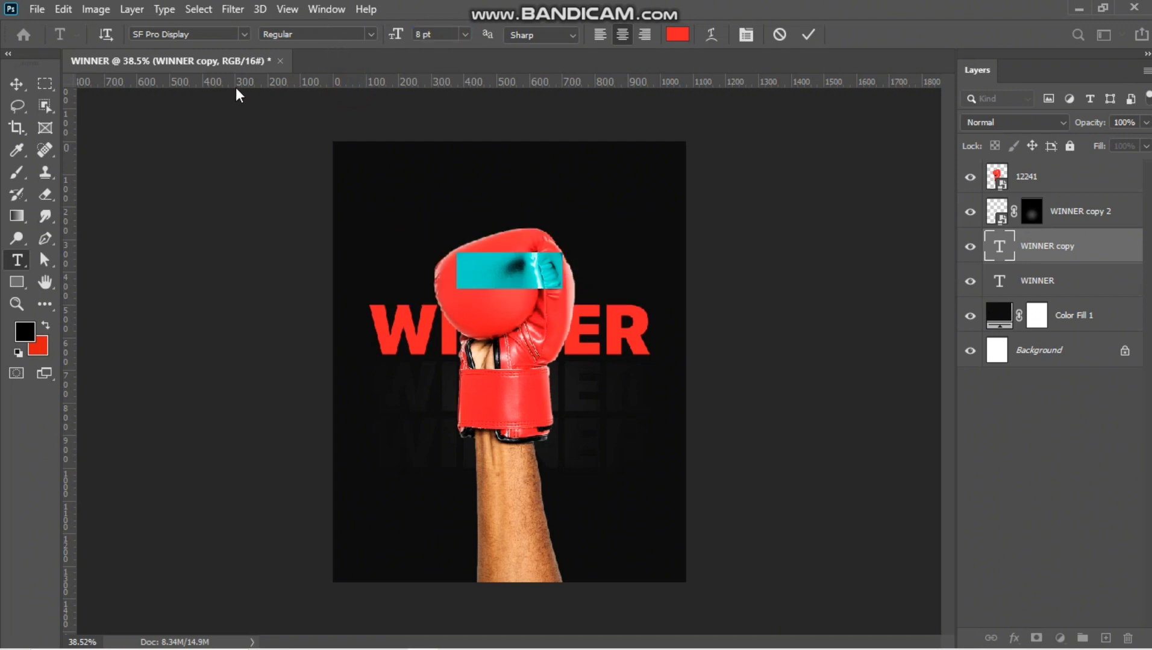
# Scale the "You are a" text down to about 4.57 pt and place it just above the W of WINNER.
pyautogui.click(15, 88)
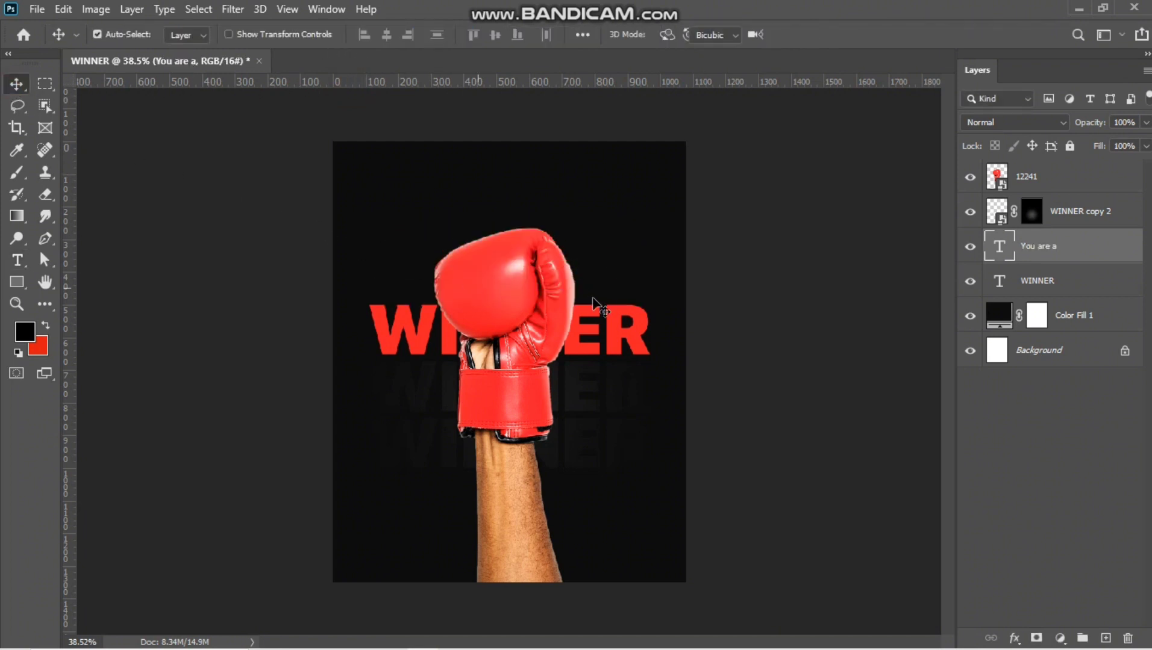
pyautogui.hotkey('ctrl', 't')
pyautogui.moveTo(360, 274); pyautogui.dragTo(426, 280)
pyautogui.press('Return')
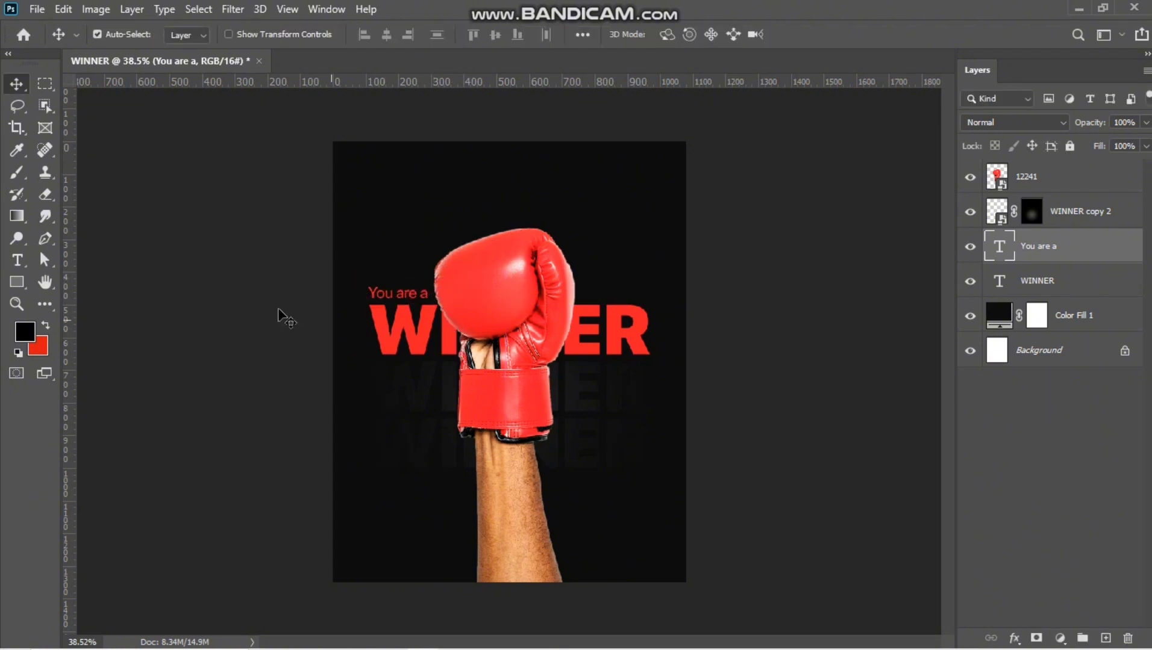
# Change the "You are a" text's font style to Medium.
pyautogui.click(17, 260)
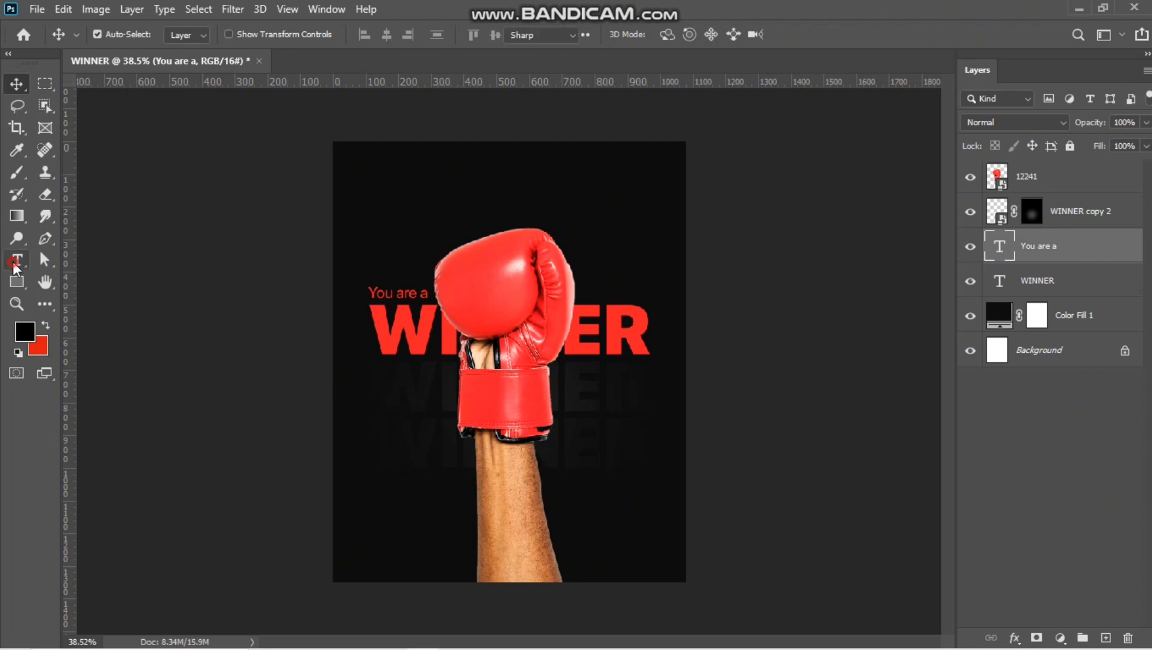
pyautogui.tripleClick(394, 291)
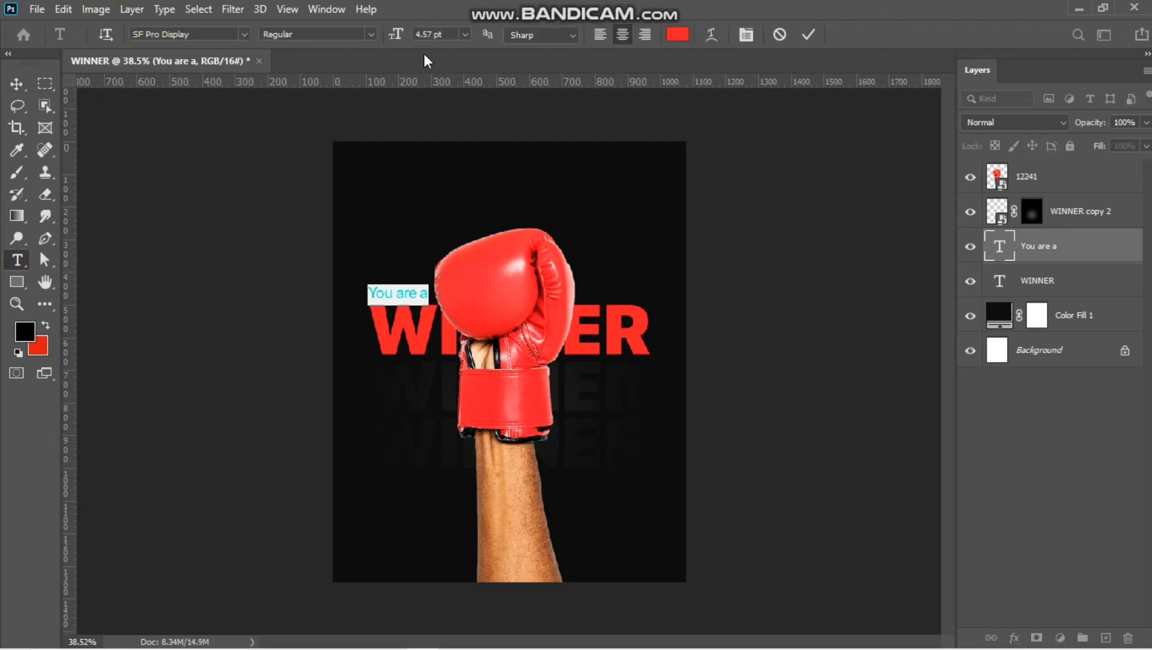
pyautogui.click(370, 34)
pyautogui.click(284, 105)
pyautogui.click(17, 84)
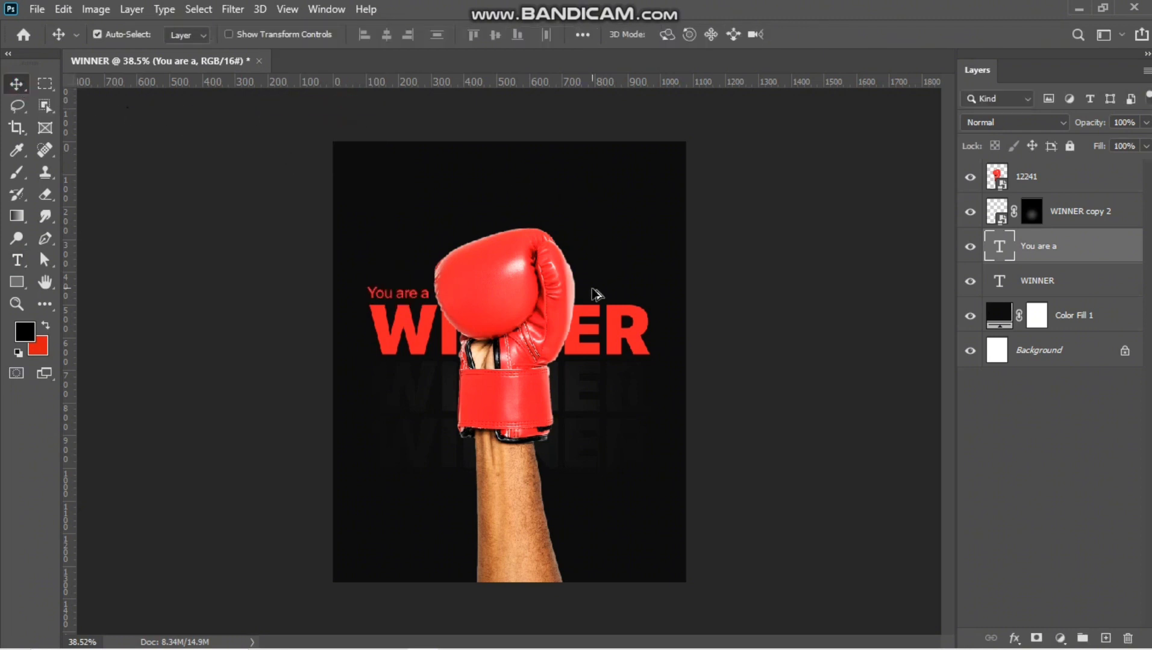
pyautogui.scroll(-2, 575, 332)
pyautogui.scroll(2, 573, 331)
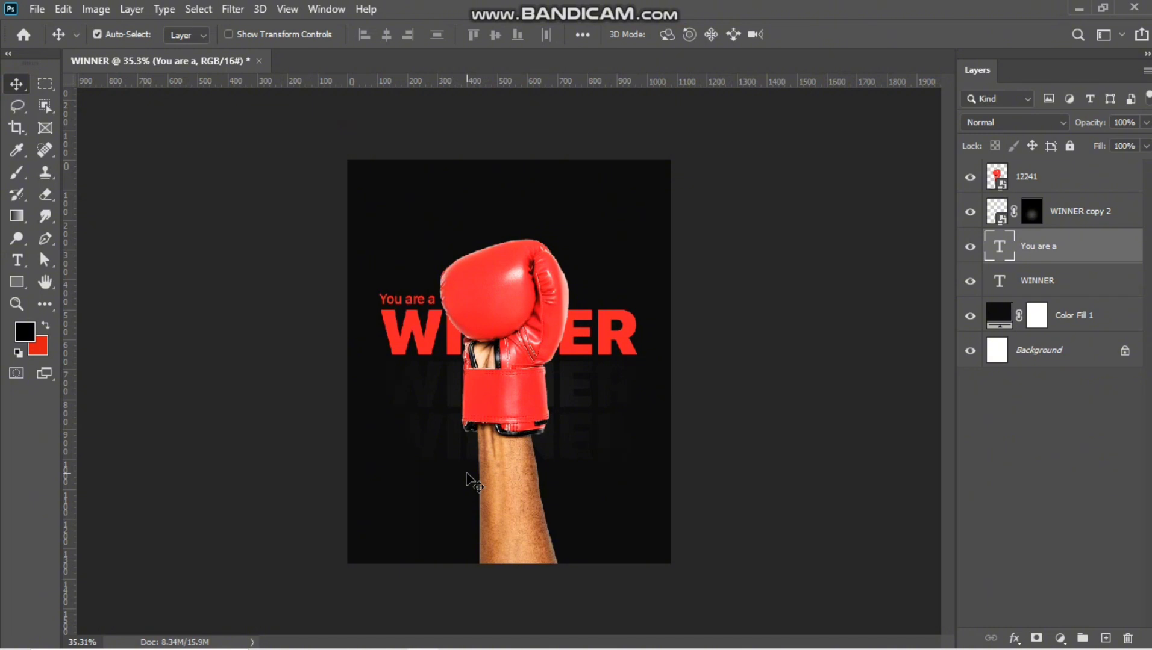
# Duplicate the "You are a" text to just below the ER of WINNER and change the copy's wording to "This Month".
pyautogui.scroll(1, 507, 363)
pyautogui.moveTo(386, 284); pyautogui.dragTo(623, 386)
pyautogui.doubleClick(617, 369)
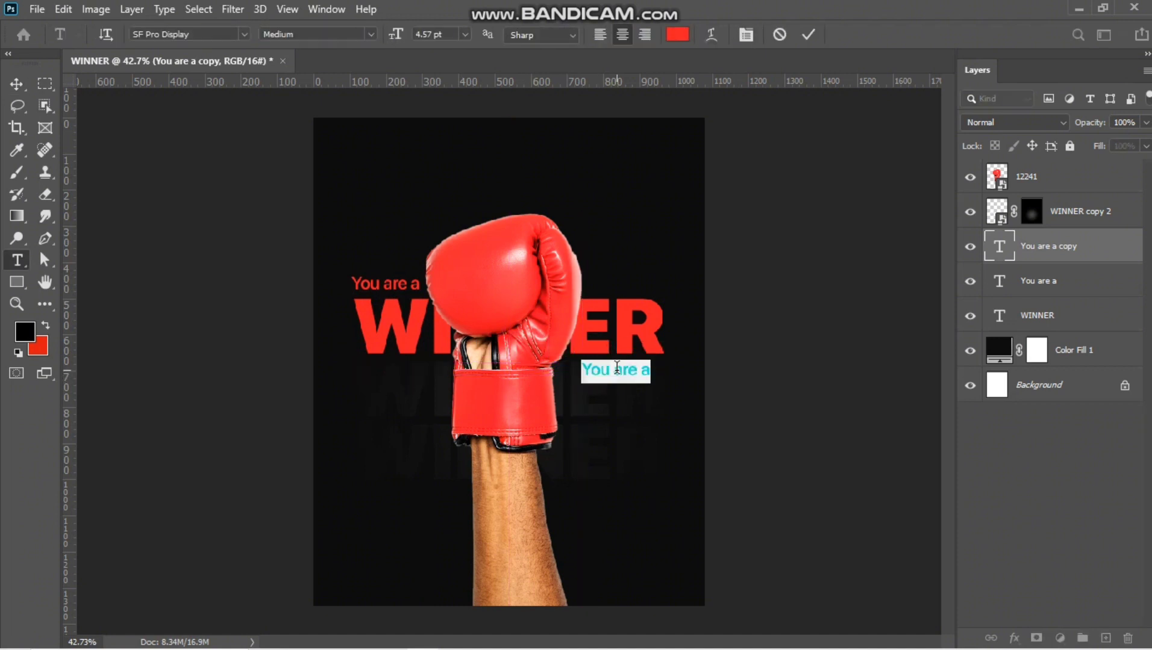
pyautogui.write('This Month')
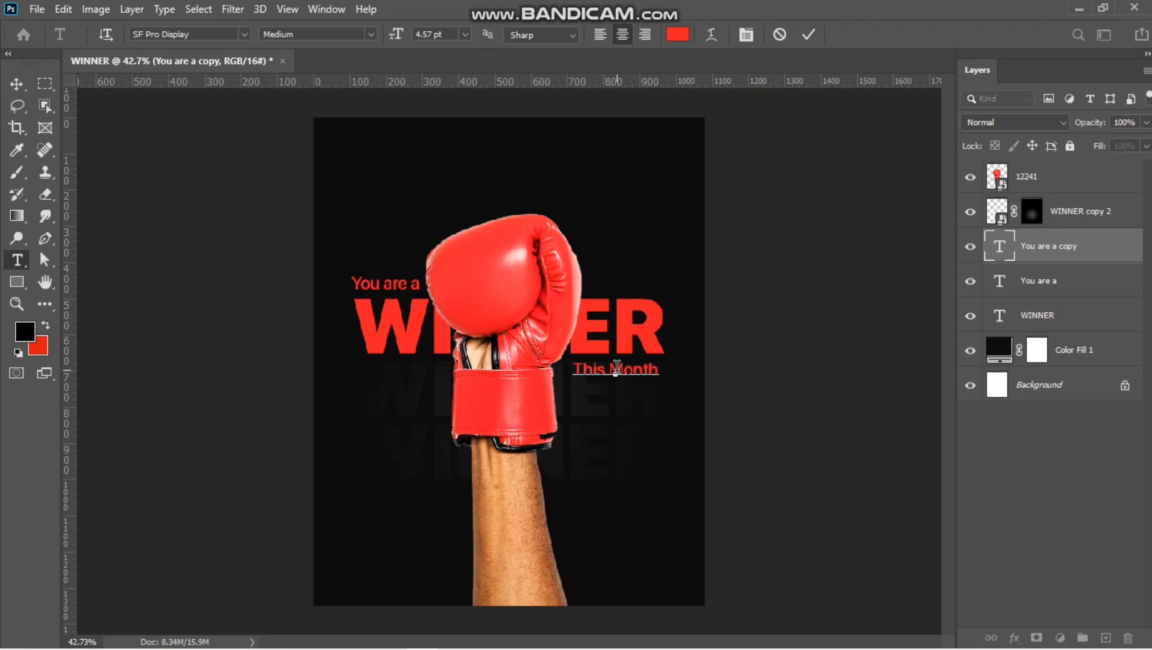
pyautogui.click(17, 83)
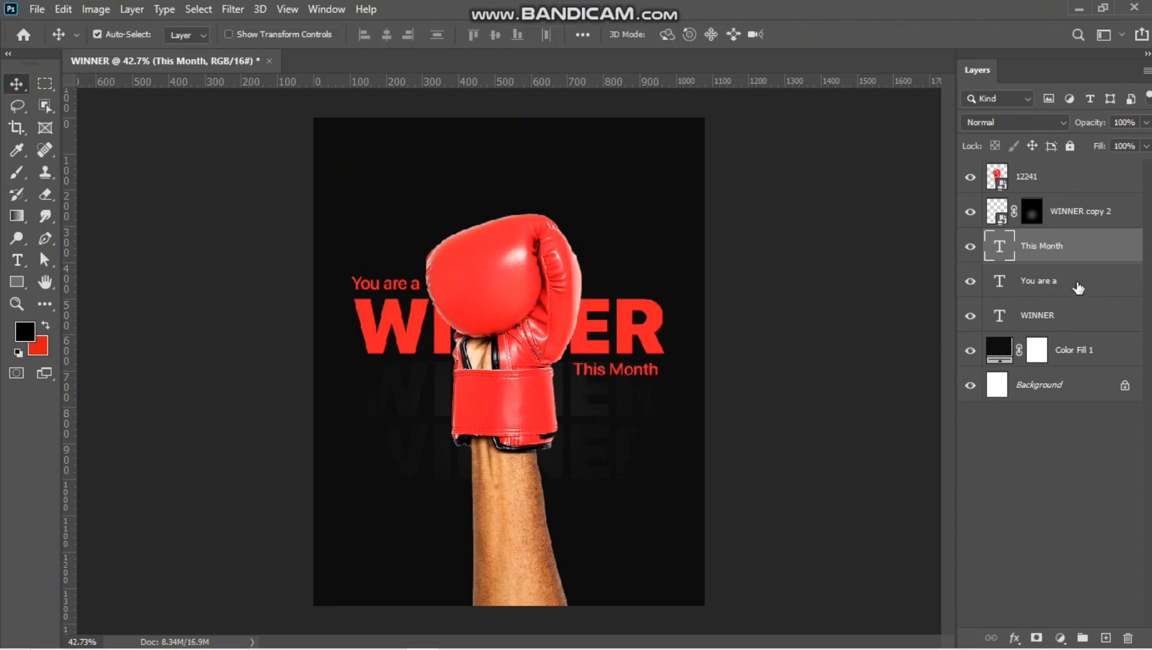
# Align the right edges of the "This Month" and red WINNER text layers.
pyautogui.keyDown('ctrl'); pyautogui.click(1088, 324); pyautogui.keyUp('ctrl')
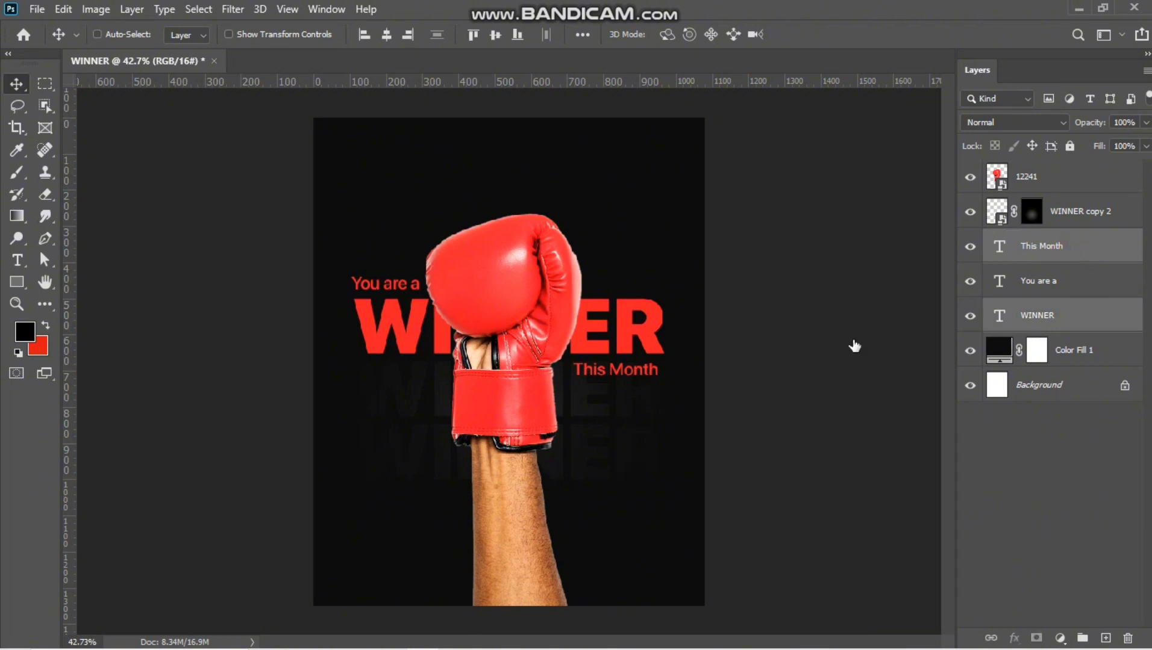
pyautogui.click(407, 34)
pyautogui.scroll(-2, 532, 423)
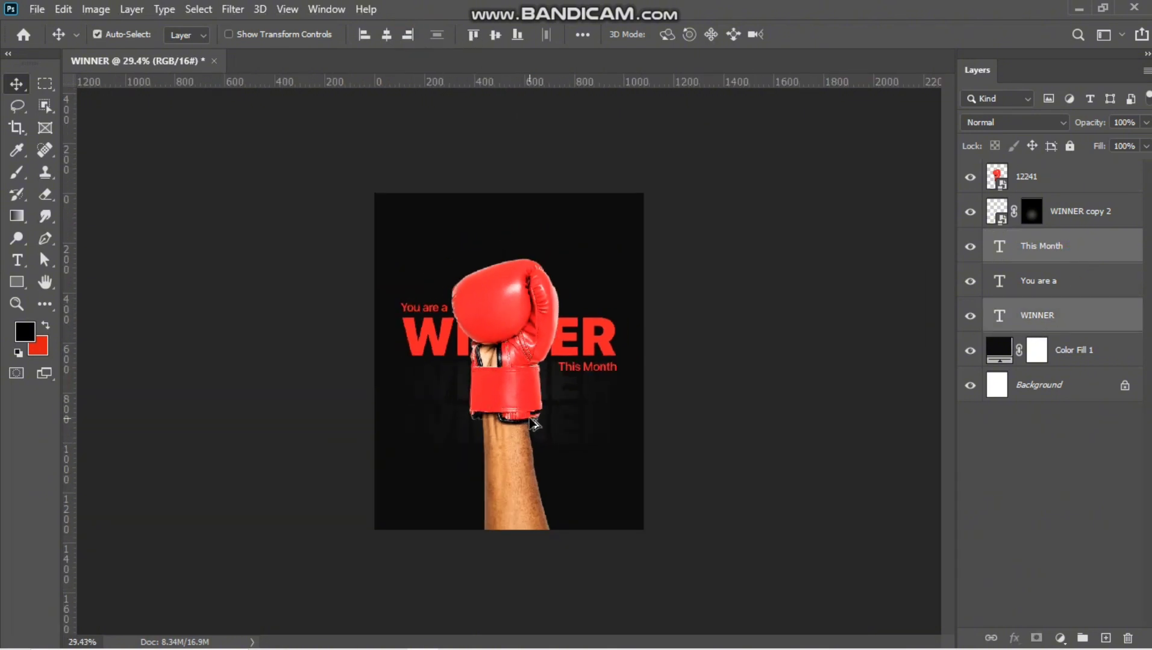
pyautogui.scroll(1, 536, 428)
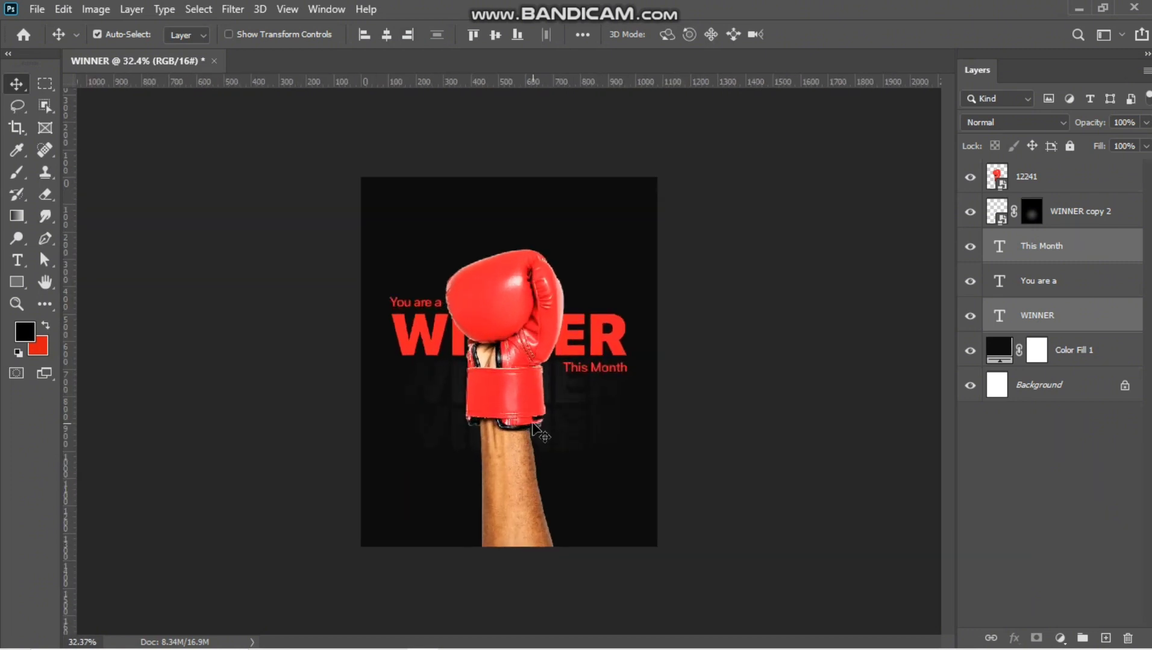
pyautogui.scroll(2, 508, 365)
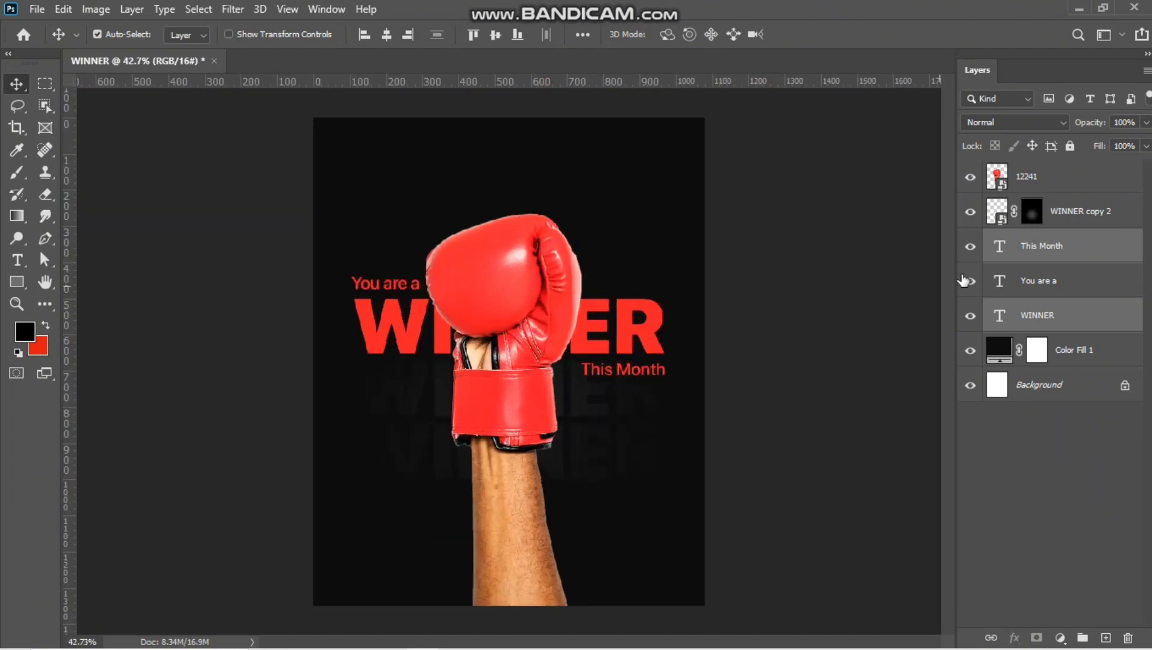
# Group the layers from WINNER up to WINNER copy 2 and name the group "texts".
pyautogui.click(1053, 313)
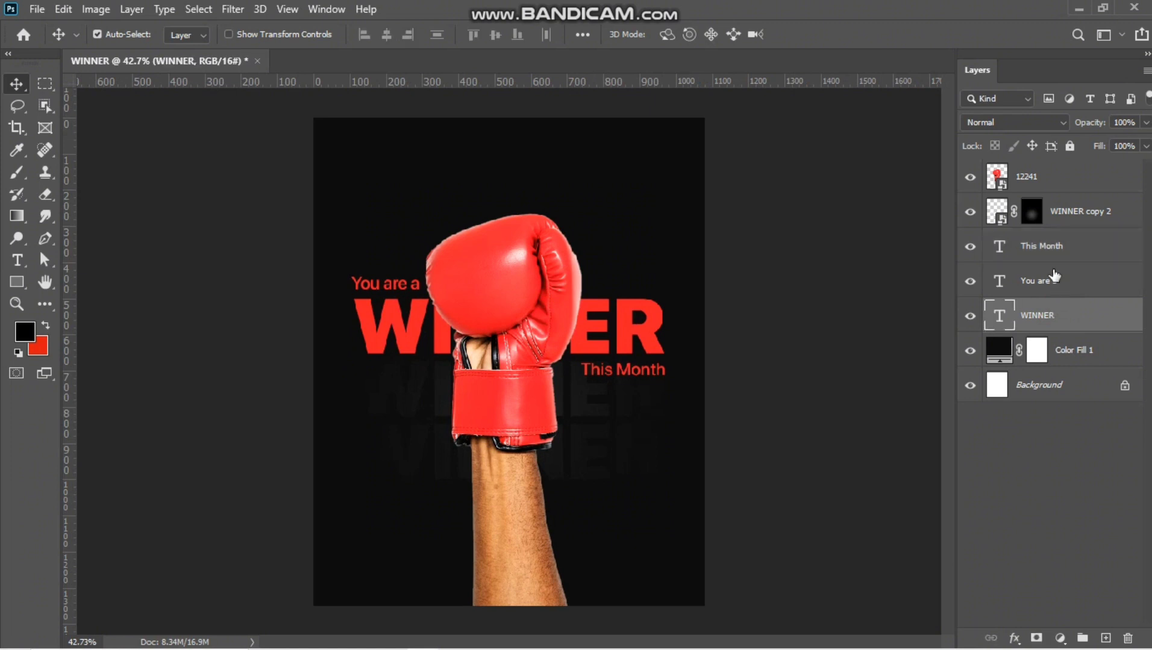
pyautogui.keyDown('shift'); pyautogui.click(1065, 214); pyautogui.keyUp('shift')
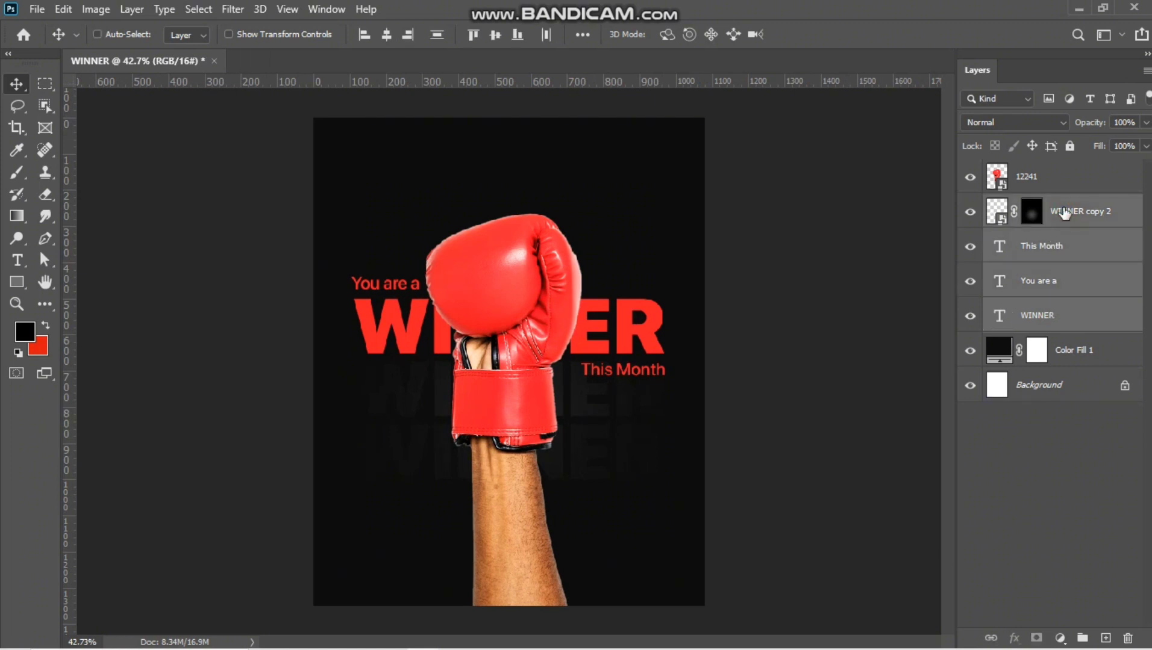
pyautogui.hotkey('ctrl', 'g')
pyautogui.doubleClick(1037, 205)
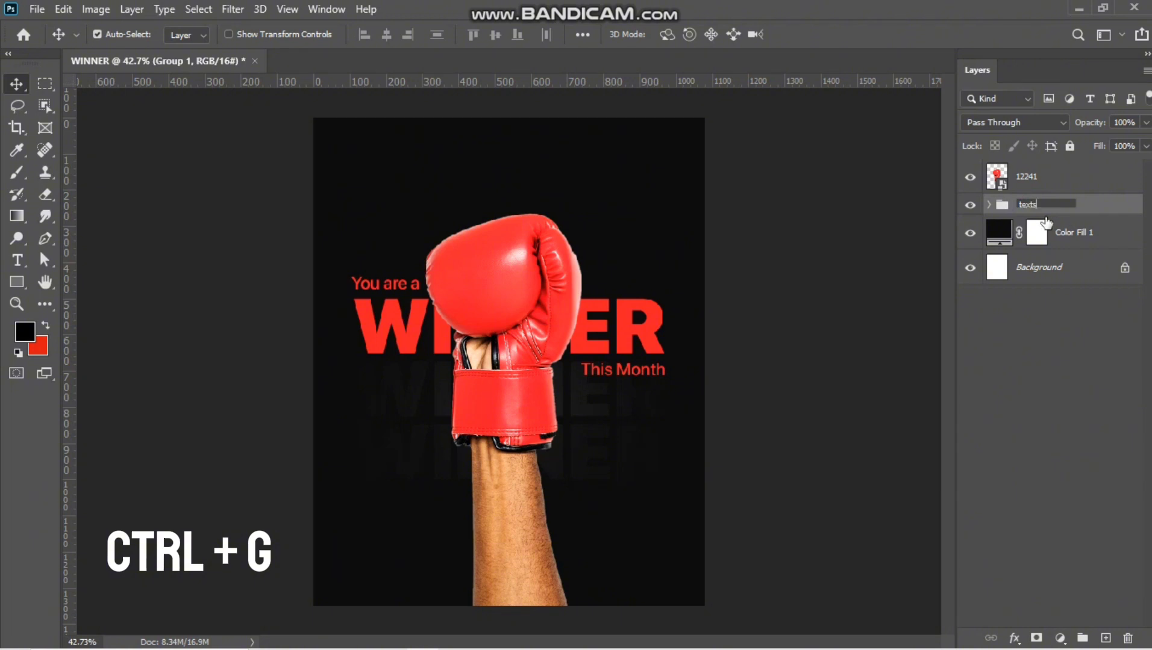
pyautogui.press('Return')
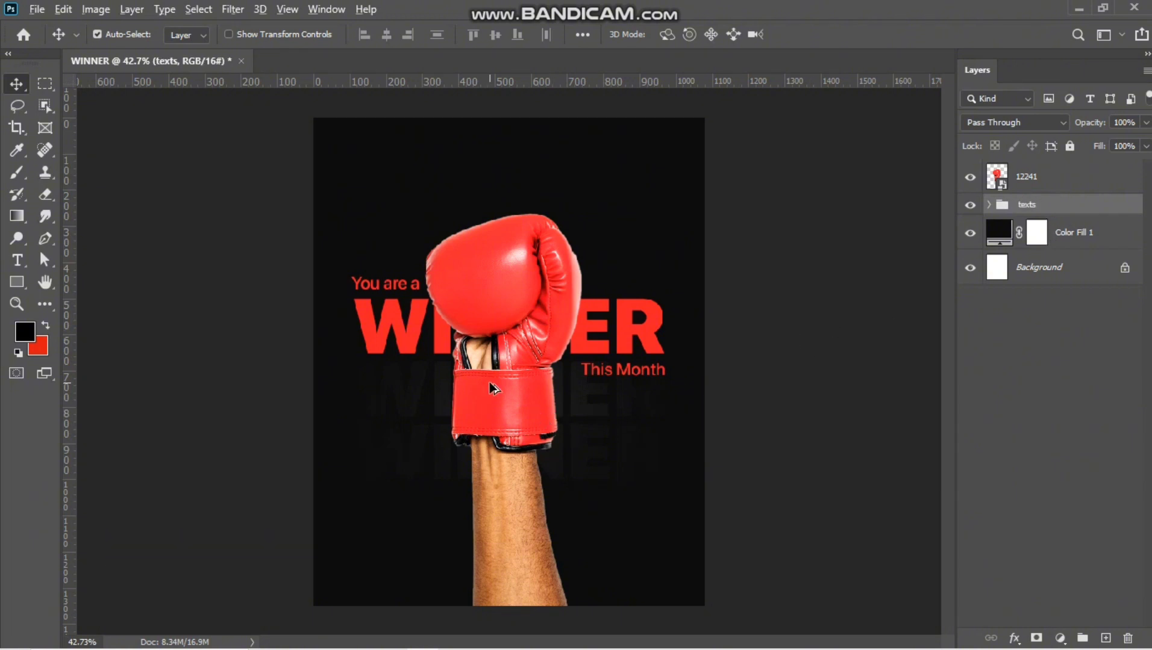
# Open the glove layer 12241 in the Camera Raw Filter and set its Highlights to -20.
pyautogui.scroll(1, 490, 389)
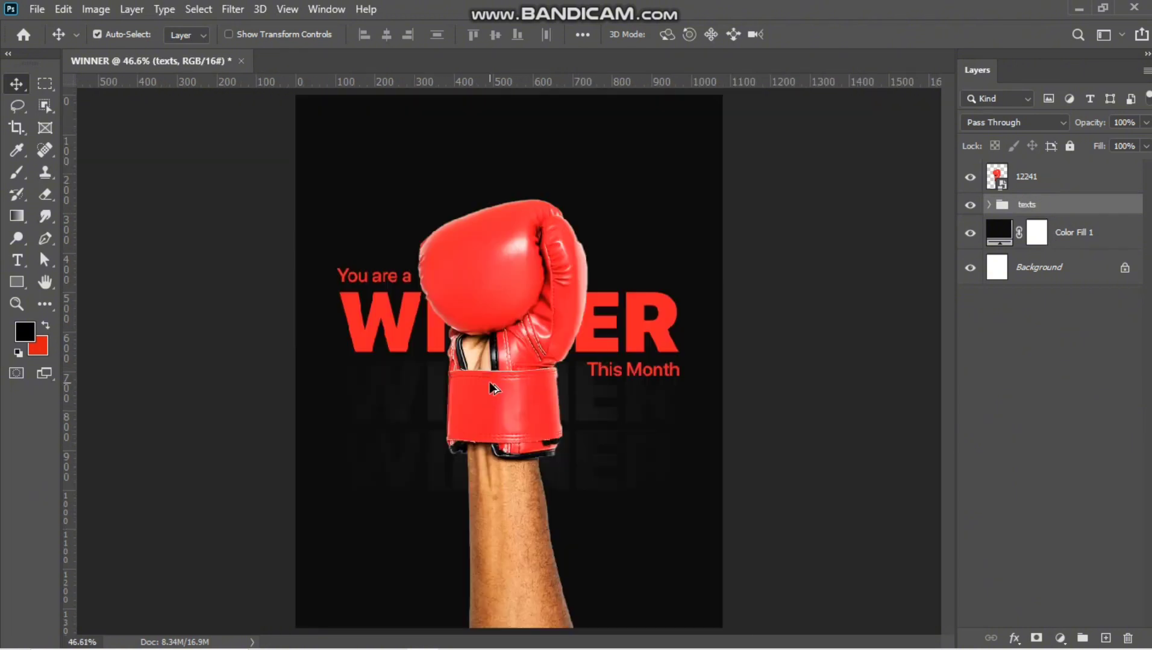
pyautogui.scroll(-3, 490, 381)
pyautogui.click(512, 514)
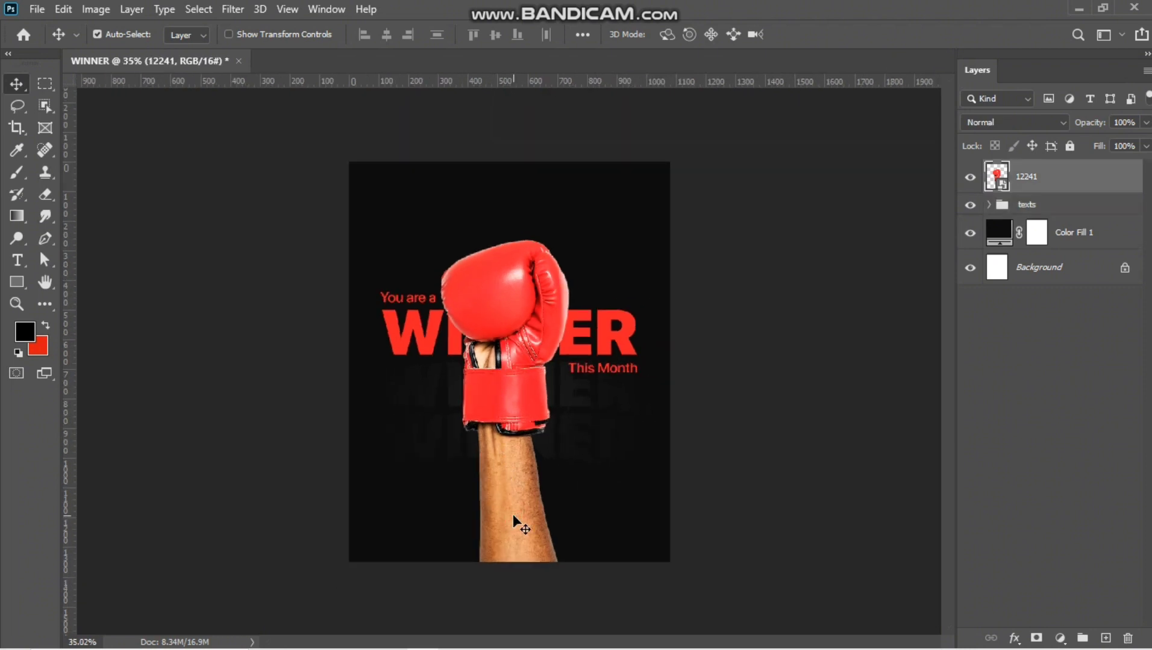
pyautogui.scroll(1, 502, 503)
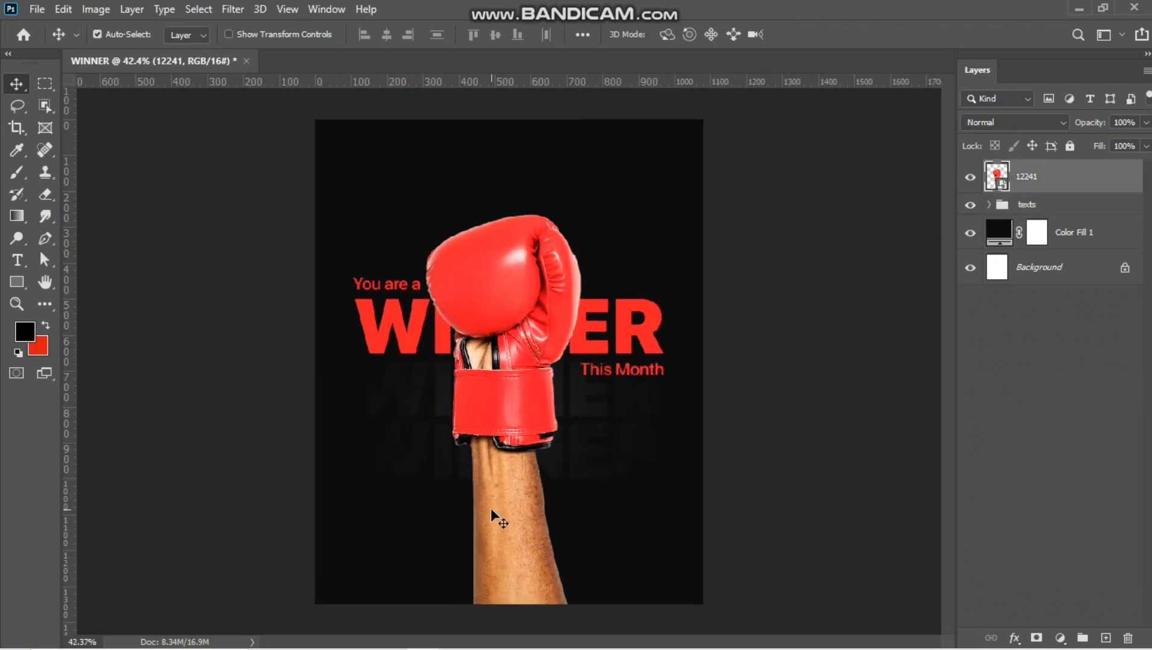
pyautogui.hotkey('ctrl', 'shift', 'a')
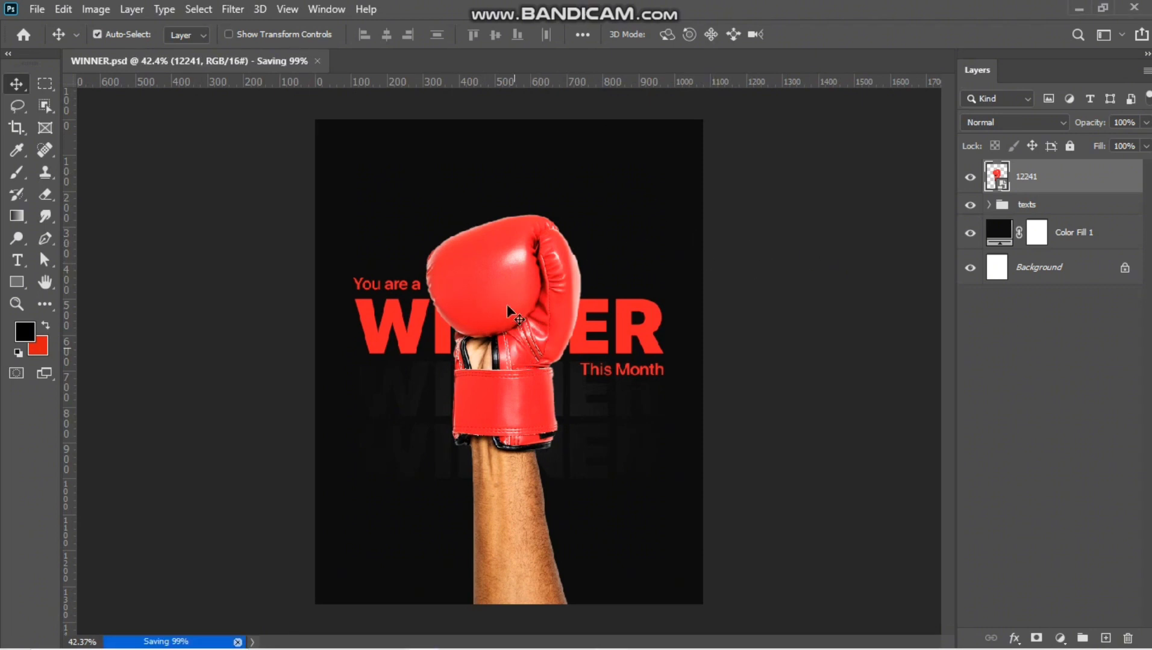
pyautogui.click(229, 7)
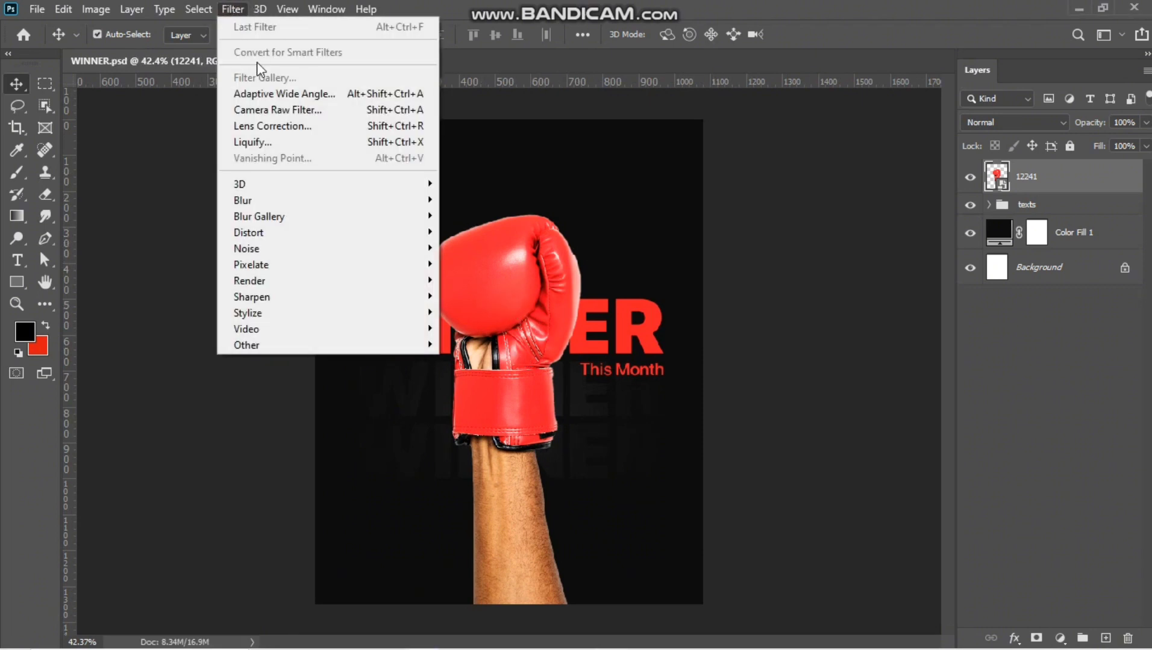
pyautogui.click(271, 109)
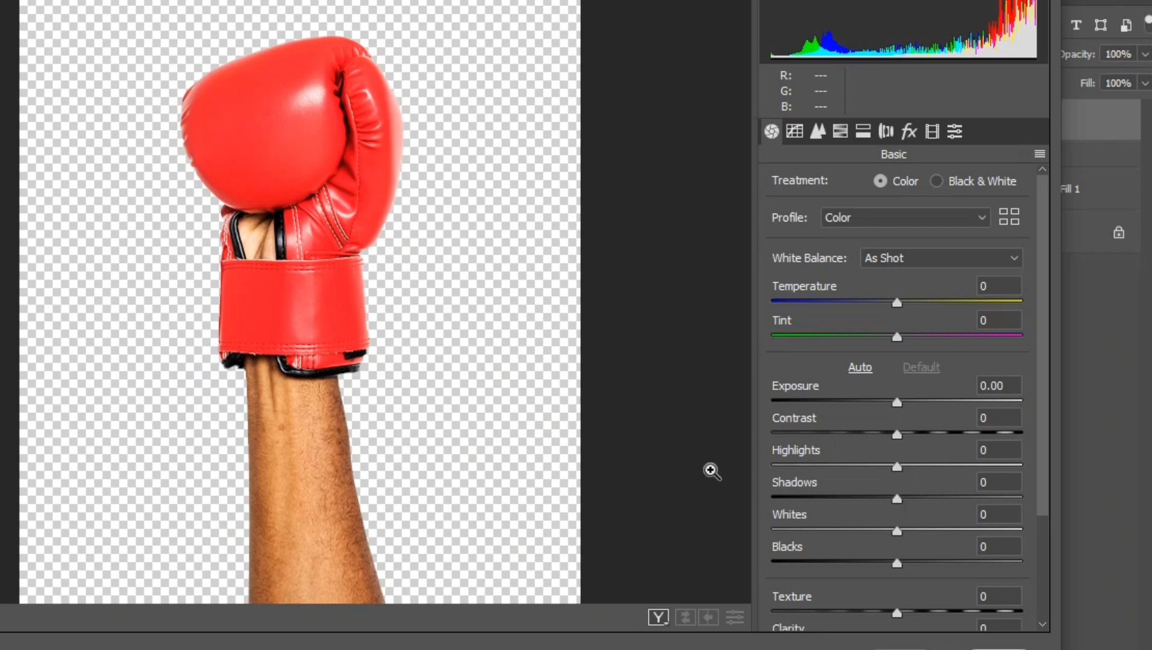
pyautogui.scroll(-3, 895, 416)
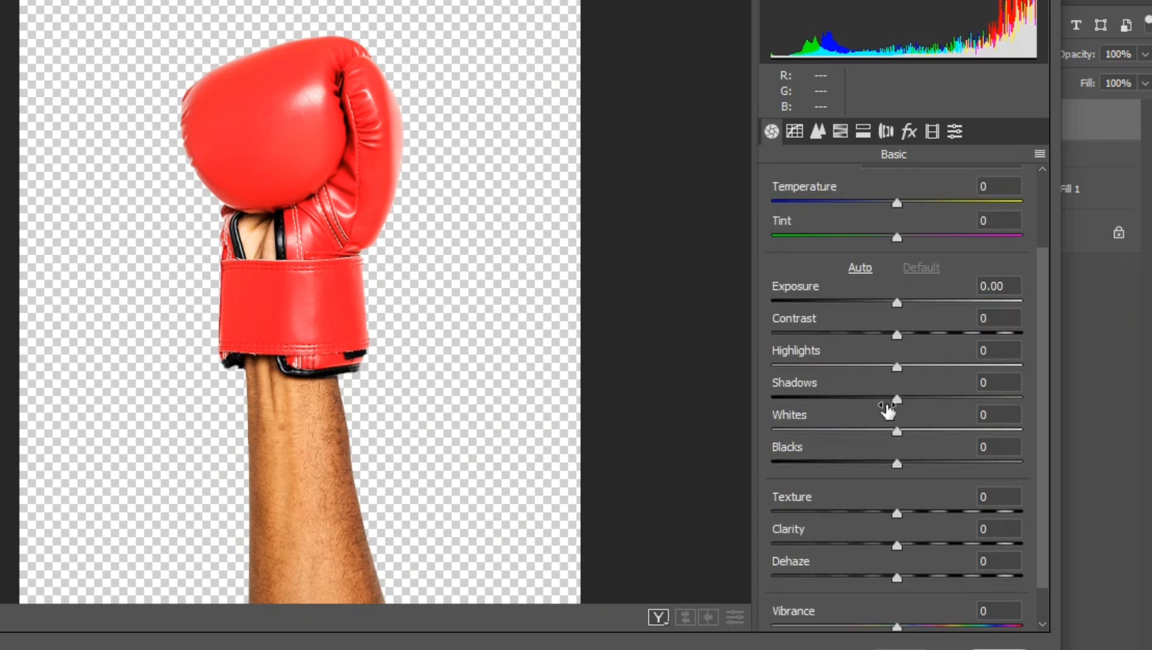
pyautogui.moveTo(897, 366); pyautogui.dragTo(873, 368)
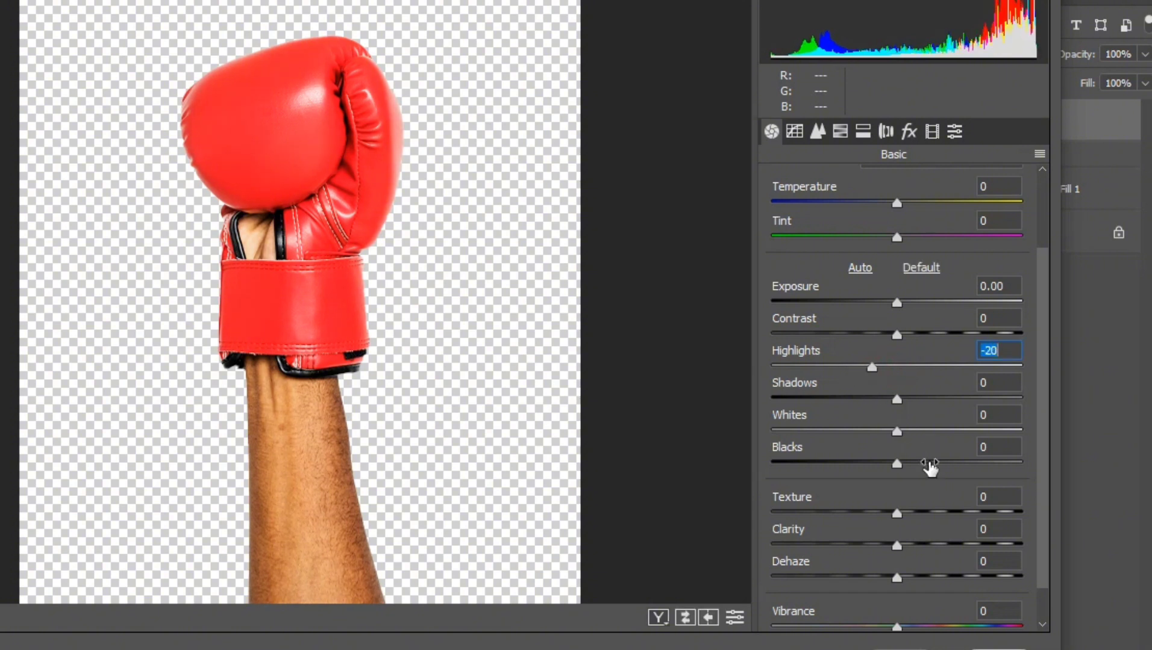
# Set the glove's Texture to +52, Clarity to +23 and Dehaze to +6, keeping Exposure at 0.00.
pyautogui.scroll(-1, 929, 467)
pyautogui.moveTo(907, 472); pyautogui.dragTo(971, 467)
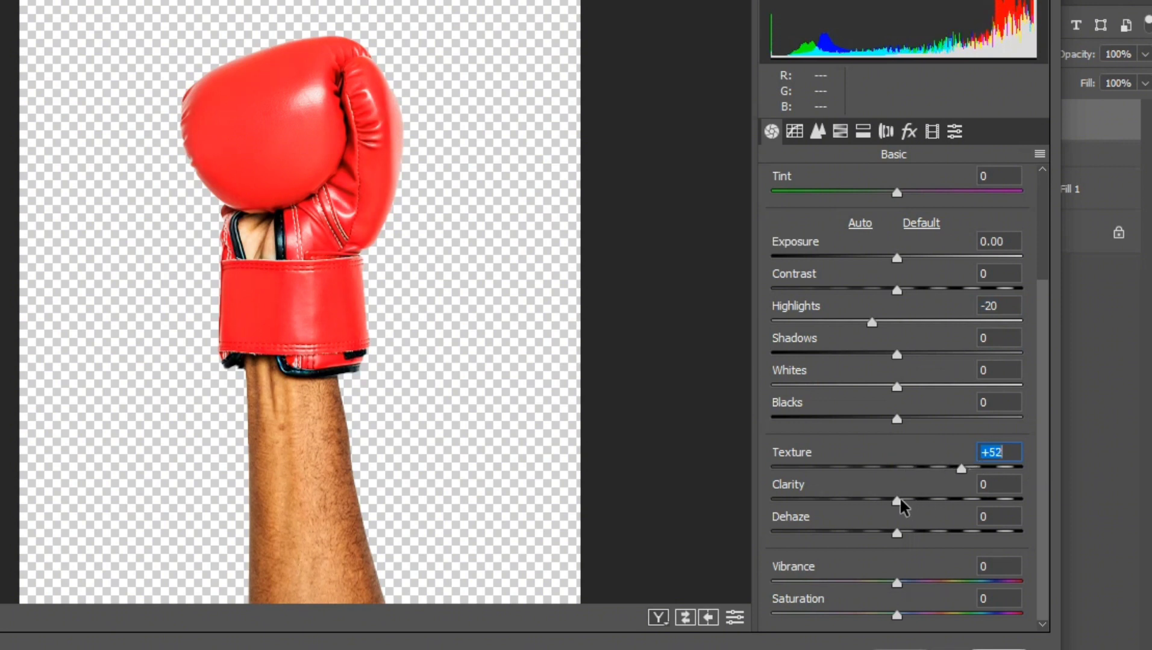
pyautogui.moveTo(900, 501); pyautogui.dragTo(953, 519)
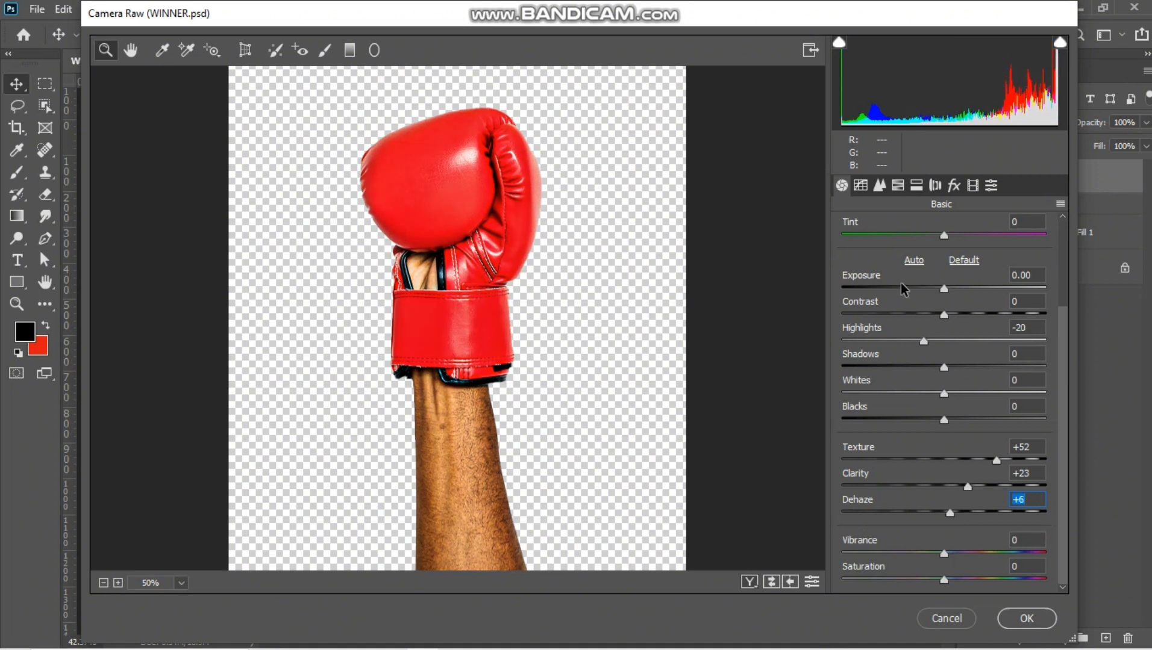
pyautogui.moveTo(943, 293)
pyautogui.mouseDown()
pyautogui.moveTo(833, 291)
pyautogui.moveTo(1038, 291)
pyautogui.moveTo(943, 291)
pyautogui.mouseUp()
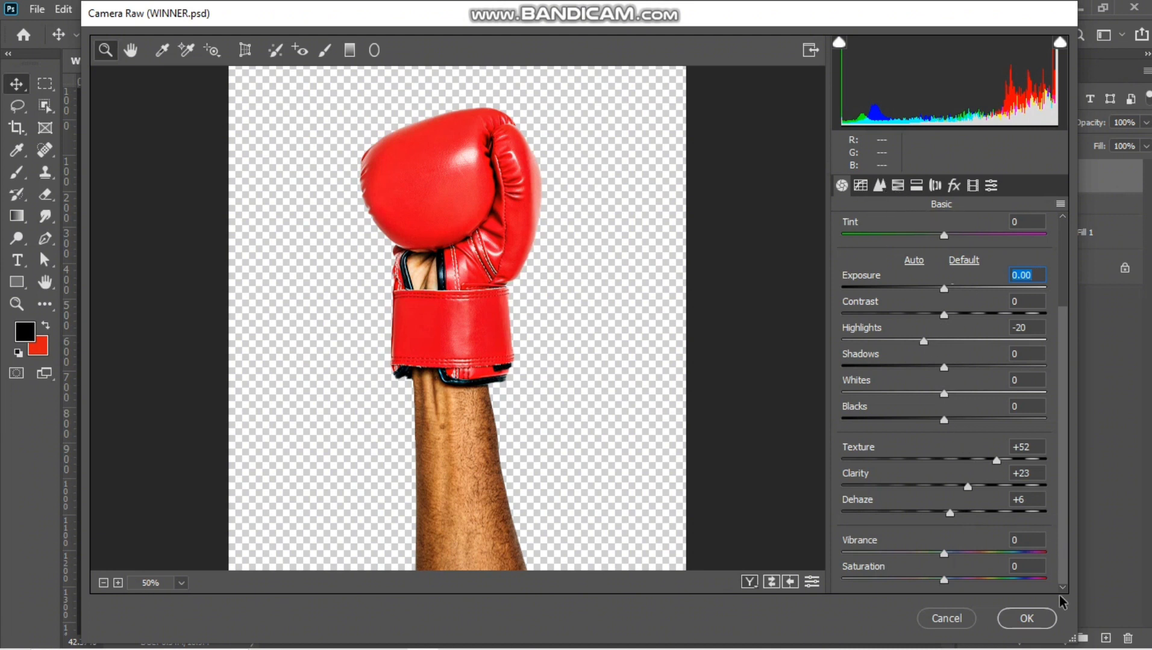
# Raise the saturation of the Reds in the HSL adjustments and apply the Camera Raw Filter.
pyautogui.click(897, 185)
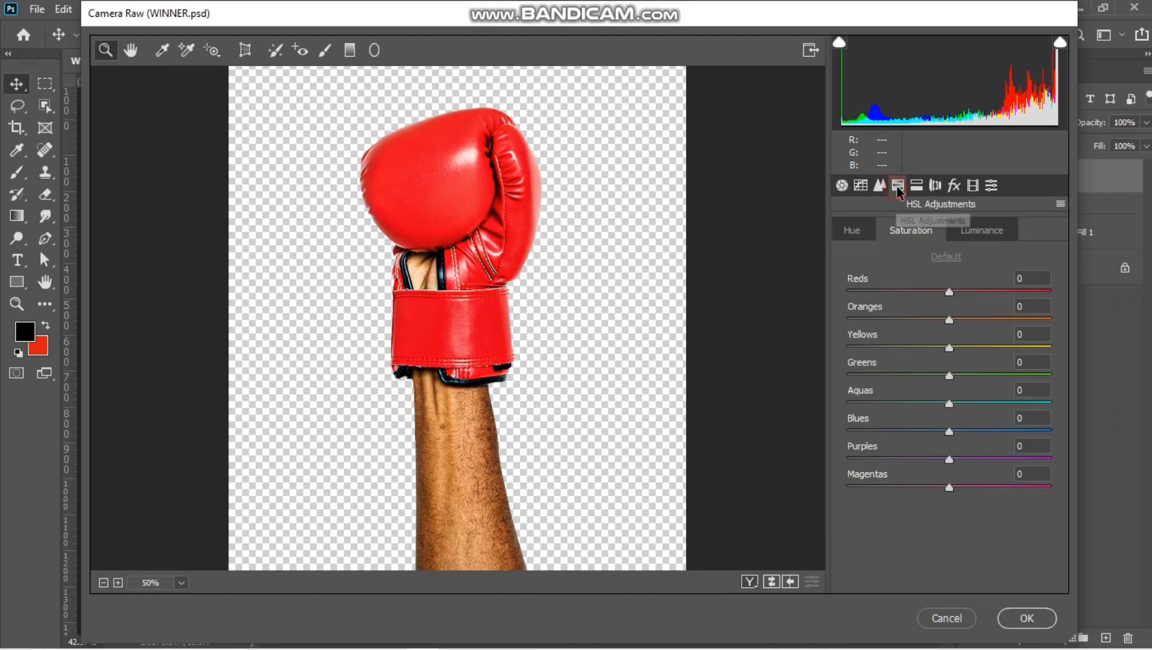
pyautogui.moveTo(948, 291); pyautogui.dragTo(975, 292)
pyautogui.click(1003, 614)
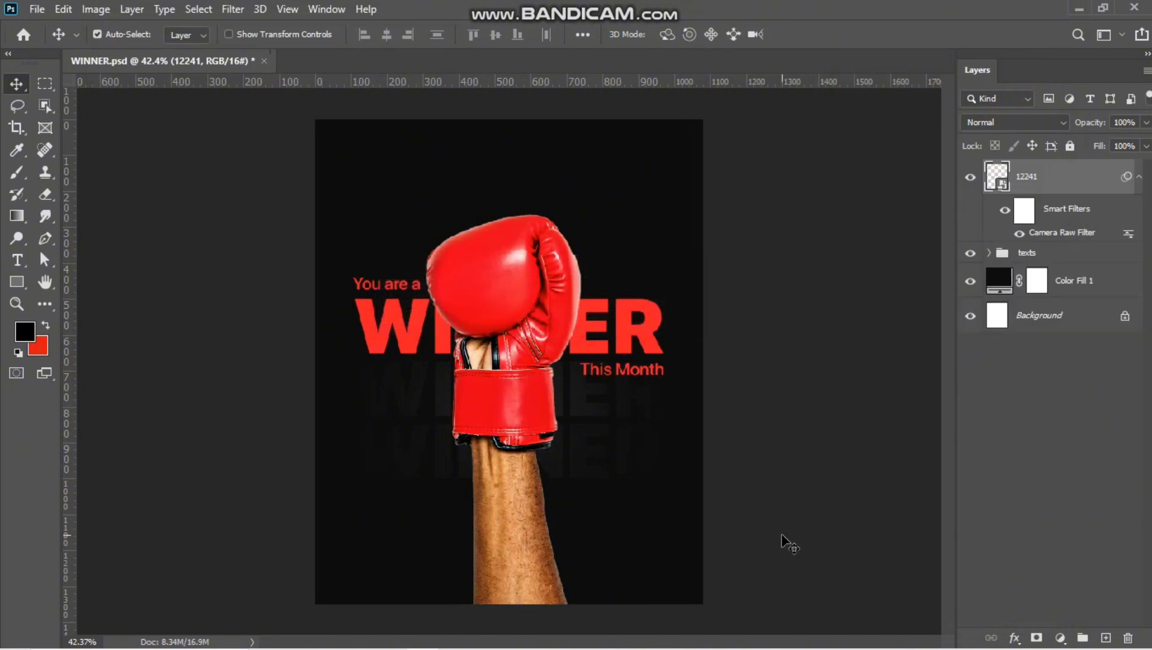
# Compare the glove's look with its smart filters switched off and on.
pyautogui.click(1002, 212)
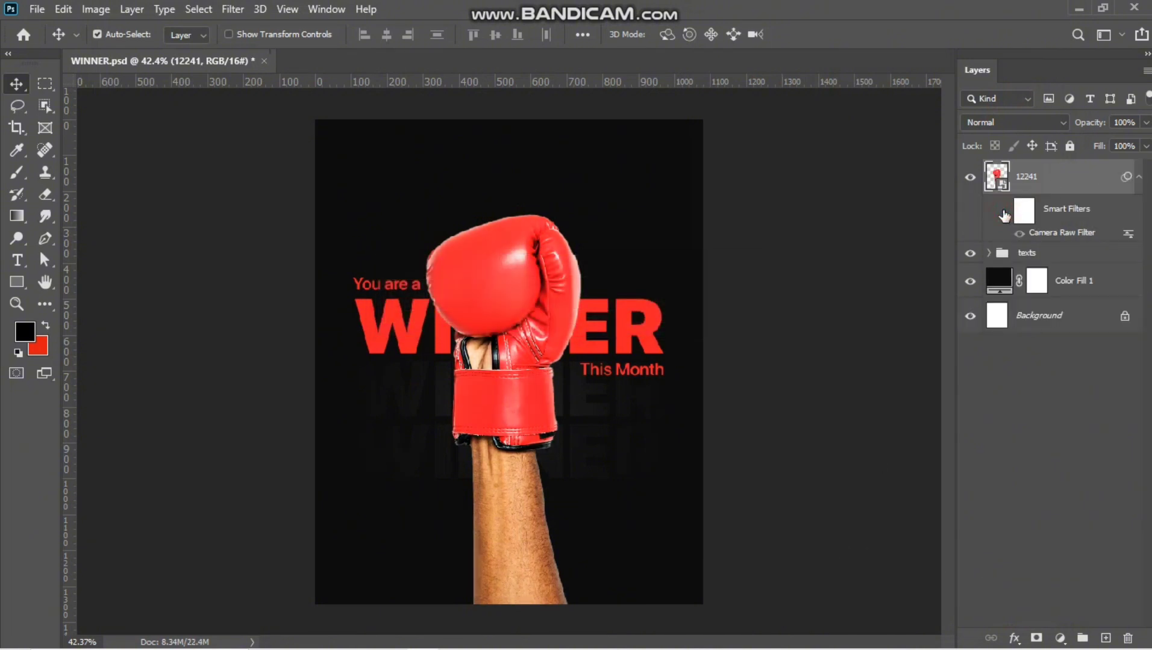
pyautogui.click(1003, 212)
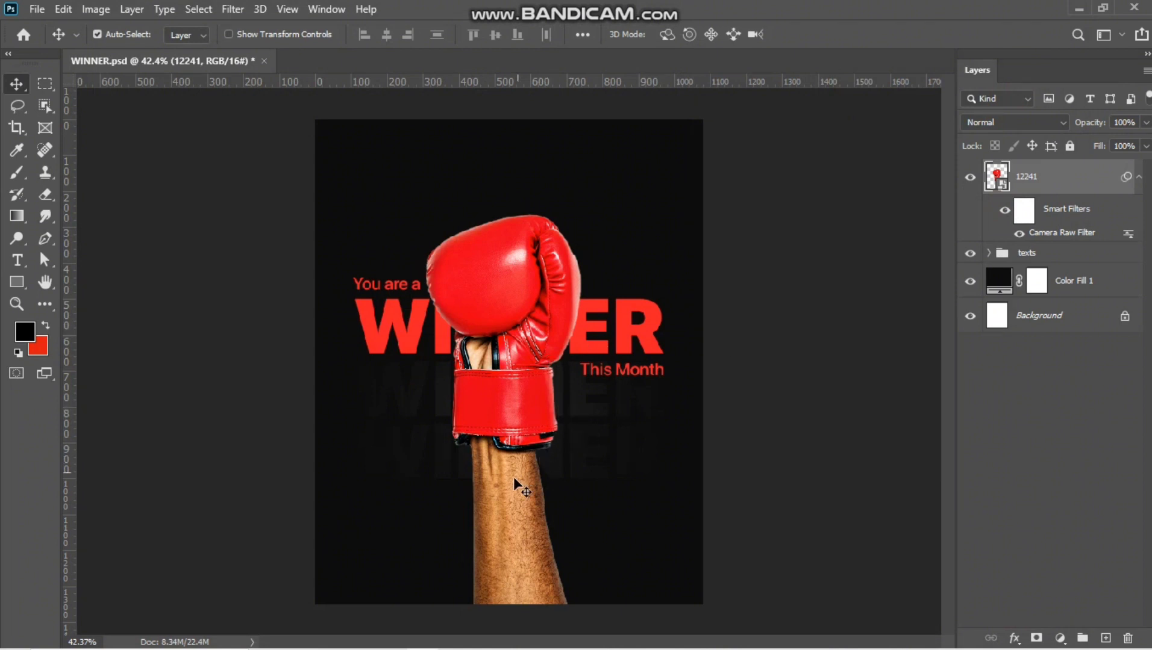
pyautogui.scroll(1, 513, 477)
pyautogui.scroll(-2, 513, 477)
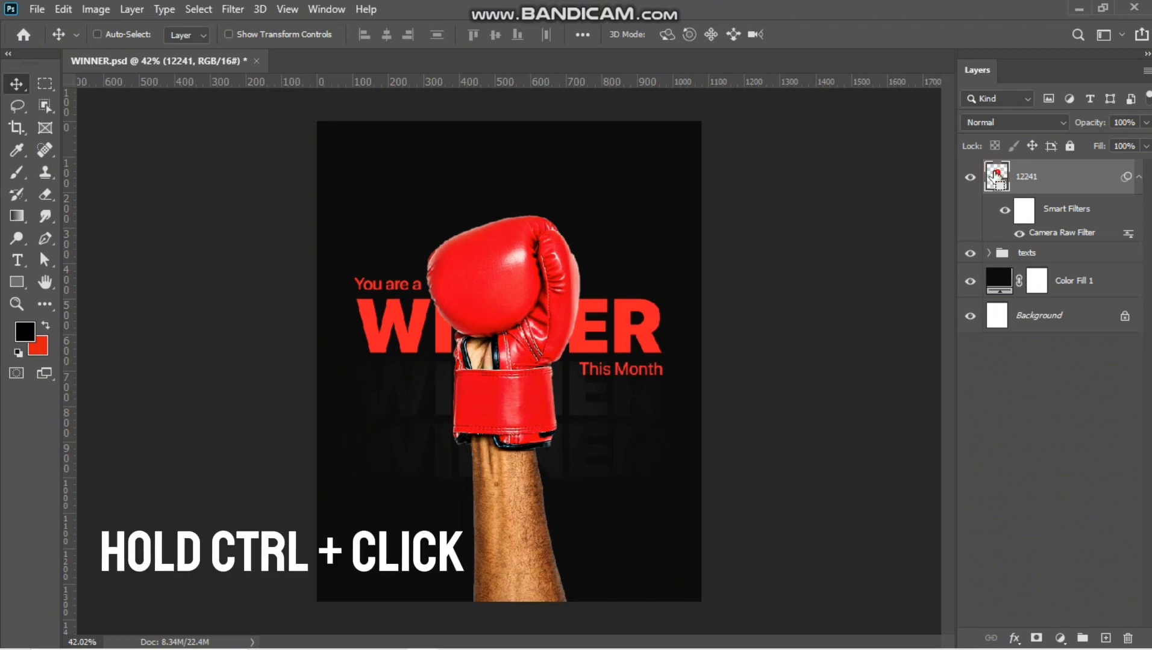
# Load the glove layer's outline as a selection, contract it by 1 pixel and add it as a layer mask.
pyautogui.keyDown('ctrl'); pyautogui.click(996, 175); pyautogui.keyUp('ctrl')
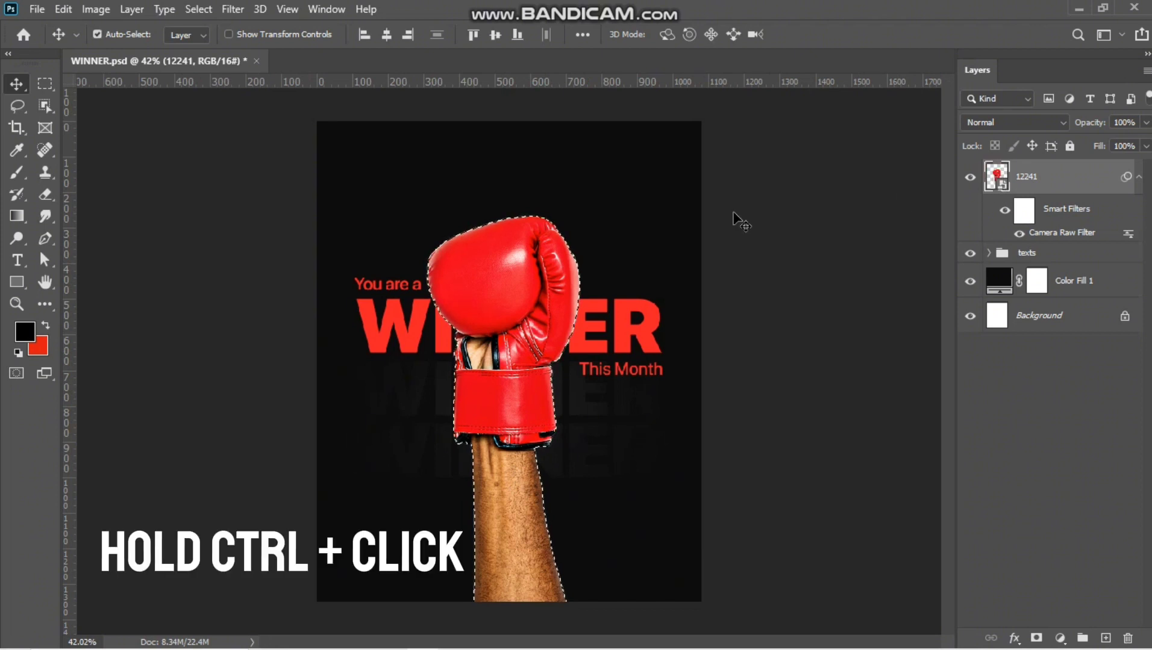
pyautogui.click(208, 9)
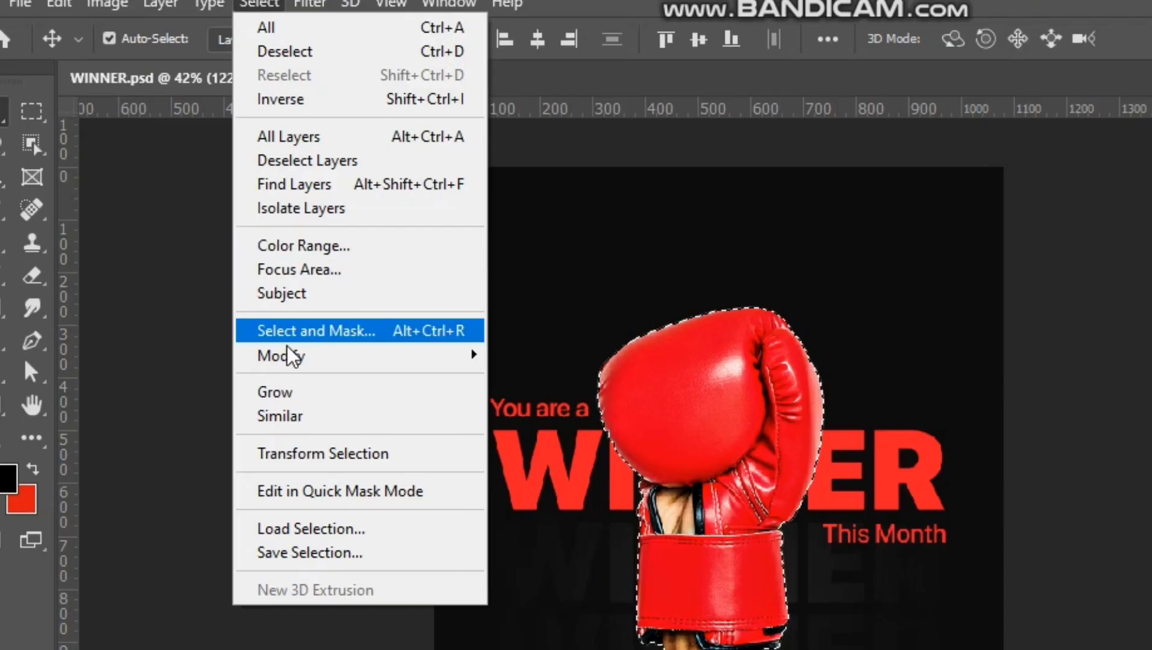
pyautogui.moveTo(290, 354)
pyautogui.click(584, 429)
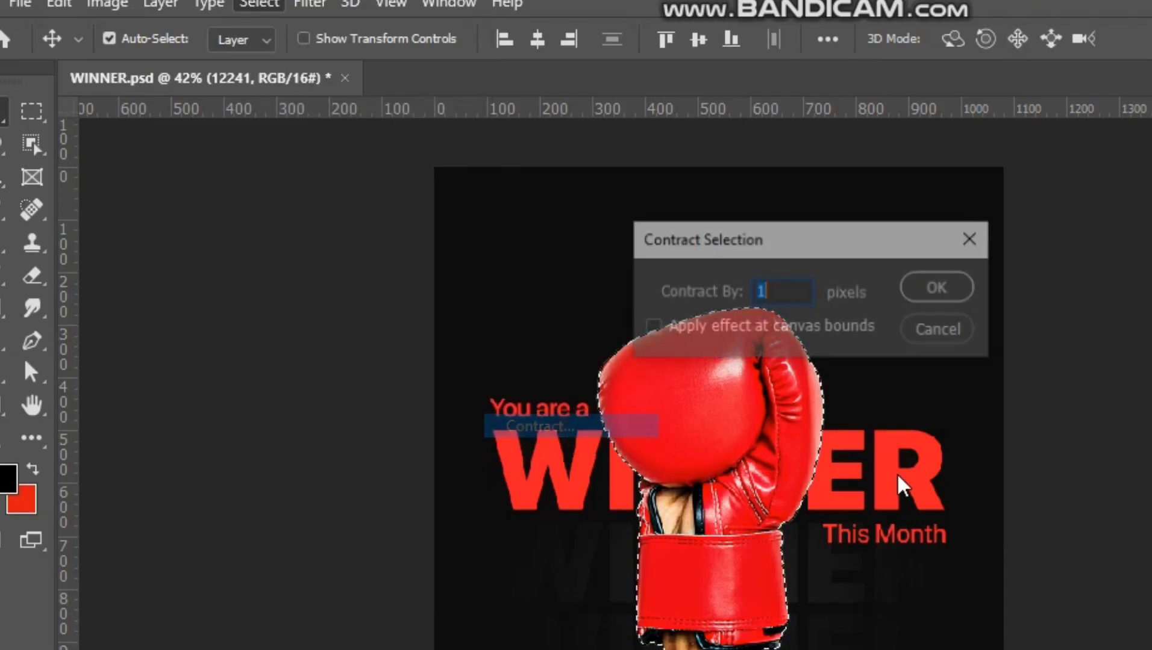
pyautogui.click(936, 288)
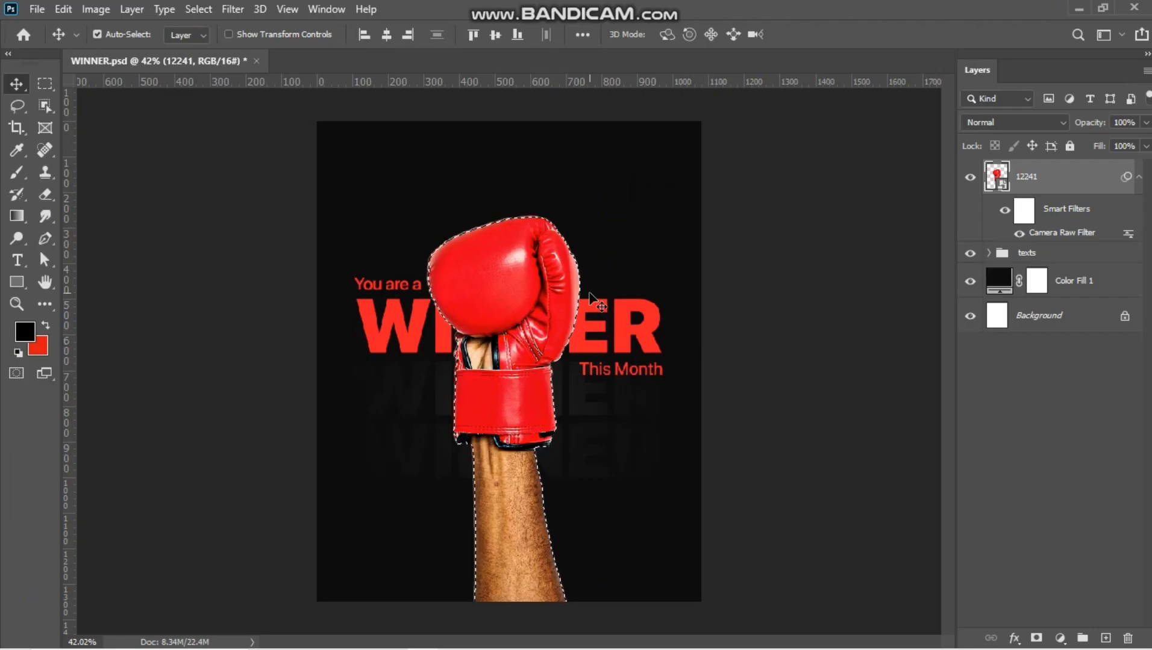
pyautogui.click(1036, 639)
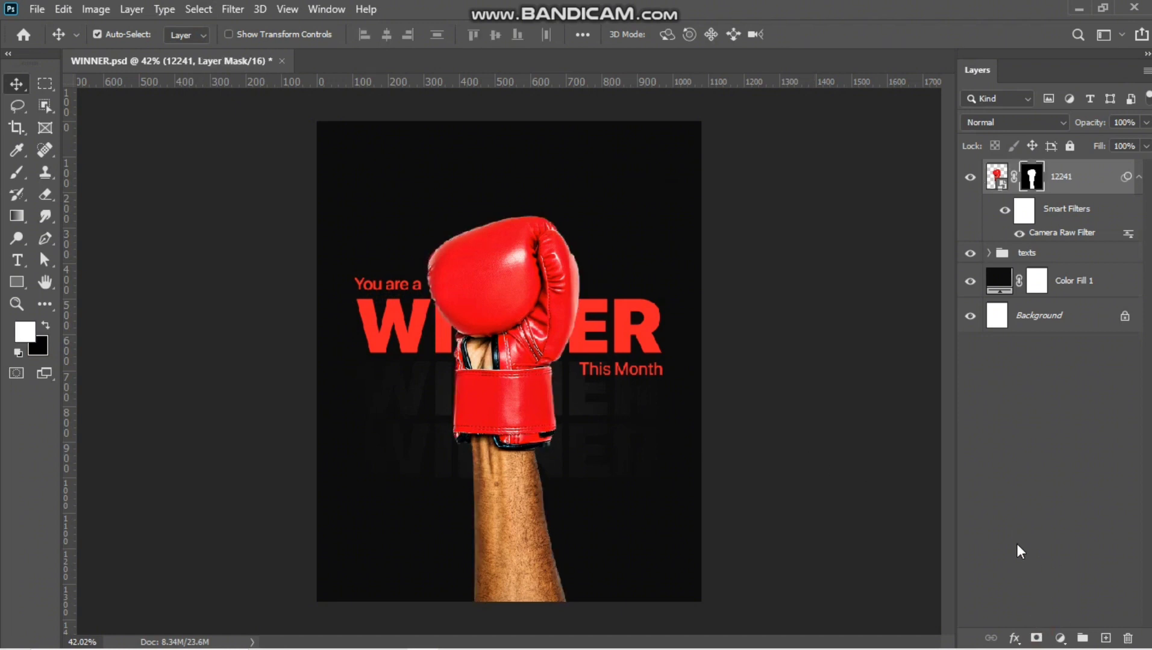
# Convert the masked glove layer 12241 to a Smart Object.
pyautogui.rightClick(1075, 184)
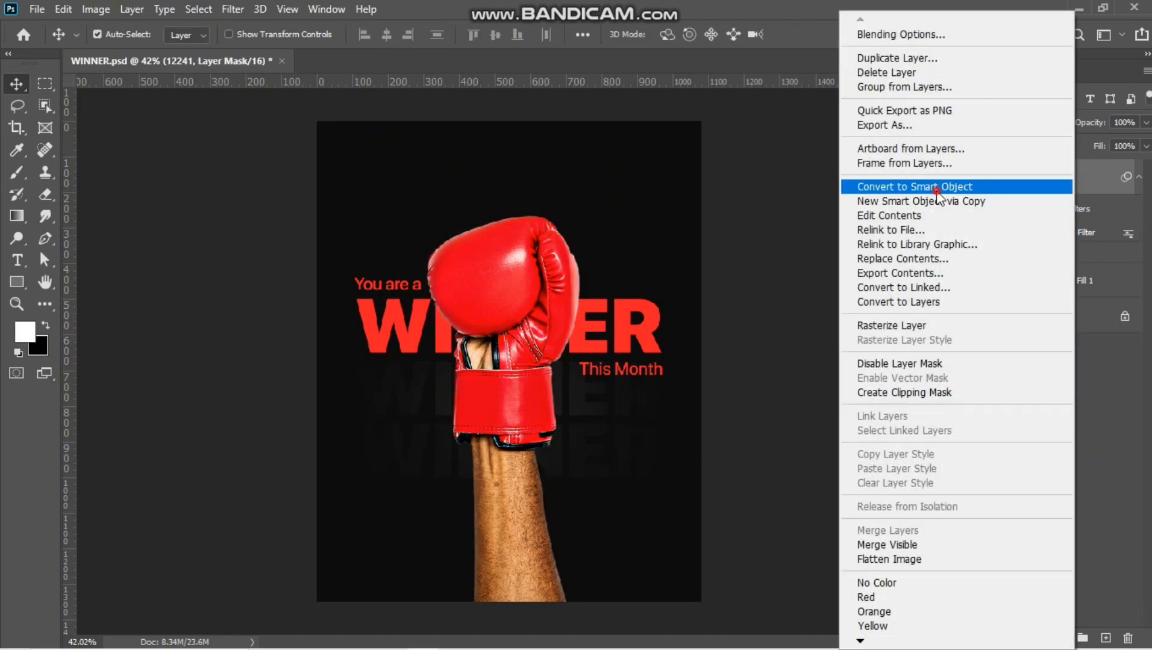
pyautogui.click(937, 186)
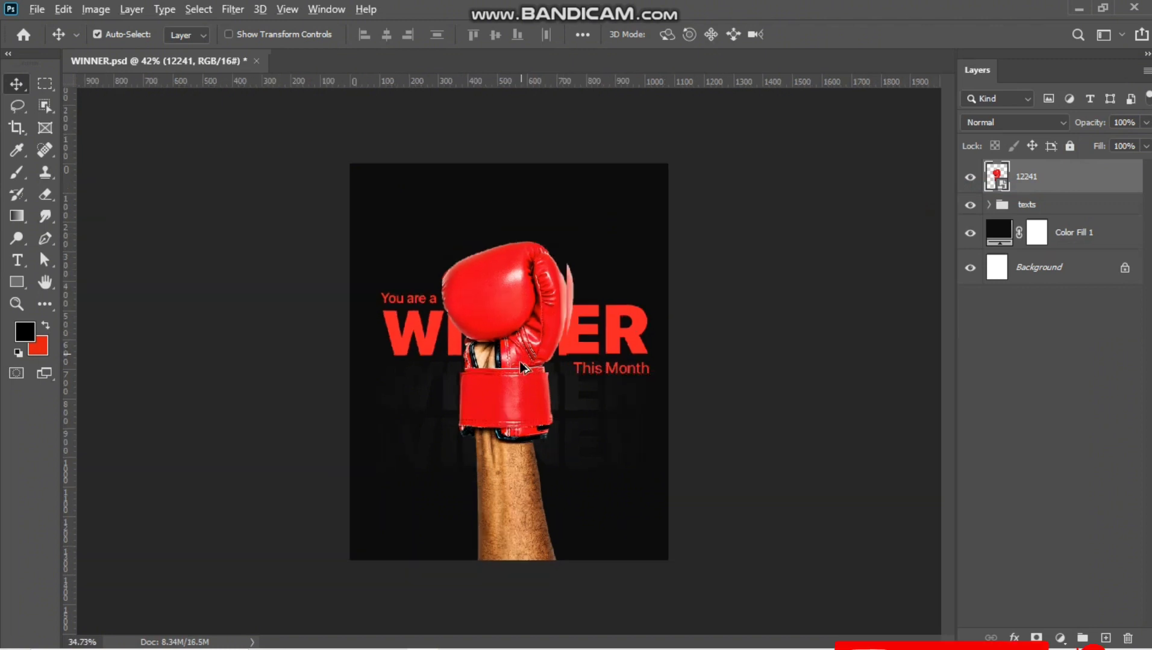
pyautogui.scroll(-3, 527, 476)
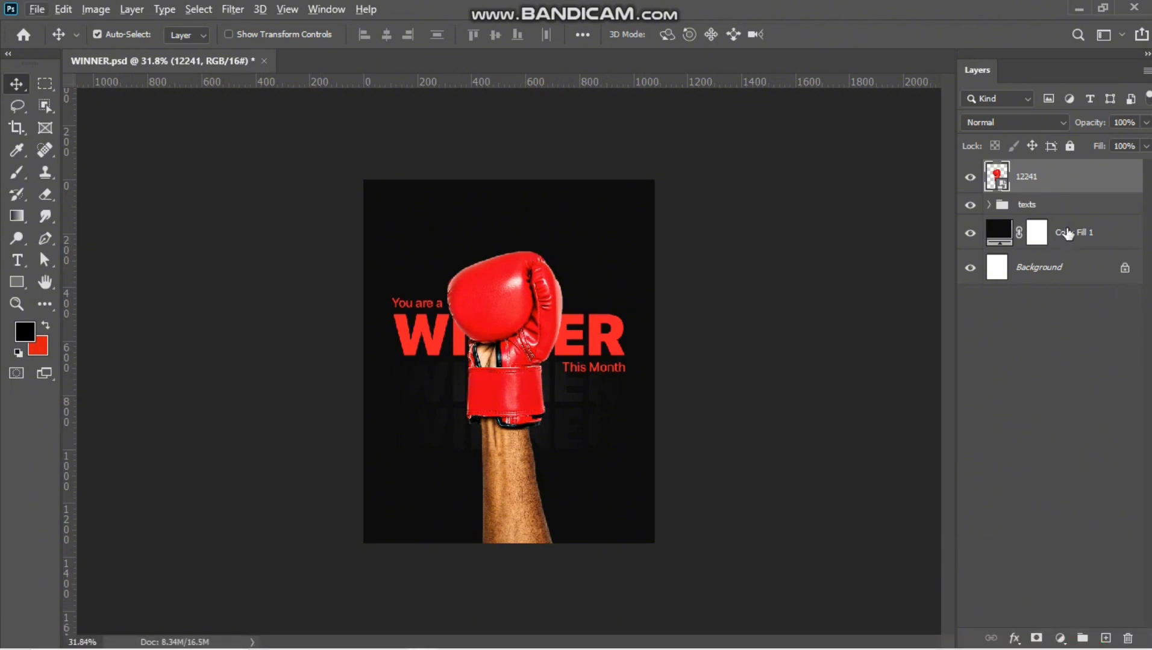
# Add a dark grey Solid Color fill layer above Color Fill 1 and compare the poster with it hidden and shown.
pyautogui.click(1085, 234)
pyautogui.click(1062, 638)
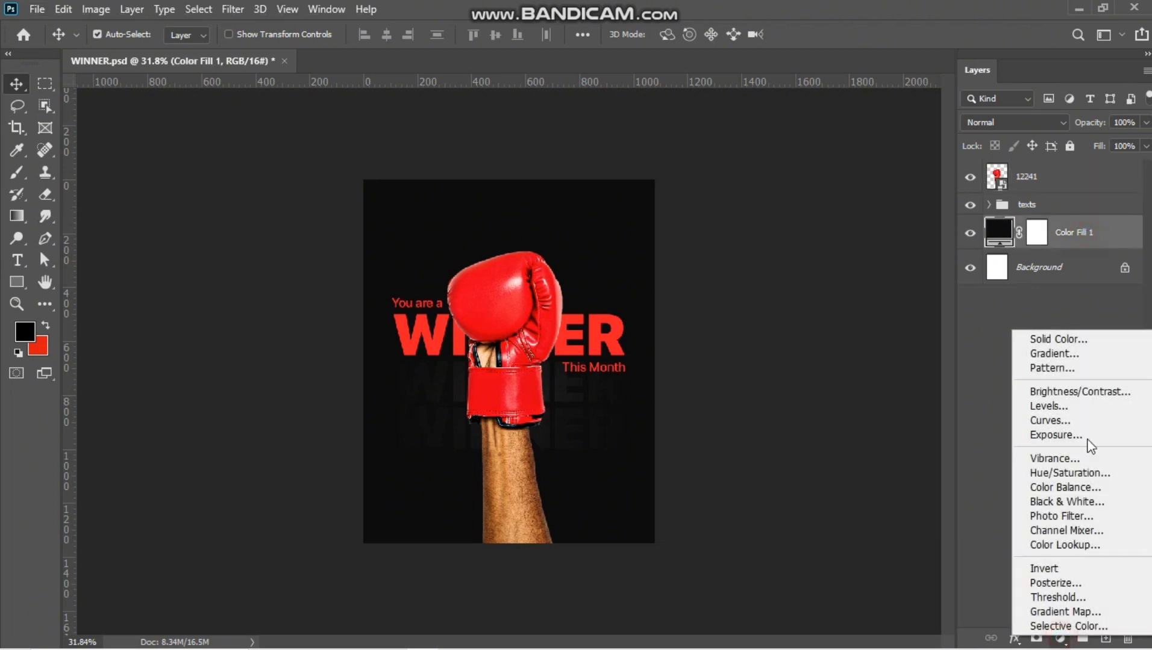
pyautogui.click(1069, 337)
pyautogui.moveTo(750, 345)
pyautogui.mouseDown()
pyautogui.moveTo(710, 340)
pyautogui.moveTo(706, 321)
pyautogui.mouseUp()
pyautogui.click(1092, 153)
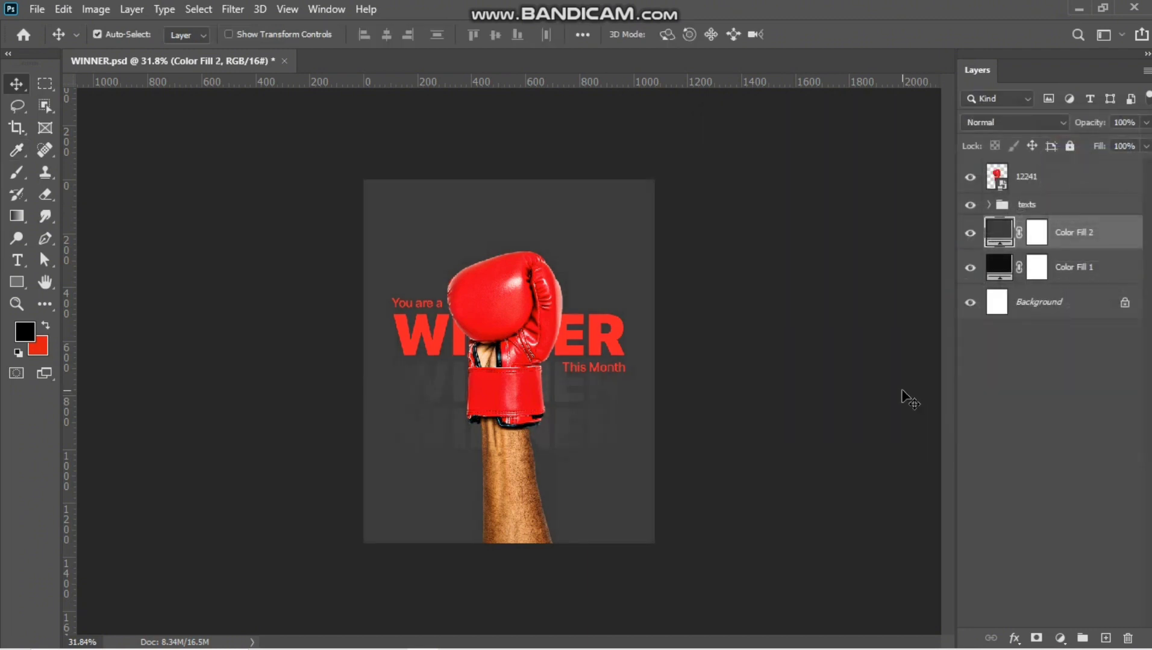
pyautogui.click(970, 235)
pyautogui.click(971, 234)
# Invert the Color Fill 2 mask and paint a soft white glow around the glove's top, using brush sizes 1300 and 1000 at 38% opacity.
pyautogui.click(1037, 236)
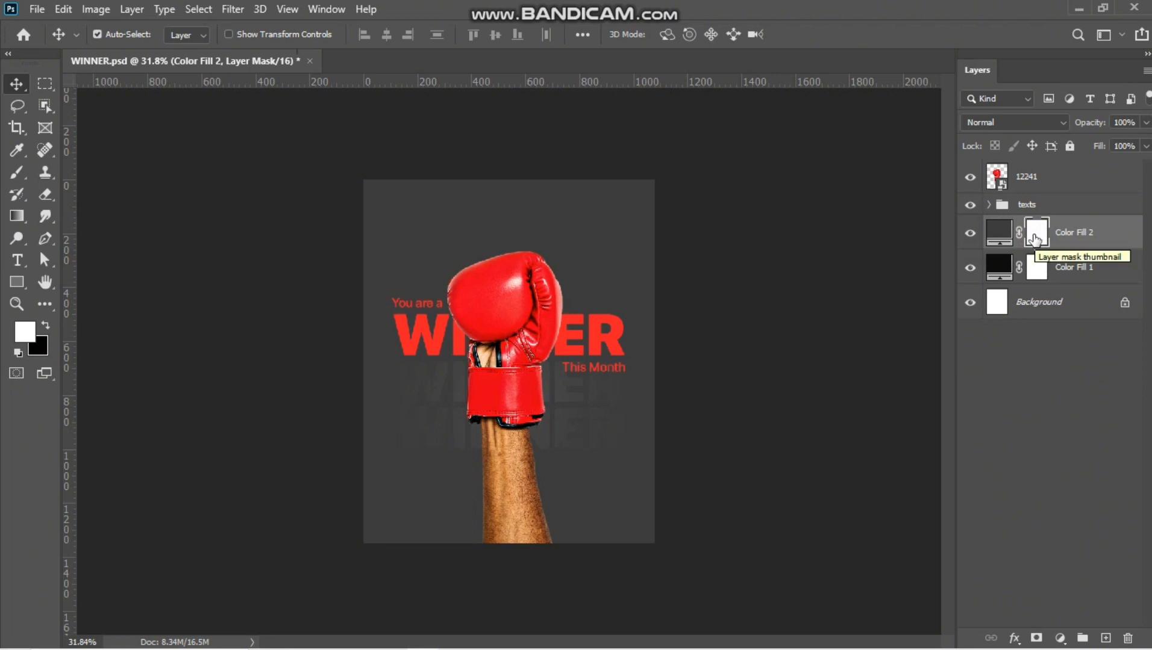
pyautogui.hotkey('ctrl', 'i')
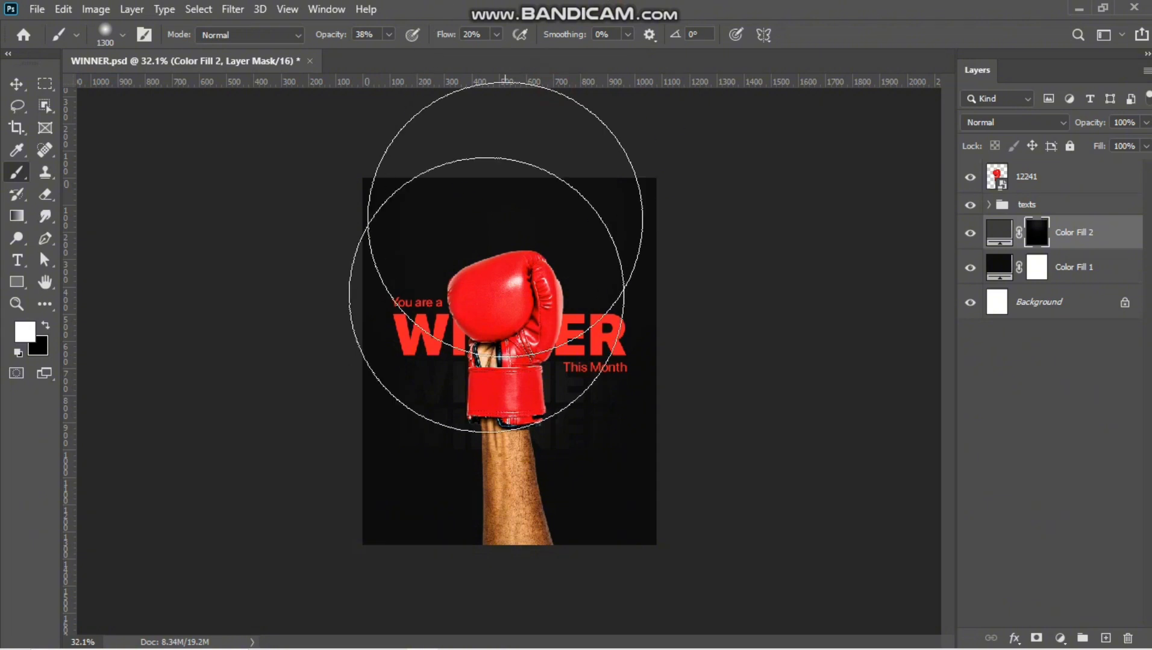
pyautogui.moveTo(505, 221)
pyautogui.mouseDown()
pyautogui.moveTo(495, 301)
pyautogui.moveTo(512, 263)
pyautogui.mouseUp()
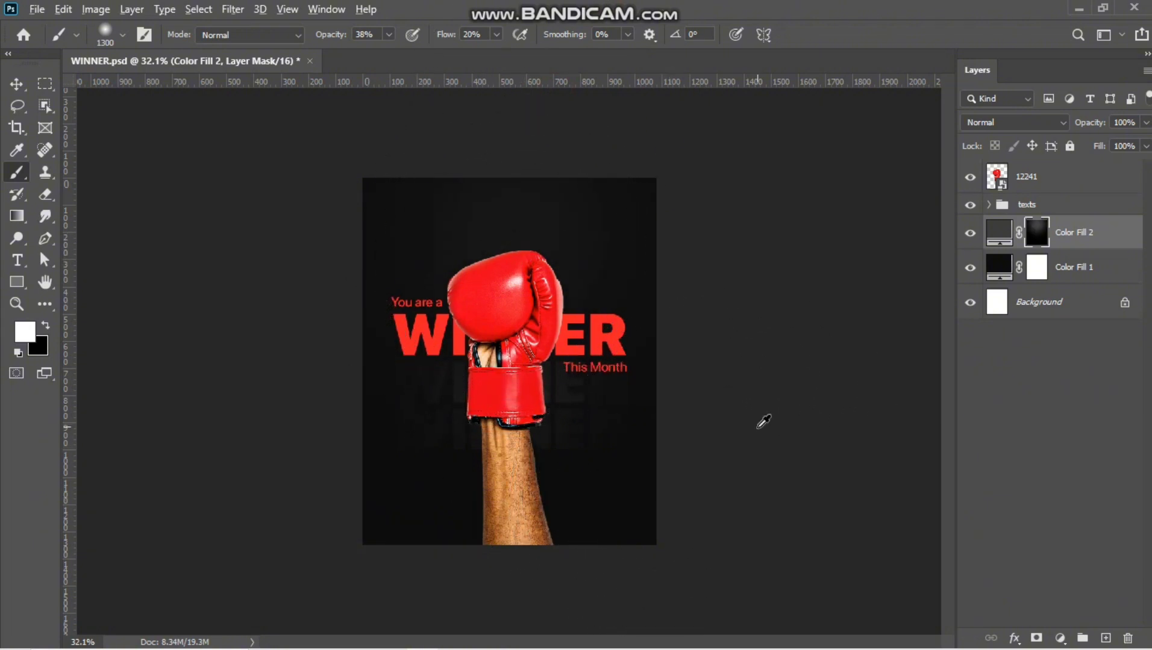
pyautogui.scroll(-3, 763, 420)
pyautogui.scroll(4, 616, 454)
pyautogui.press('[')
pyautogui.press('[')
pyautogui.press('[')
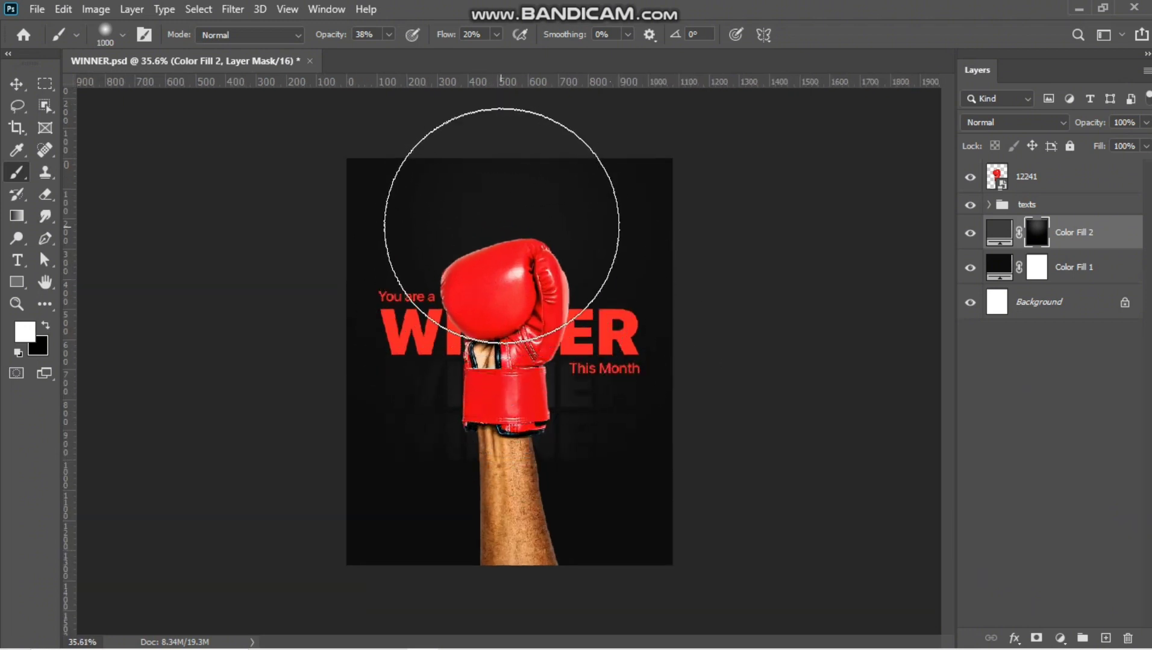
pyautogui.click(501, 168)
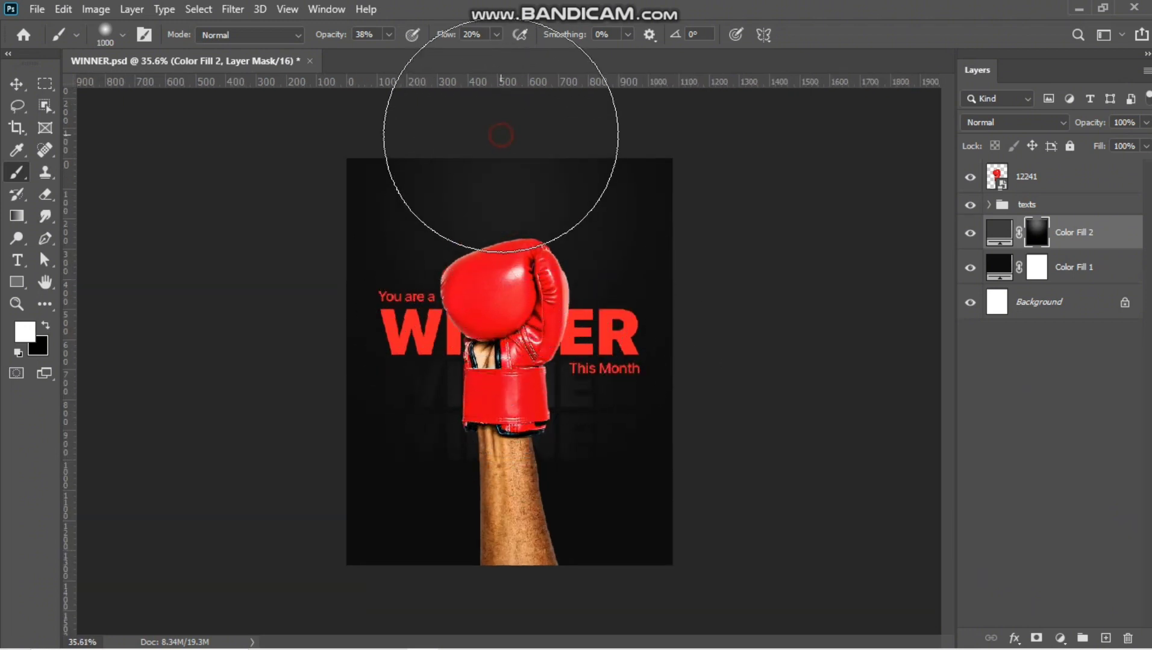
pyautogui.scroll(-3, 590, 397)
pyautogui.scroll(1, 590, 416)
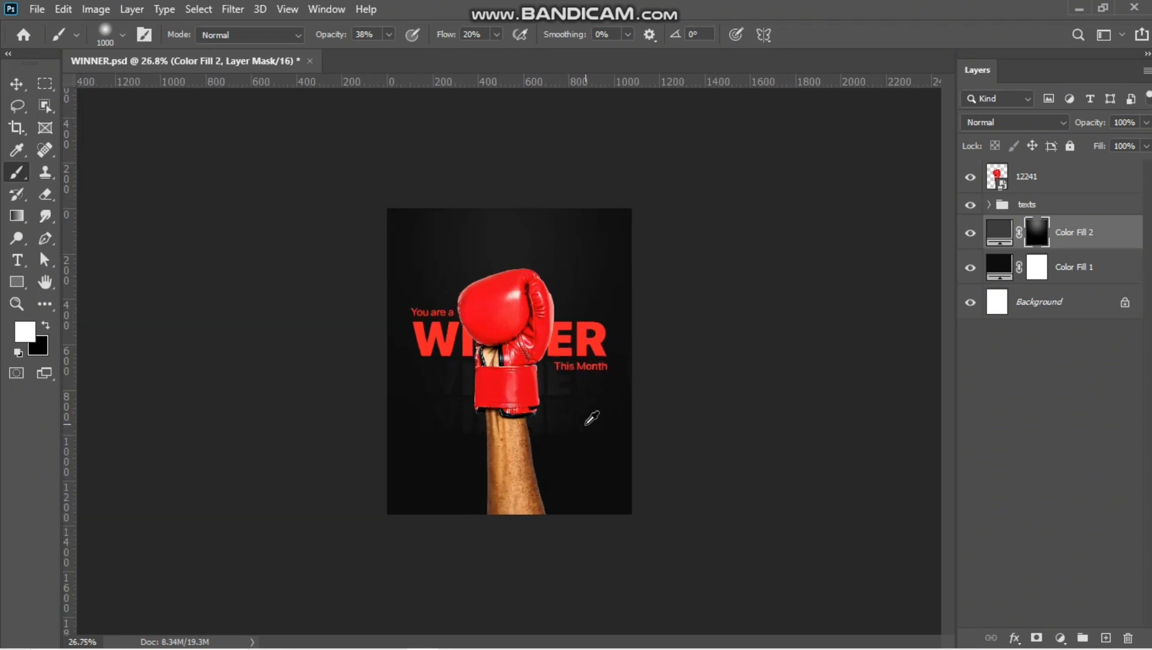
# Dab more soft white onto the Color Fill 2 mask near the poster's two upper corners with the 1000 px brush.
pyautogui.click(409, 156)
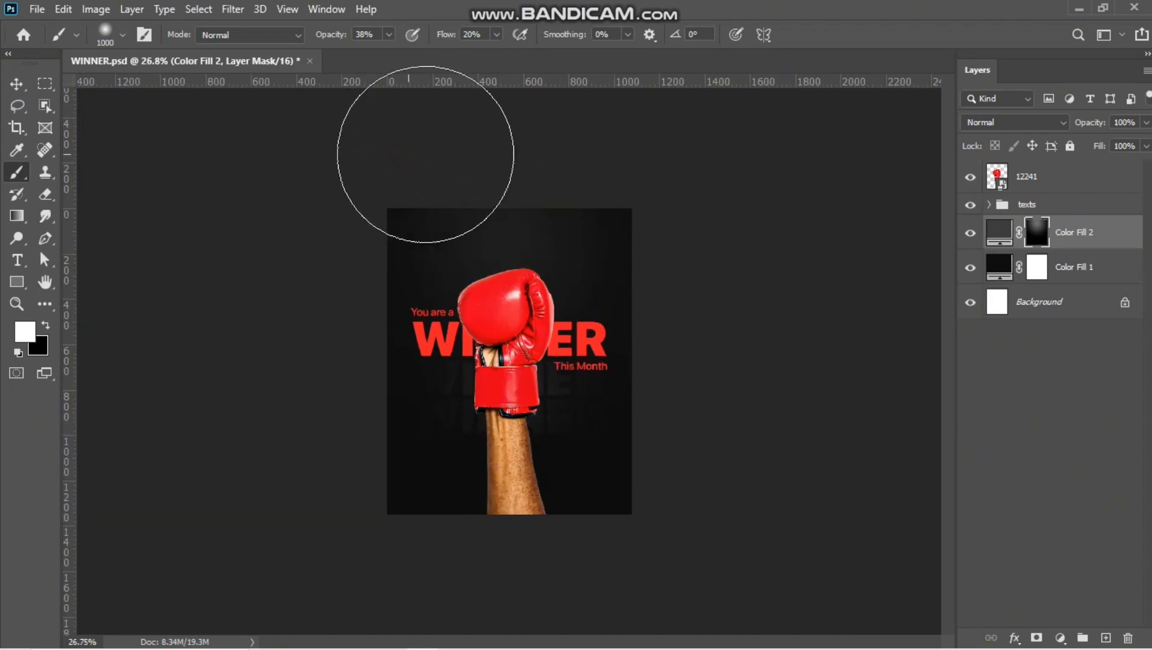
pyautogui.click(579, 156)
pyautogui.click(595, 157)
pyautogui.click(421, 167)
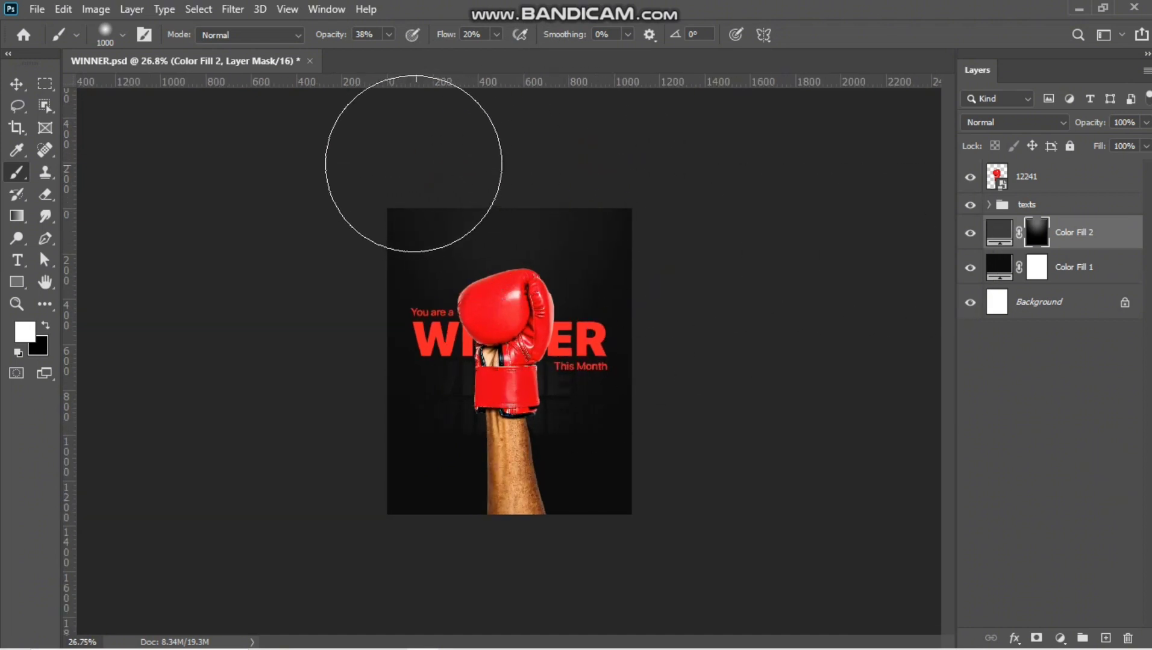
pyautogui.scroll(-2, 537, 558)
pyautogui.scroll(2, 550, 574)
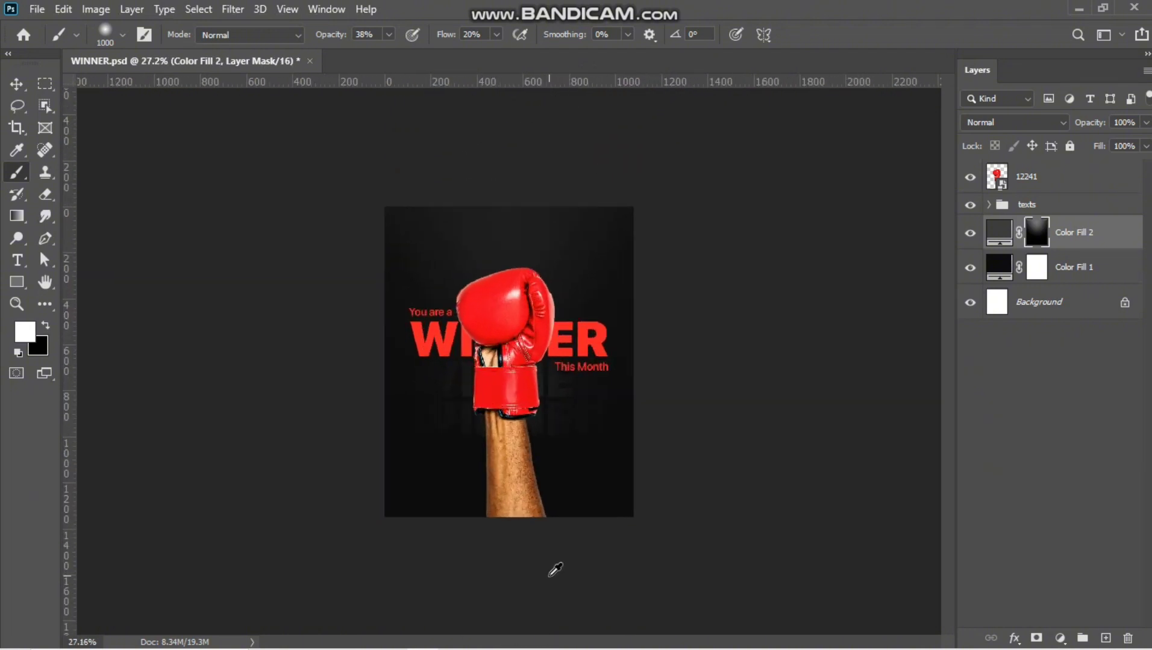
pyautogui.scroll(1, 555, 570)
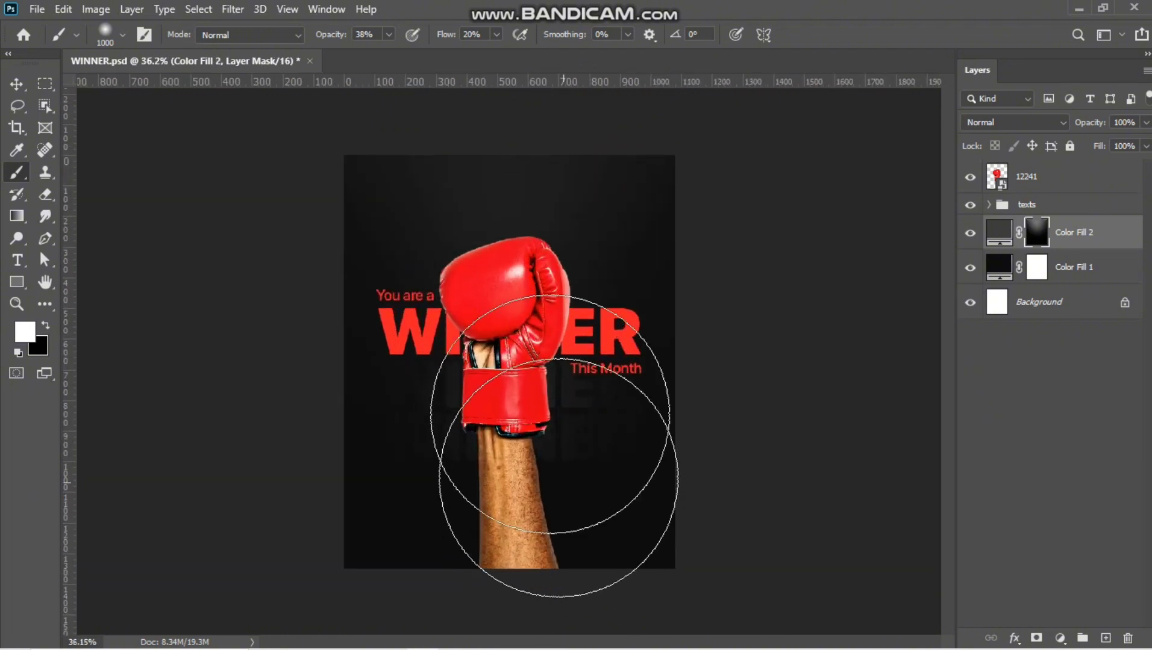
# Examine the glove, forearm and background glow at closer and wider magnifications.
pyautogui.click(17, 84)
pyautogui.scroll(-2, 641, 409)
pyautogui.scroll(2, 612, 419)
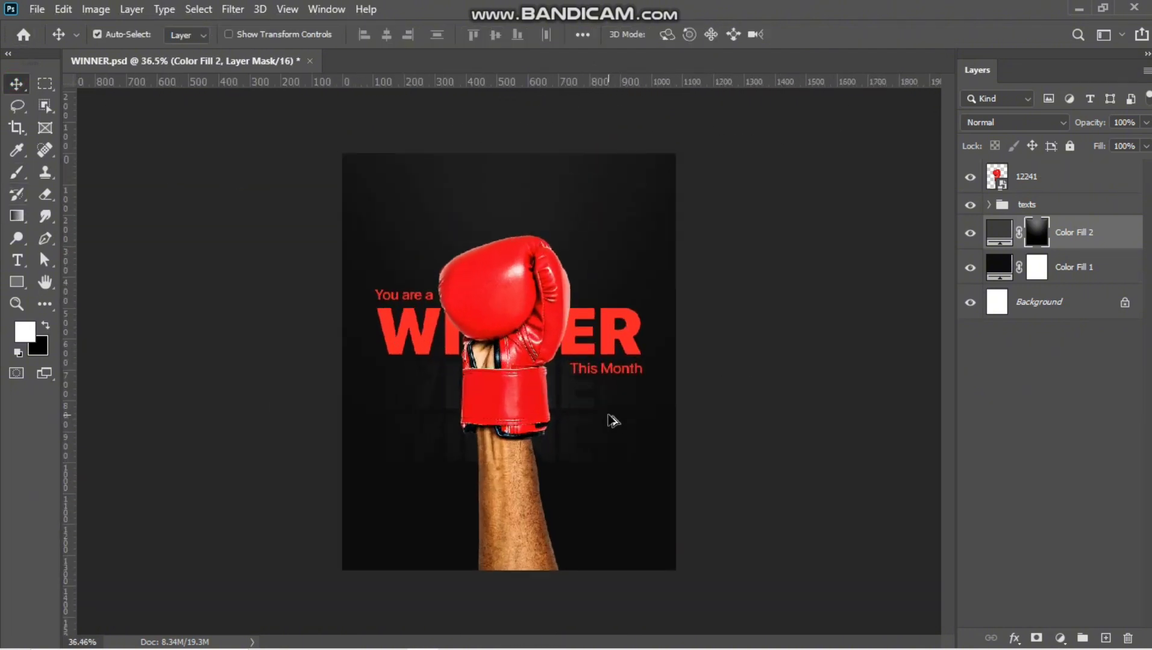
pyautogui.scroll(1, 609, 398)
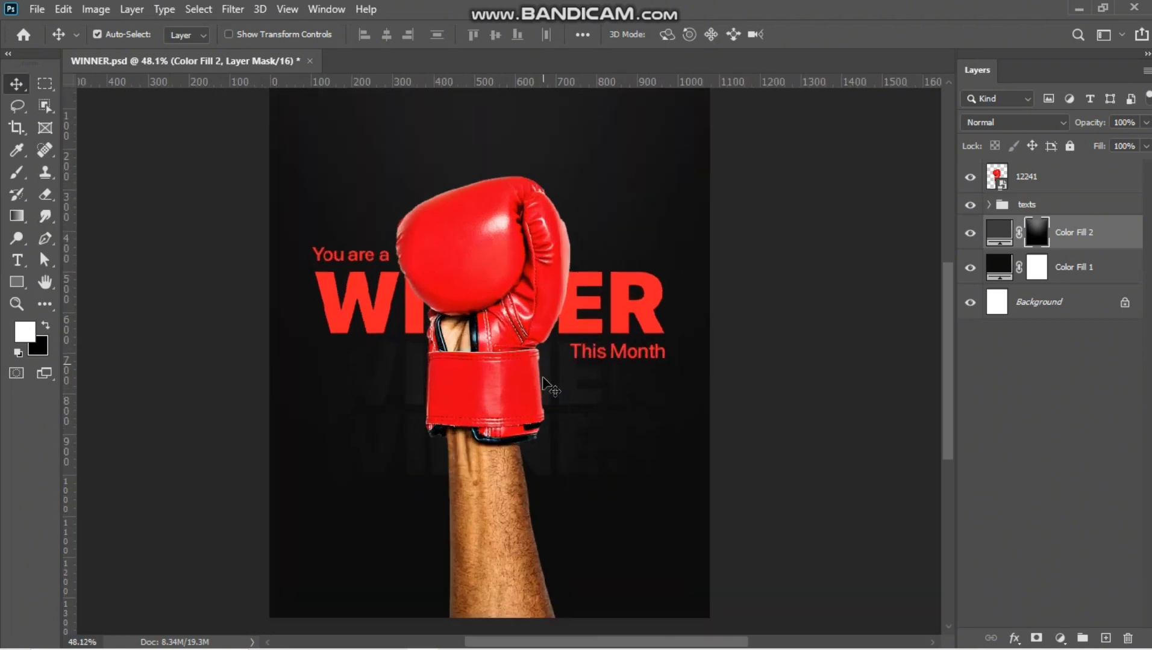
pyautogui.scroll(-3, 542, 421)
pyautogui.scroll(1, 524, 440)
pyautogui.scroll(-3, 475, 494)
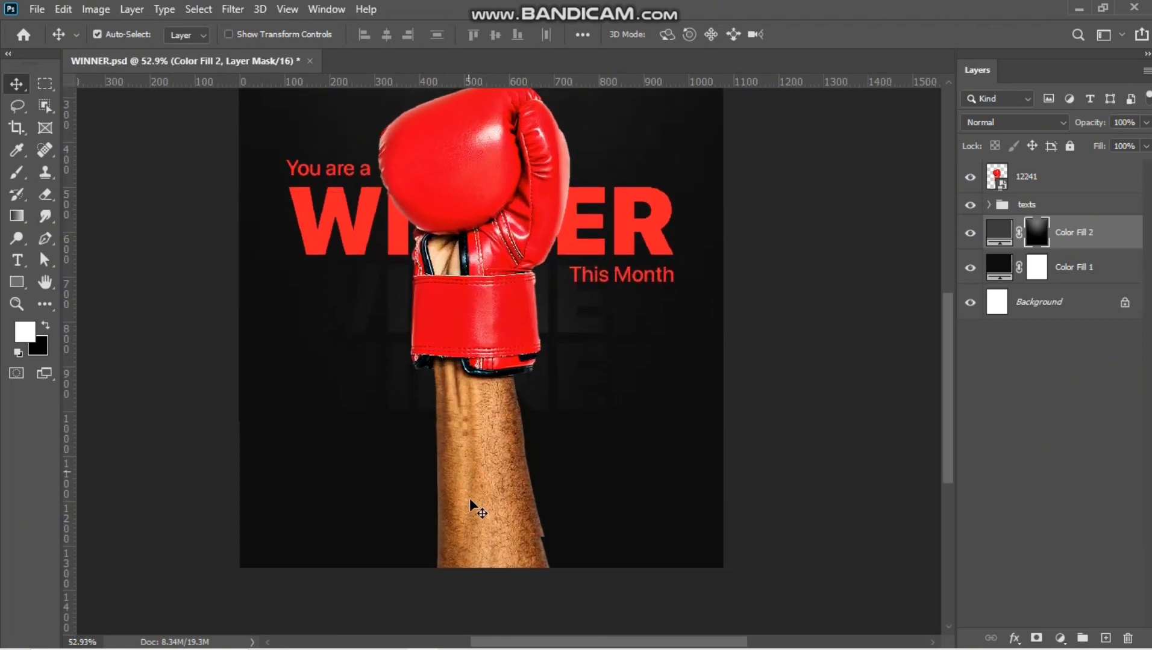
pyautogui.scroll(1, 482, 435)
pyautogui.scroll(4, 479, 415)
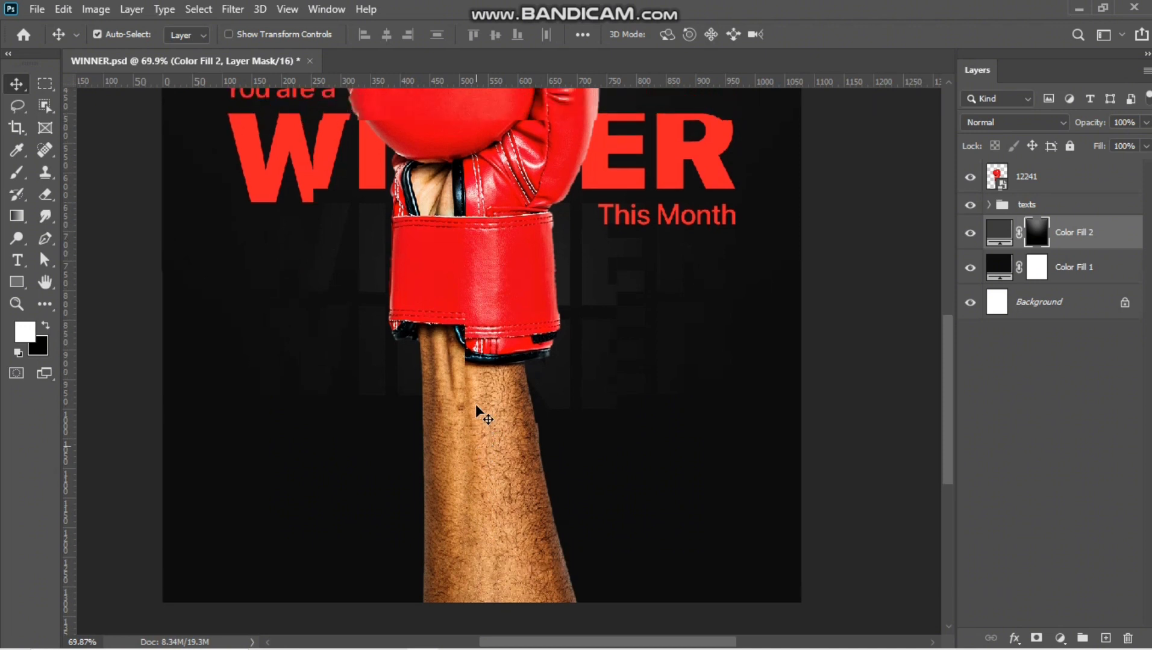
pyautogui.scroll(-1, 485, 446)
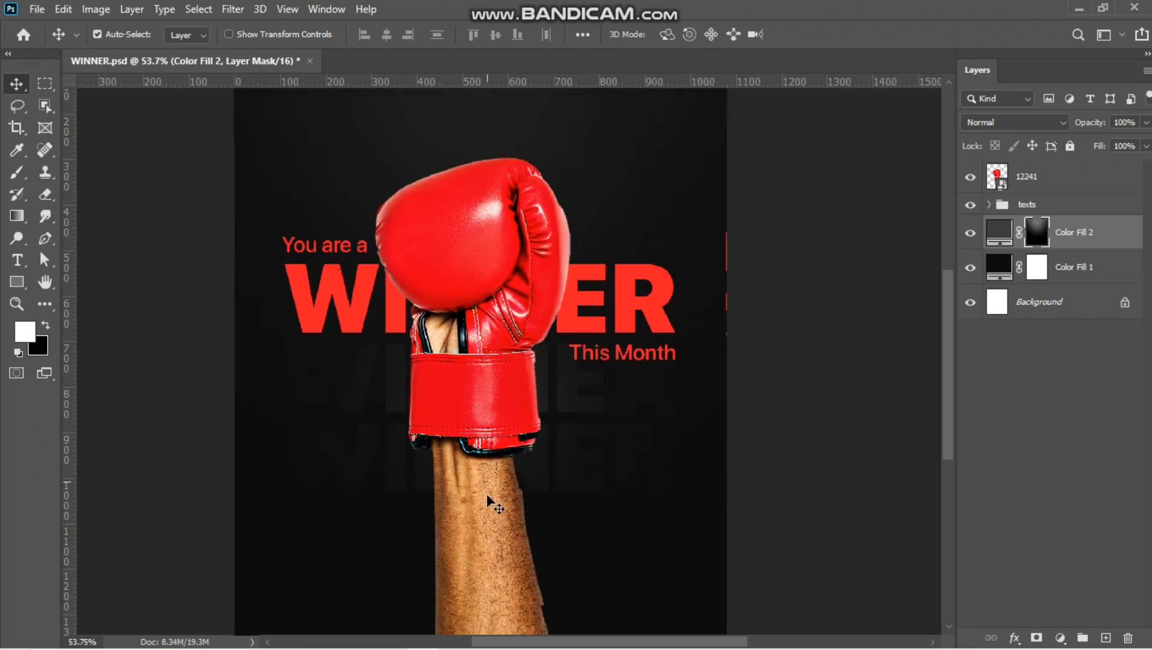
pyautogui.scroll(-2, 488, 451)
# Add a Hue/Saturation adjustment layer directly above glove layer 12241.
pyautogui.click(548, 380)
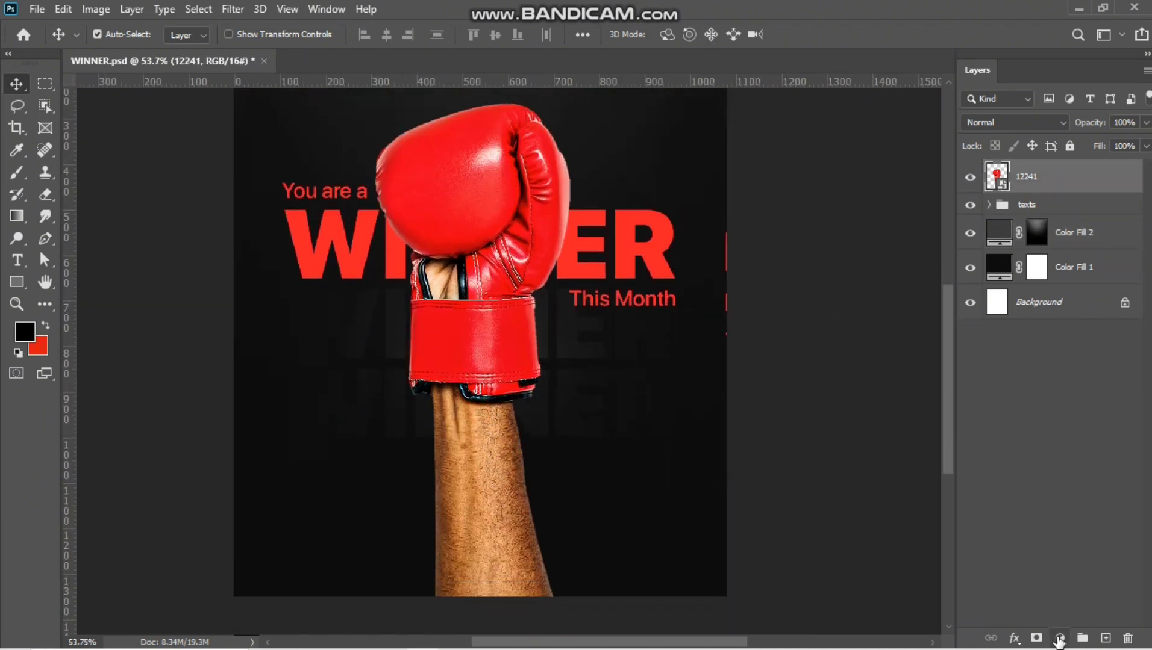
pyautogui.click(1059, 640)
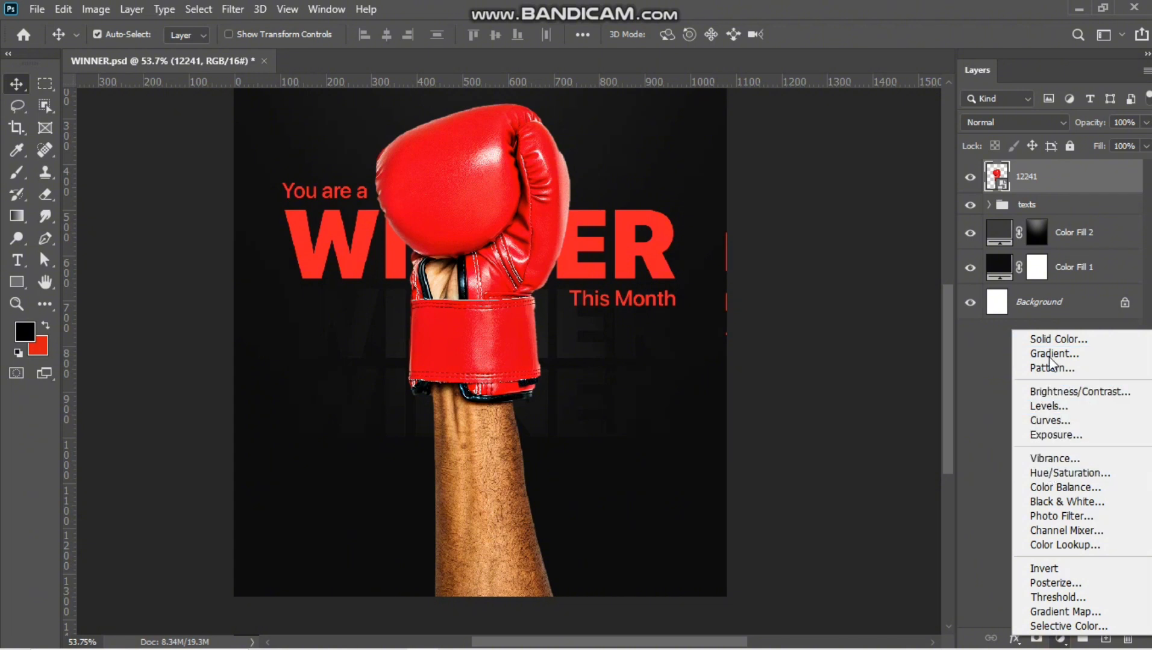
pyautogui.click(1075, 474)
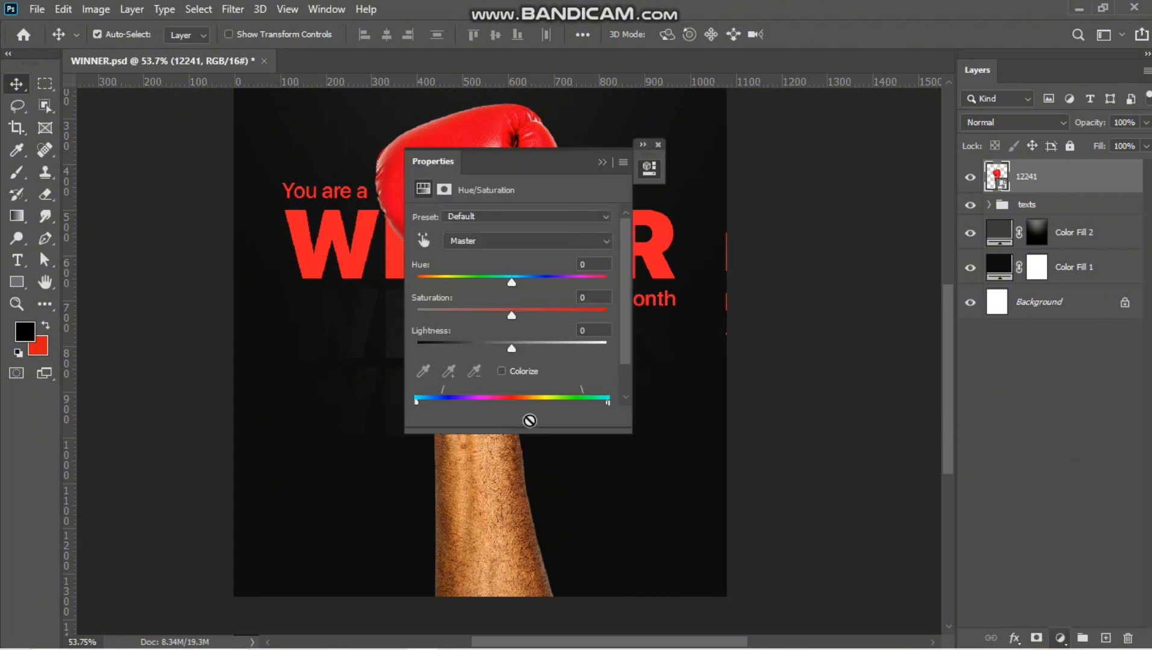
pyautogui.moveTo(537, 160); pyautogui.dragTo(727, 200)
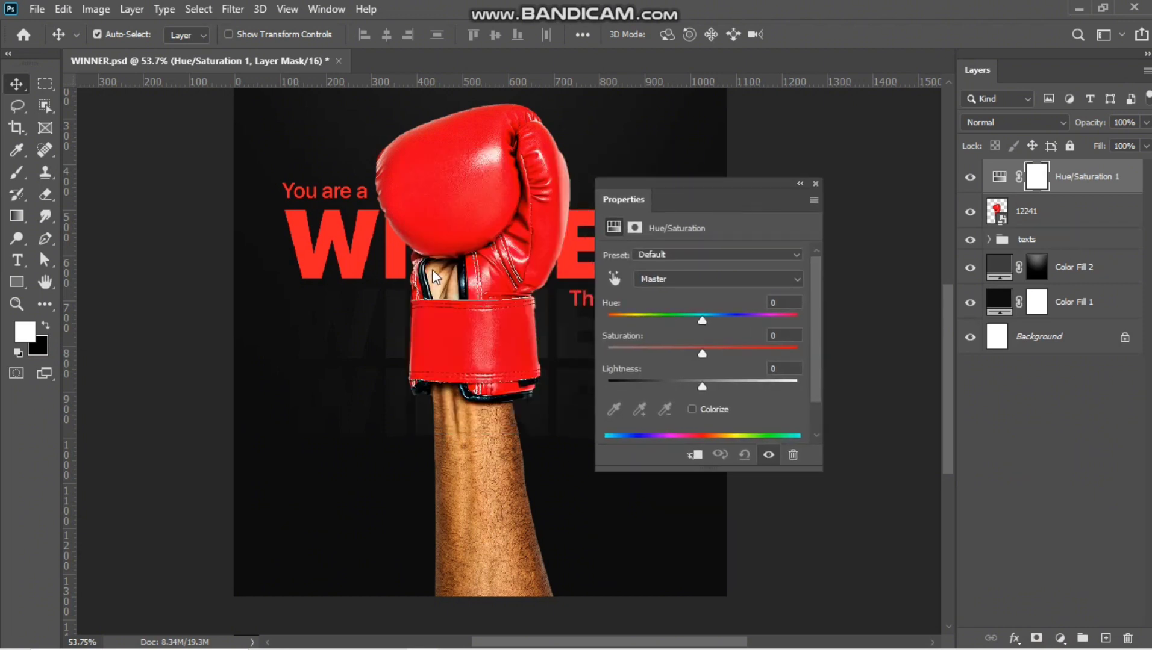
# Compare the poster with the glove layer hidden and shown, and clip the Hue/Saturation adjustment to layer 12241.
pyautogui.click(970, 212)
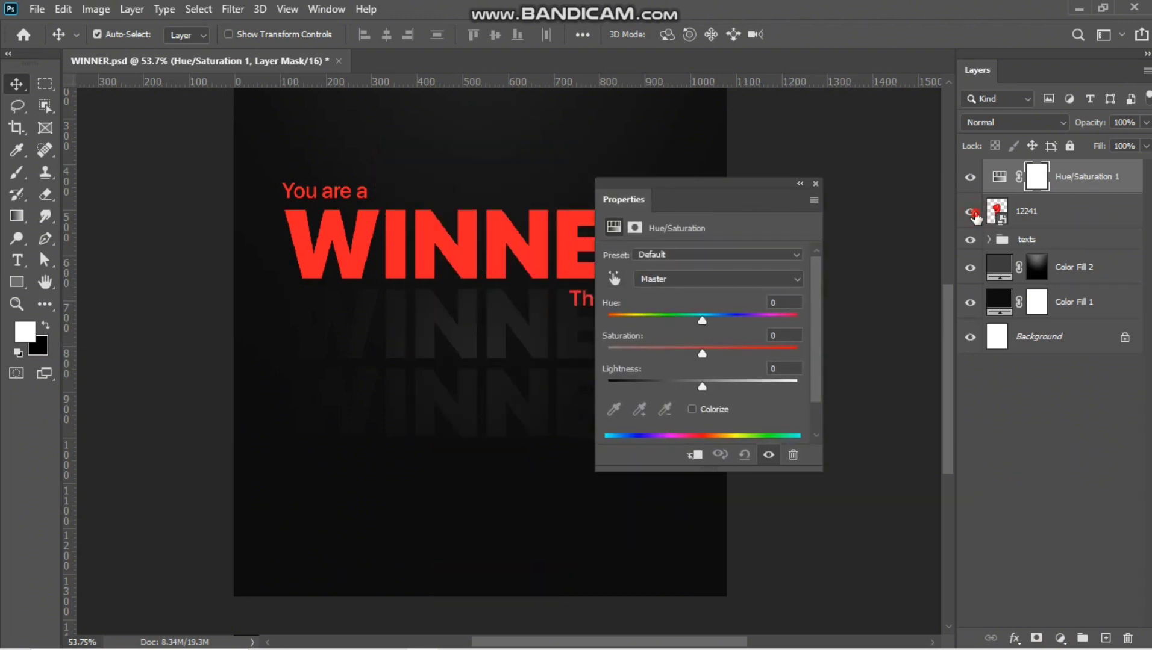
pyautogui.click(971, 212)
pyautogui.click(971, 212)
pyautogui.click(971, 212)
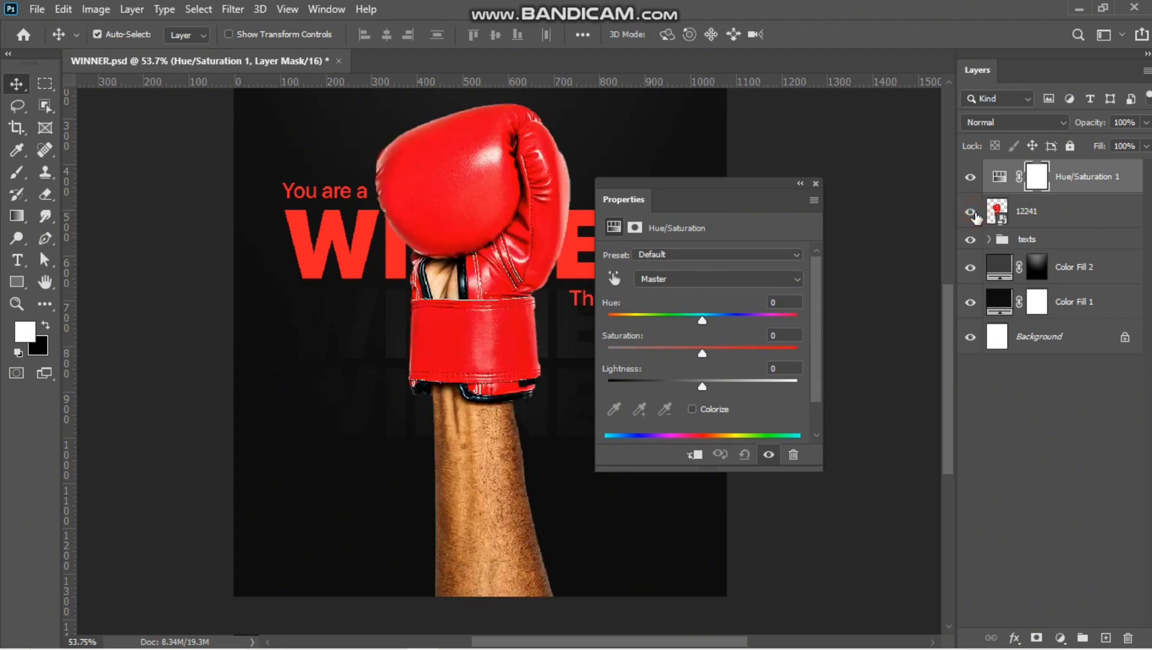
pyautogui.click(692, 456)
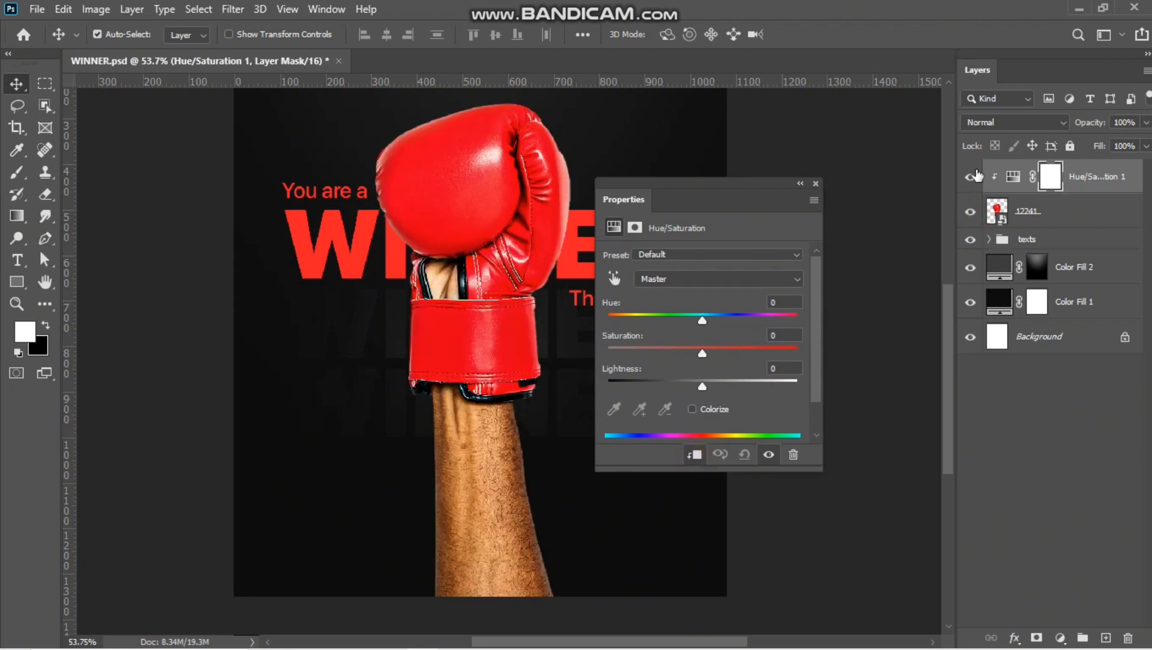
pyautogui.click(694, 458)
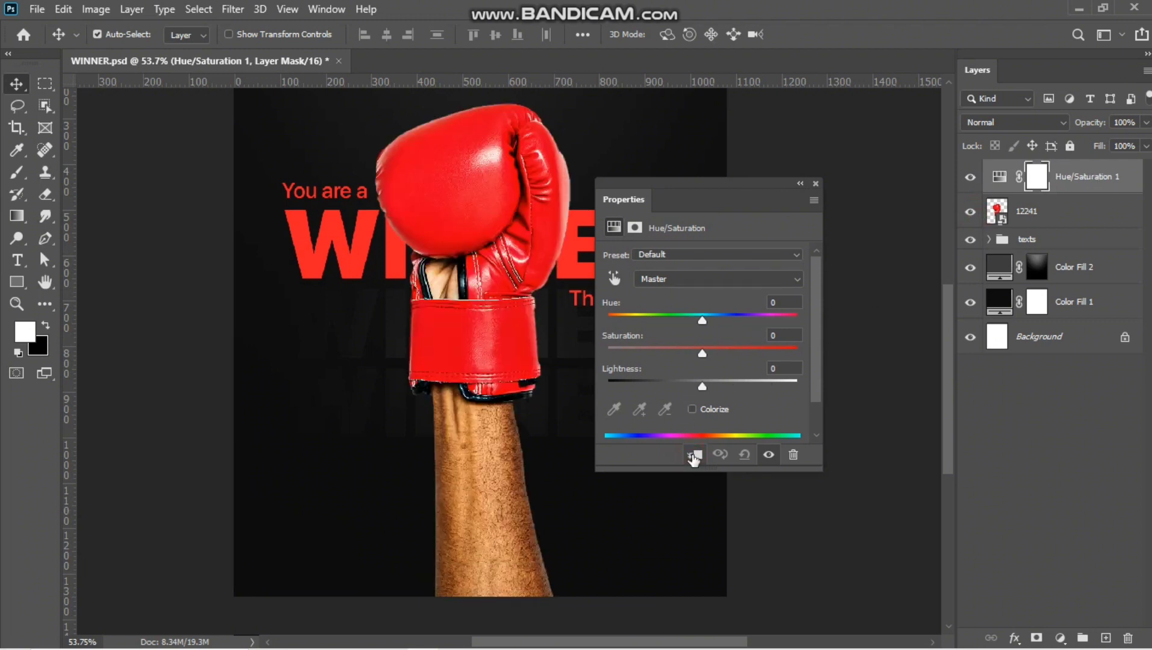
pyautogui.click(694, 458)
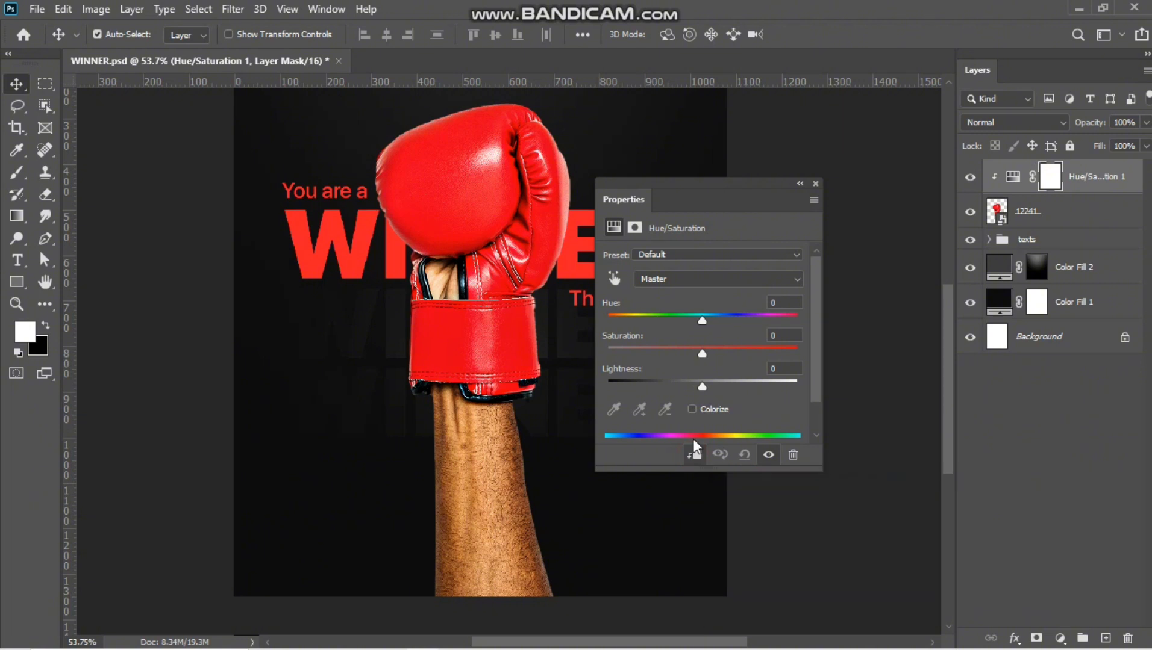
# Try Saturation at -33 clipped to the glove and at -44 unclipped, and reset Saturation to 0.
pyautogui.moveTo(707, 351); pyautogui.dragTo(755, 352)
pyautogui.click(671, 350)
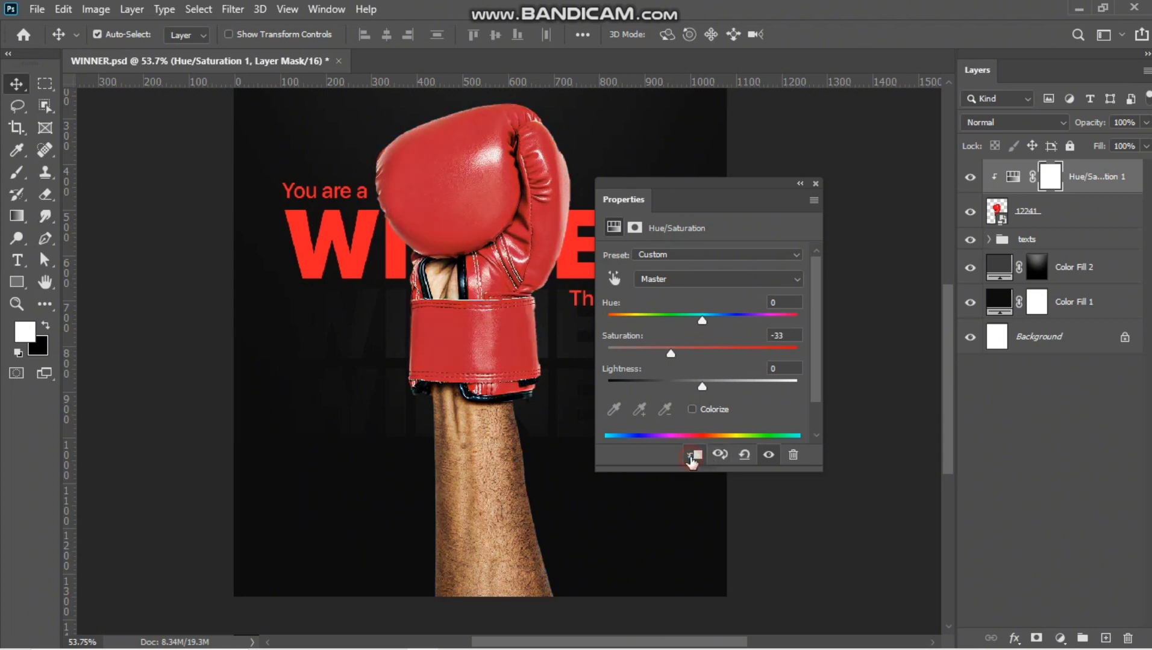
pyautogui.click(693, 457)
pyautogui.moveTo(680, 352); pyautogui.dragTo(656, 348)
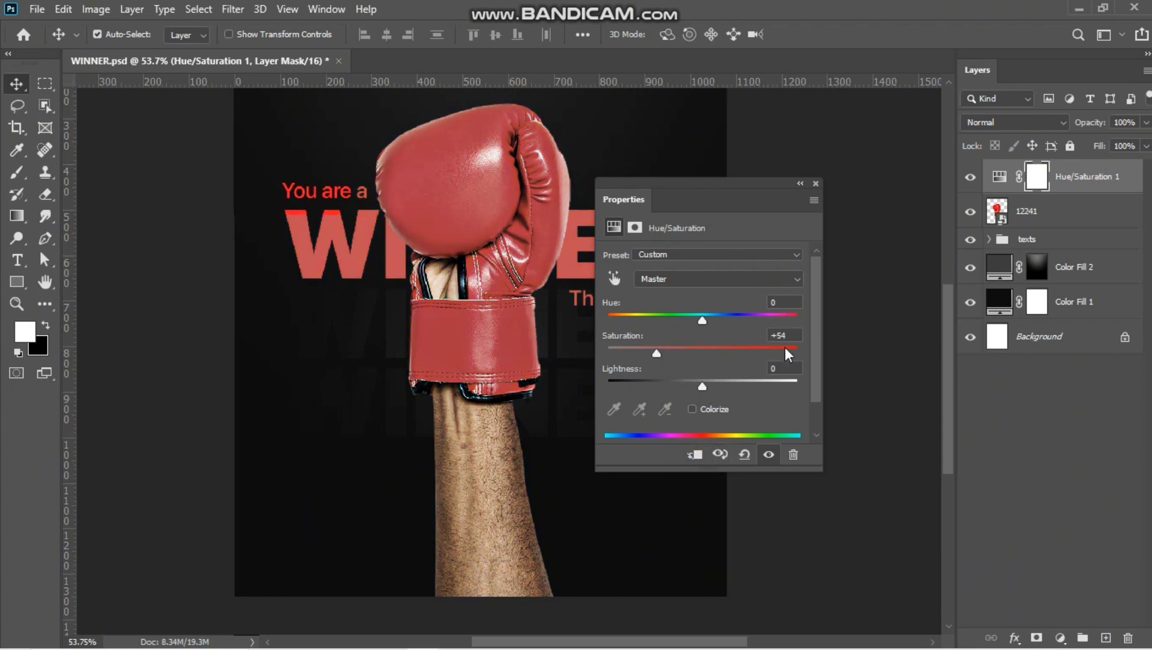
pyautogui.moveTo(785, 350); pyautogui.dragTo(662, 357)
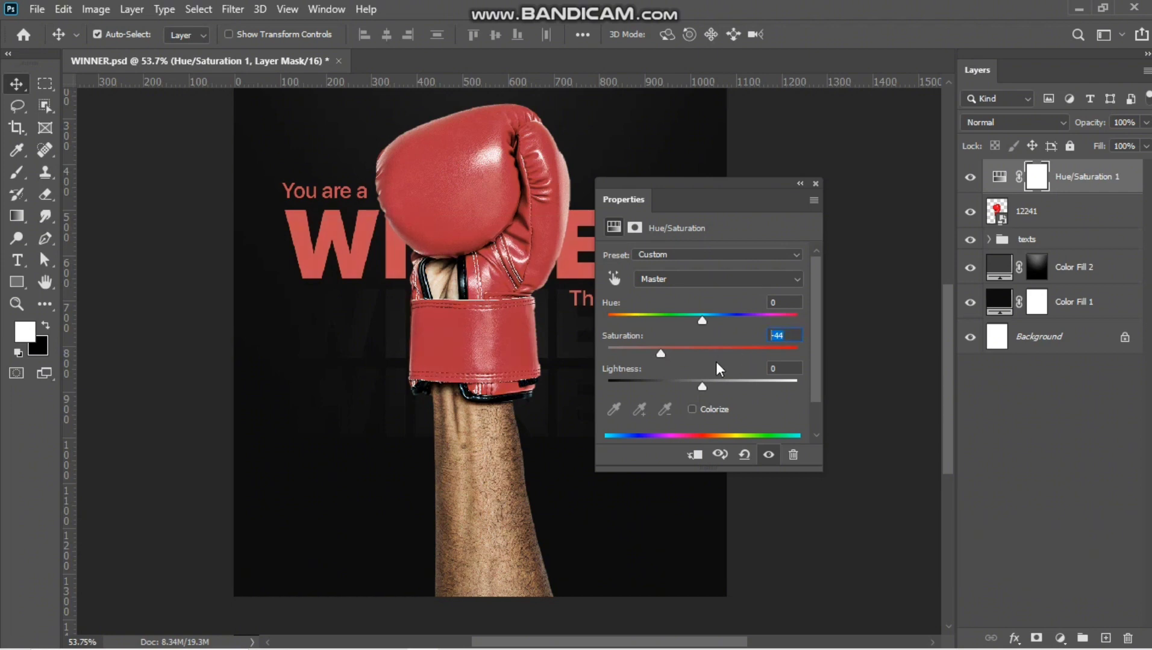
pyautogui.write('0')
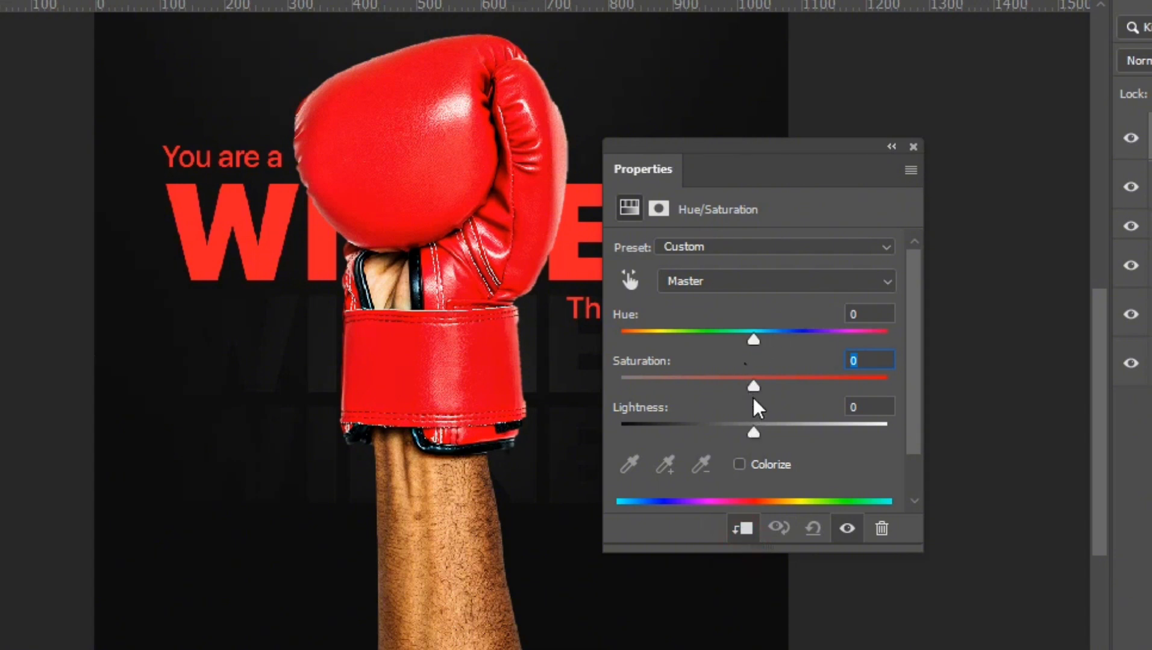
# Set the clipped Hue/Saturation adjustment's Saturation to -89 and invert its mask to black.
pyautogui.moveTo(752, 386); pyautogui.dragTo(642, 389)
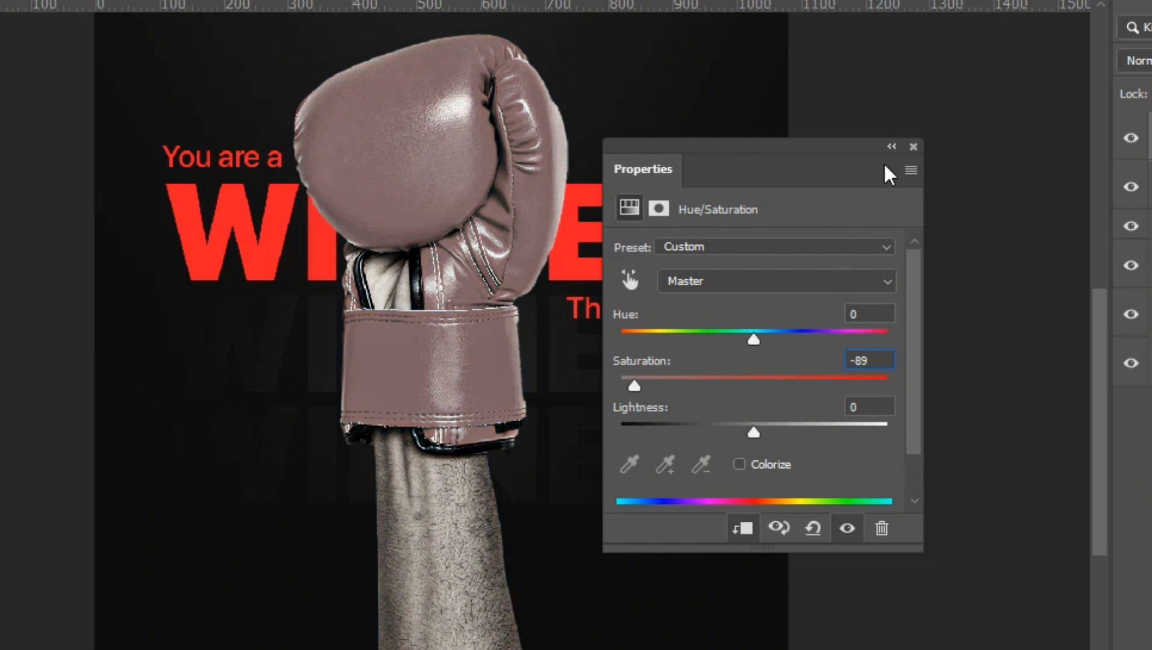
pyautogui.click(891, 147)
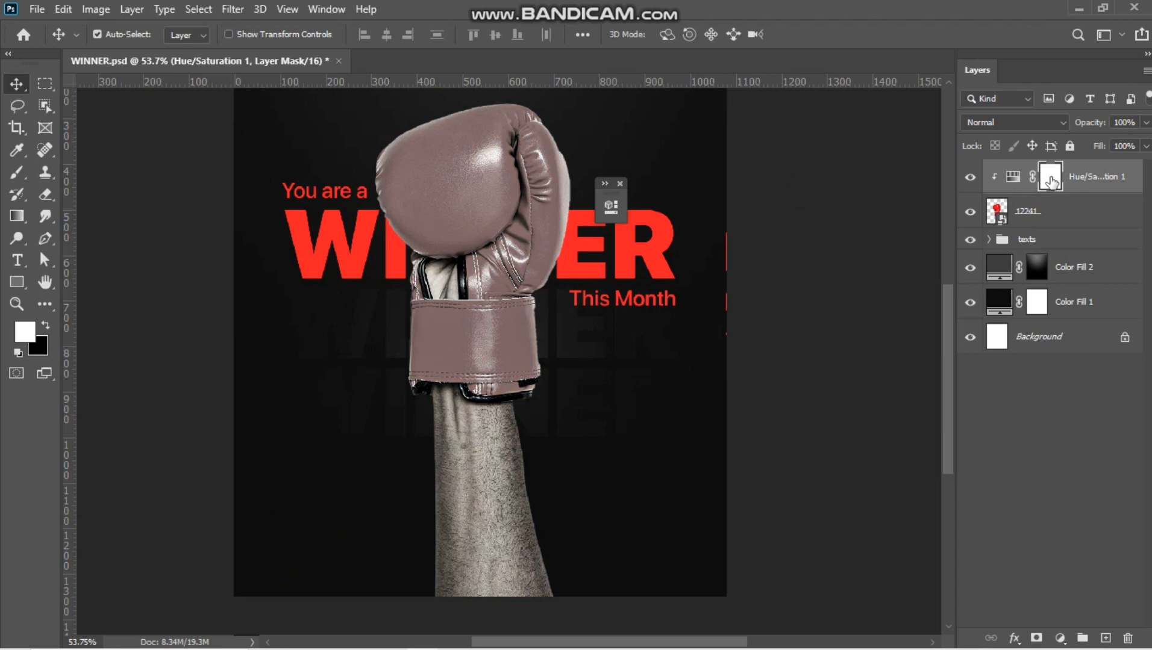
pyautogui.hotkey('ctrl', 'i')
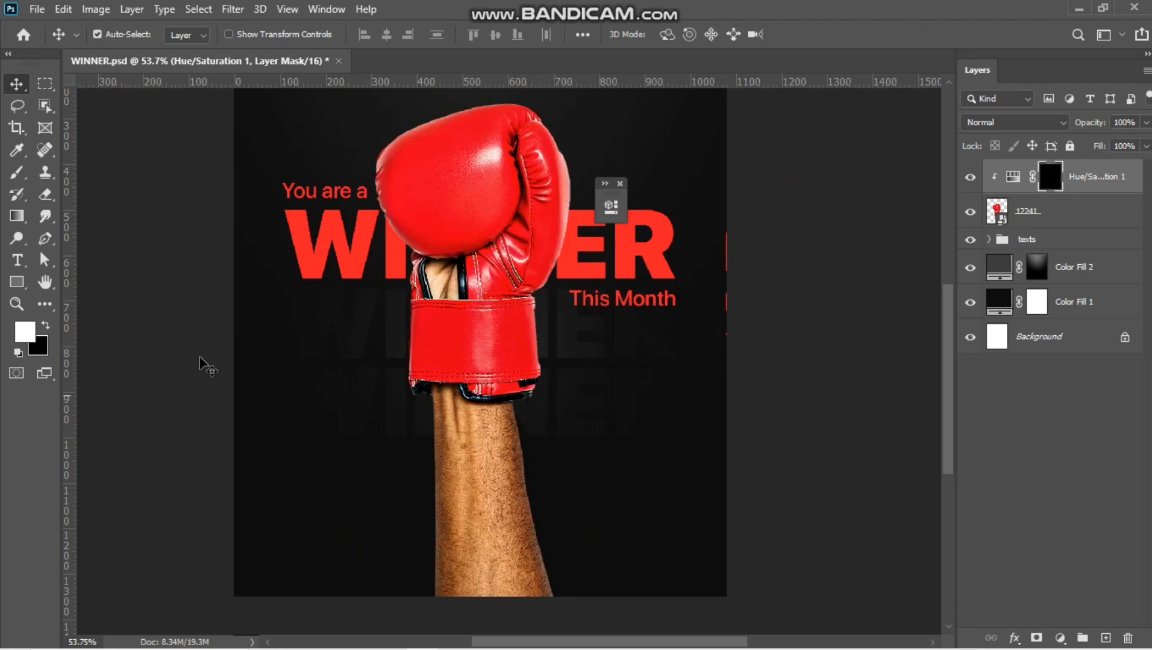
# Paint white on the Hue/Saturation mask over the skin in the glove opening, using a small soft brush at 100% opacity.
pyautogui.press('b')
pyautogui.scroll(2, 449, 478)
pyautogui.scroll(-1, 457, 456)
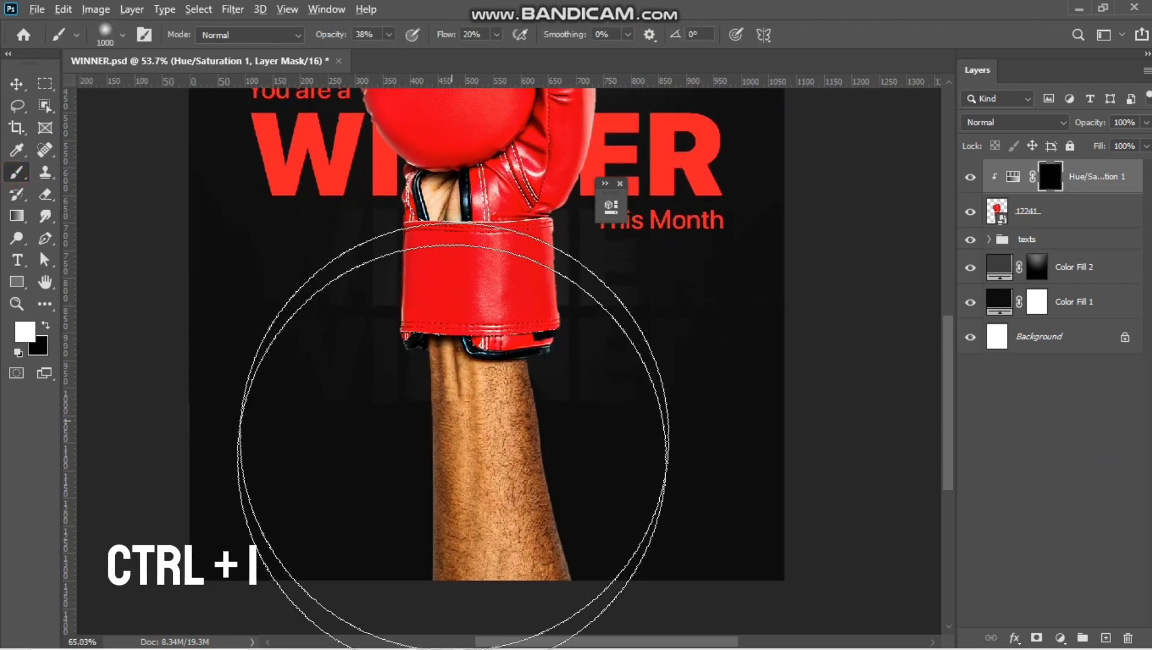
pyautogui.press('[')
pyautogui.press('[')
pyautogui.press('[')
pyautogui.moveTo(326, 38); pyautogui.dragTo(415, 67)
pyautogui.press('[')
pyautogui.press('[')
pyautogui.press('[')
pyautogui.press('[')
pyautogui.press('[')
pyautogui.press('[')
pyautogui.press('[')
pyautogui.press('[')
pyautogui.press('[')
pyautogui.press('[')
pyautogui.press('[')
pyautogui.press('[')
pyautogui.press('[')
pyautogui.press('[')
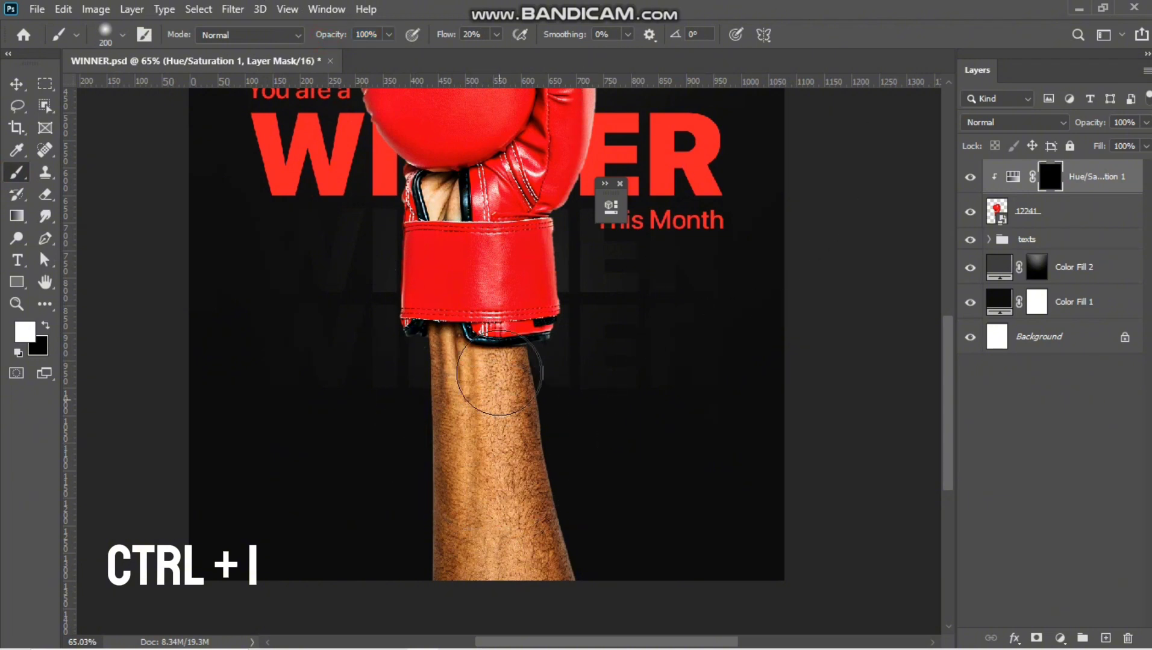
pyautogui.scroll(4, 486, 421)
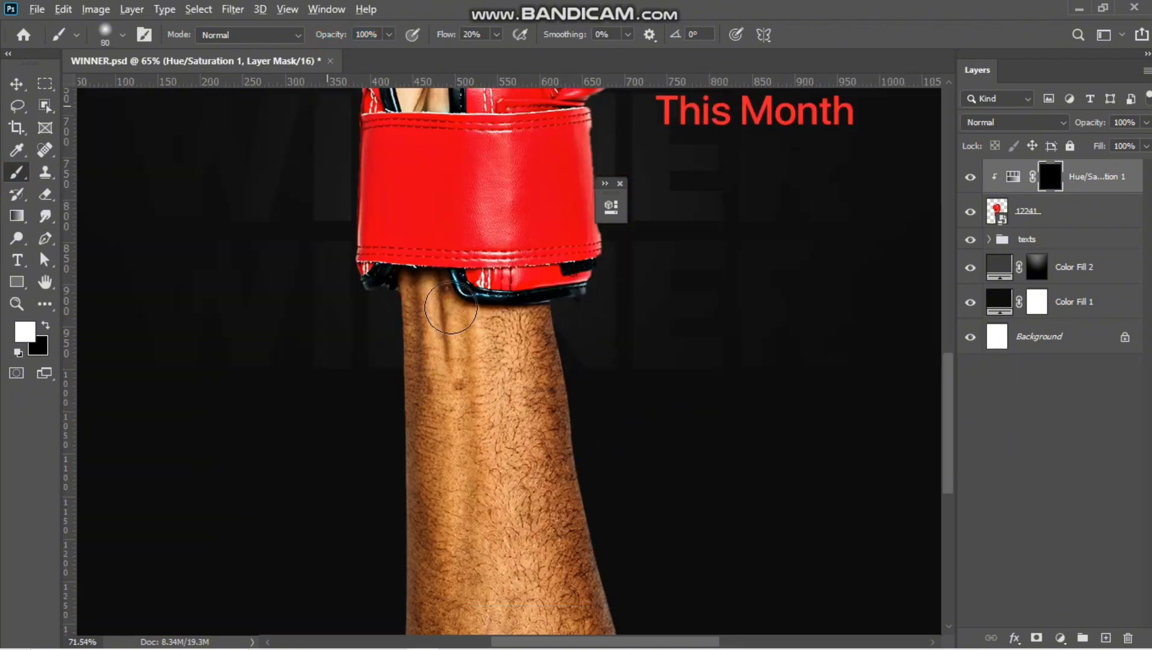
pyautogui.scroll(3, 449, 384)
pyautogui.scroll(4, 417, 147)
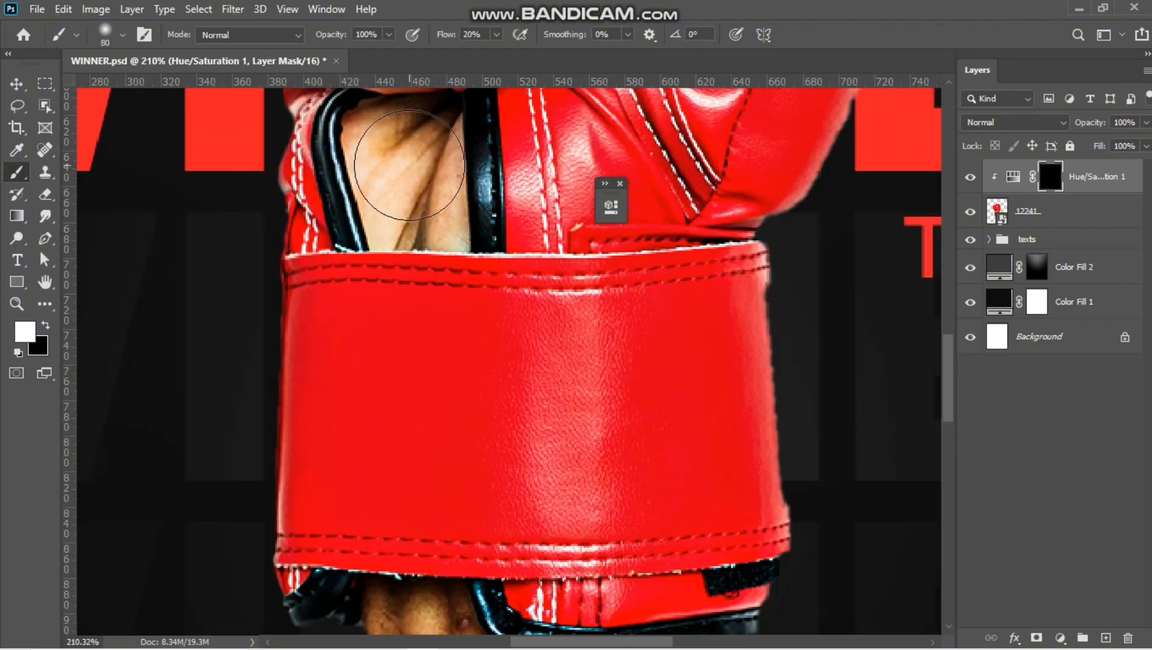
pyautogui.scroll(2, 386, 217)
pyautogui.press('[')
pyautogui.press('[')
pyautogui.press('[')
pyautogui.press('[')
pyautogui.press('[')
pyautogui.press('[')
pyautogui.press('[')
pyautogui.press('[')
pyautogui.press('[')
pyautogui.moveTo(372, 198)
pyautogui.mouseDown()
pyautogui.moveTo(367, 229)
pyautogui.moveTo(353, 188)
pyautogui.moveTo(364, 261)
pyautogui.moveTo(377, 263)
pyautogui.moveTo(392, 195)
pyautogui.moveTo(422, 187)
pyautogui.moveTo(393, 202)
pyautogui.moveTo(427, 195)
pyautogui.moveTo(449, 252)
pyautogui.moveTo(440, 268)
pyautogui.moveTo(428, 204)
pyautogui.mouseUp()
pyautogui.press(']')
pyautogui.press(']')
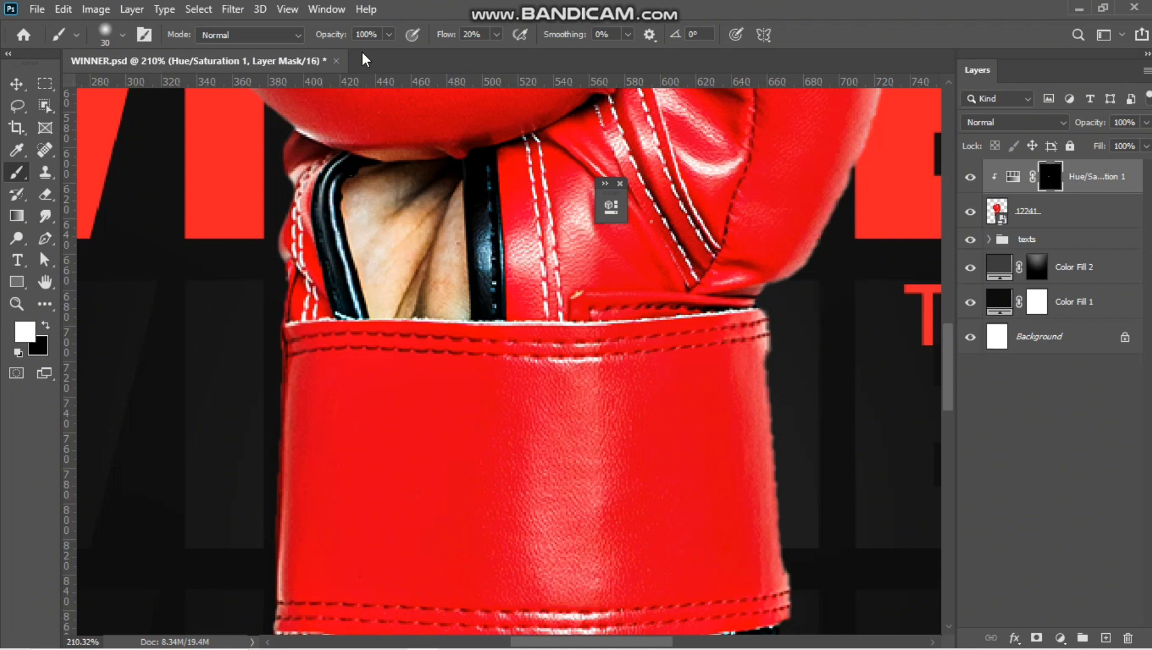
# Set the brush Flow to 44% and finish masking in the desaturation on the palm skin inside the glove opening.
pyautogui.click(459, 38)
pyautogui.write('44')
pyautogui.press('Return')
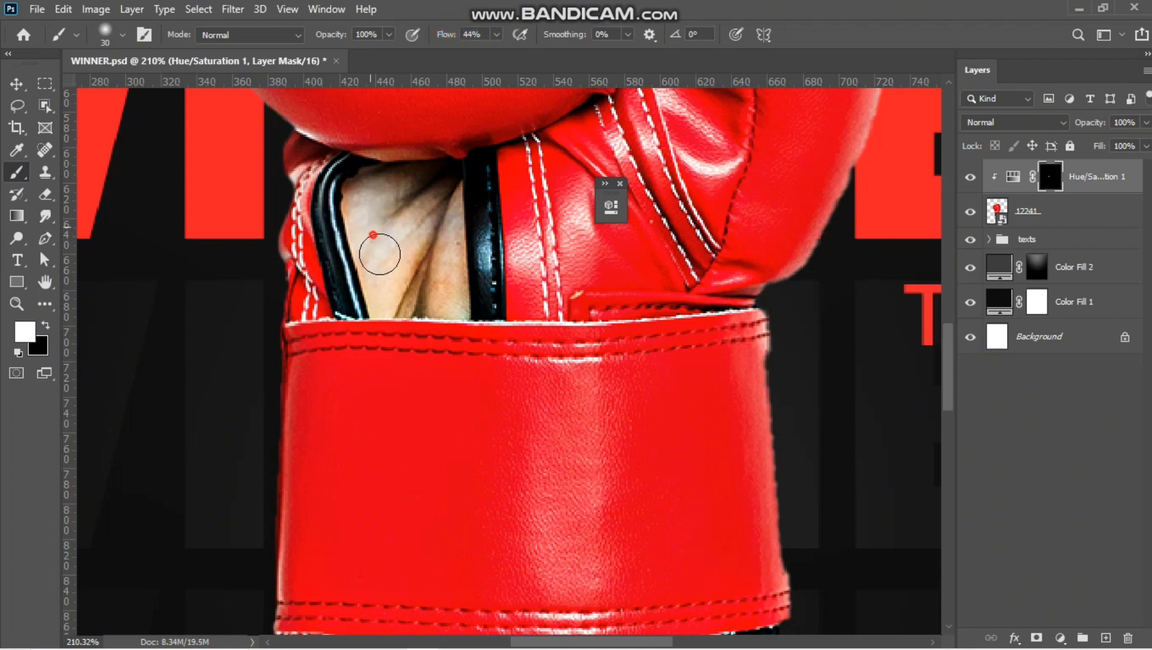
pyautogui.moveTo(380, 254)
pyautogui.mouseDown()
pyautogui.moveTo(448, 213)
pyautogui.moveTo(458, 306)
pyautogui.moveTo(417, 301)
pyautogui.mouseUp()
pyautogui.press('[')
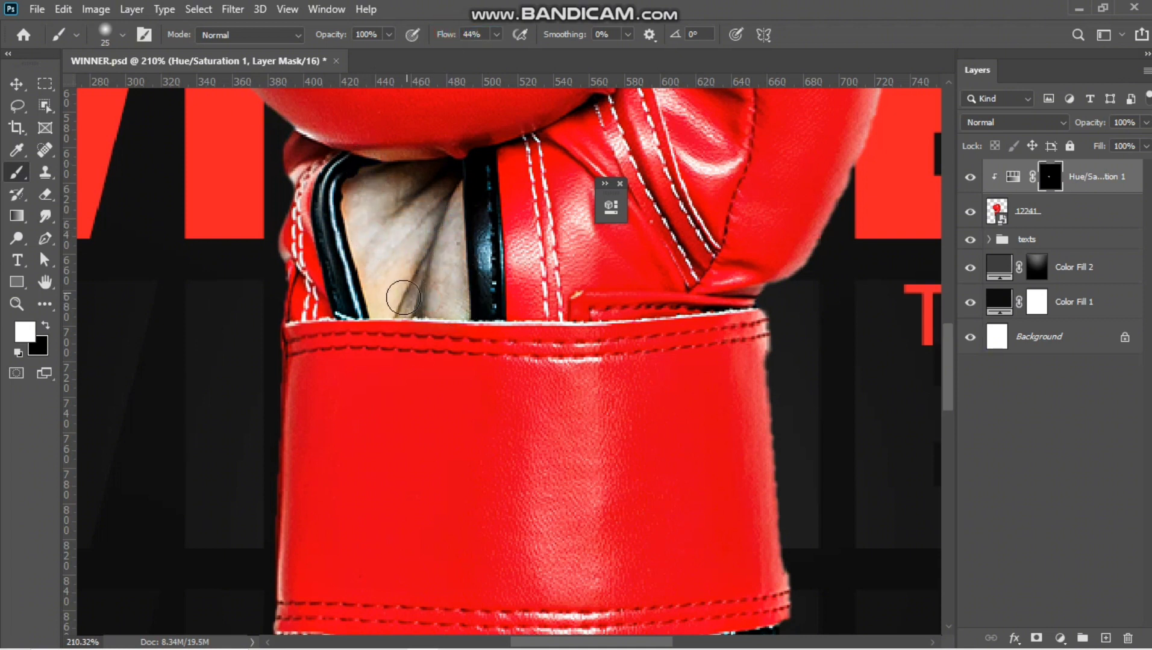
pyautogui.press('[')
pyautogui.press('[')
pyautogui.press('[')
pyautogui.press('[')
pyautogui.press('[')
pyautogui.press('[')
pyautogui.press('x')
pyautogui.scroll(-3, 469, 254)
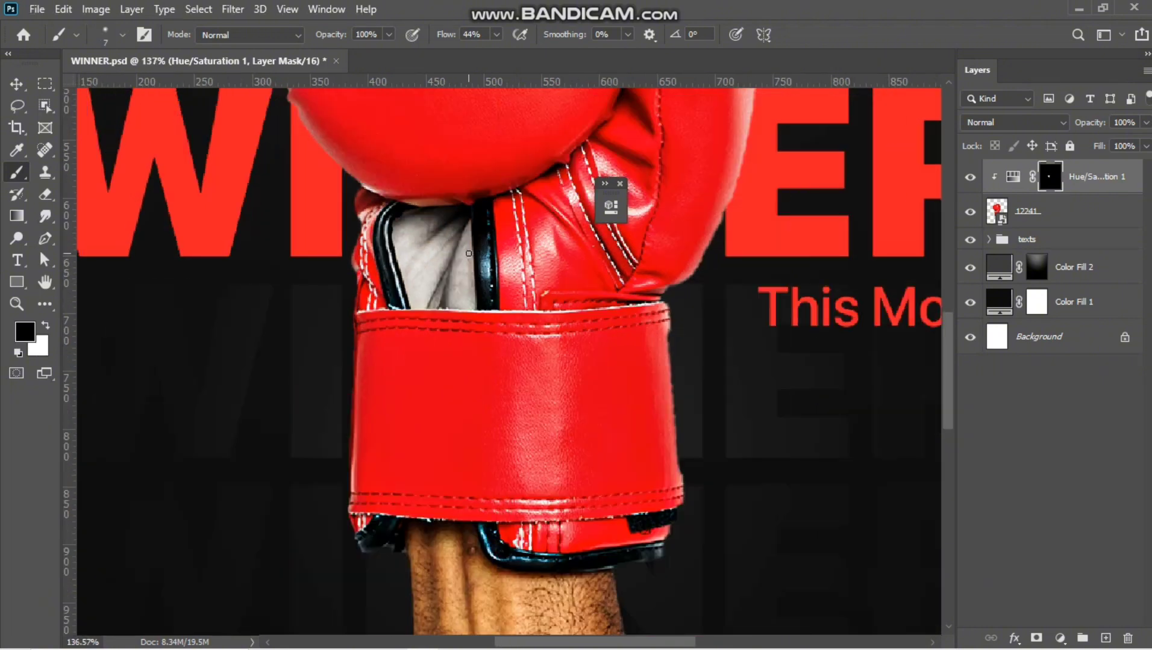
pyautogui.press('x')
# Paint white on the Hue/Saturation mask along the whole forearm below the glove with an enlarged brush.
pyautogui.scroll(-5, 467, 253)
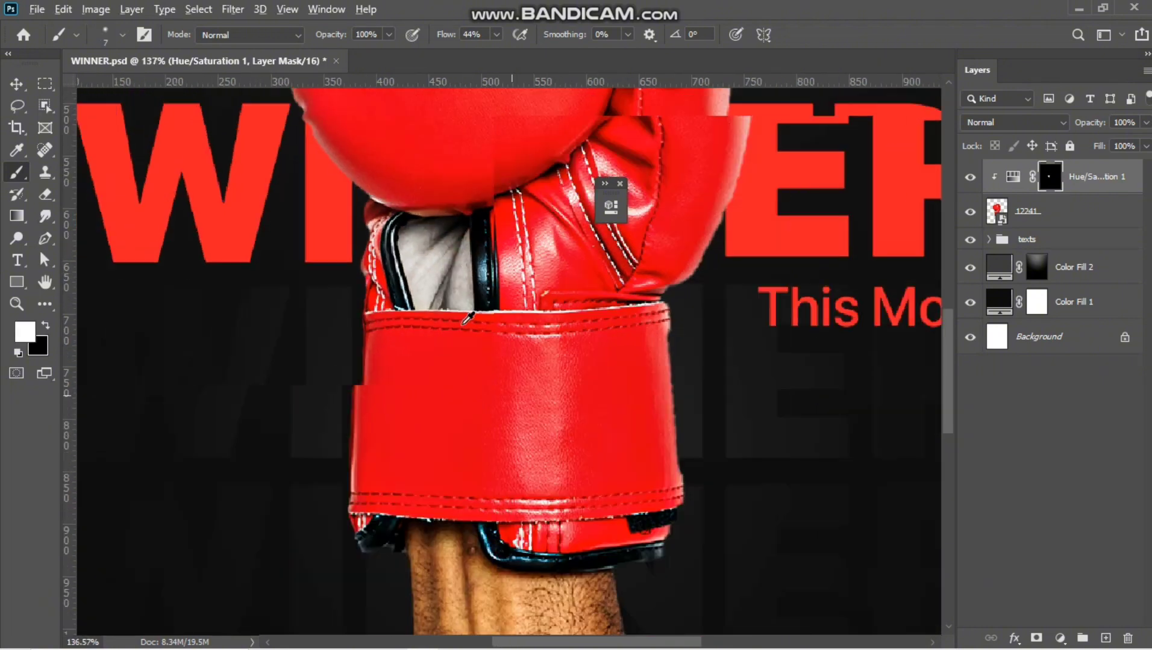
pyautogui.scroll(-4, 475, 464)
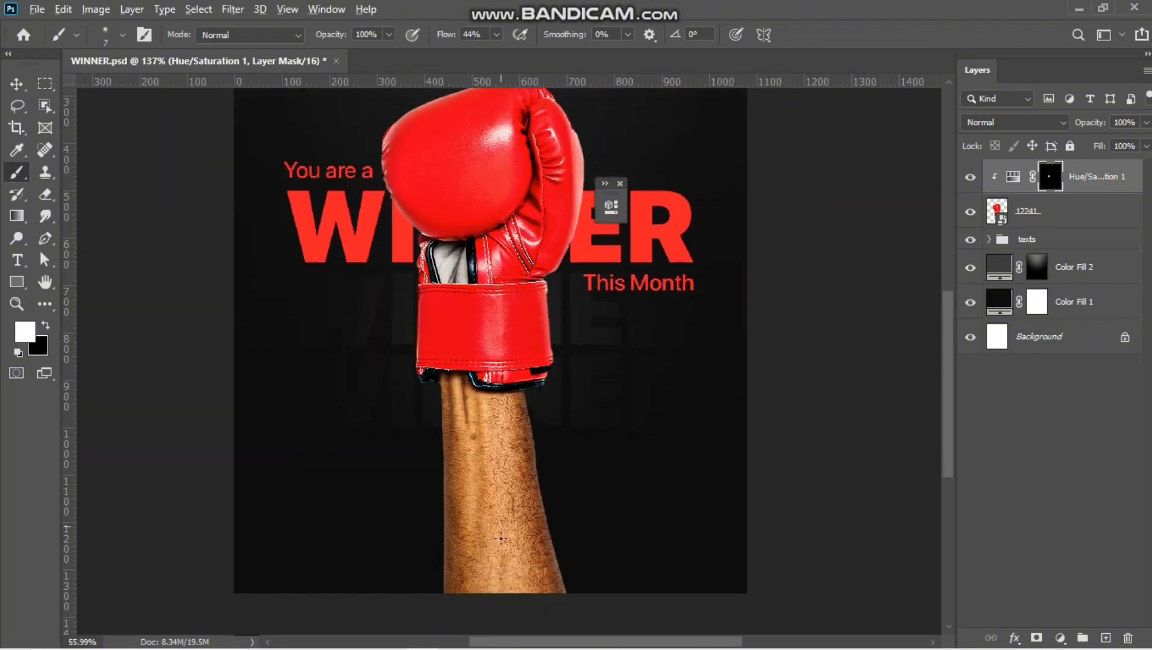
pyautogui.scroll(4, 497, 489)
pyautogui.scroll(-3, 492, 517)
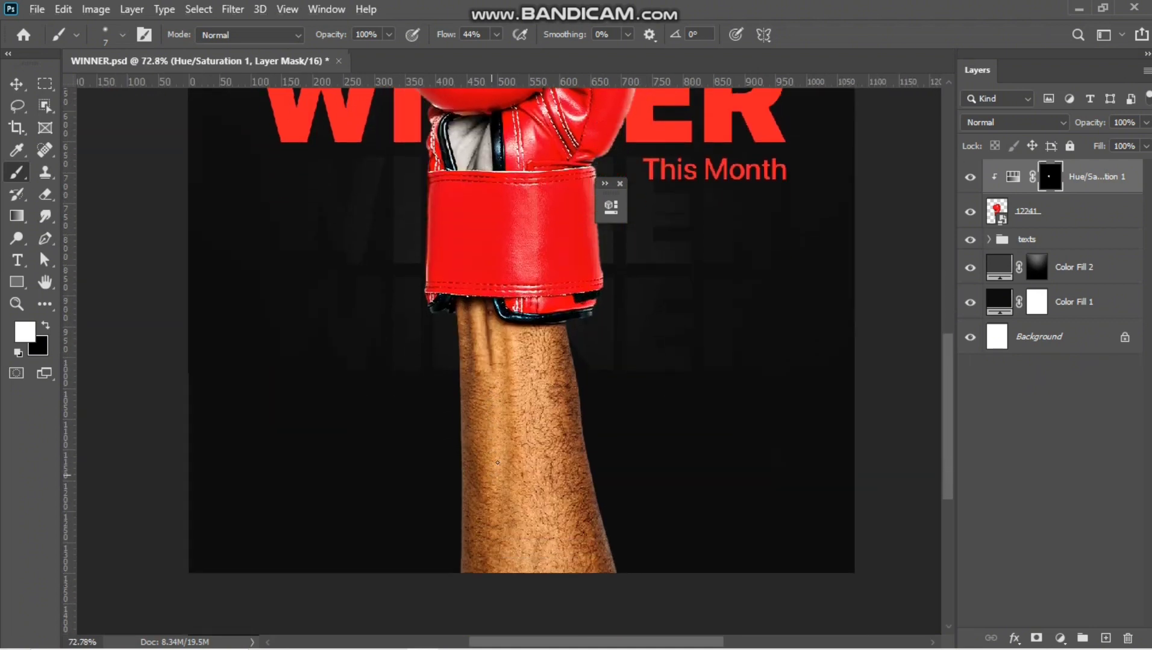
pyautogui.press(']')
pyautogui.press(']')
pyautogui.press(']')
pyautogui.press(']')
pyautogui.press(']')
pyautogui.press(']')
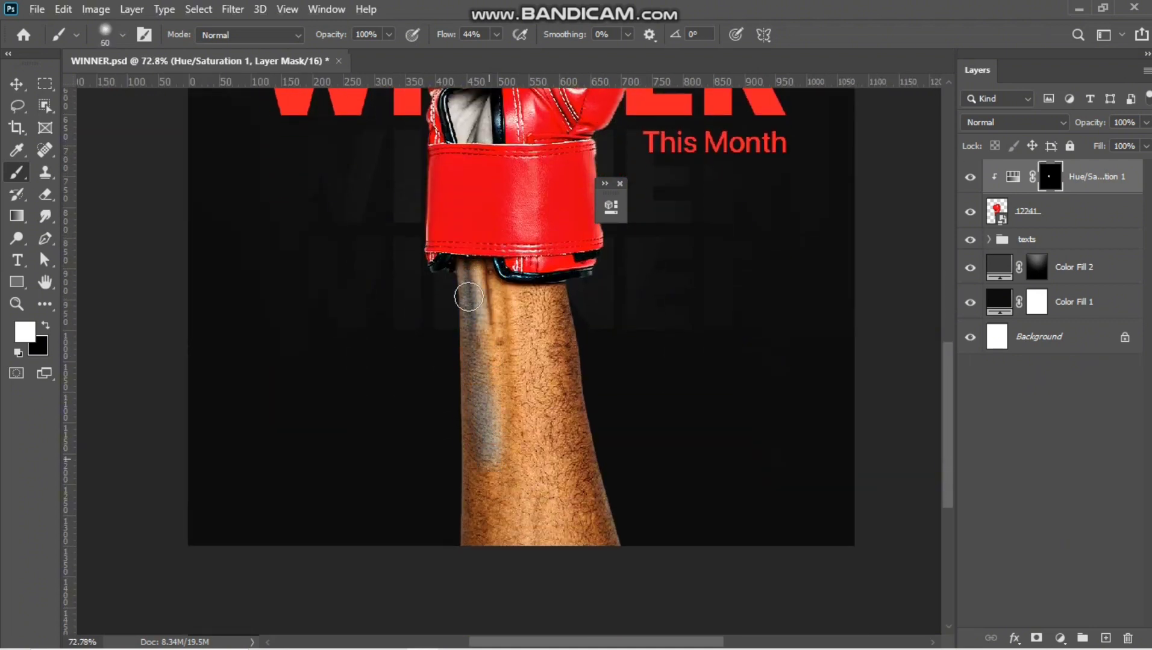
pyautogui.press(']')
pyautogui.press(']')
pyautogui.press(']')
pyautogui.moveTo(651, 463)
pyautogui.mouseDown()
pyautogui.moveTo(492, 531)
pyautogui.moveTo(562, 480)
pyautogui.moveTo(492, 470)
pyautogui.moveTo(481, 445)
pyautogui.moveTo(404, 425)
pyautogui.moveTo(475, 386)
pyautogui.moveTo(441, 356)
pyautogui.moveTo(577, 329)
pyautogui.moveTo(598, 306)
pyautogui.moveTo(497, 323)
pyautogui.moveTo(473, 268)
pyautogui.mouseUp()
# Paint the remaining brown skin just below the glove cuff into the Hue/Saturation mask with a 40 px brush.
pyautogui.press('[')
pyautogui.press('[')
pyautogui.press('[')
pyautogui.press('[')
pyautogui.scroll(3, 516, 240)
pyautogui.press('[')
pyautogui.press('[')
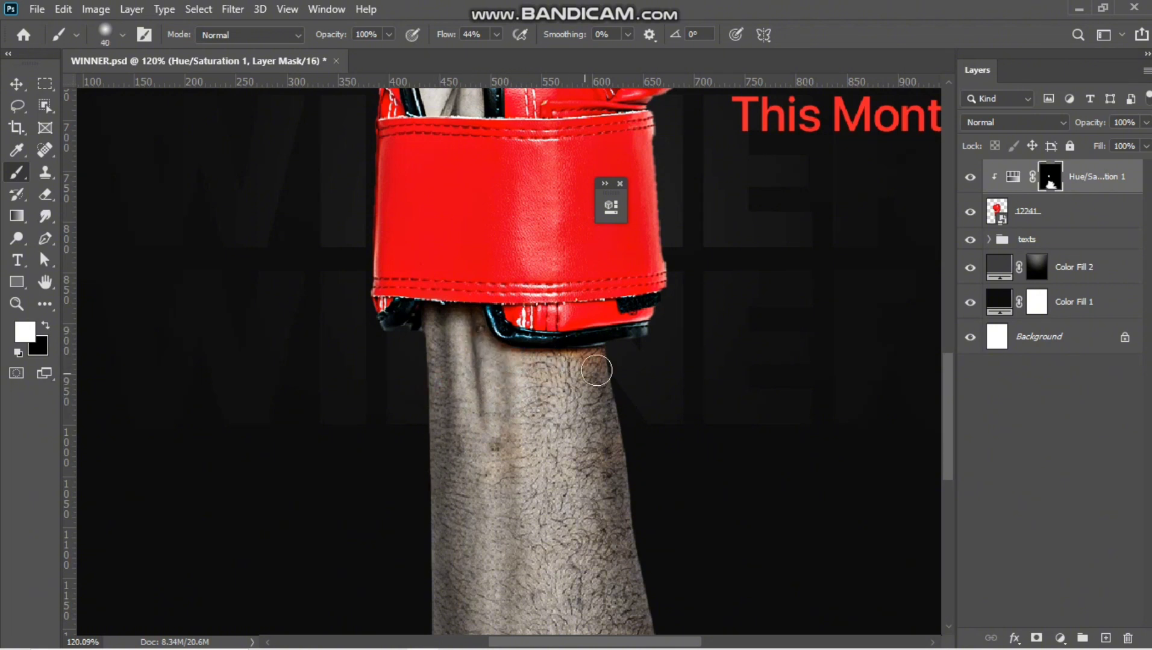
pyautogui.moveTo(597, 370); pyautogui.dragTo(558, 378)
pyautogui.scroll(-3, 629, 512)
pyautogui.scroll(-2, 630, 512)
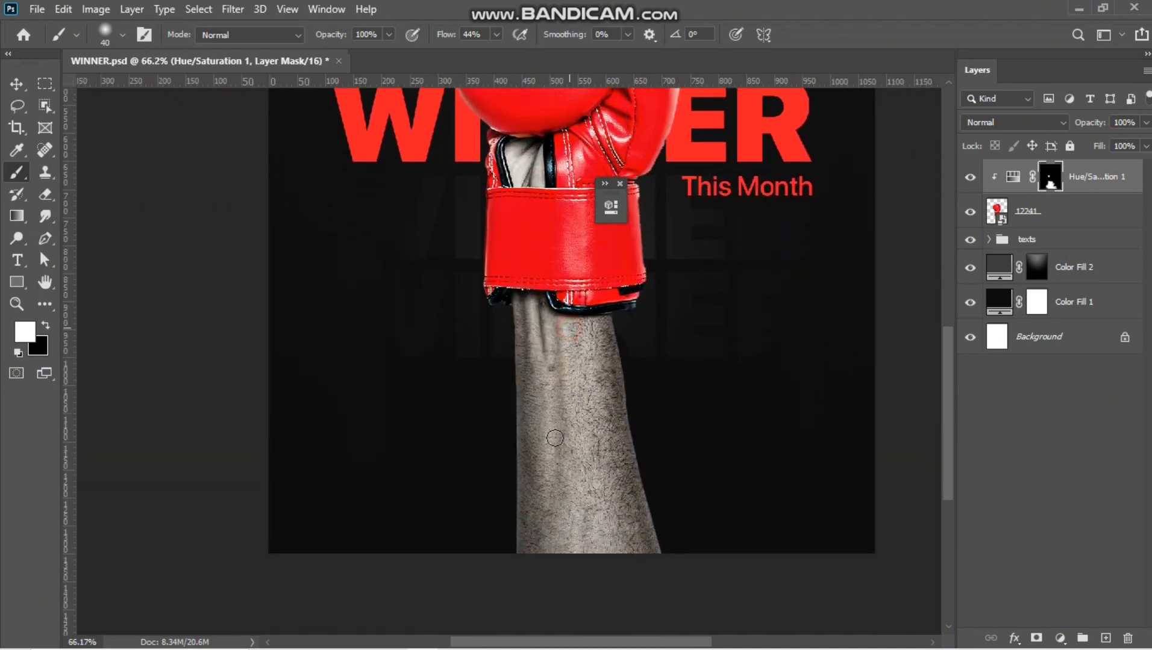
# Lower the clipped Hue/Saturation adjustment's Saturation to -100.
pyautogui.doubleClick(1014, 181)
pyautogui.moveTo(474, 354); pyautogui.dragTo(372, 356)
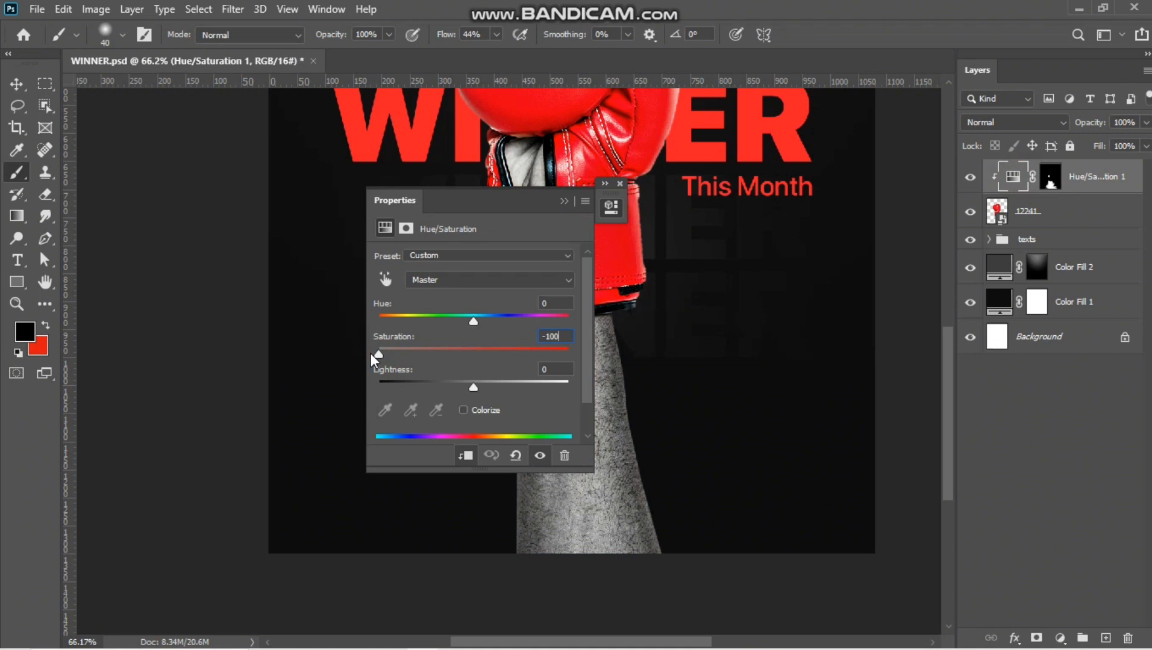
pyautogui.click(564, 202)
pyautogui.click(16, 84)
# Change the WINNER text colour to the deeper glove red #df051a.
pyautogui.scroll(-5, 665, 480)
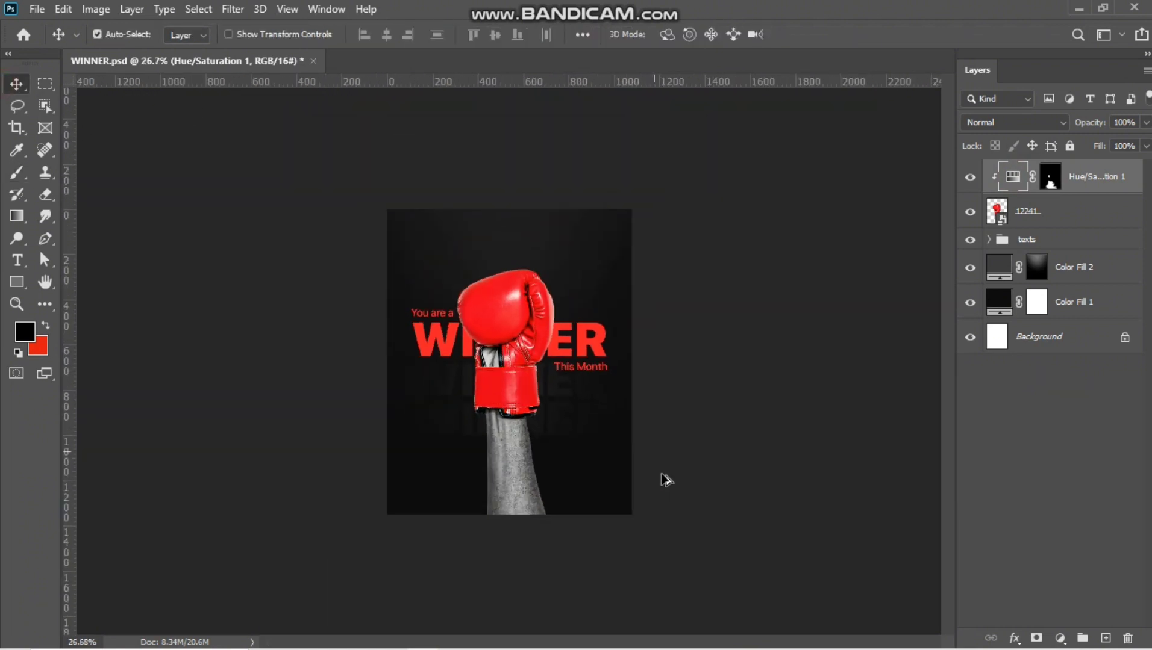
pyautogui.scroll(2, 448, 536)
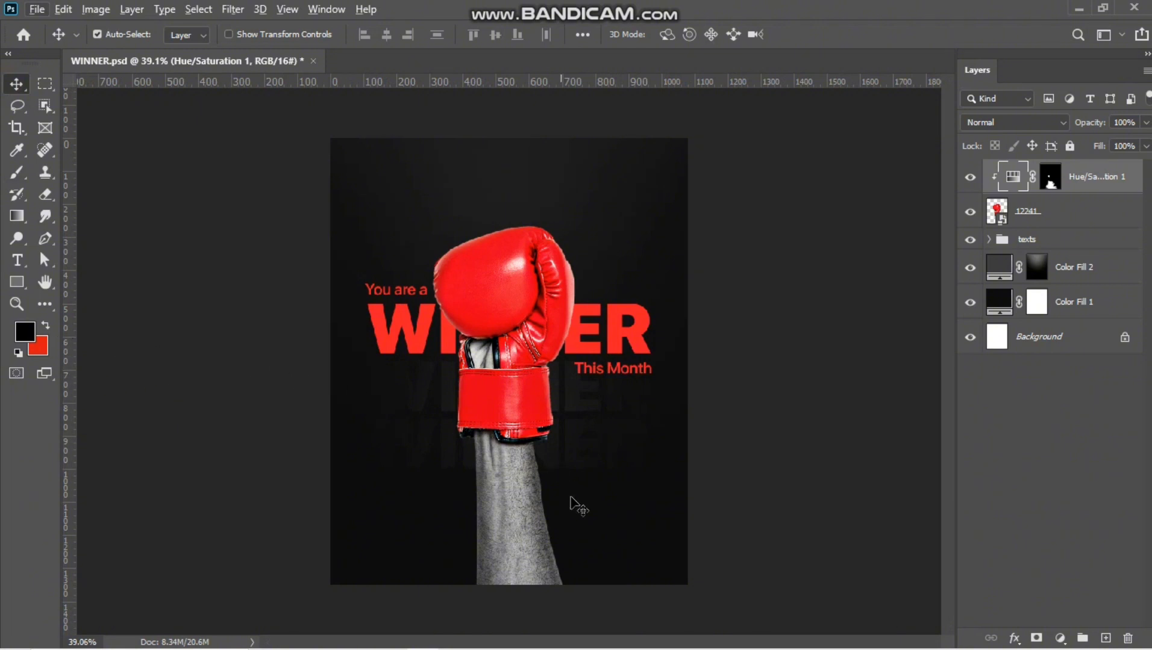
pyautogui.scroll(1, 579, 508)
pyautogui.scroll(-2, 579, 507)
pyautogui.scroll(-2, 579, 505)
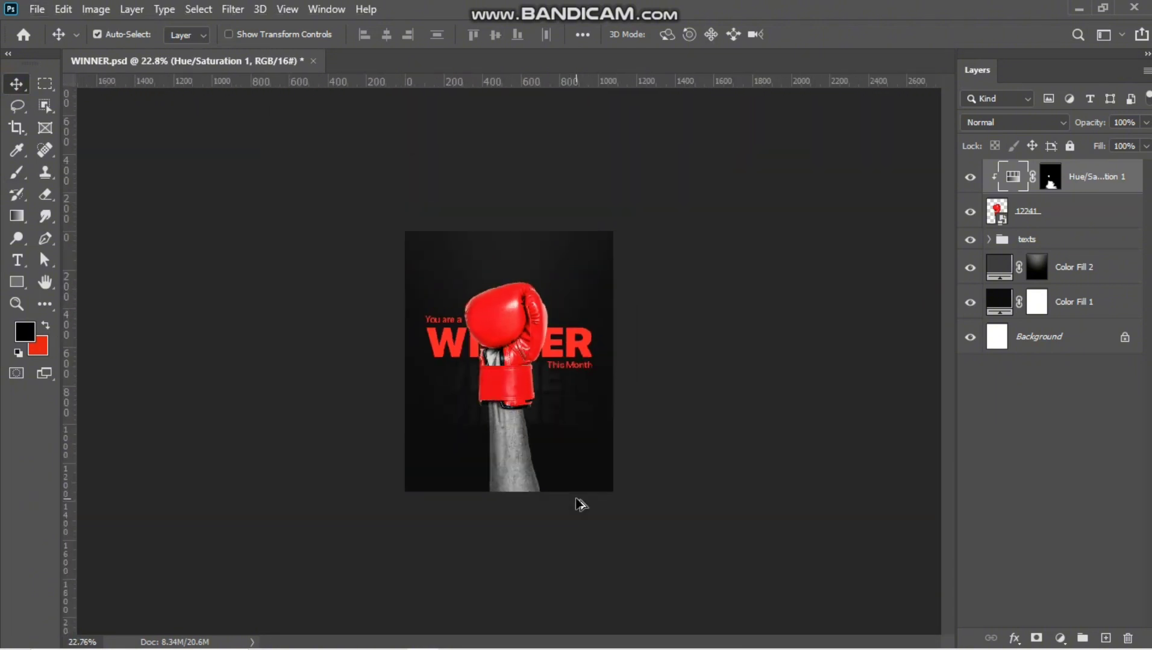
pyautogui.scroll(2, 579, 505)
pyautogui.click(620, 335)
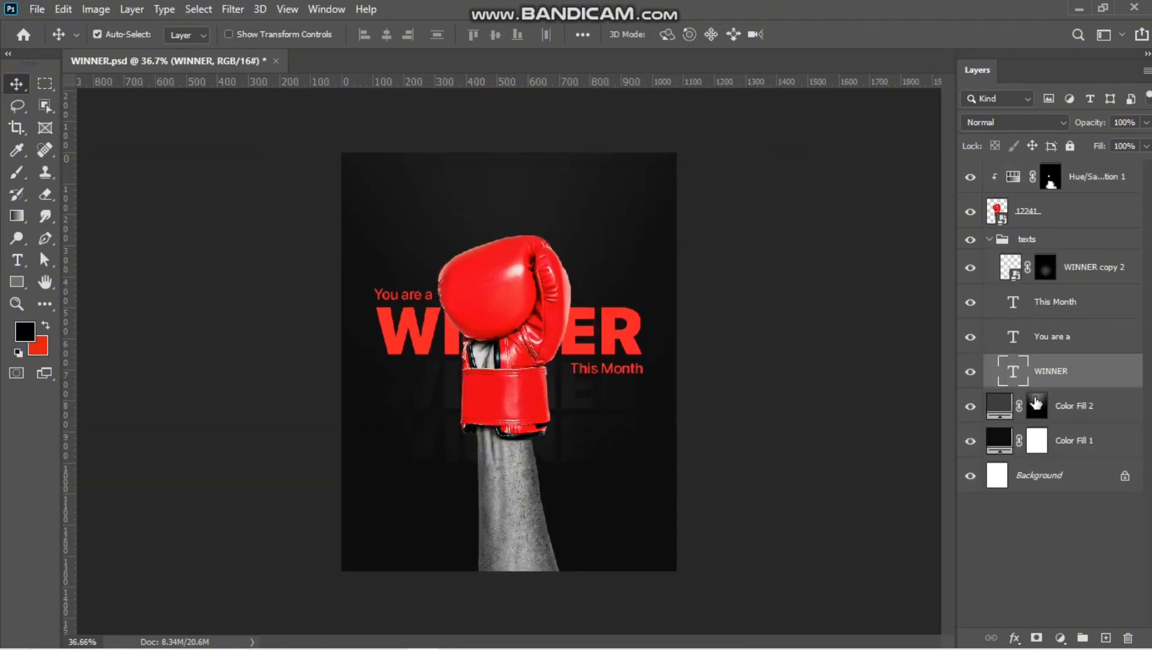
pyautogui.doubleClick(1019, 377)
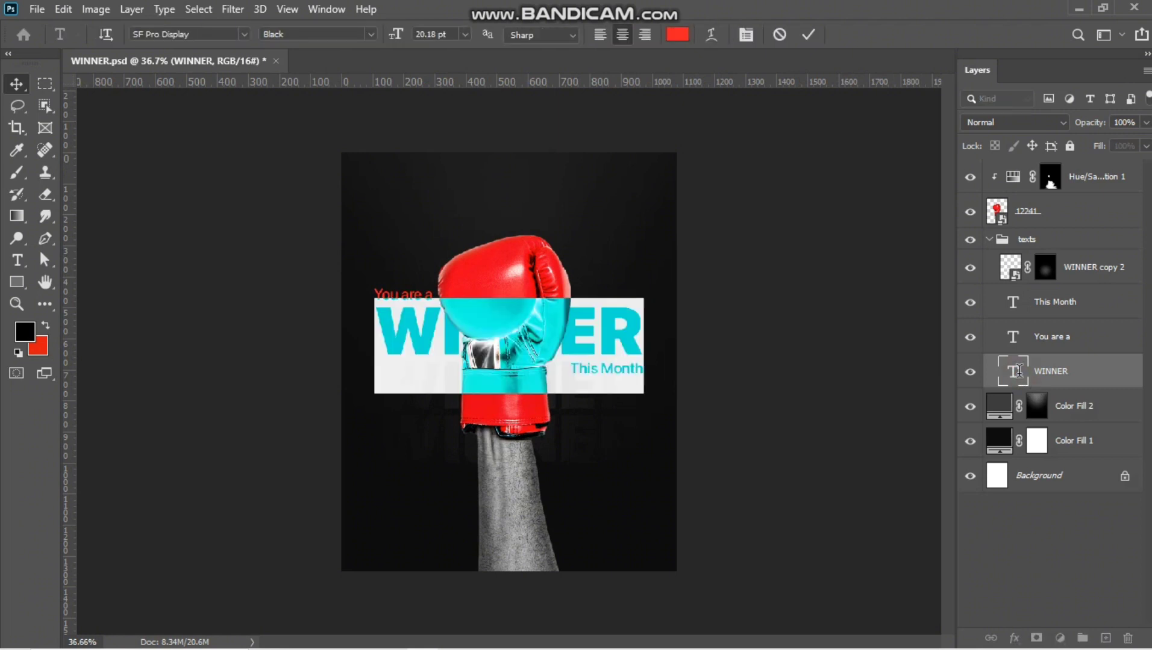
pyautogui.click(680, 35)
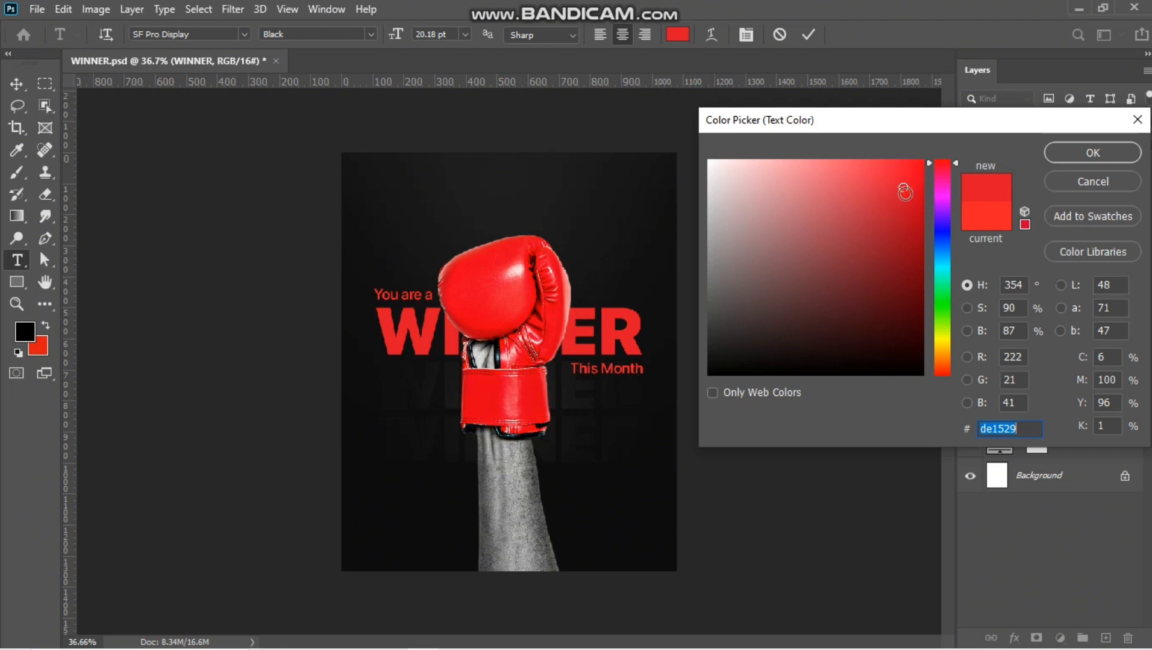
pyautogui.click(919, 191)
pyautogui.moveTo(919, 191); pyautogui.dragTo(918, 187)
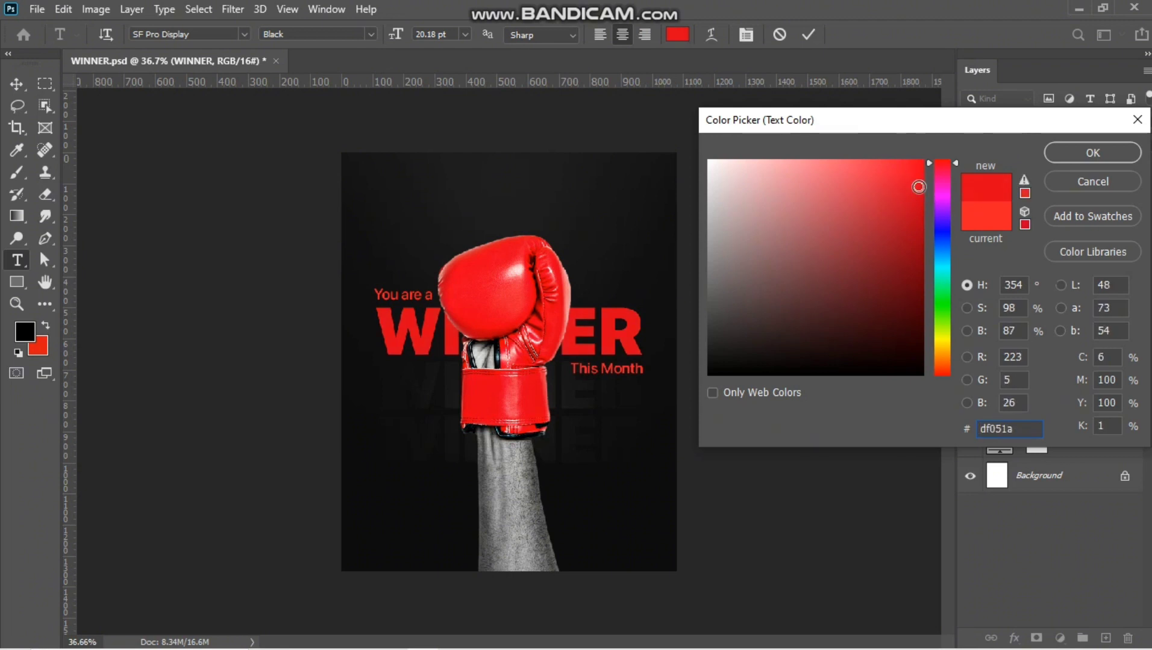
pyautogui.click(1081, 158)
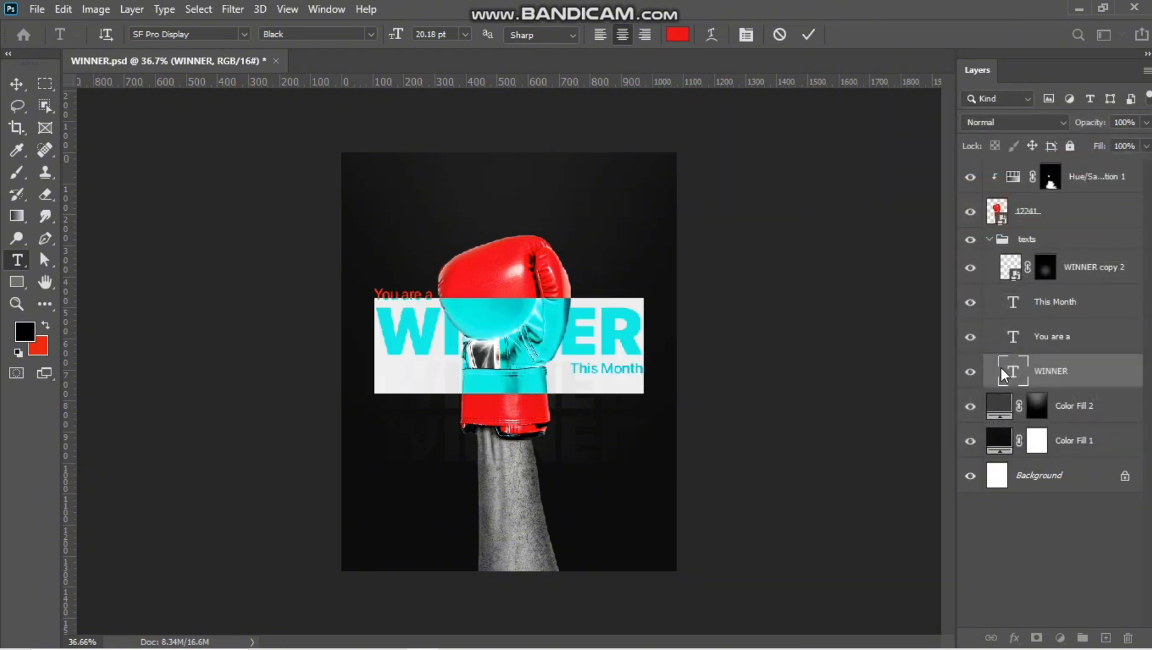
# Reuse the WINNER text's red as the colour of both the "You are a" and "This Month" text layers.
pyautogui.doubleClick(1002, 361)
pyautogui.click(677, 34)
pyautogui.click(1069, 154)
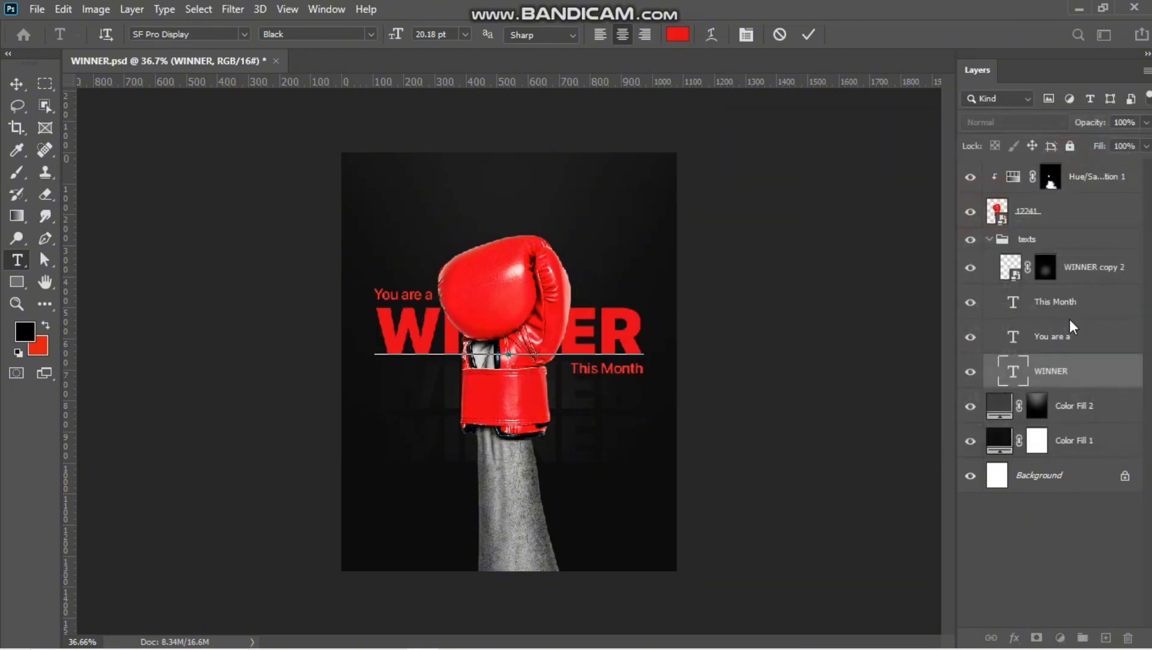
pyautogui.click(1067, 346)
pyautogui.press('v')
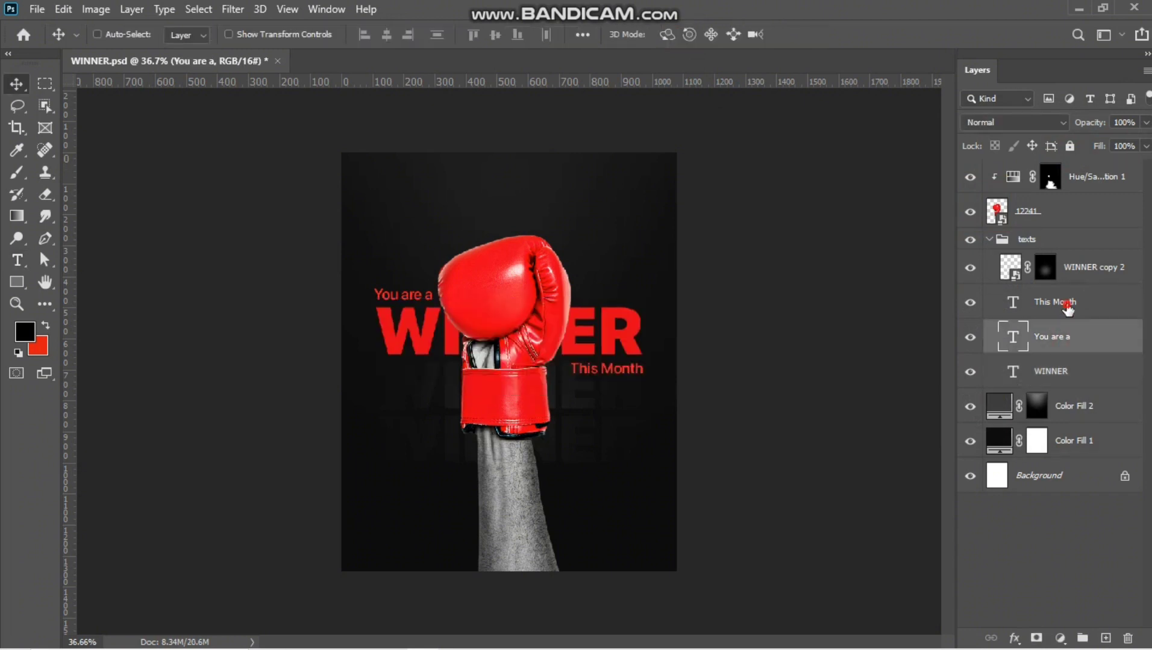
pyautogui.keyDown('ctrl'); pyautogui.click(1059, 308); pyautogui.keyUp('ctrl')
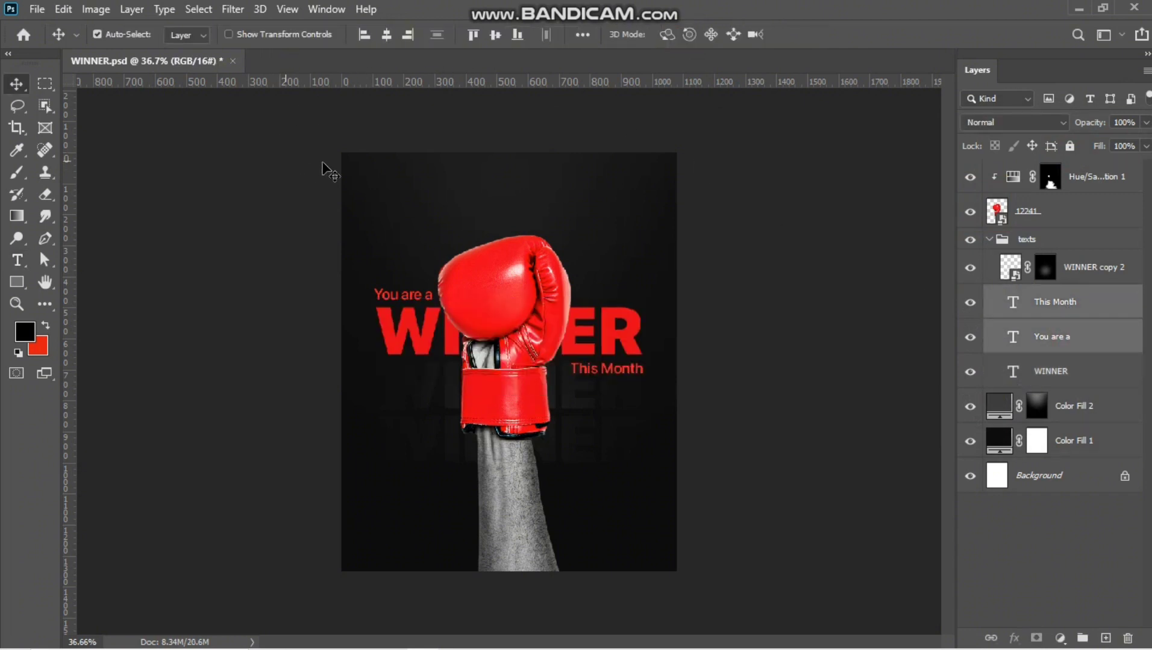
pyautogui.click(17, 260)
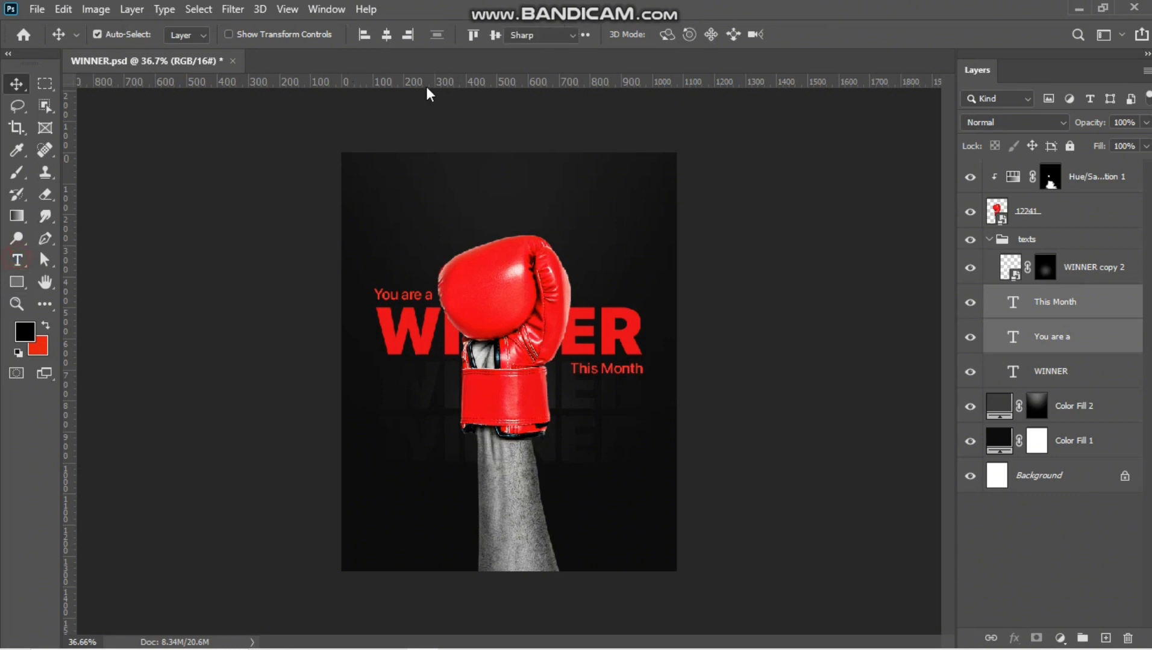
pyautogui.click(674, 36)
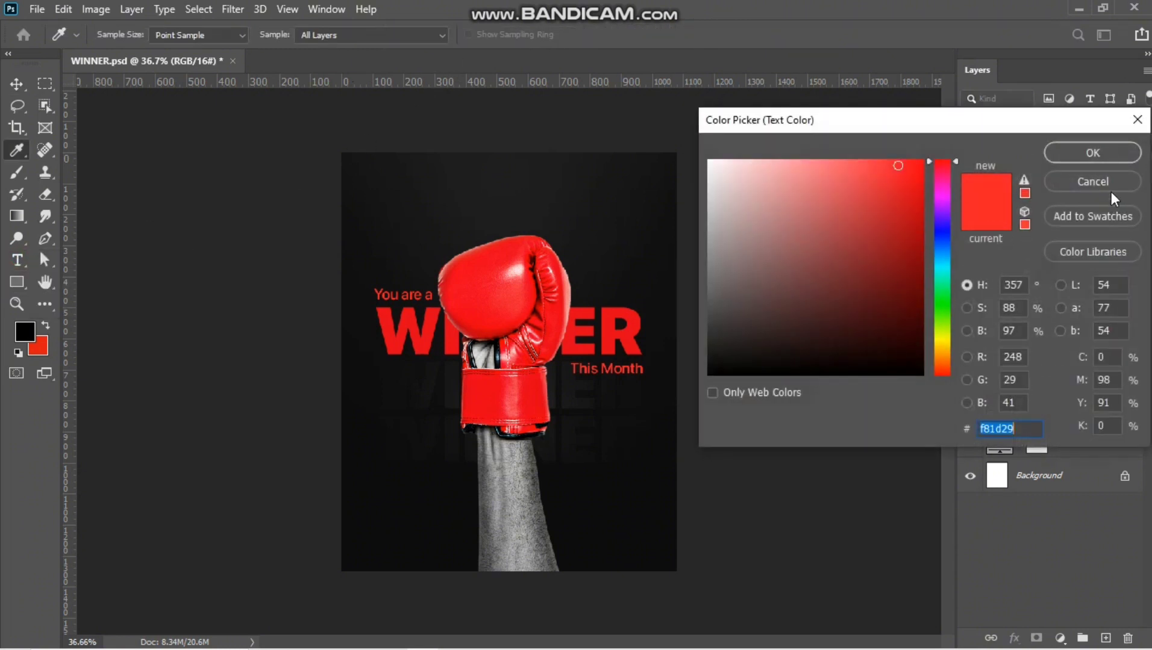
pyautogui.click(1083, 153)
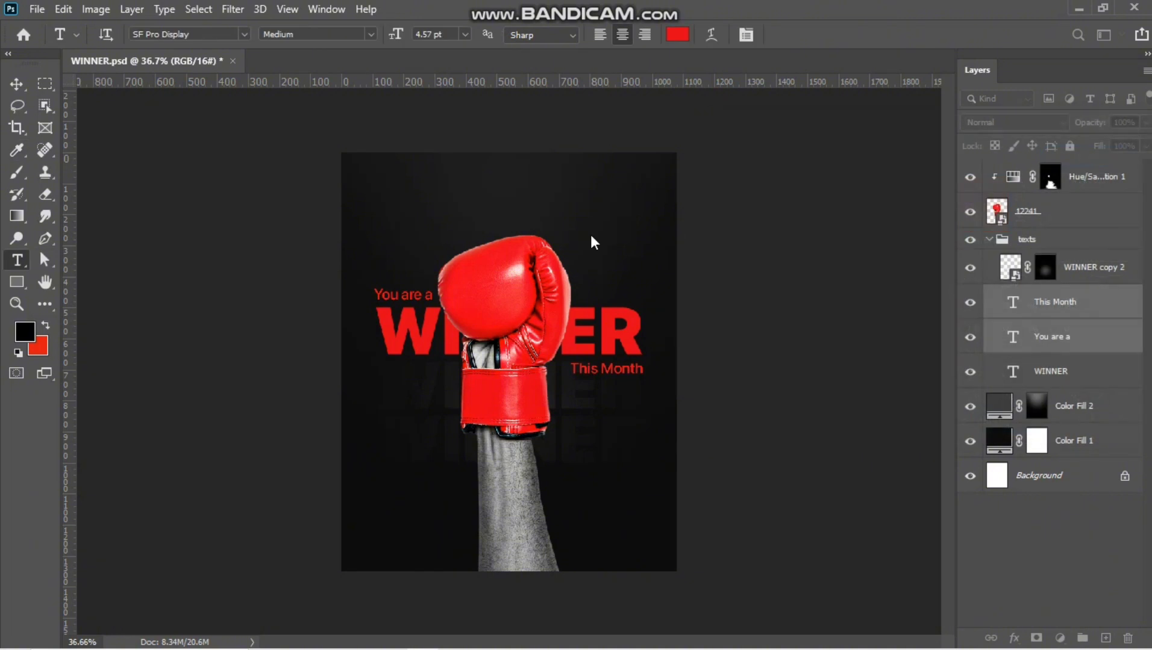
pyautogui.click(16, 85)
# Draw a white rectangle about 252 by 92 px beside the lower forearm, on a new layer above the Hue/Saturation adjustment.
pyautogui.hotkey('ctrl', '+')
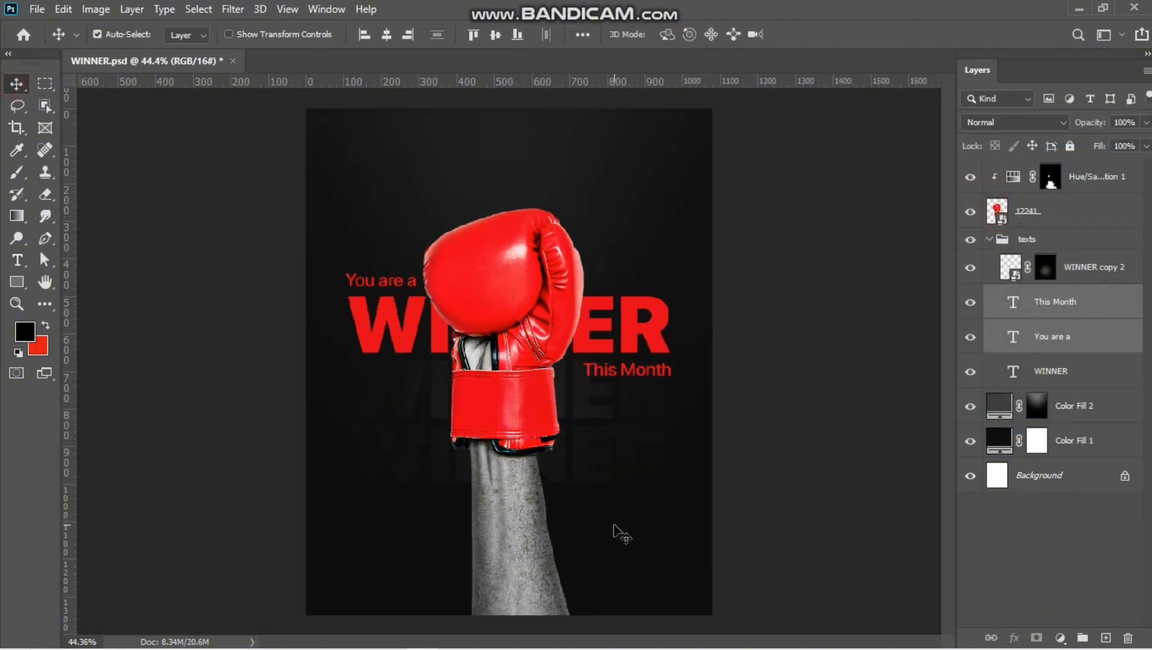
pyautogui.hotkey('ctrl', '-')
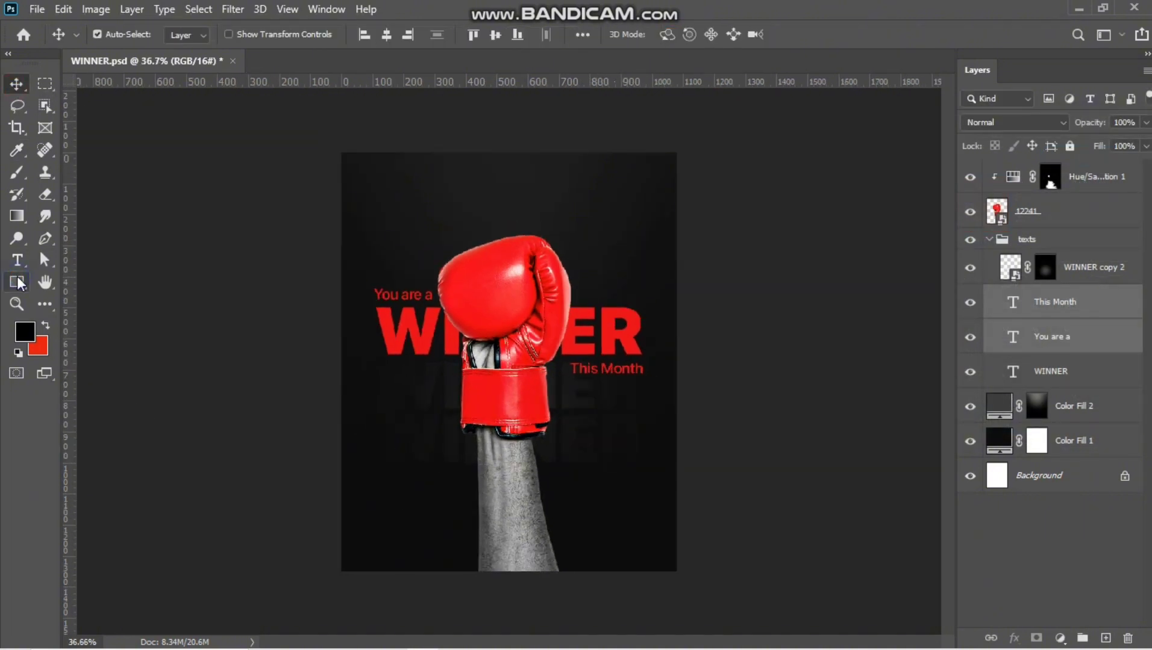
pyautogui.moveTo(18, 284); pyautogui.dragTo(47, 294)
pyautogui.click(56, 286)
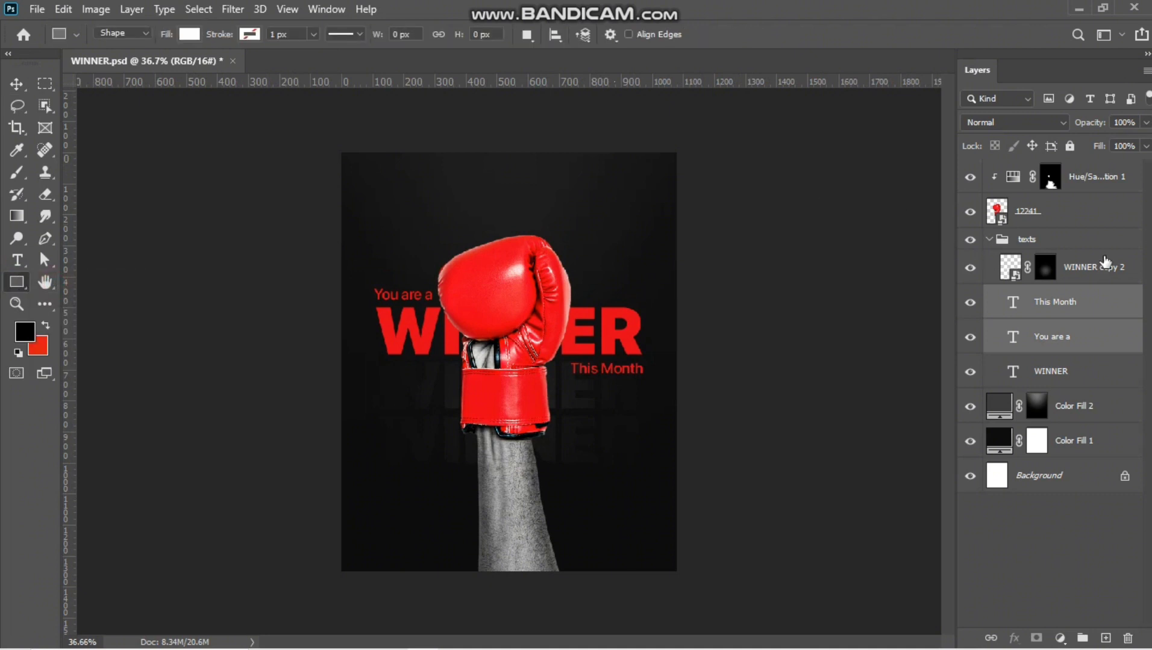
pyautogui.click(989, 239)
pyautogui.click(1088, 185)
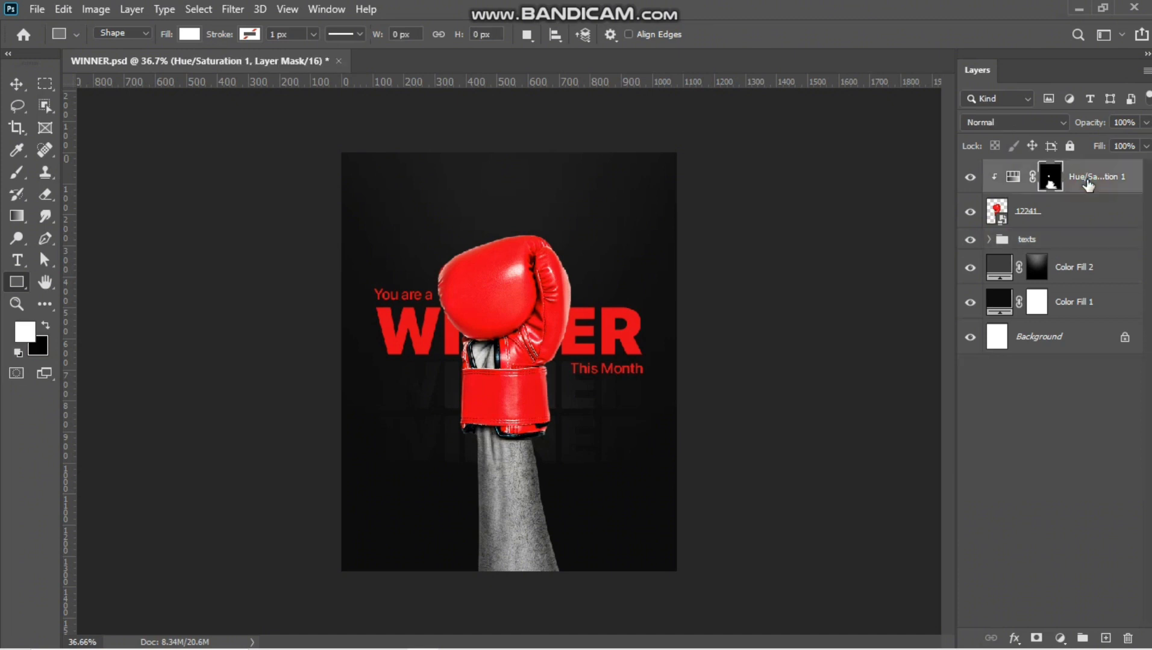
pyautogui.scroll(3, 393, 513)
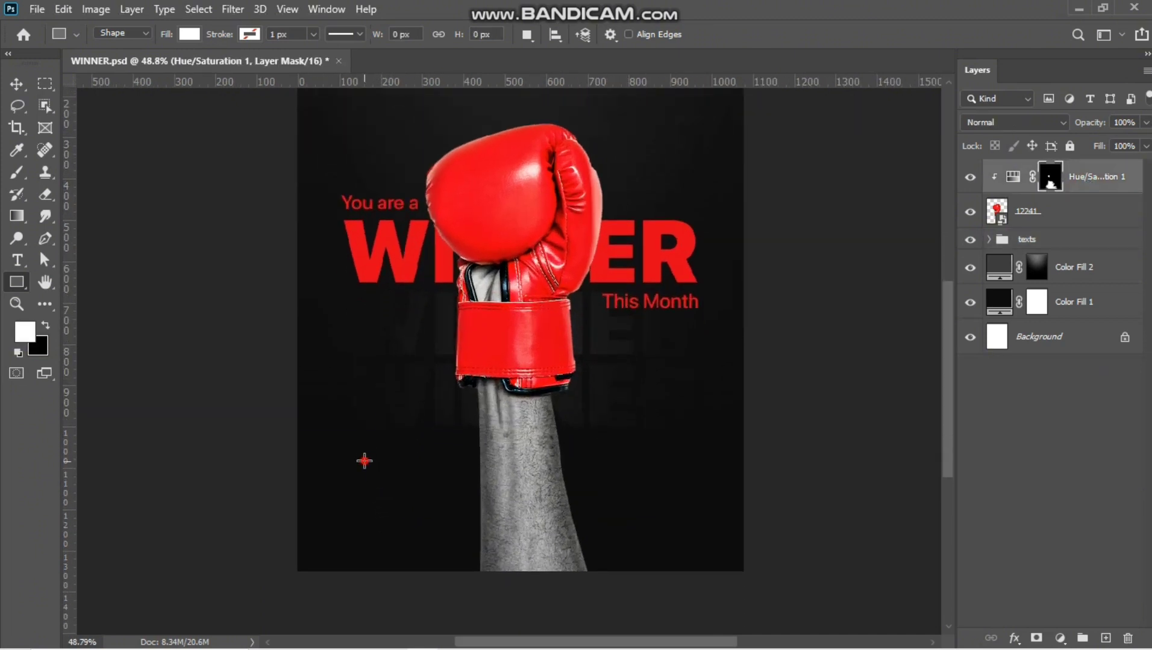
pyautogui.moveTo(364, 461); pyautogui.dragTo(468, 499)
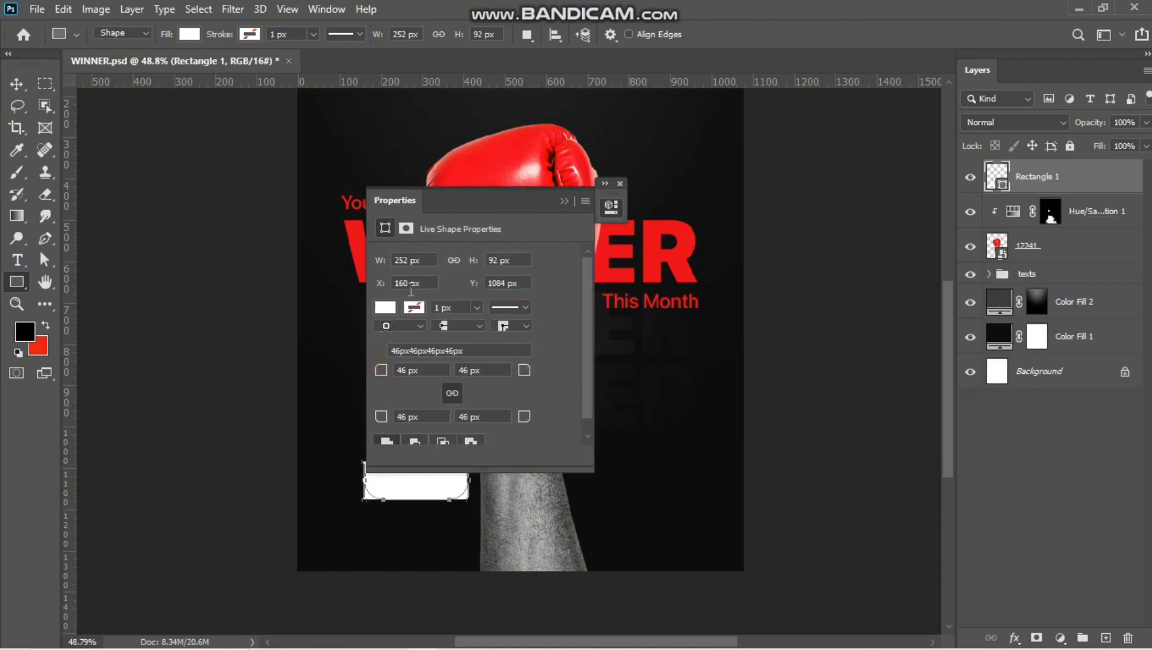
# Fill the rounded rectangle beside the lower forearm with the recently used glove red.
pyautogui.click(385, 307)
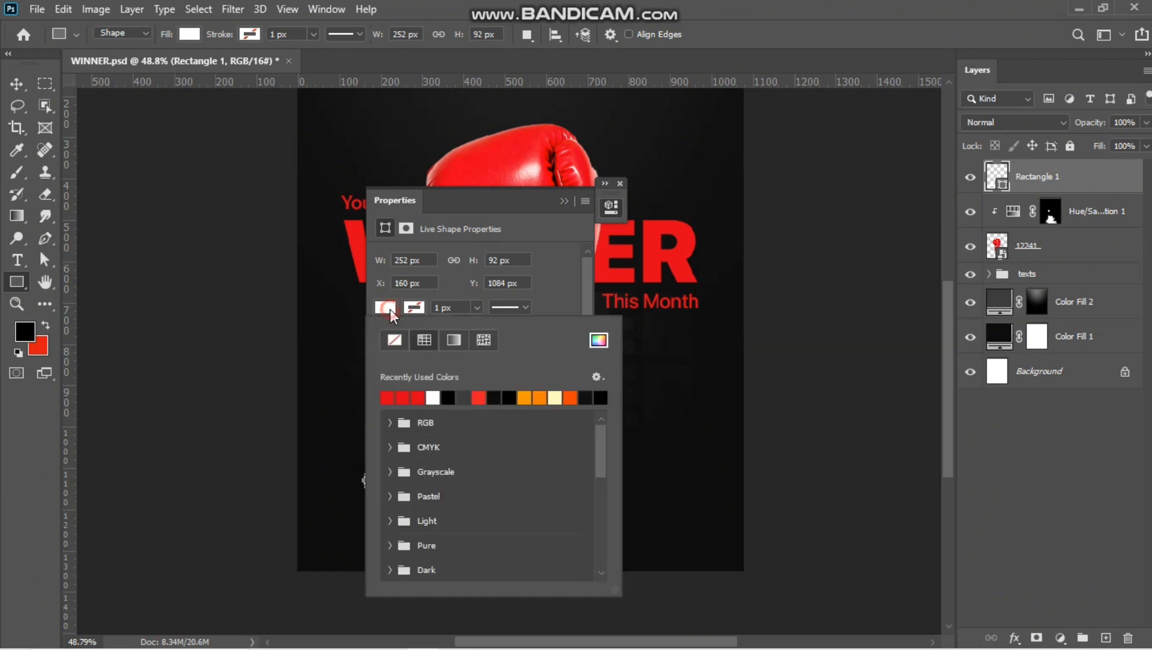
pyautogui.click(563, 201)
pyautogui.click(16, 84)
pyautogui.scroll(-2, 593, 515)
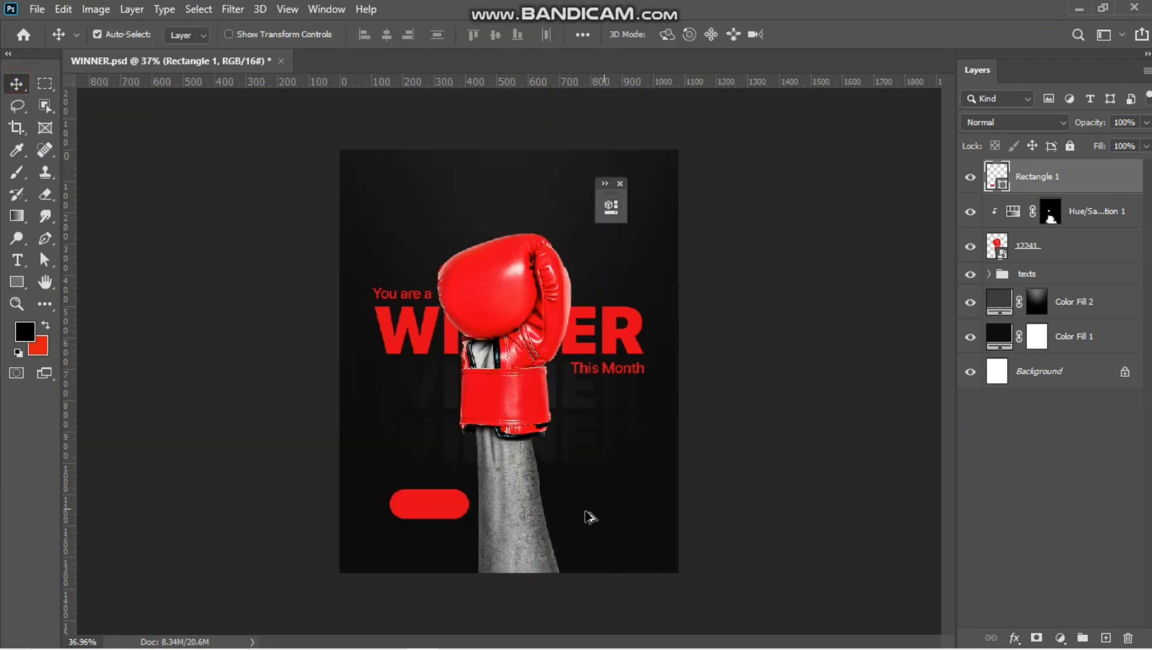
# Scale the red rounded rectangle down slightly and place it beside the lower forearm.
pyautogui.scroll(2, 488, 533)
pyautogui.hotkey('ctrl', 't')
pyautogui.moveTo(463, 514); pyautogui.dragTo(450, 521)
pyautogui.press('Return')
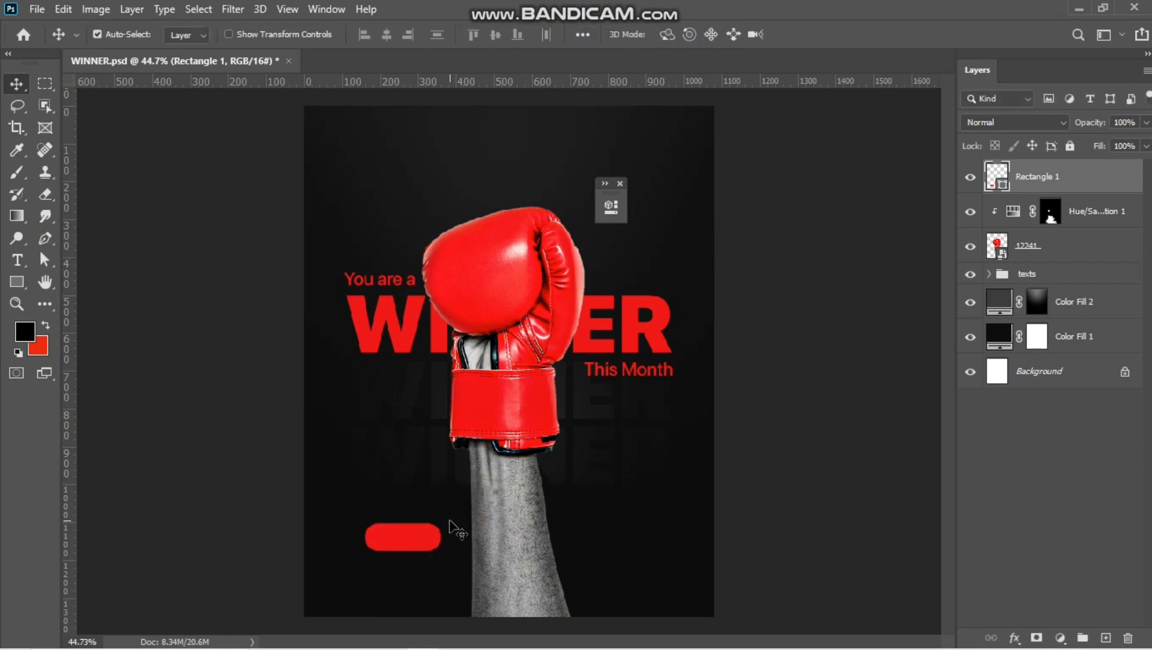
# Draw a 1 px horizontal line from the red pill across the forearm on a new layer and colour it the same red.
pyautogui.scroll(1, 403, 542)
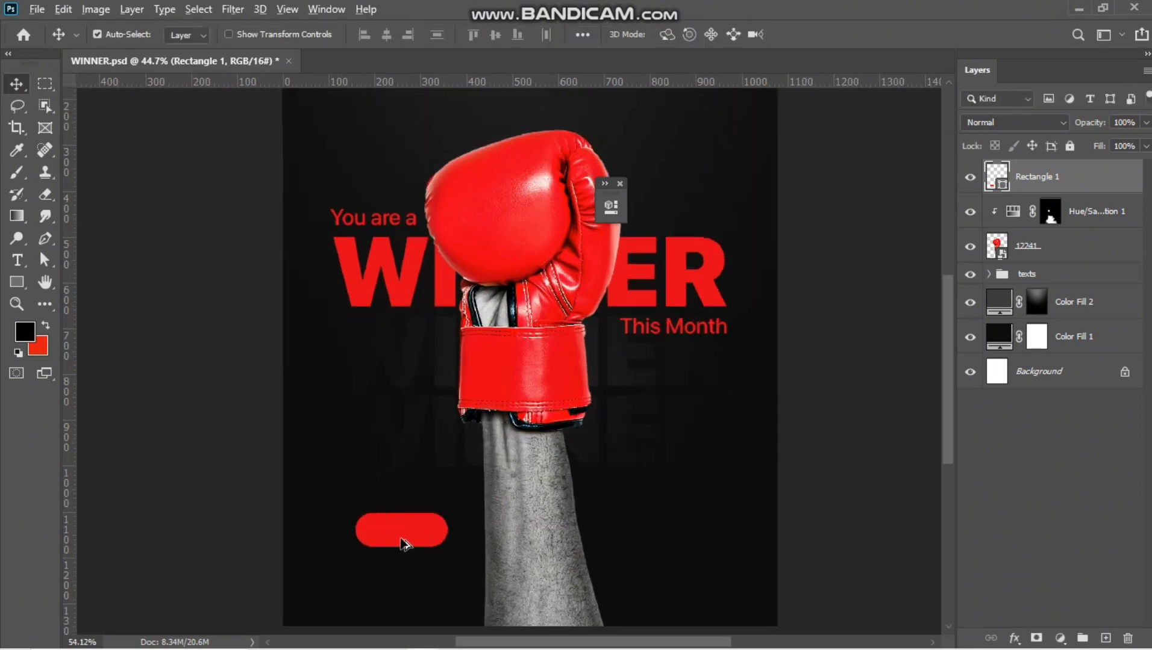
pyautogui.click(17, 282)
pyautogui.click(66, 342)
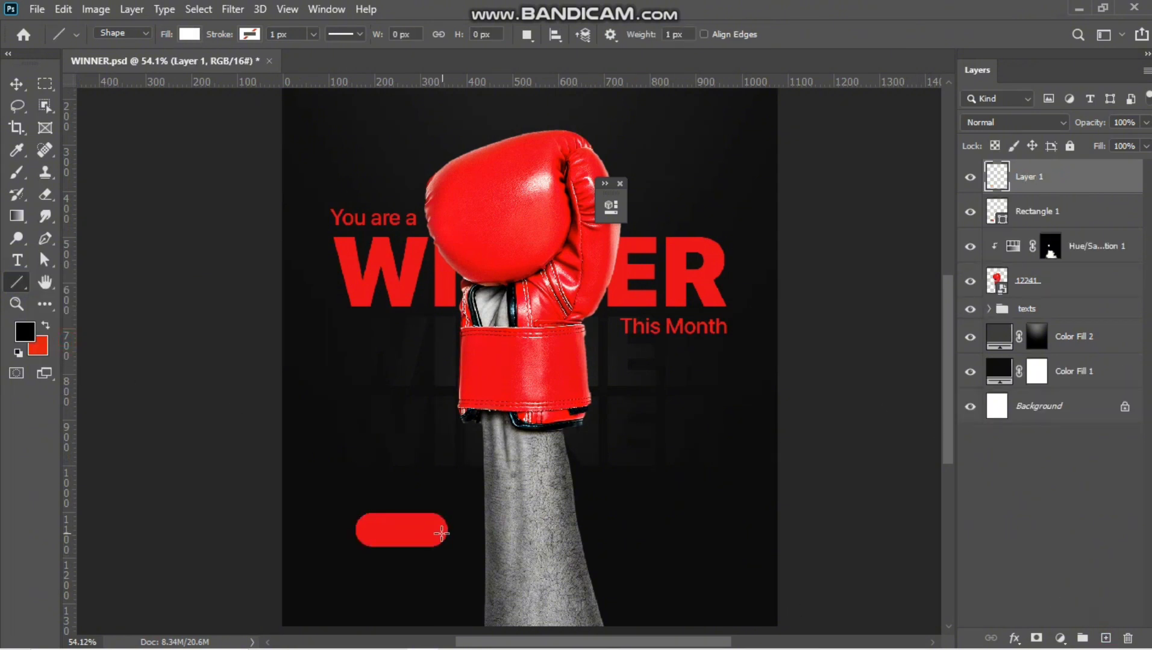
pyautogui.moveTo(444, 534); pyautogui.dragTo(630, 548)
pyautogui.press('v')
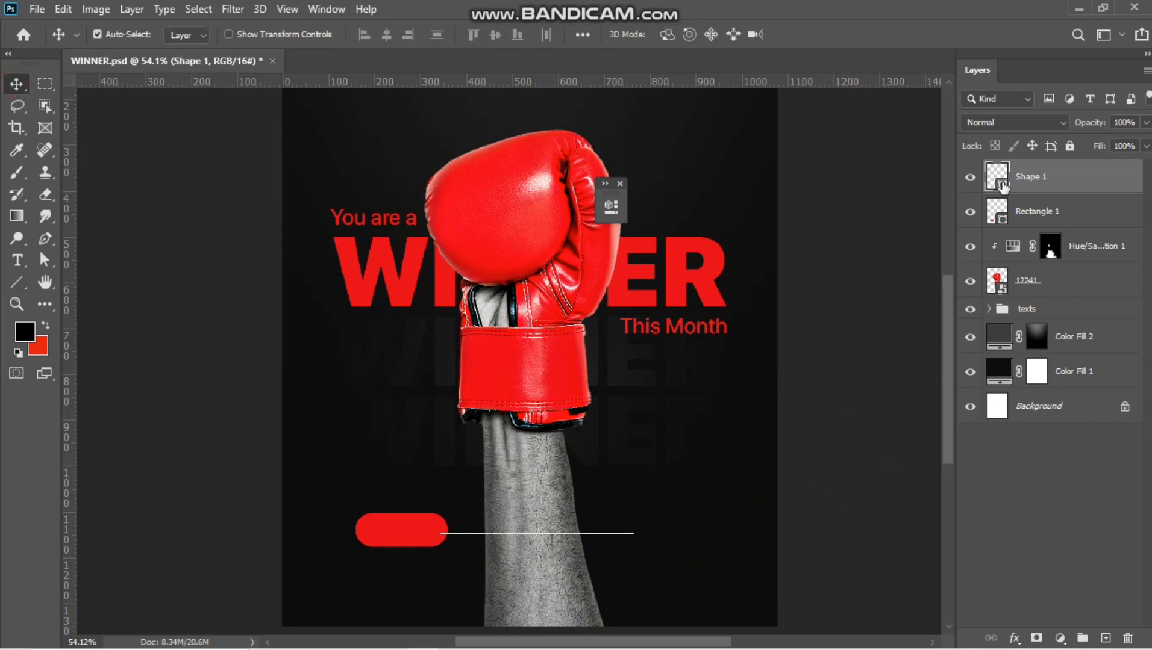
# Group the line with the pill rectangle and move the group slightly down and to the left on the poster.
pyautogui.keyDown('shift'); pyautogui.click(1024, 211); pyautogui.keyUp('shift')
pyautogui.scroll(-4, 609, 361)
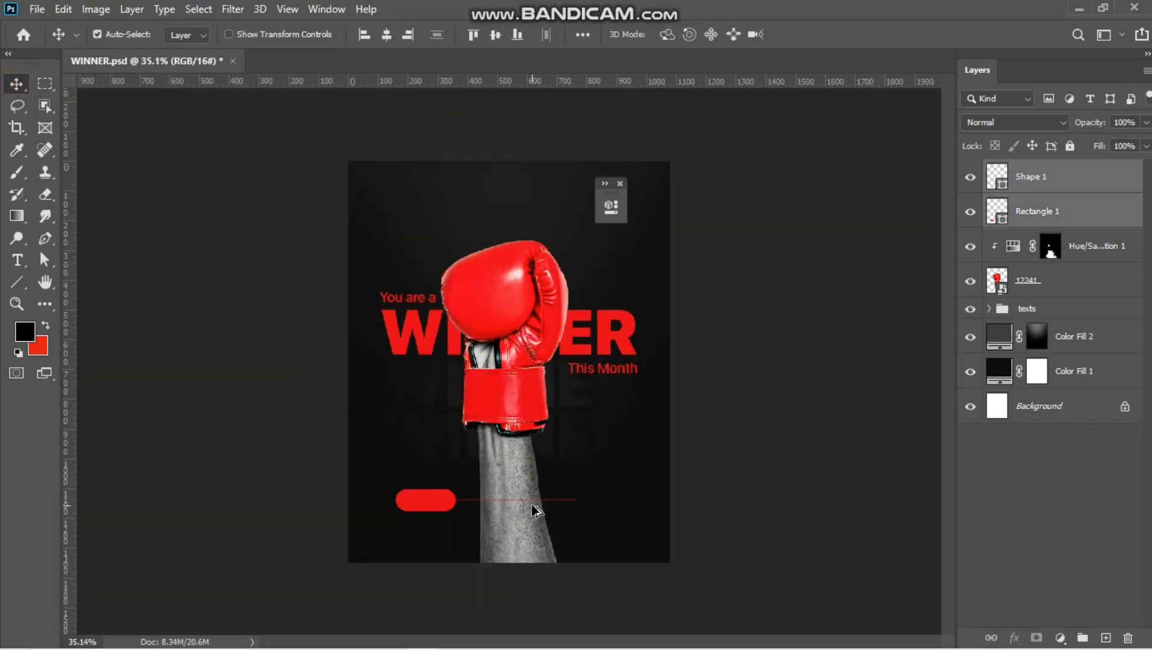
pyautogui.scroll(1, 534, 511)
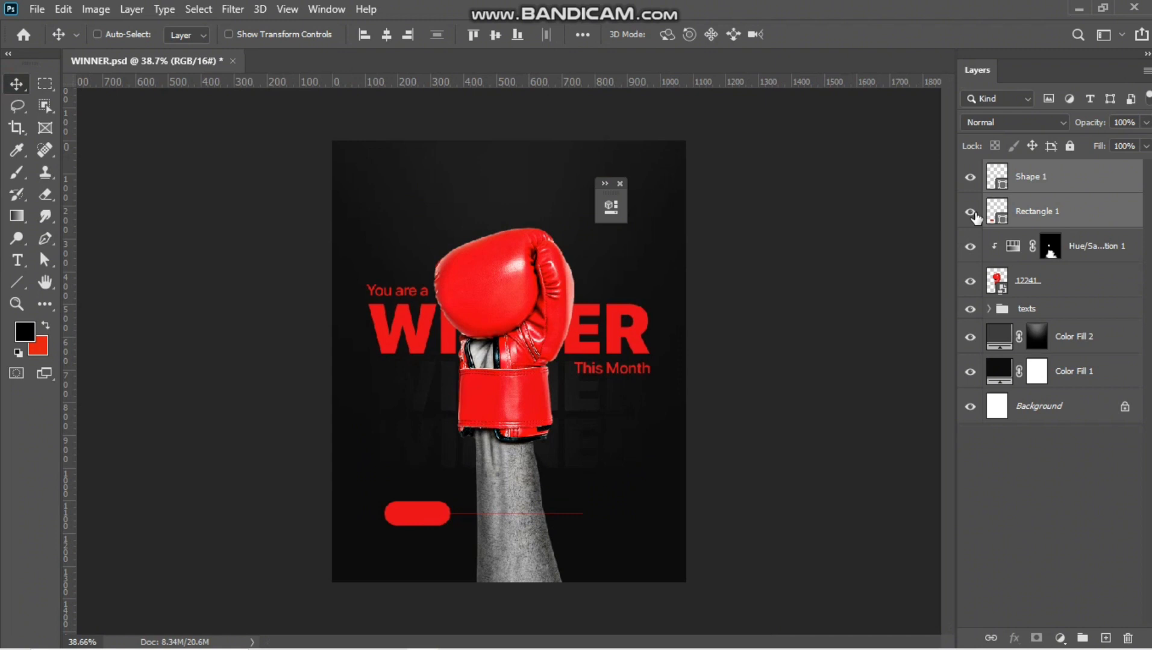
pyautogui.hotkey('ctrl', 'g')
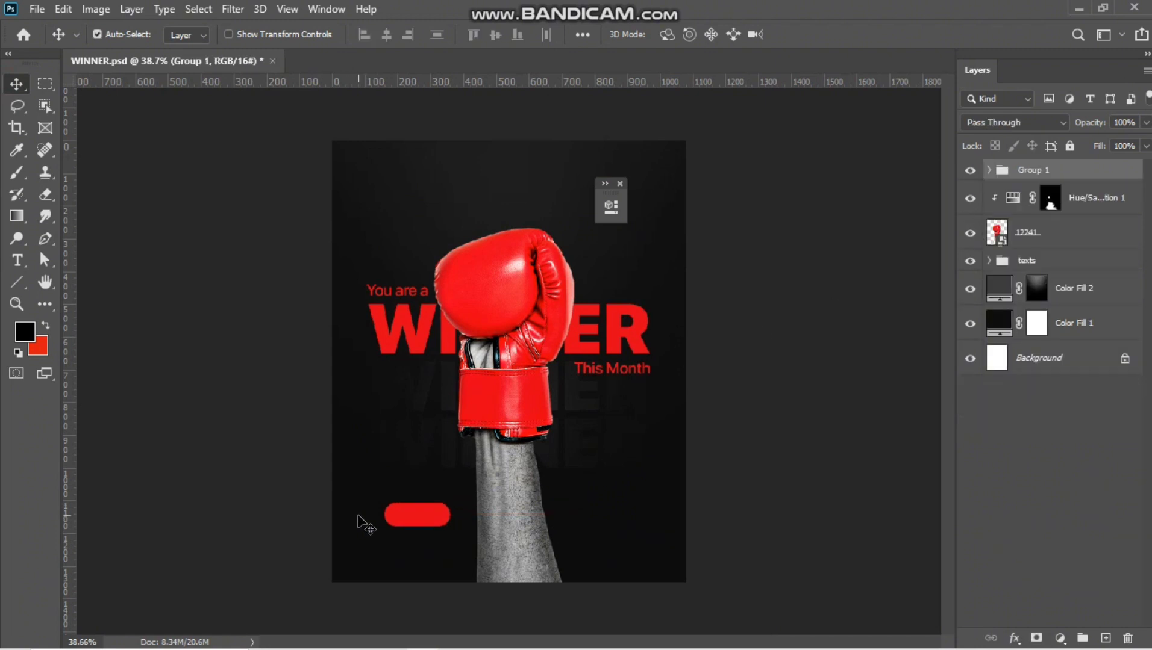
pyautogui.moveTo(440, 533); pyautogui.dragTo(438, 539)
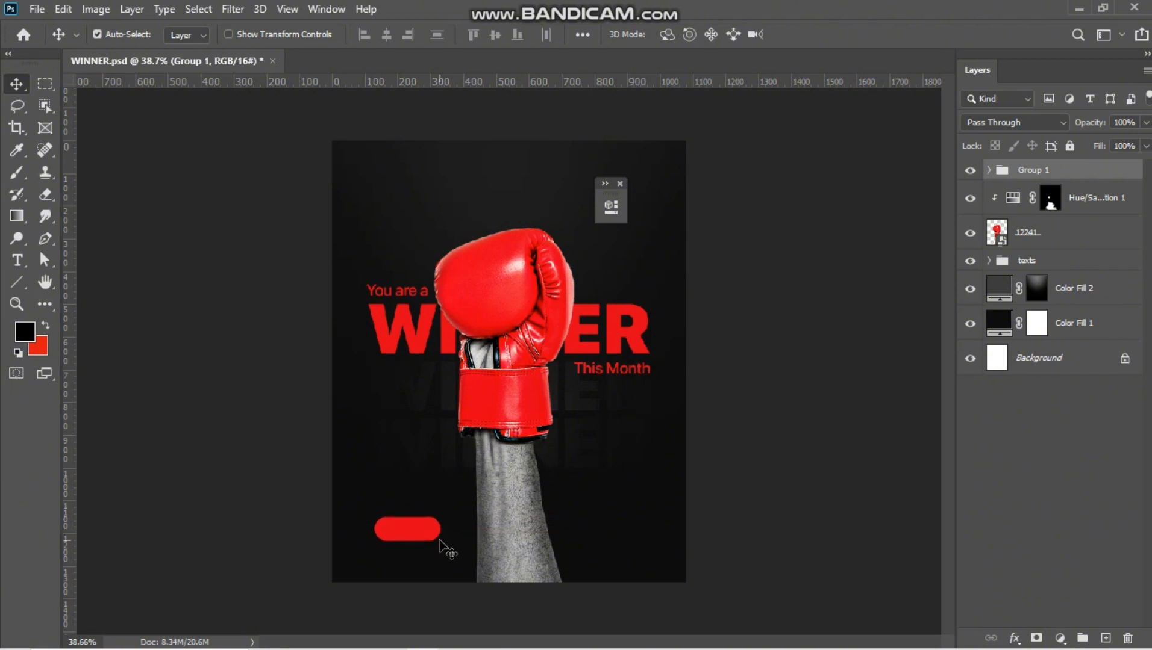
# Add a text layer reading "Sign up" just above the red pill.
pyautogui.scroll(5, 404, 569)
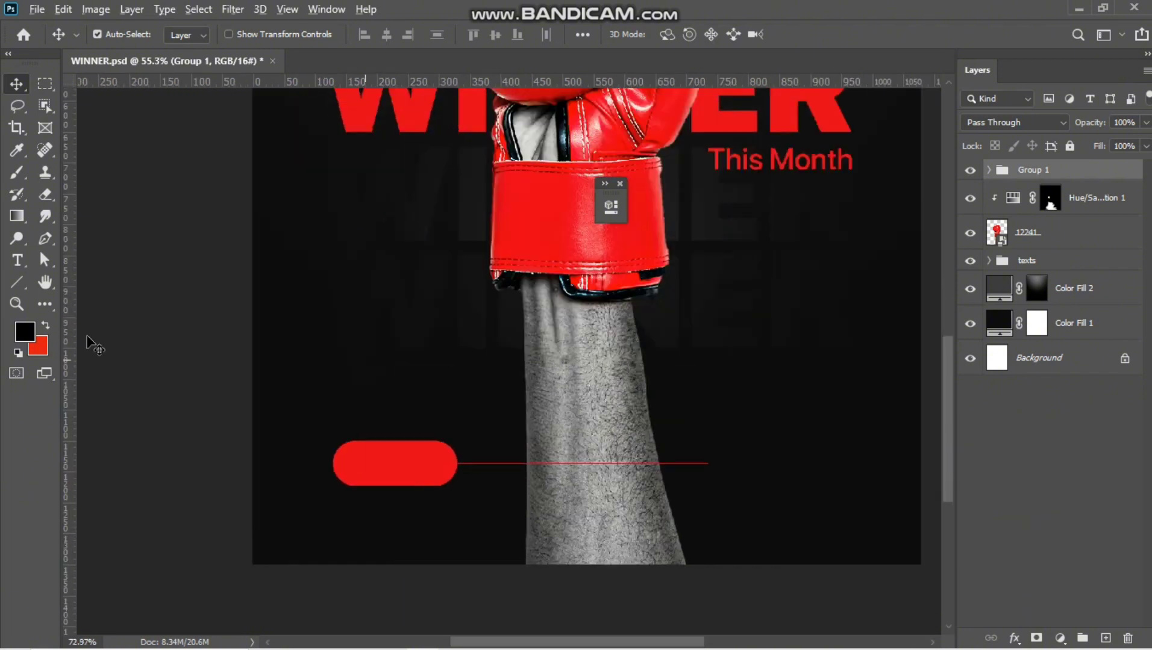
pyautogui.click(17, 261)
pyautogui.click(358, 403)
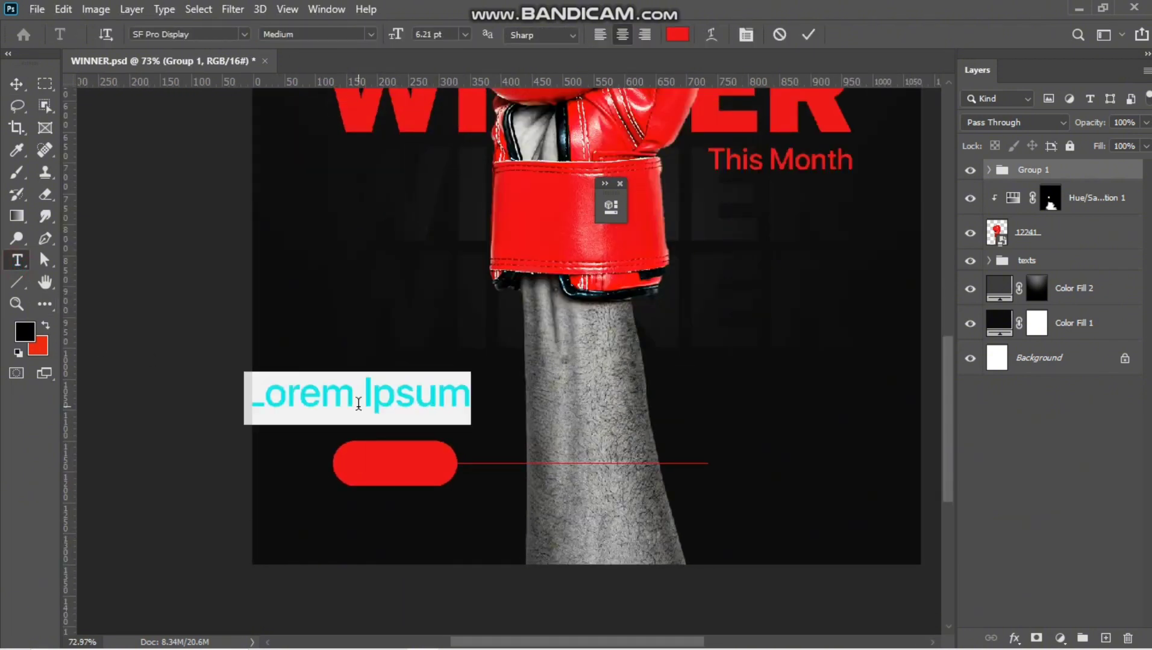
pyautogui.write('Sign uo')
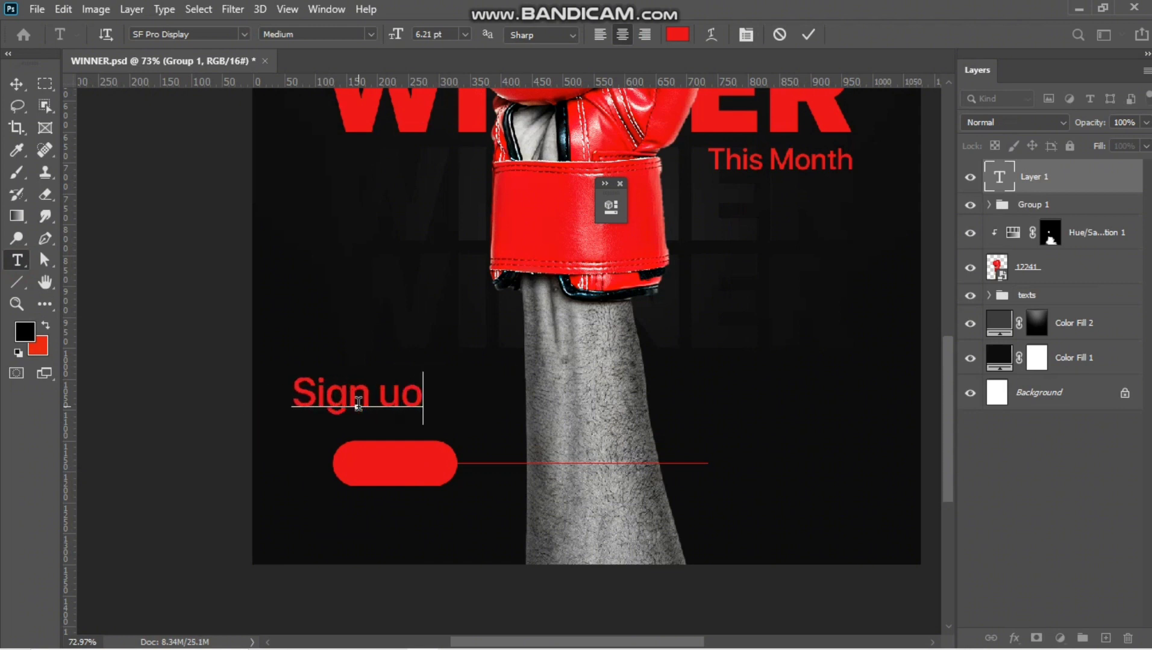
pyautogui.press('BackSpace')
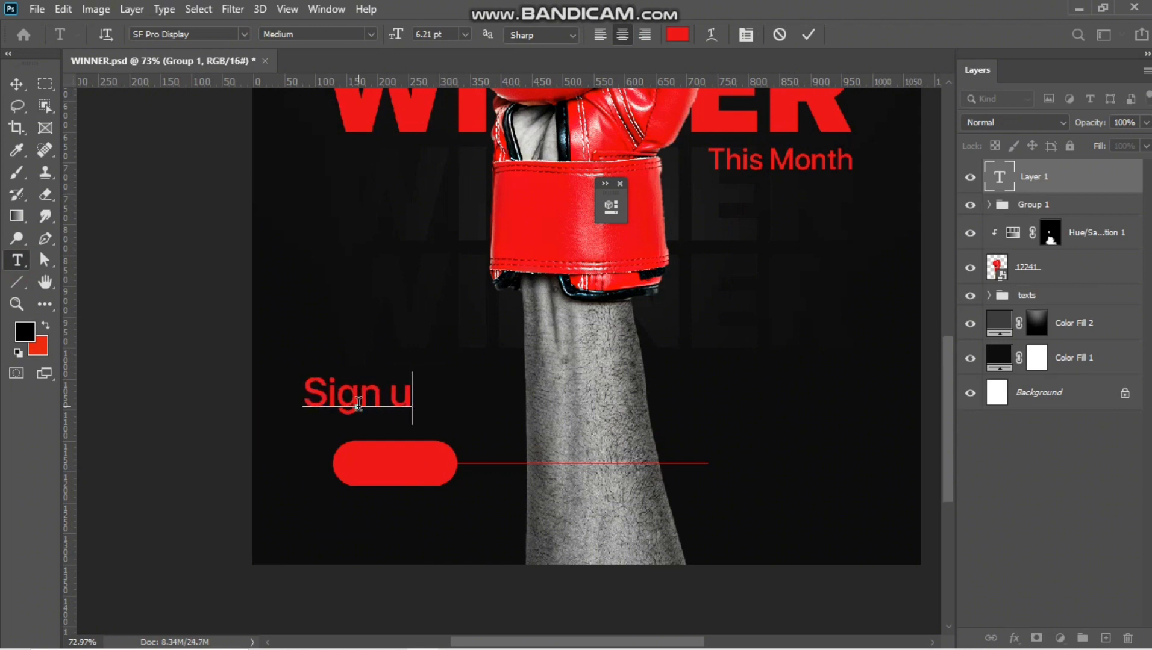
pyautogui.write('p')
# Set the colour of the whole "Sign up" text to white #ffffff.
pyautogui.hotkey('ctrl', 'a')
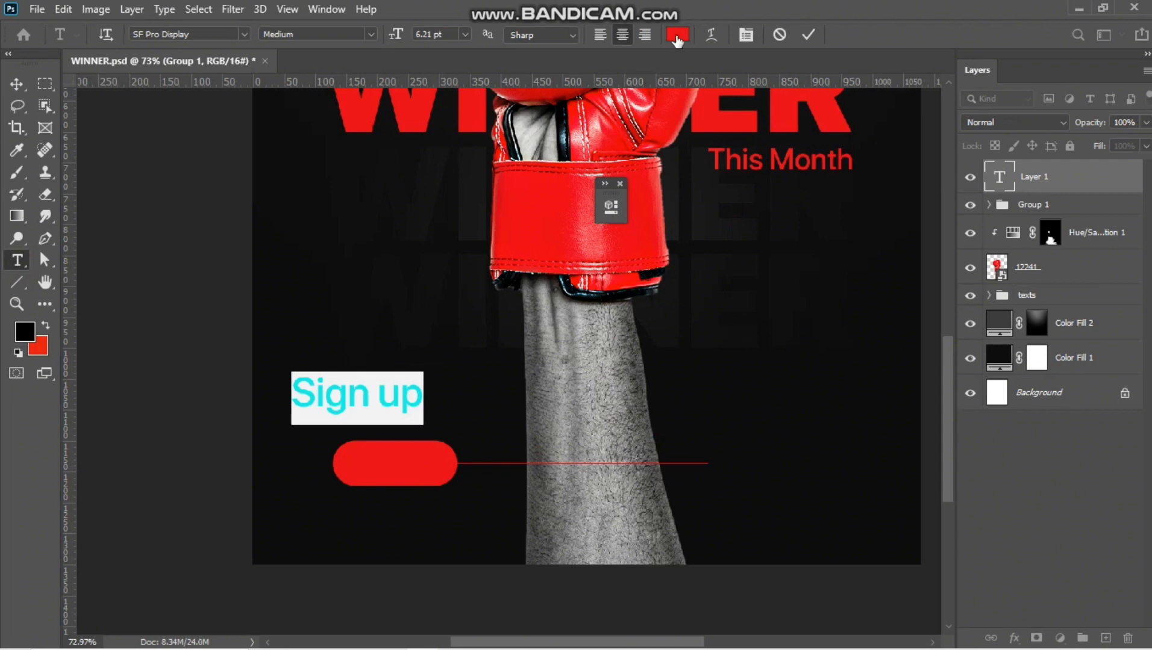
pyautogui.click(677, 37)
pyautogui.write('ffffff')
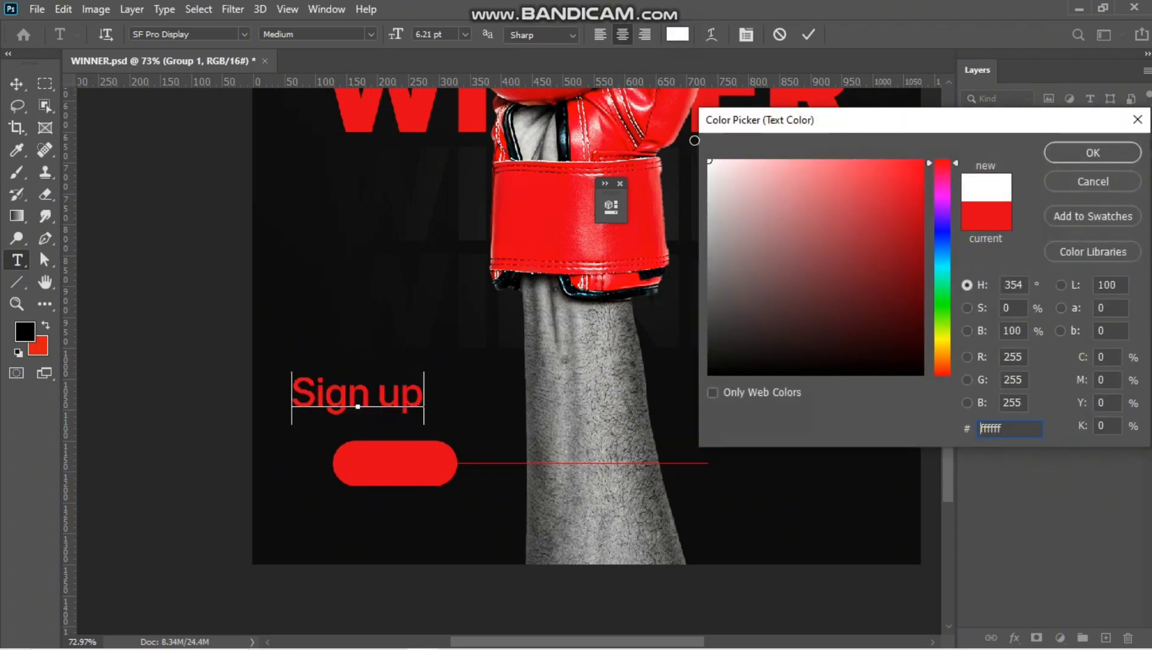
pyautogui.click(1092, 152)
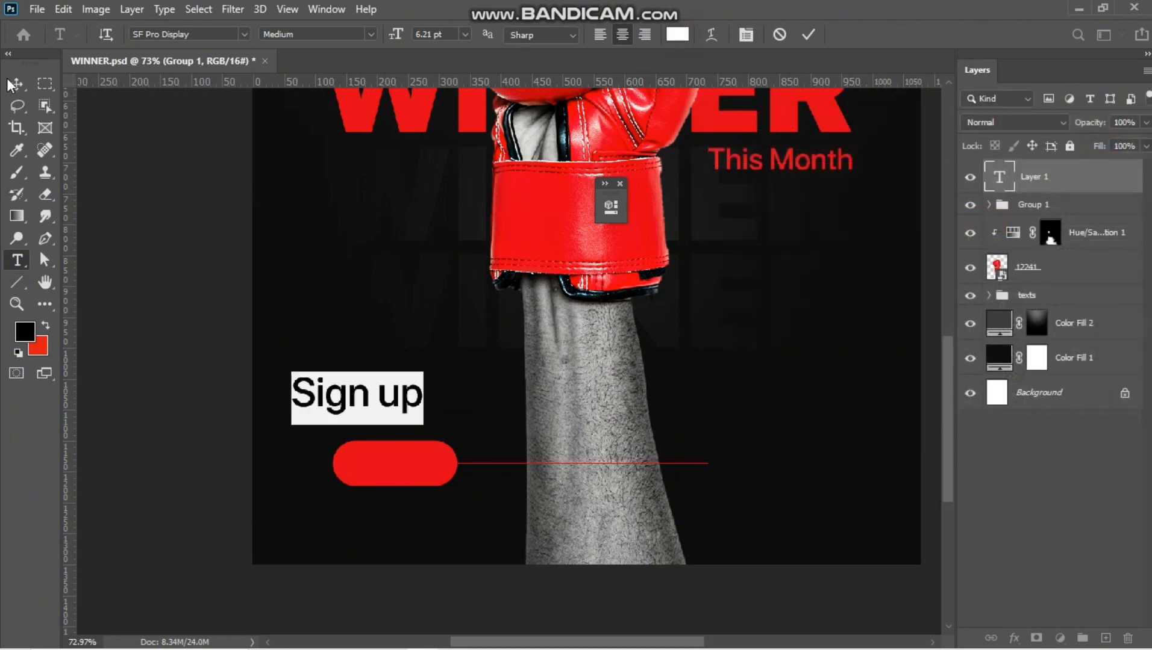
# Scale the "Sign up" text to about 43% and place it inside the red pill.
pyautogui.click(9, 85)
pyautogui.hotkey('ctrl', 't')
pyautogui.moveTo(424, 370); pyautogui.dragTo(406, 471)
# Align the vertical centres of the "Sign up" text and the pill's Rectangle 1 layer.
pyautogui.click(1076, 178)
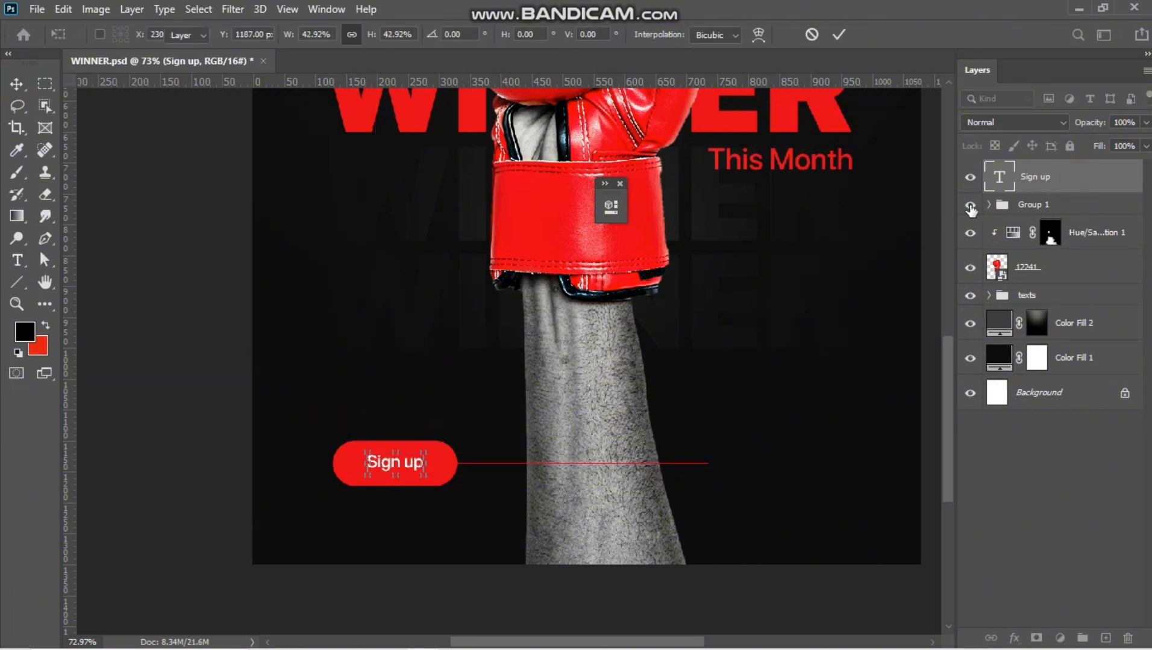
pyautogui.click(988, 205)
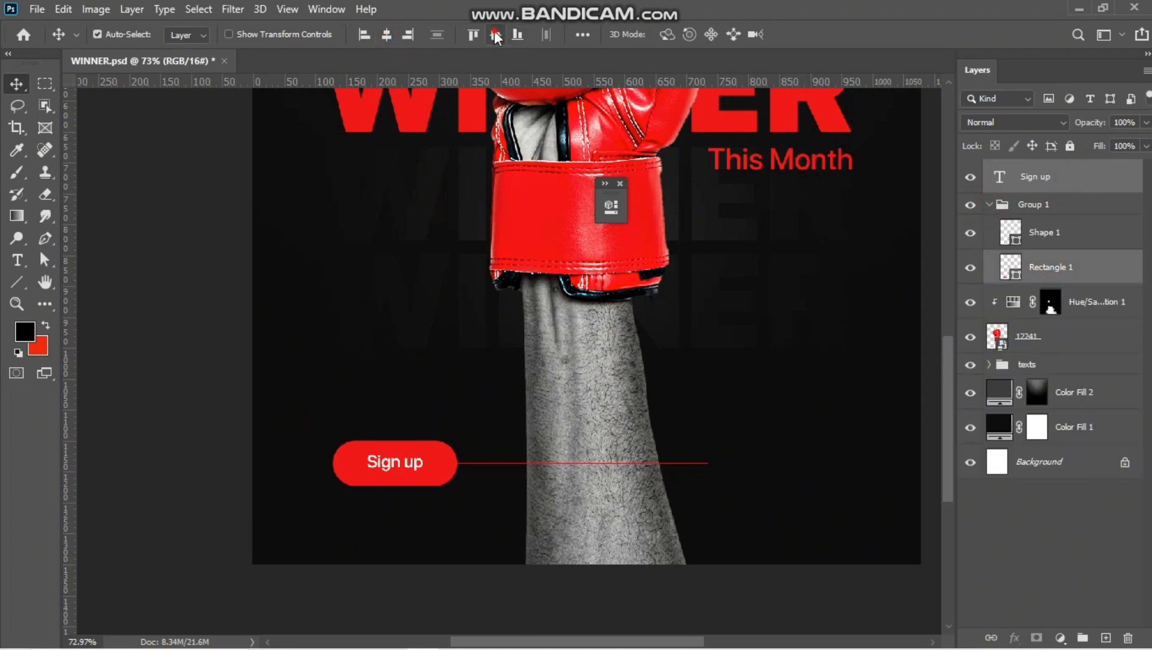
pyautogui.click(988, 205)
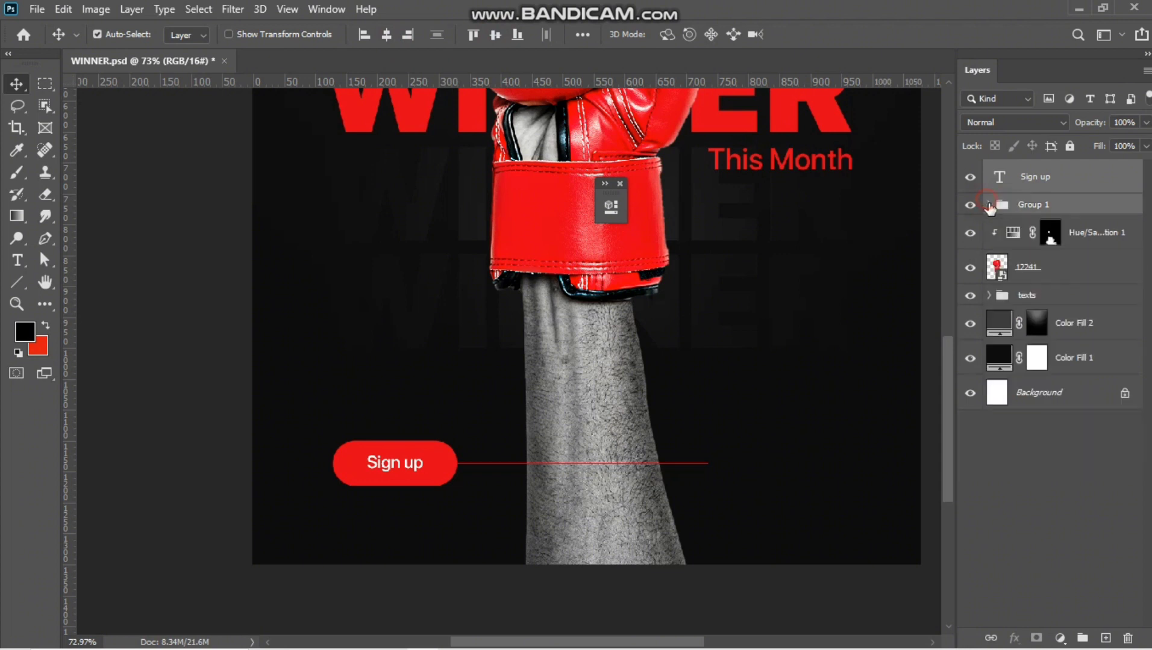
# Move the "Sign up" text layer into the pill and line group and rename that group CTA.
pyautogui.hotkey('ctrl', 'g')
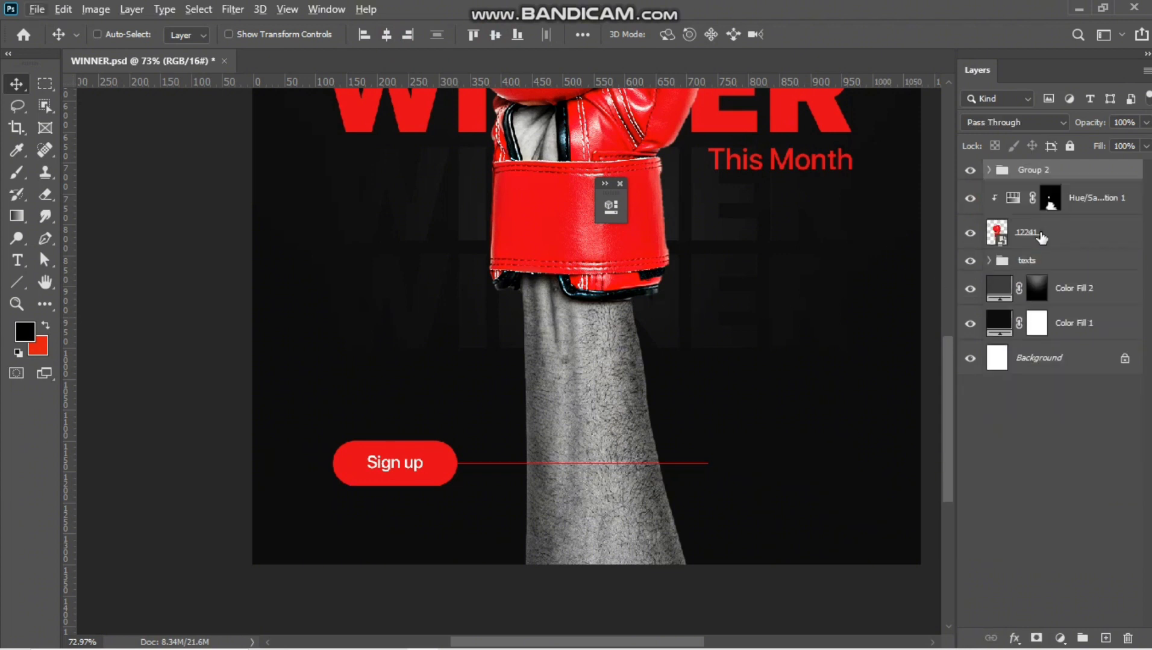
pyautogui.hotkey('ctrl', 'z')
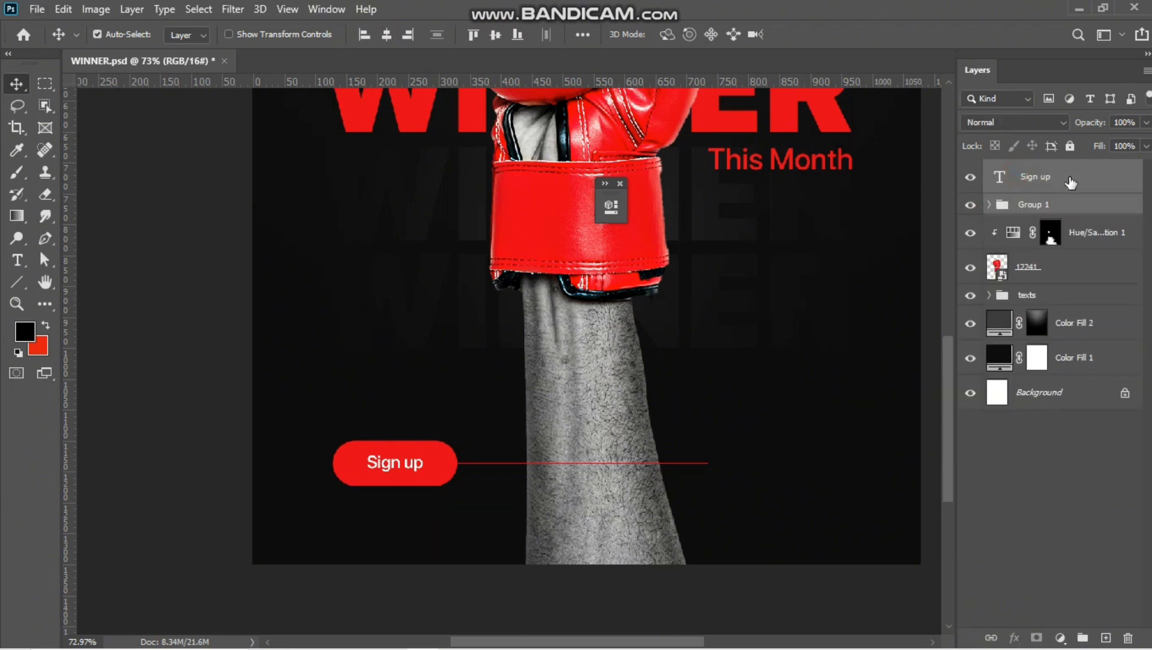
pyautogui.click(1070, 182)
pyautogui.moveTo(1029, 178); pyautogui.dragTo(1029, 205)
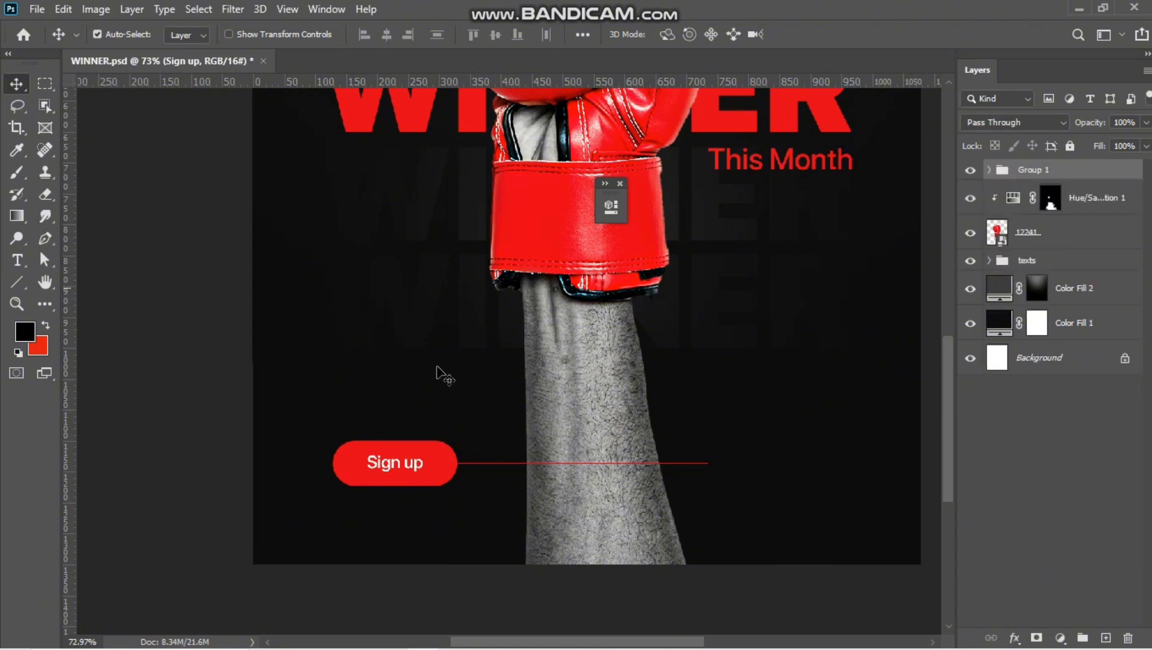
pyautogui.click(1076, 176)
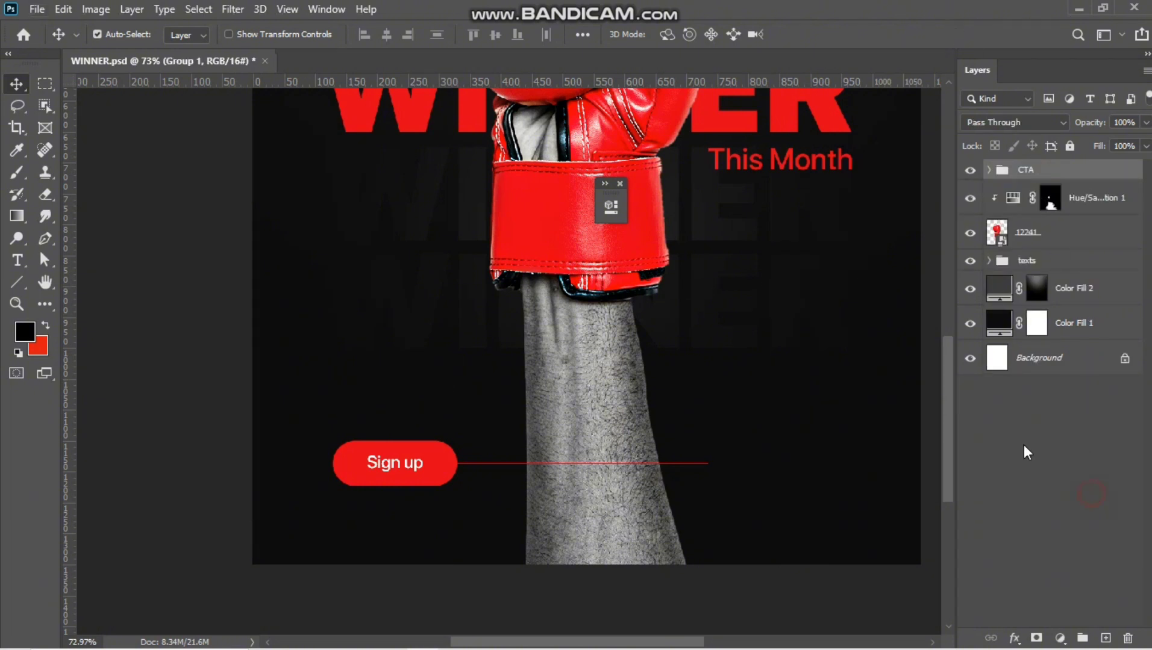
pyautogui.scroll(-5, 702, 336)
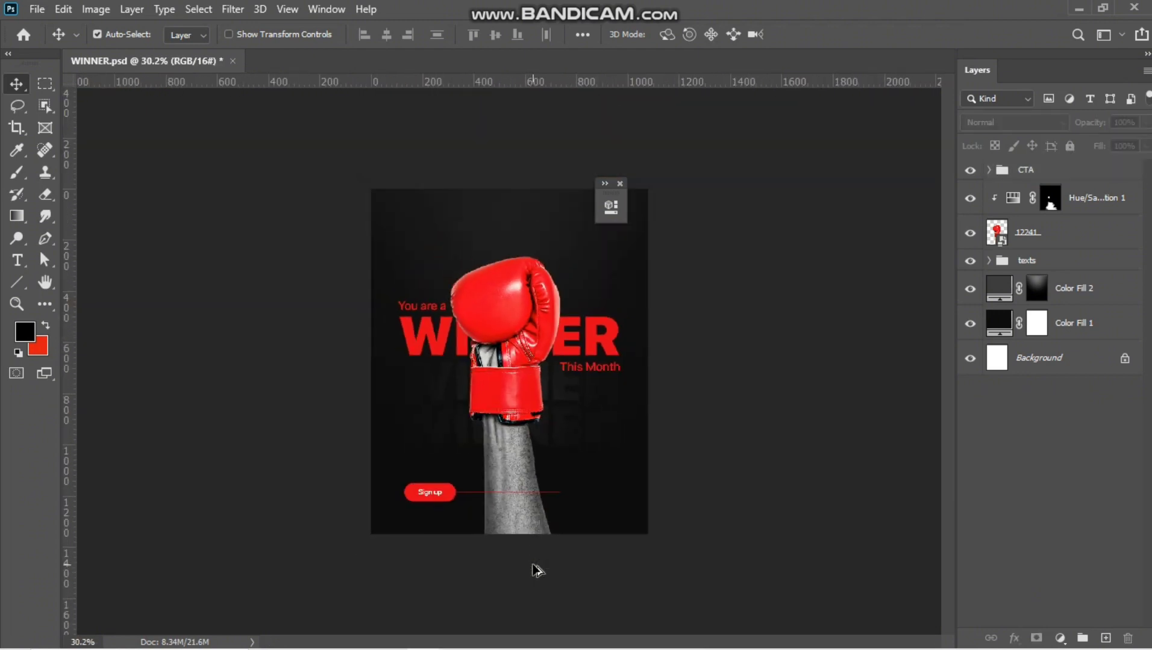
pyautogui.scroll(2, 537, 570)
pyautogui.scroll(4, 612, 581)
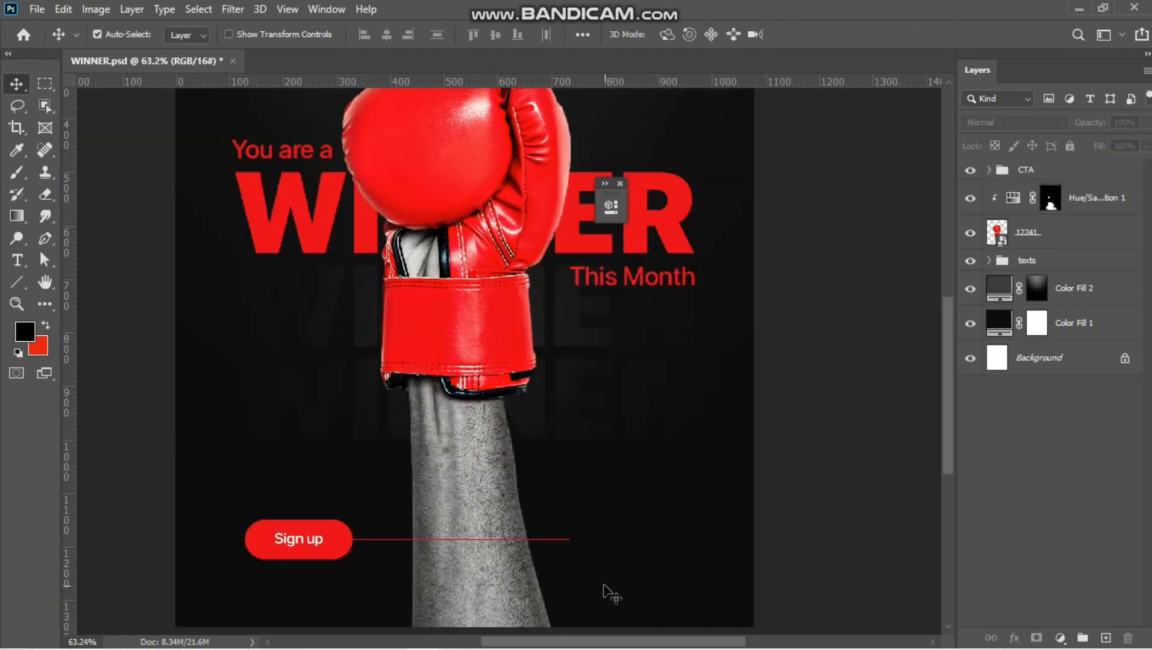
pyautogui.scroll(1, 642, 587)
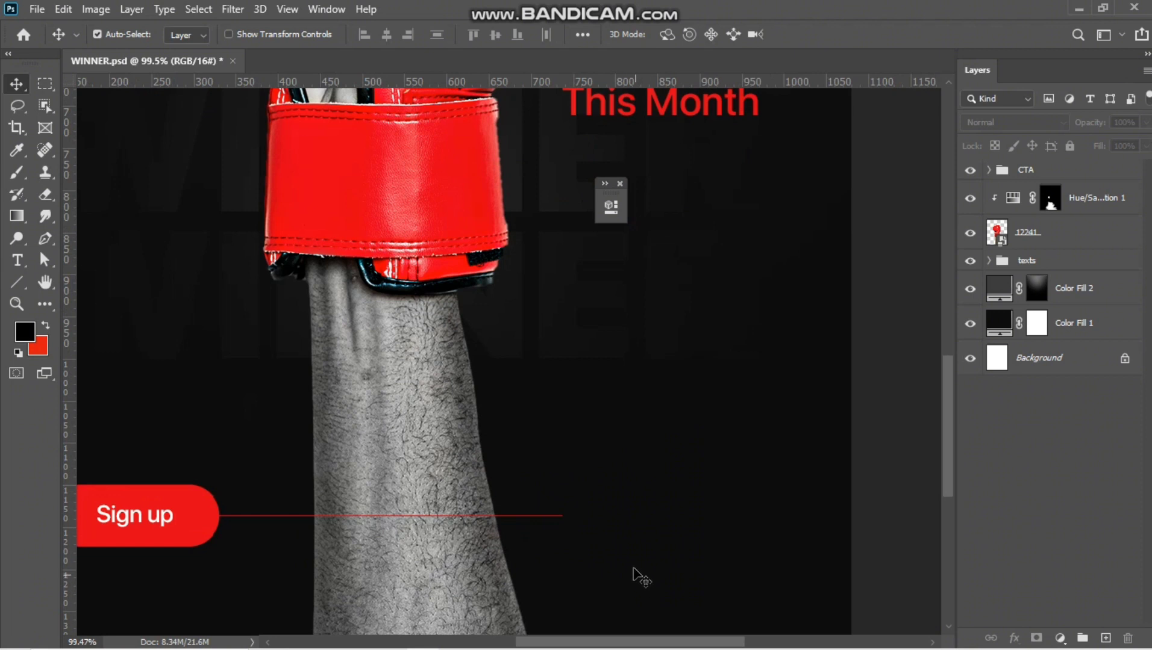
pyautogui.click(17, 282)
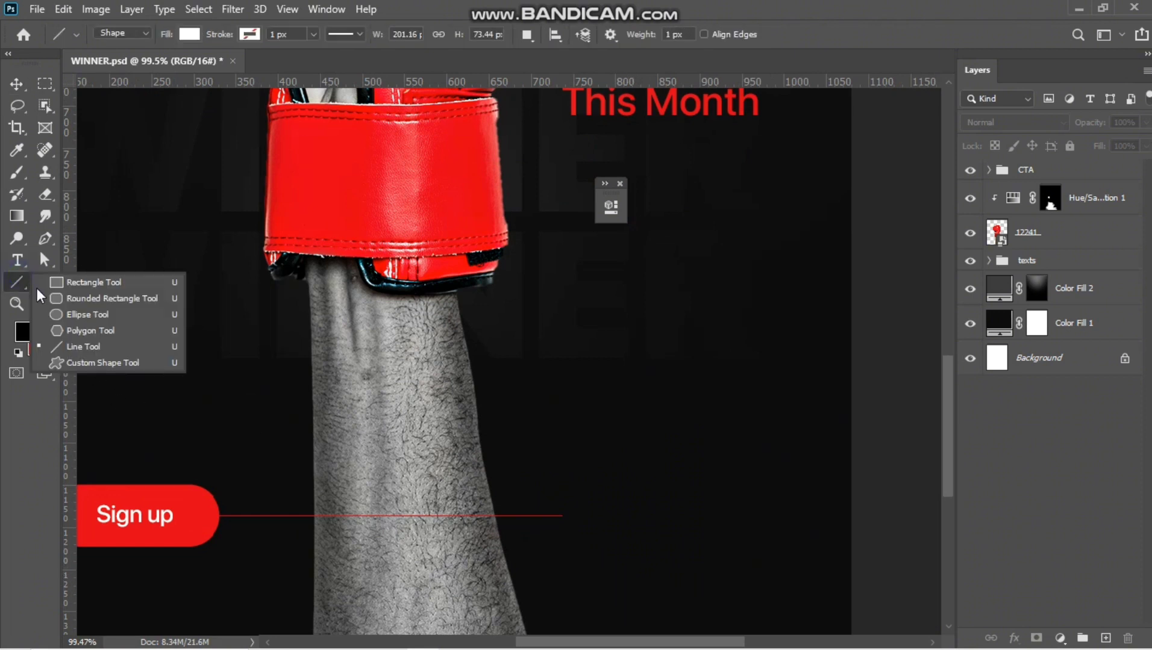
pyautogui.click(60, 344)
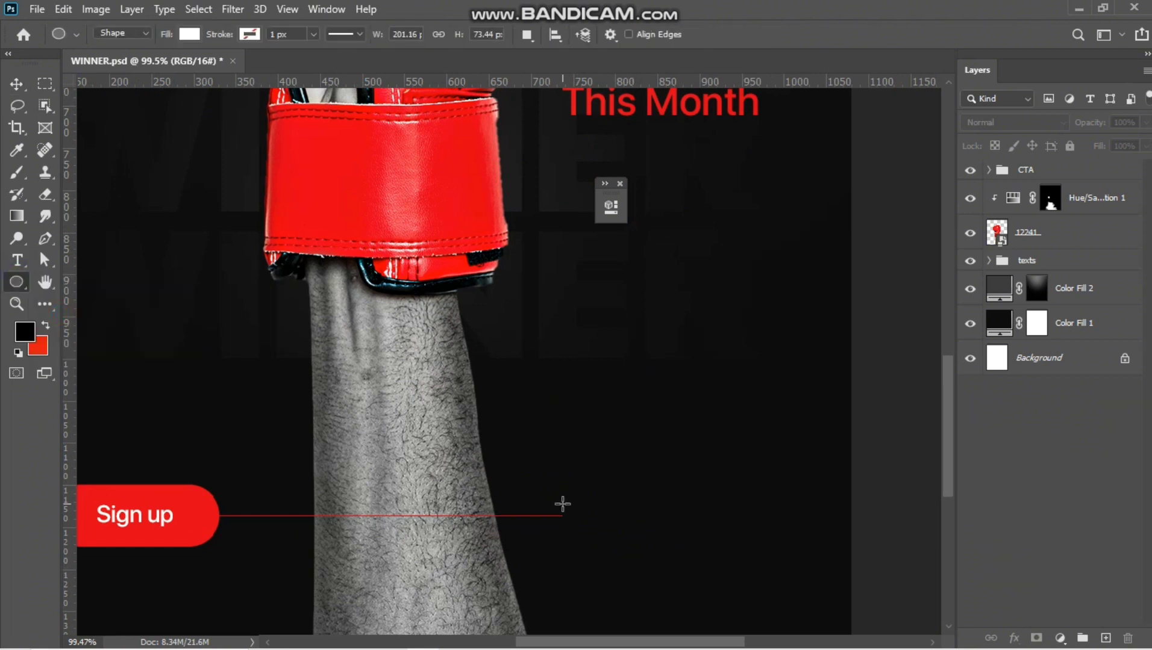
pyautogui.moveTo(563, 504); pyautogui.dragTo(596, 552)
pyautogui.click(566, 197)
pyautogui.hotkey('ctrl', 'z')
# Draw a white square of about 39 by 39 px at the free end of the line with 5 px corner radii.
pyautogui.click(17, 282)
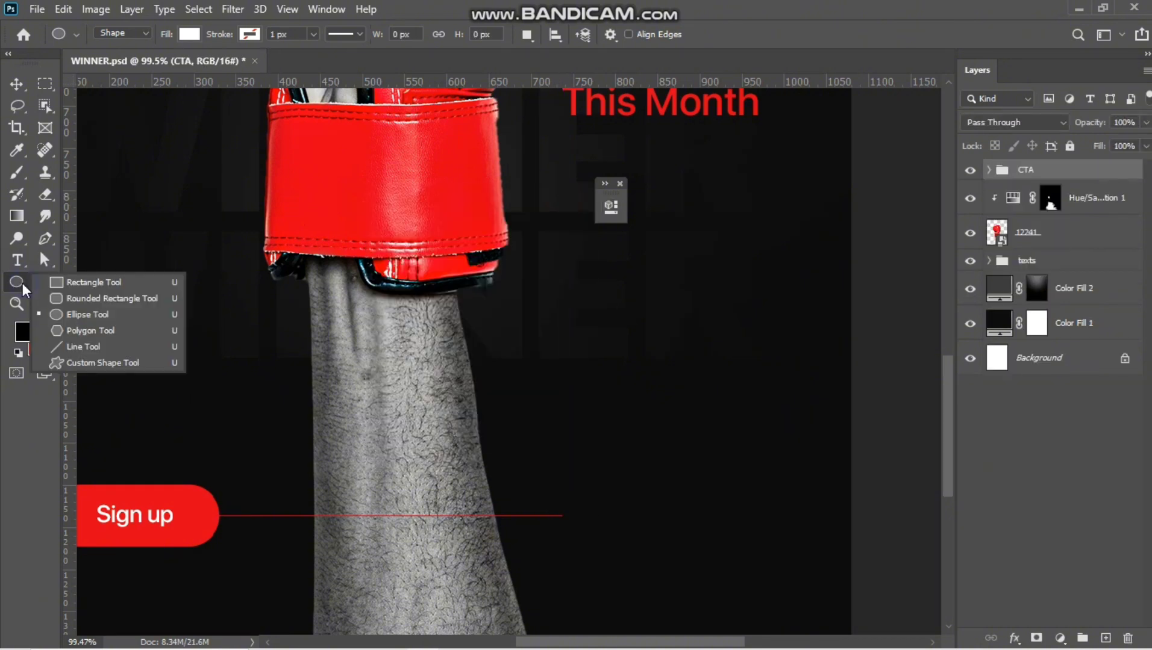
pyautogui.click(60, 283)
pyautogui.moveTo(562, 497); pyautogui.dragTo(597, 533)
pyautogui.click(381, 371)
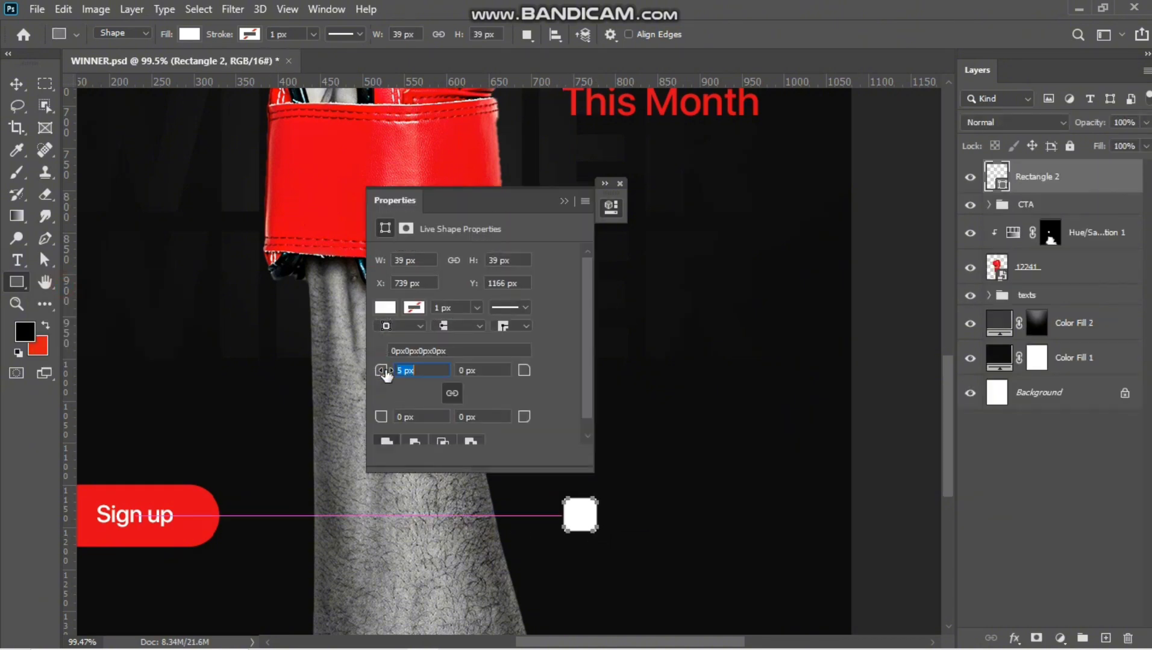
pyautogui.click(565, 203)
# Skew the small white square by about 11 degrees into a slanted parallelogram.
pyautogui.click(17, 85)
pyautogui.scroll(4, 696, 545)
pyautogui.hotkey('ctrl', 't')
pyautogui.moveTo(554, 527); pyautogui.dragTo(546, 526)
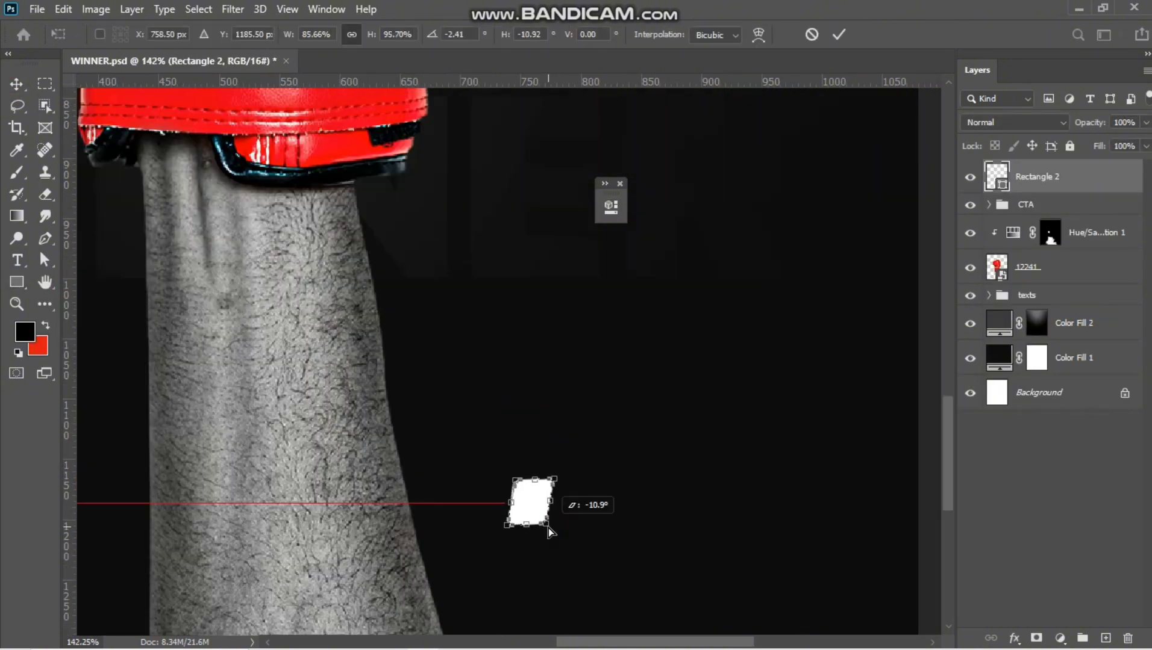
pyautogui.press('Return')
# Duplicate the white parallelogram, offset the copy, and distort it into a spiky bolt shape against the original's edge.
pyautogui.hotkey('ctrl', 'j')
pyautogui.hotkey('shift', 'Right')
pyautogui.hotkey('shift', 'Right')
pyautogui.hotkey('shift', 'Right')
pyautogui.hotkey('shift', 'Right')
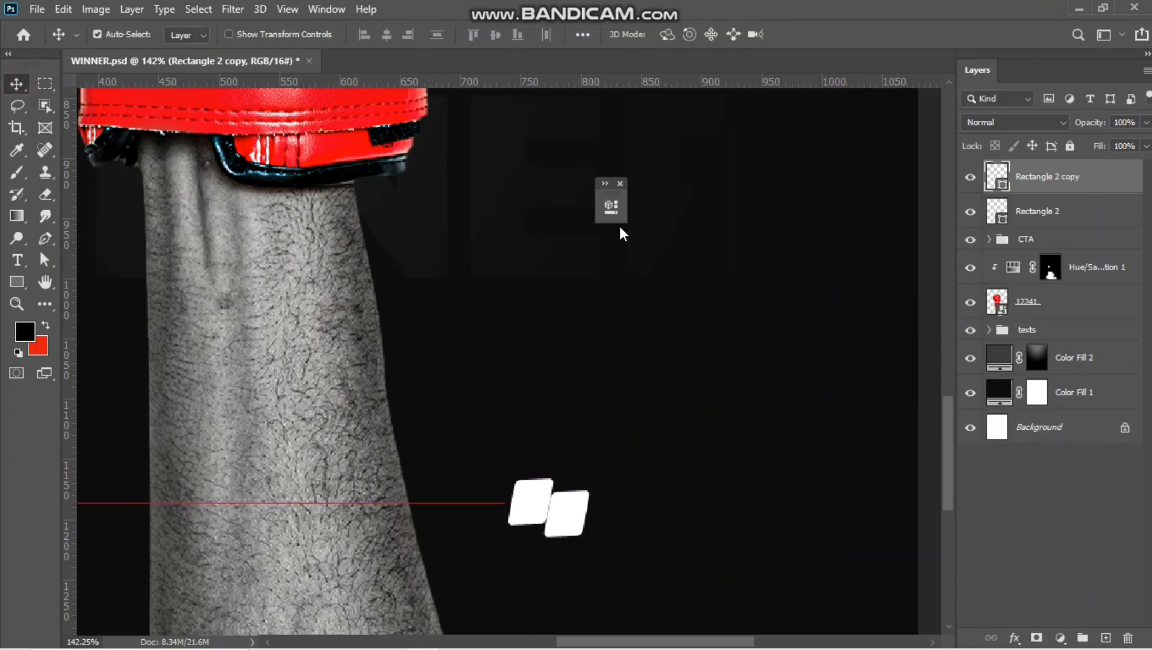
pyautogui.hotkey('ctrl', 't')
pyautogui.moveTo(581, 538); pyautogui.dragTo(558, 526)
pyautogui.press('Return')
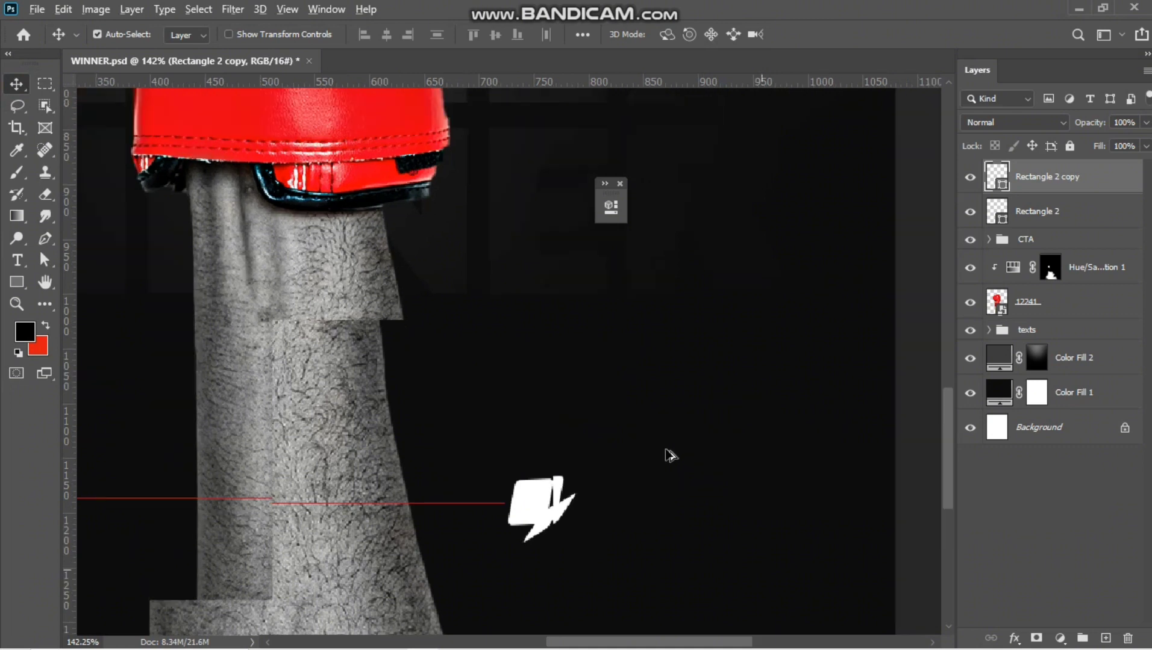
# Recolour the bolt-shaped copy beside the white parallelogram with the red sampled from the WINNER lettering.
pyautogui.scroll(-5, 670, 456)
pyautogui.doubleClick(996, 177)
pyautogui.click(628, 318)
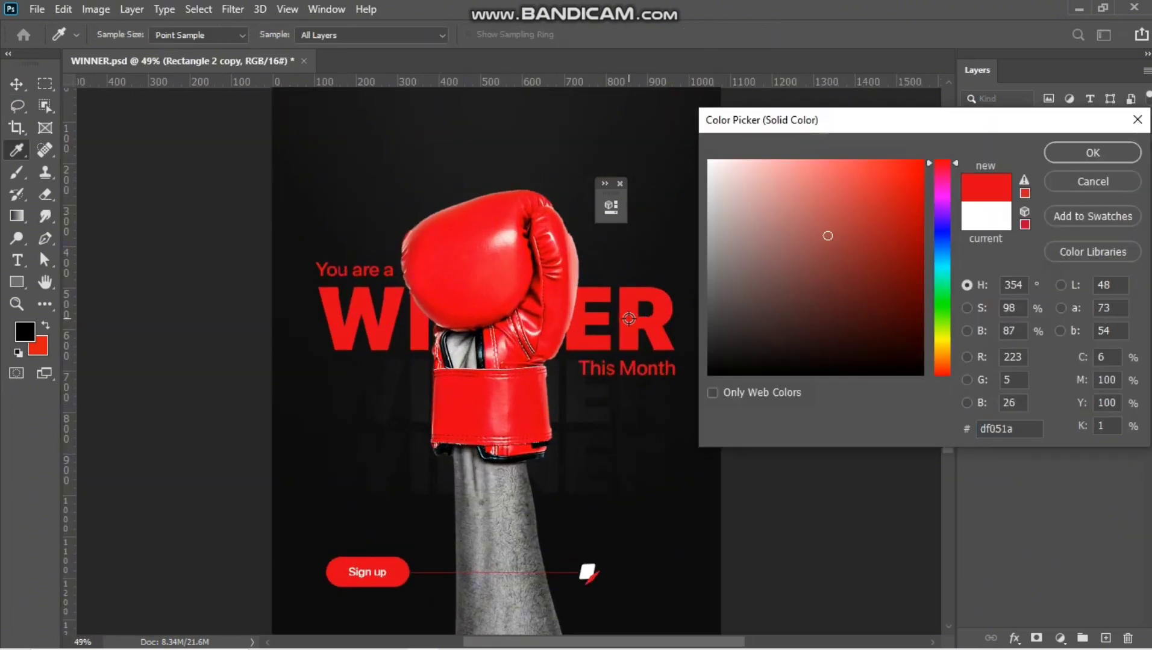
pyautogui.click(1092, 153)
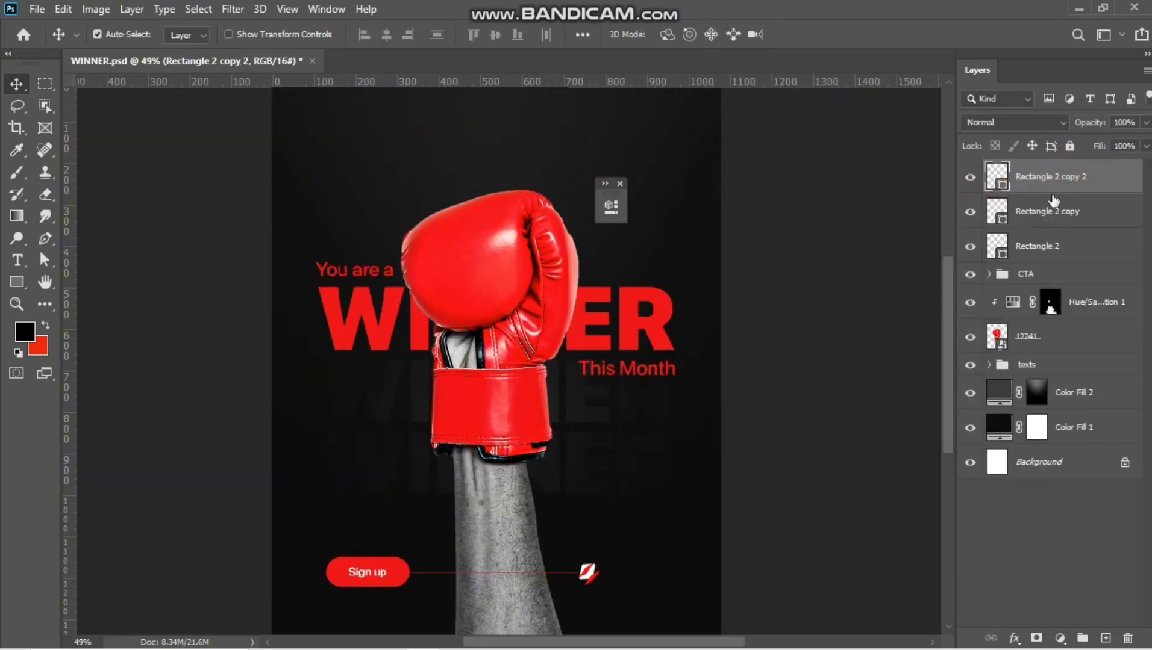
# Place the second red bolt copy behind the white parallelogram and enlarge it so its tips extend past both sides.
pyautogui.scroll(5, 596, 591)
pyautogui.hotkey('ctrl', '[')
pyautogui.hotkey('ctrl', '[')
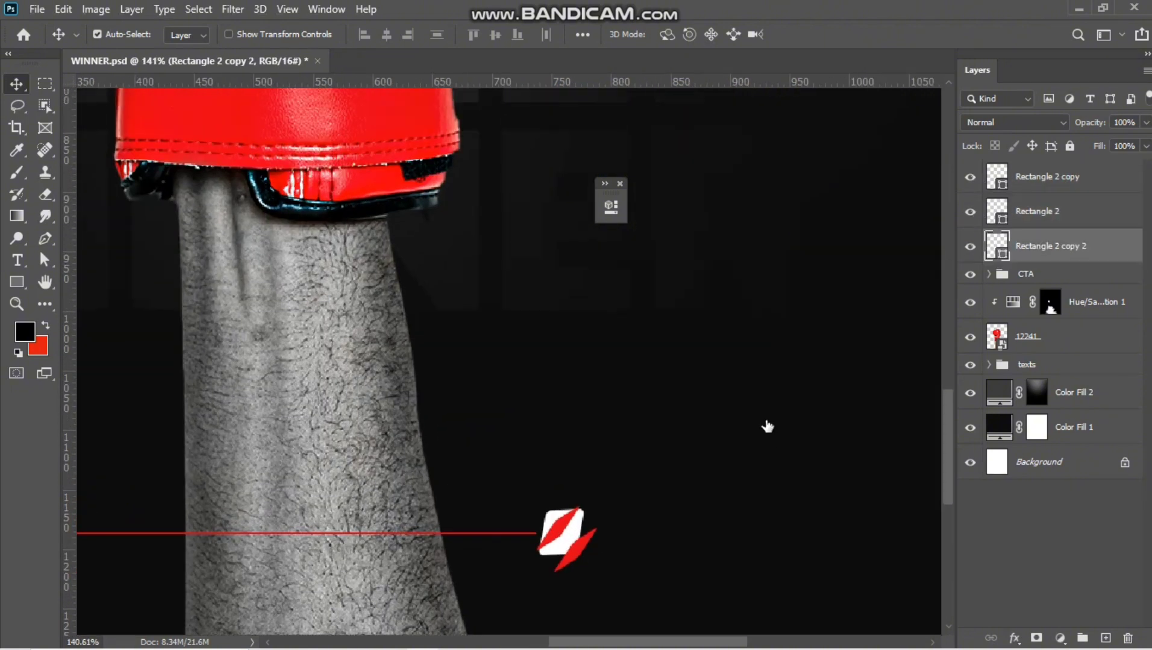
pyautogui.hotkey('ctrl', 't')
pyautogui.moveTo(579, 501); pyautogui.dragTo(597, 496)
pyautogui.press('Return')
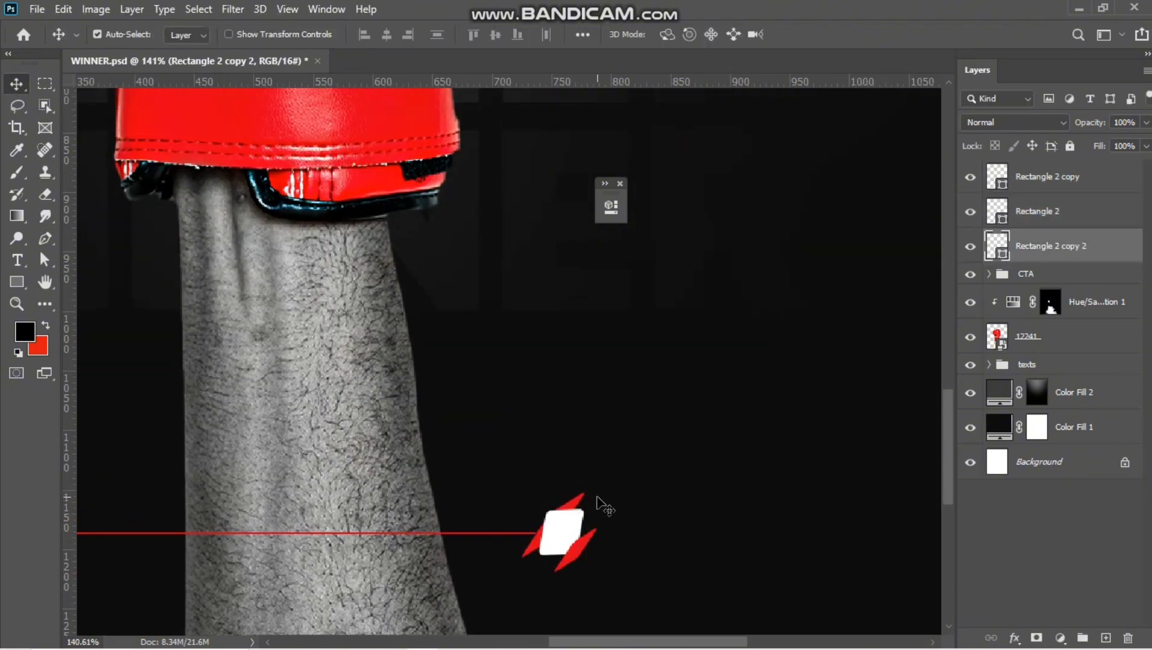
# Widen the red bolt behind the white parallelogram so it frames the parallelogram's upper-left edge.
pyautogui.scroll(-5, 602, 506)
pyautogui.scroll(1, 563, 580)
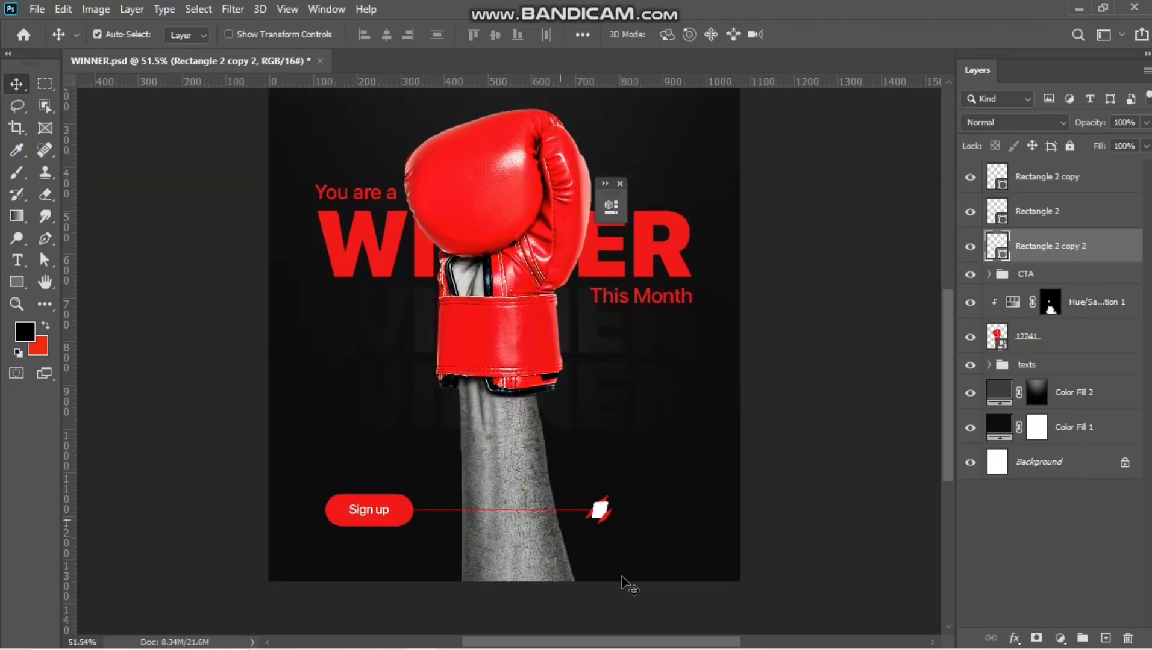
pyautogui.scroll(4, 621, 577)
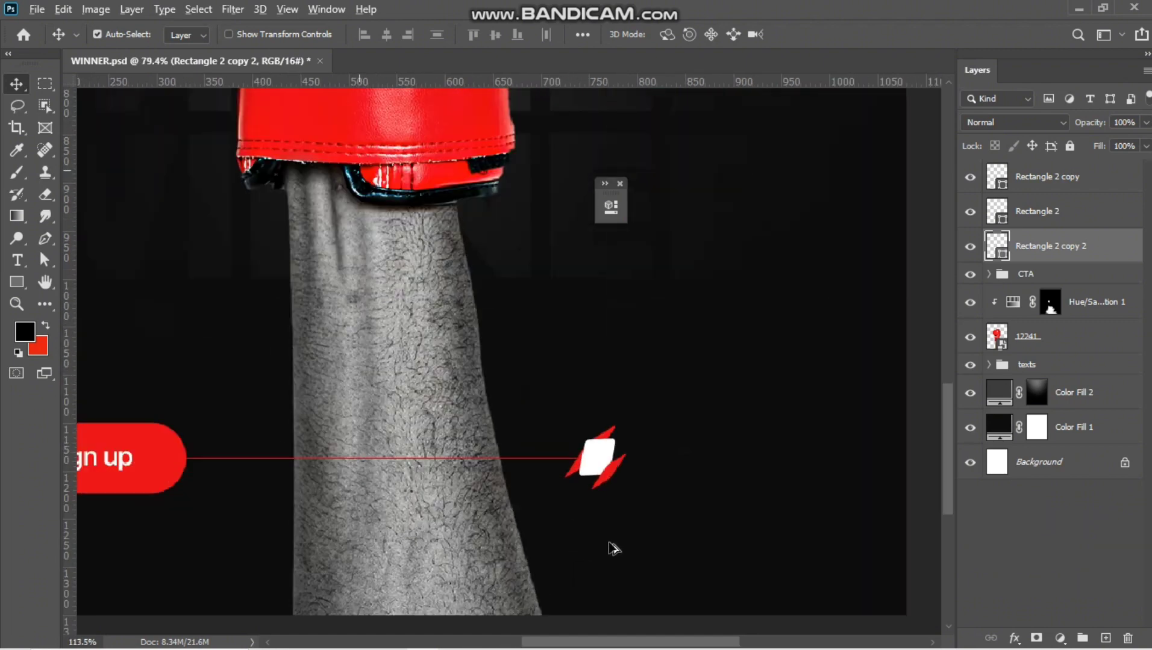
pyautogui.hotkey('ctrl', 't')
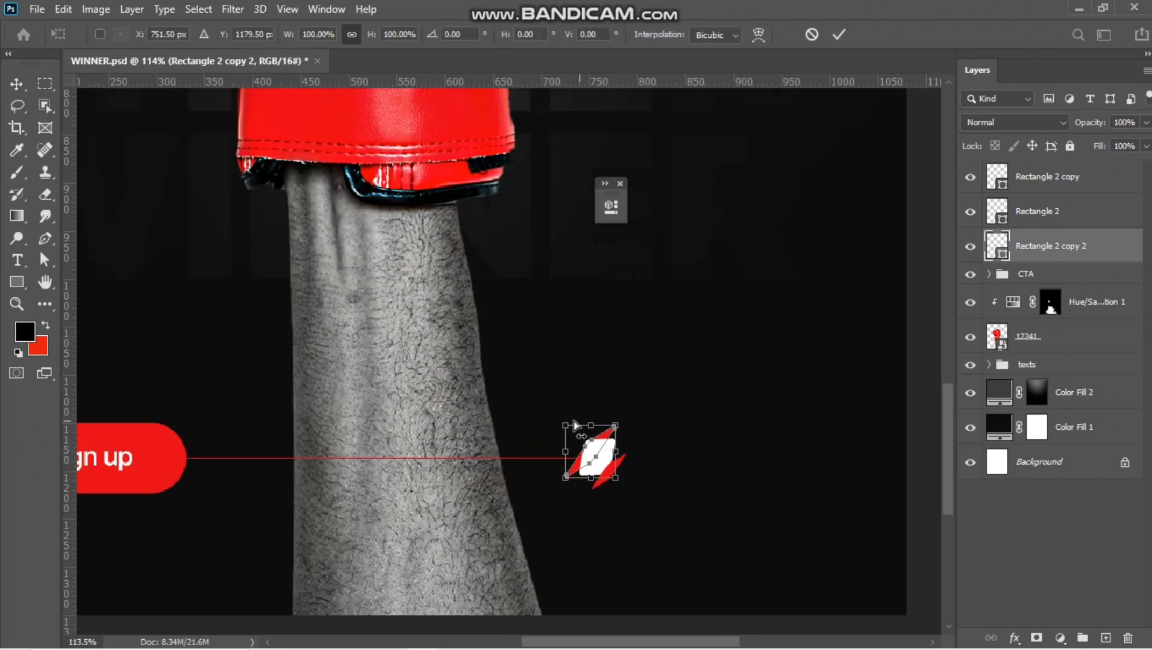
pyautogui.moveTo(566, 428); pyautogui.dragTo(535, 404)
pyautogui.press('Return')
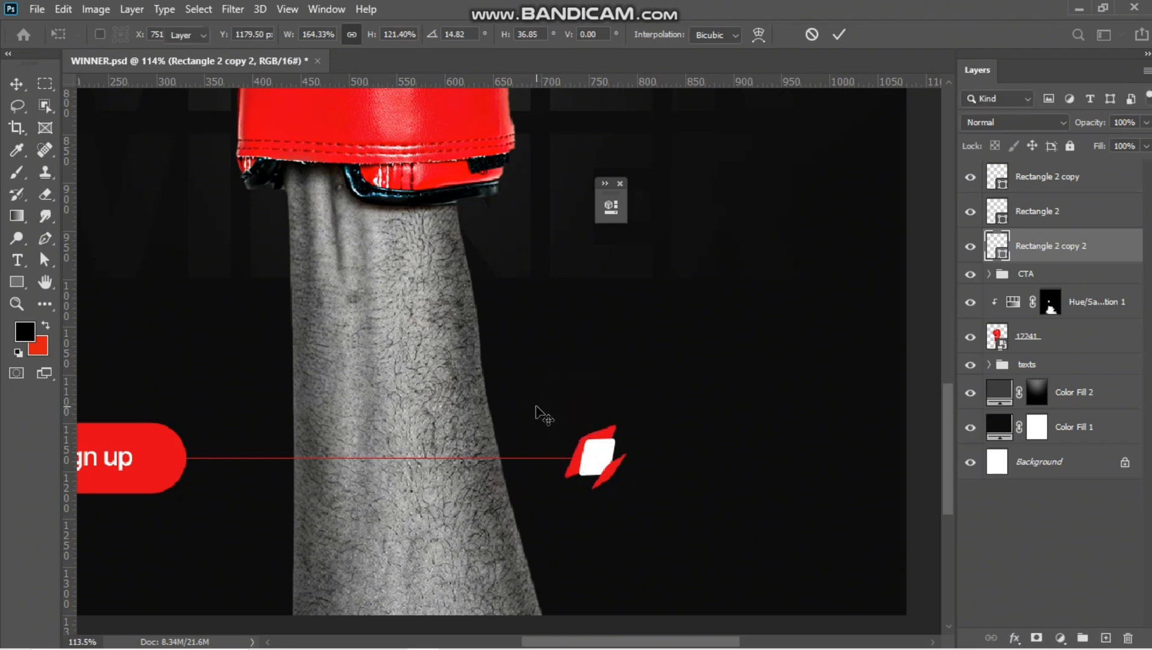
# Group the three emblem shape layers and name the group LOGO.
pyautogui.scroll(-6, 622, 499)
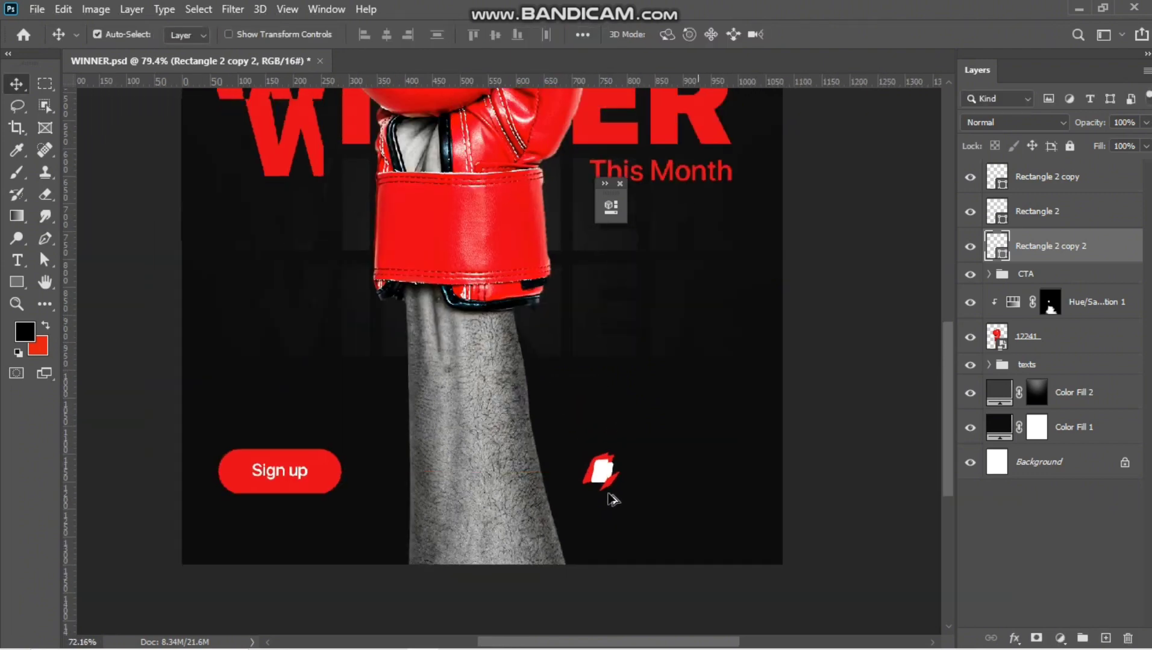
pyautogui.keyDown('shift'); pyautogui.click(1067, 188); pyautogui.keyUp('shift')
pyautogui.hotkey('ctrl', 'g')
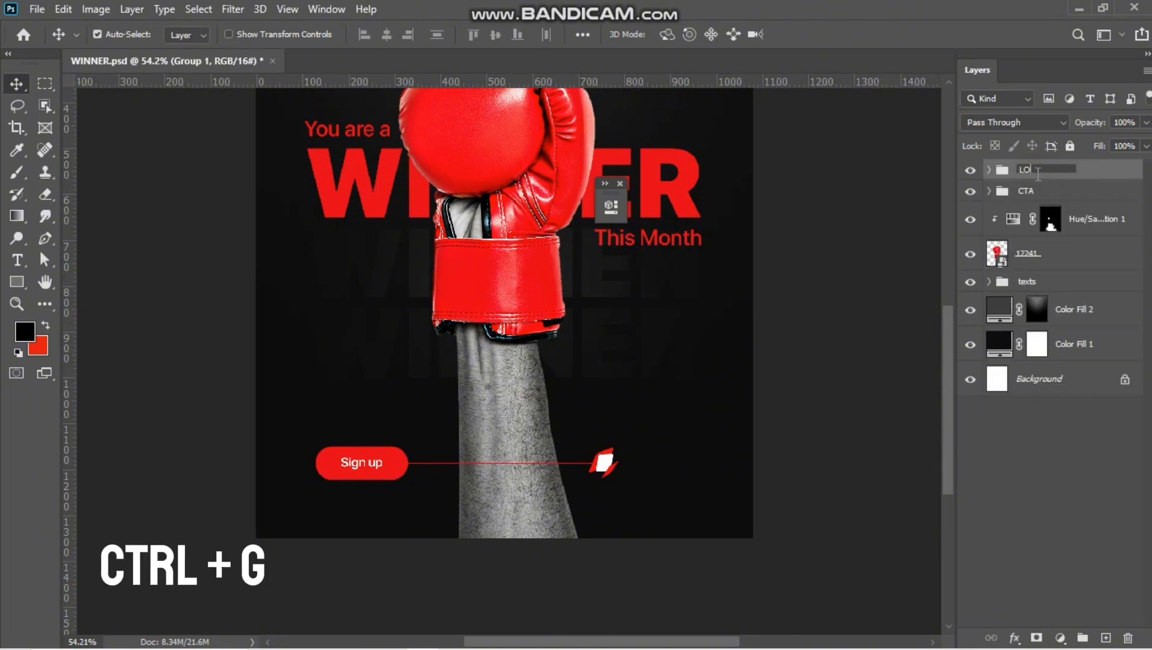
pyautogui.press('Return')
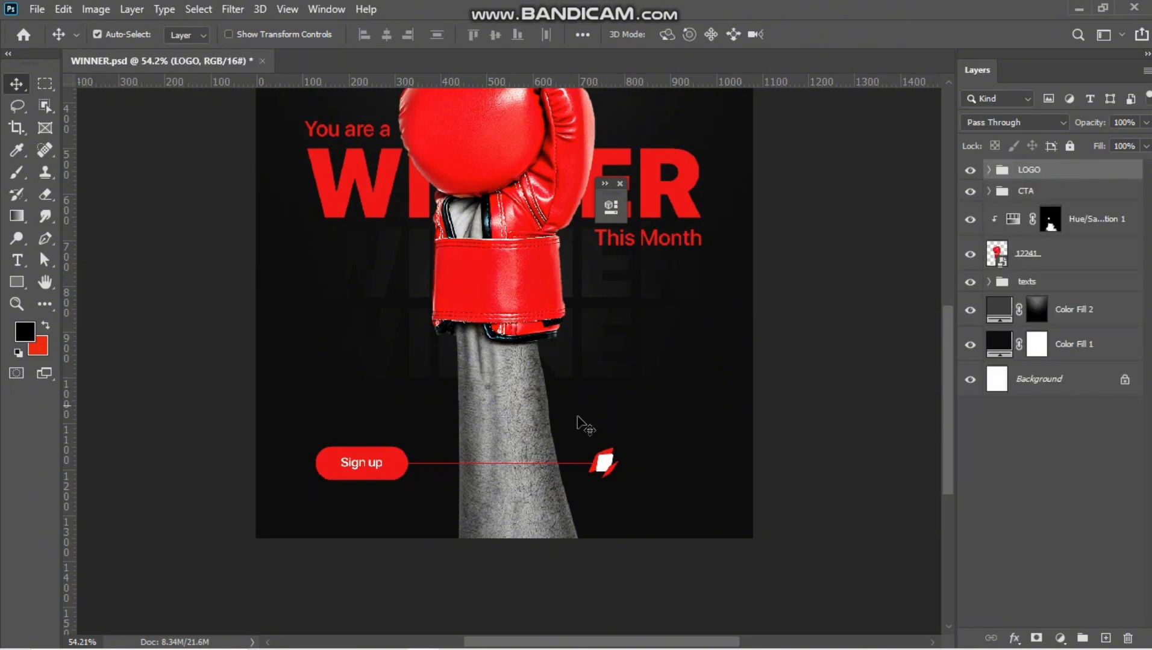
# Duplicate the LOGO group and scale the copy up to about 1083%.
pyautogui.scroll(-3, 572, 421)
pyautogui.rightClick(1054, 170)
pyautogui.click(1085, 172)
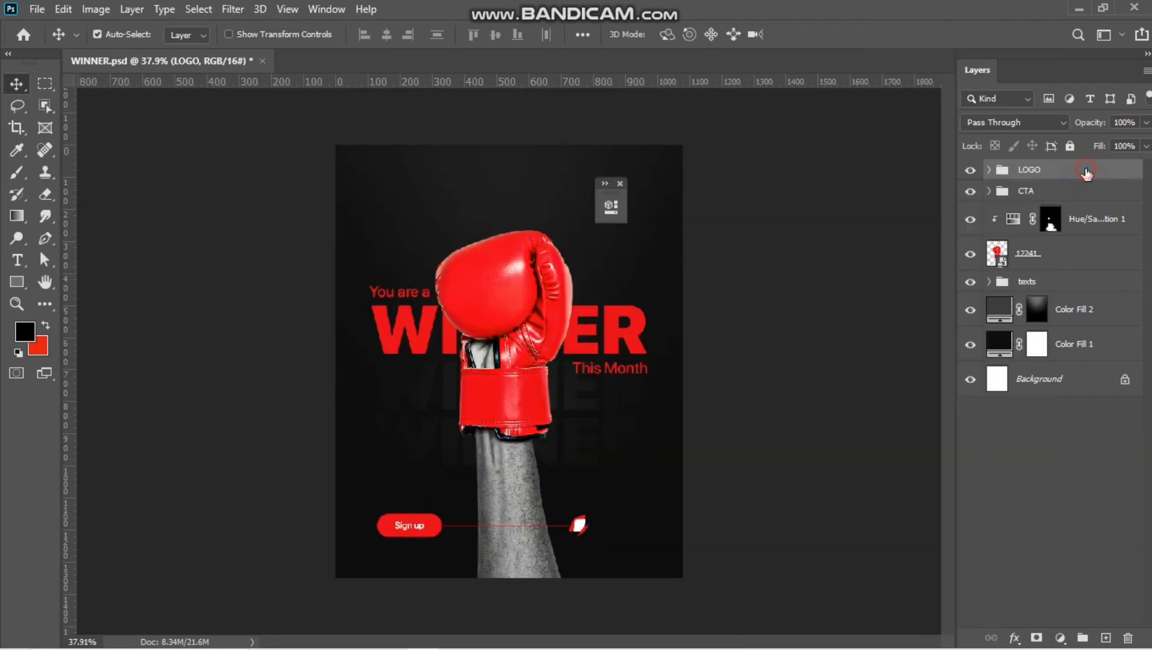
pyautogui.hotkey('ctrl', 'j')
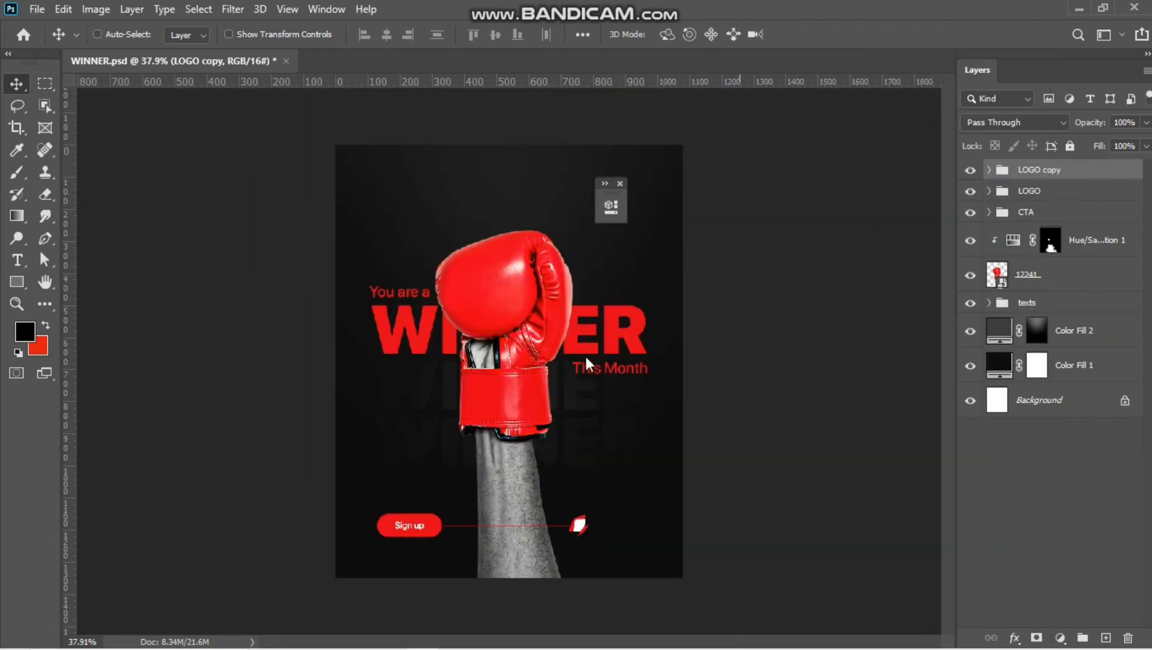
pyautogui.hotkey('ctrl', 't')
pyautogui.moveTo(591, 516); pyautogui.dragTo(688, 410)
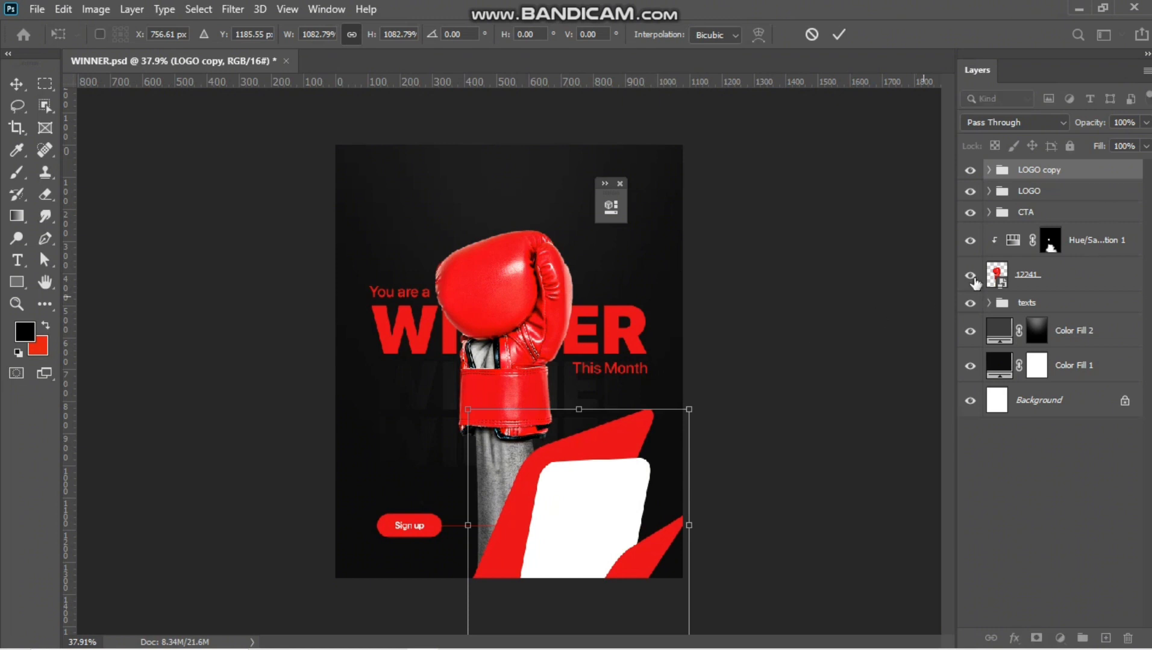
# Move the enlarged logo copy up over the middle of the poster and convert it to a smart object.
pyautogui.rightClick(1107, 171)
pyautogui.click(1120, 170)
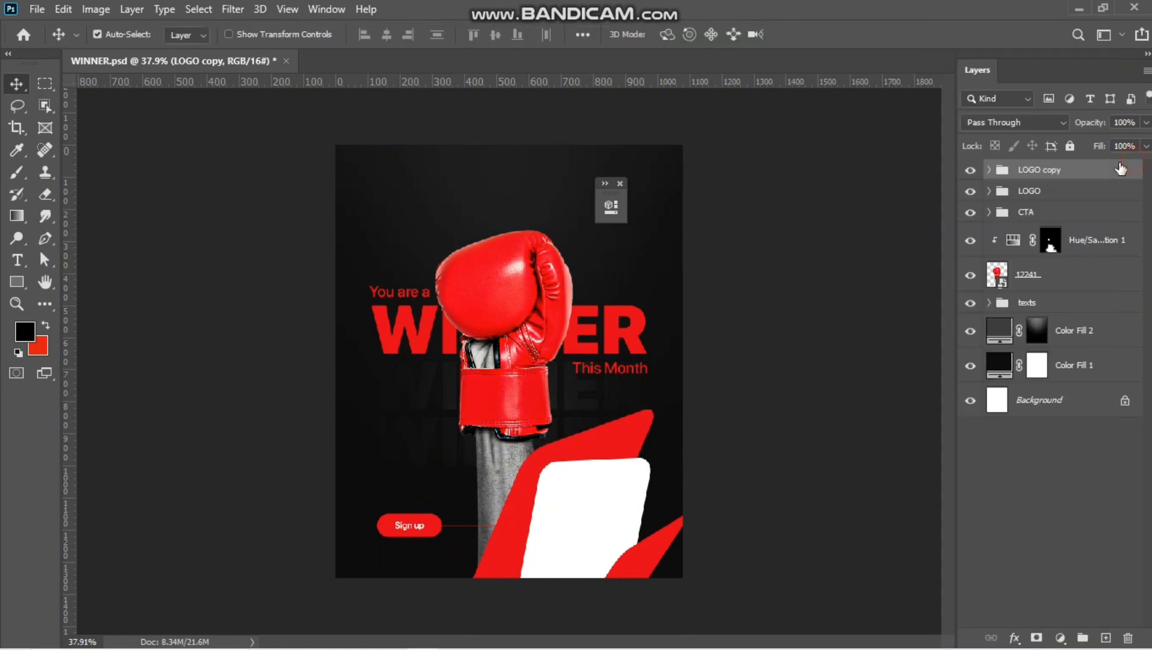
pyautogui.hotkey('ctrl', 't')
pyautogui.moveTo(583, 491); pyautogui.dragTo(556, 311)
pyautogui.click(1118, 176)
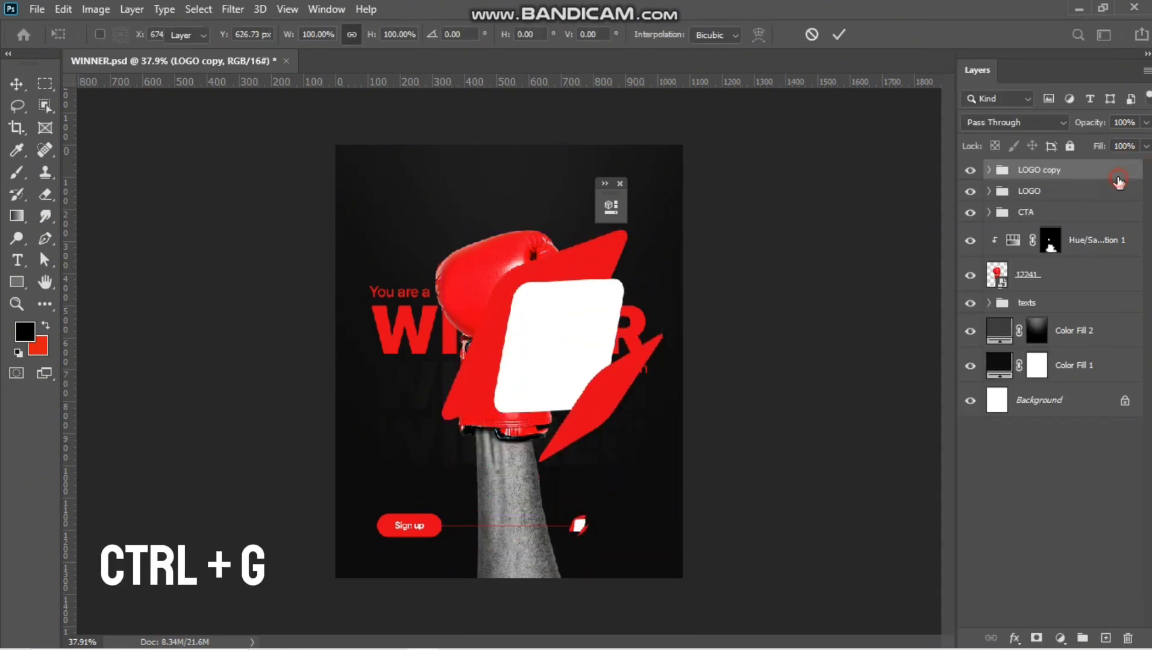
pyautogui.rightClick(1118, 168)
pyautogui.click(993, 240)
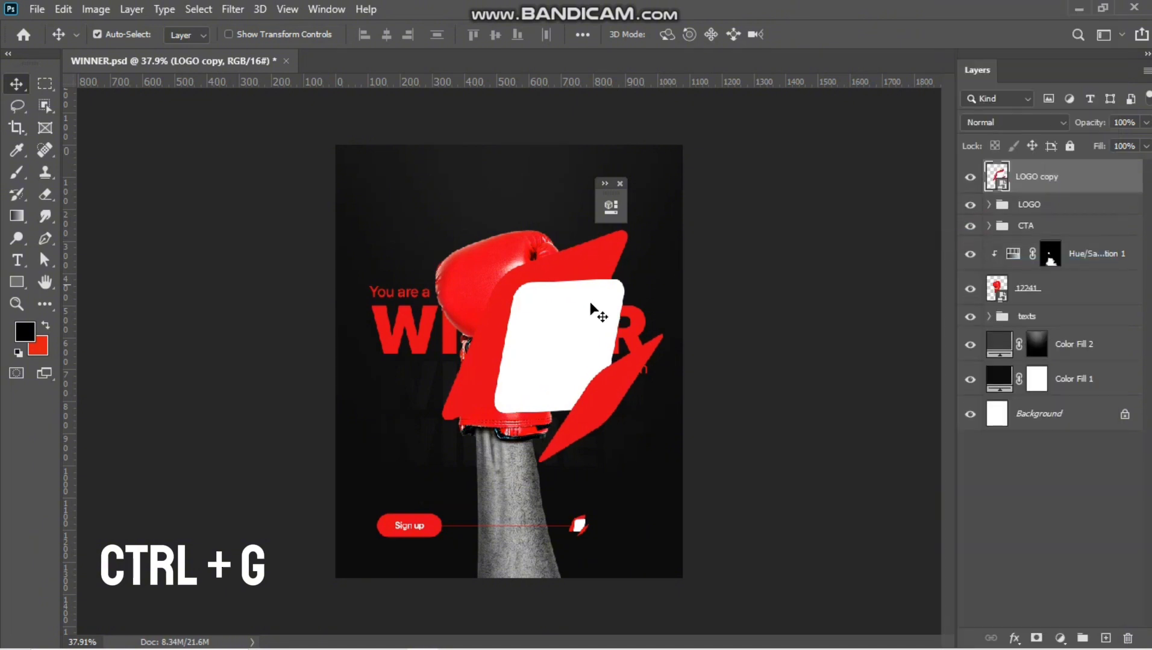
# Shrink the logo smart object and place it partly cut off at the poster's left edge, above the "You are a" text.
pyautogui.hotkey('ctrl', 't')
pyautogui.moveTo(572, 329); pyautogui.dragTo(413, 311)
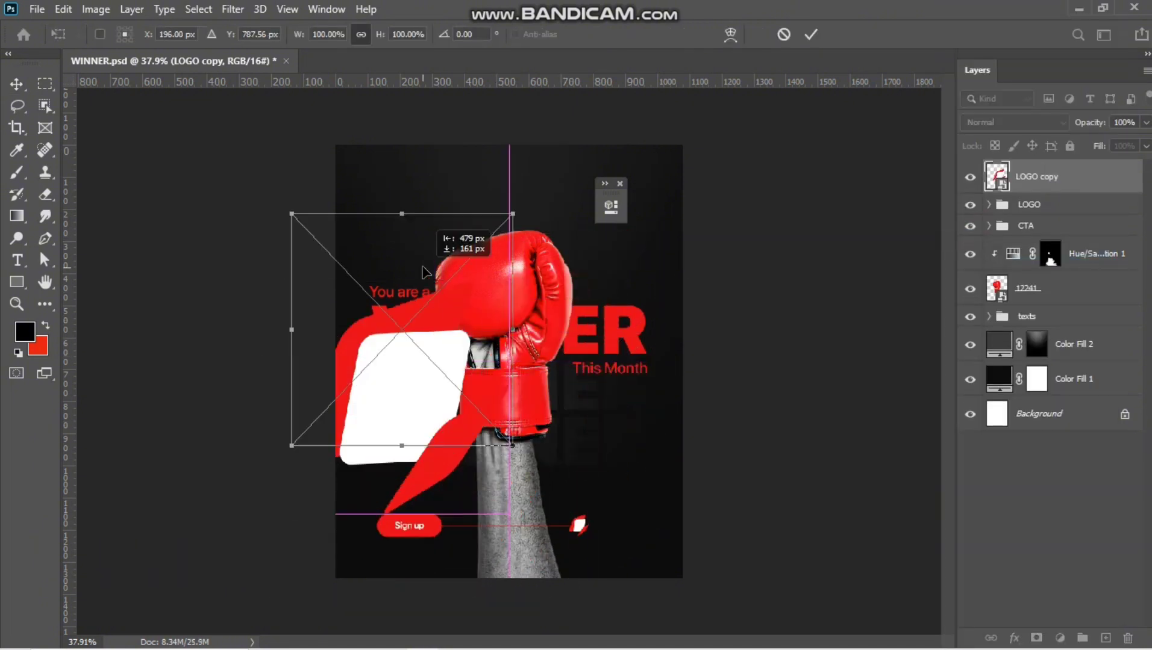
pyautogui.moveTo(512, 445); pyautogui.dragTo(371, 229)
pyautogui.press('Return')
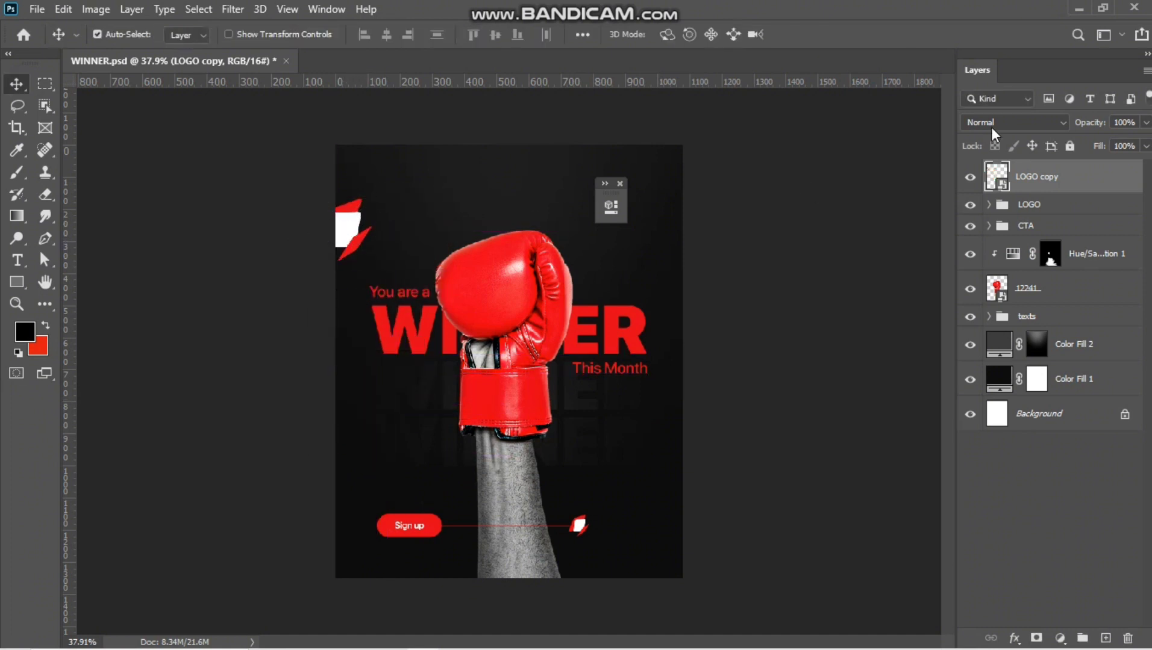
# Set the logo copy's blend mode to Luminosity and its opacity to 6%.
pyautogui.click(1010, 121)
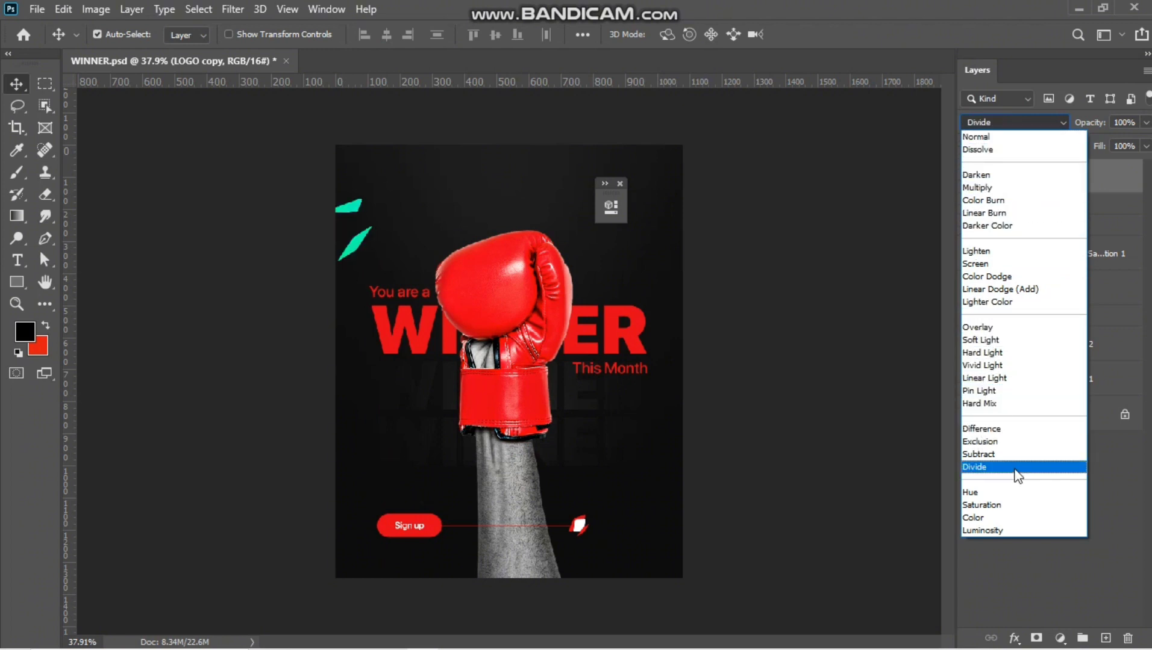
pyautogui.click(999, 529)
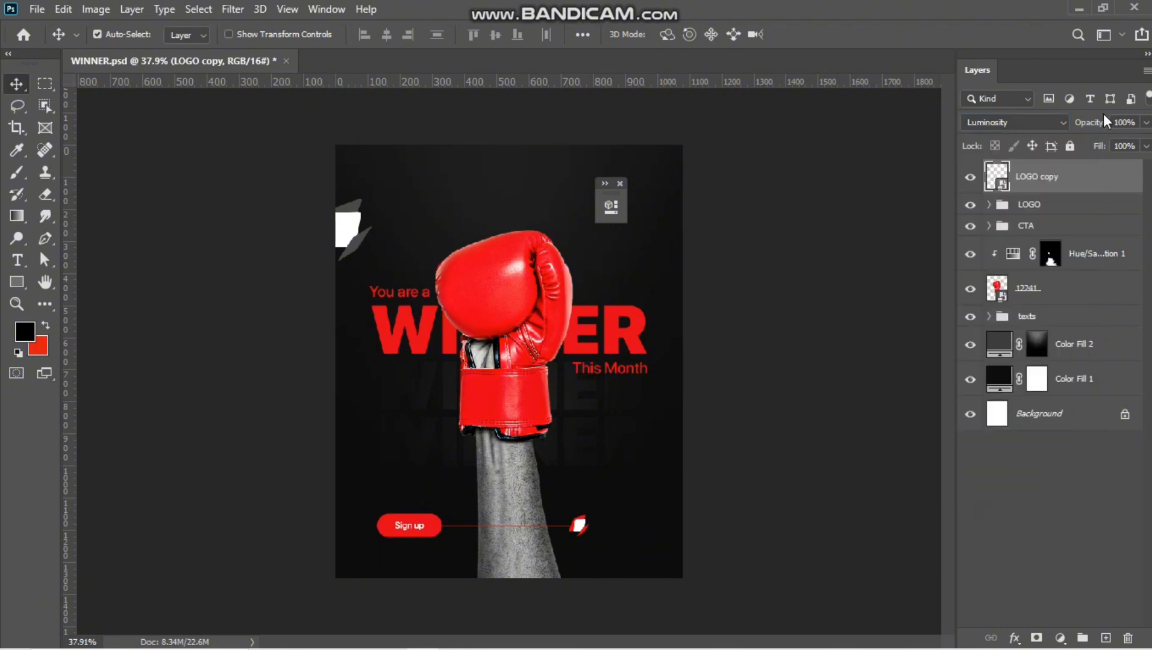
pyautogui.moveTo(1032, 135); pyautogui.dragTo(1079, 129)
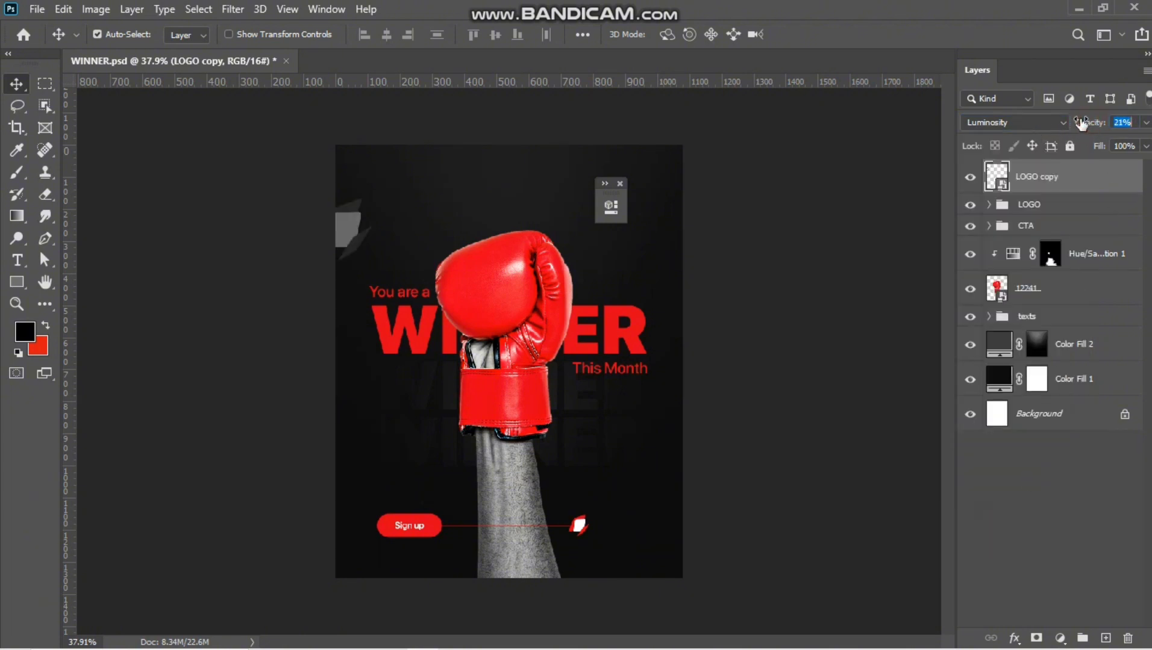
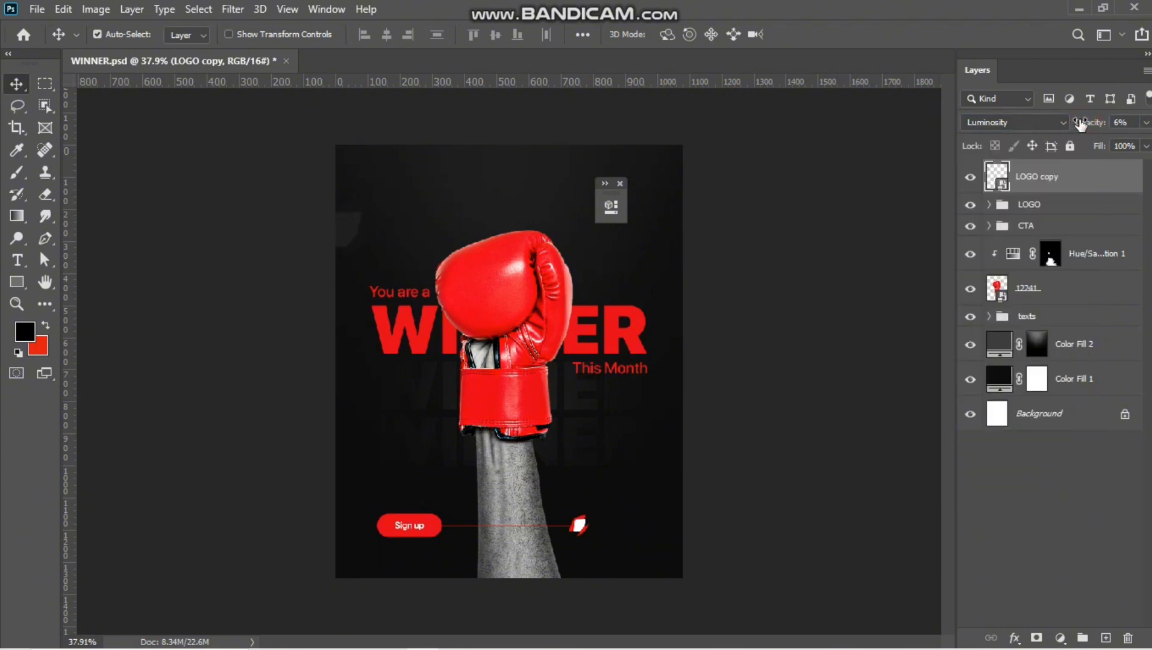
# Duplicate the faint logo, rotate and resize the copy, and place it partly off the poster's right edge below "This Month".
pyautogui.click(621, 183)
pyautogui.hotkey('ctrl', 'j')
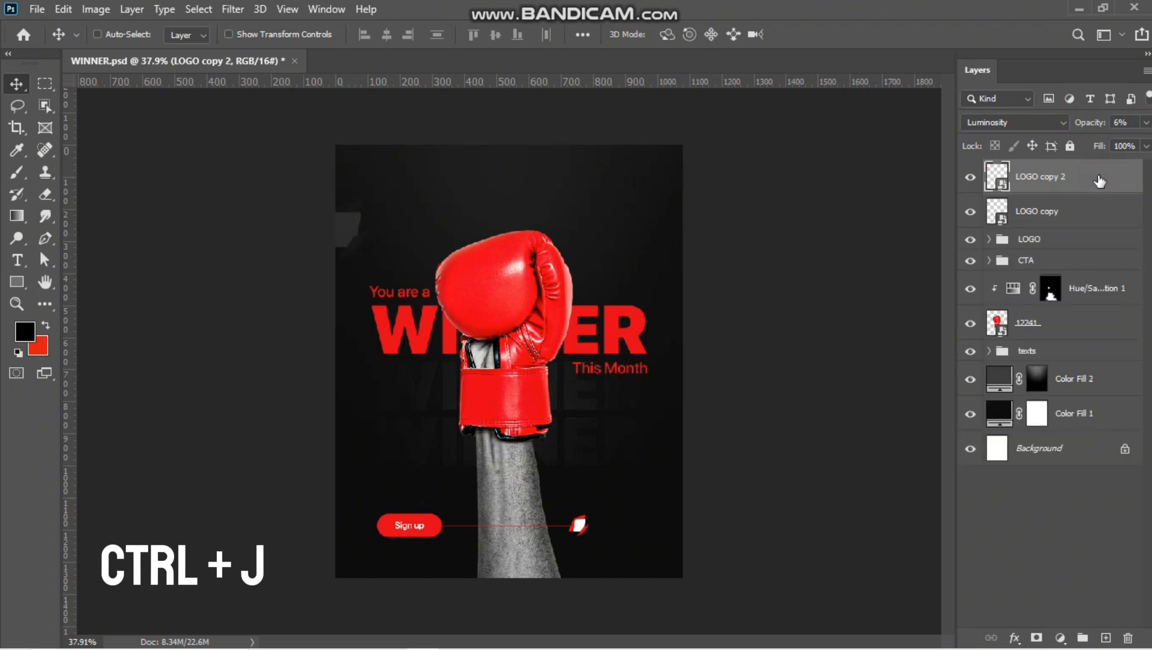
pyautogui.hotkey('ctrl', 't')
pyautogui.moveTo(436, 279); pyautogui.dragTo(469, 184)
pyautogui.moveTo(345, 236); pyautogui.dragTo(838, 519)
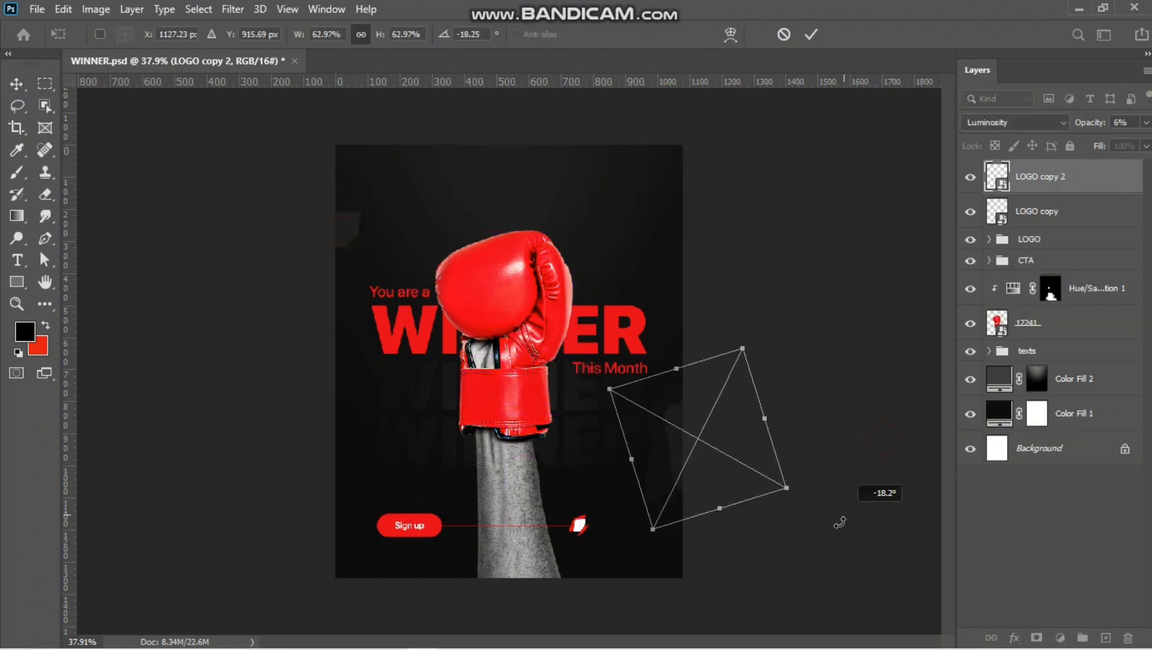
pyautogui.moveTo(723, 467); pyautogui.dragTo(684, 434)
pyautogui.press('Return')
# Add a layer mask to the second faint logo and fade its lower part with a white-to-black linear gradient.
pyautogui.click(1036, 638)
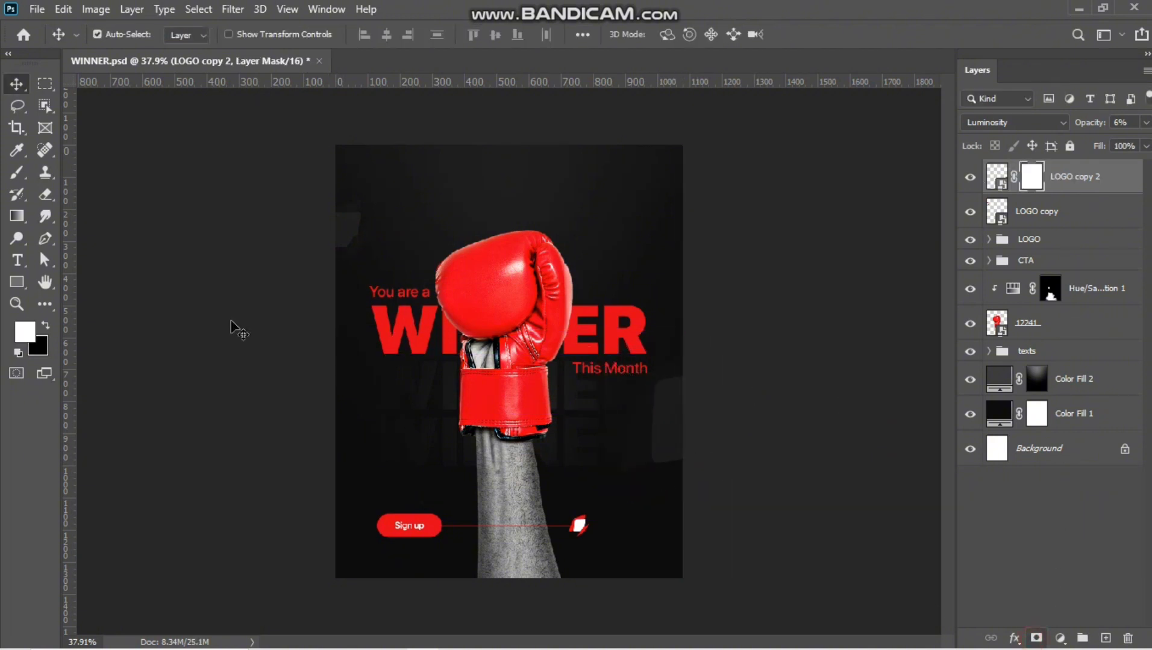
pyautogui.click(15, 218)
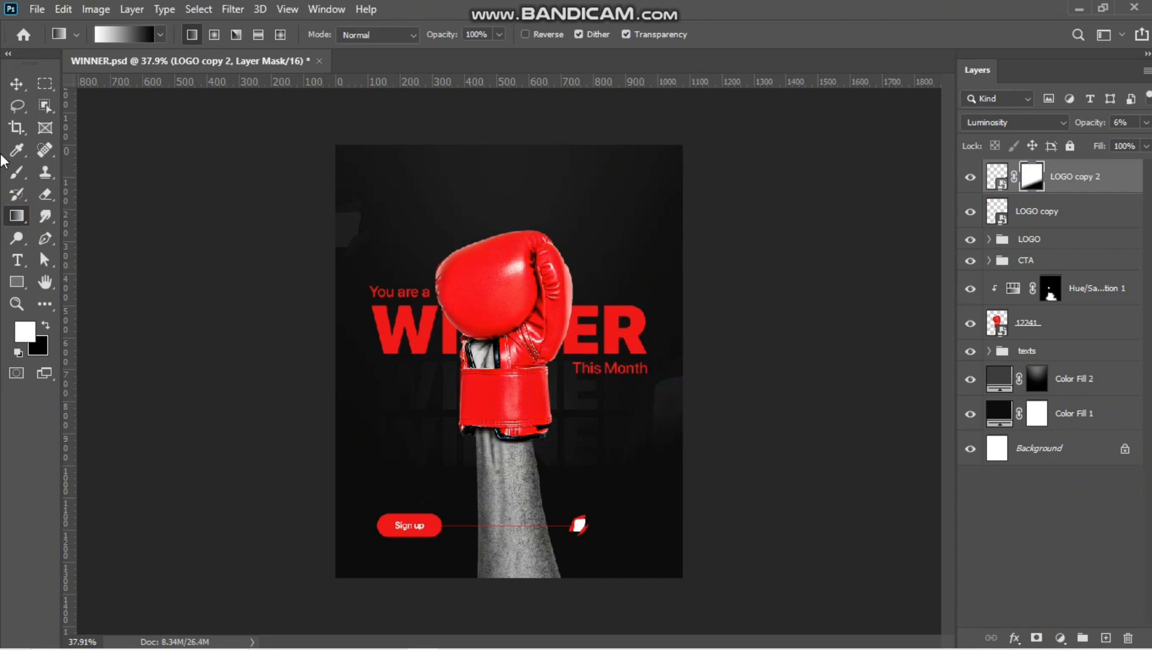
pyautogui.click(16, 88)
# Move the masked faint logo further down and outward along the poster's right edge, to about X 1130 px, Y 999 px.
pyautogui.hotkey('ctrl', 't')
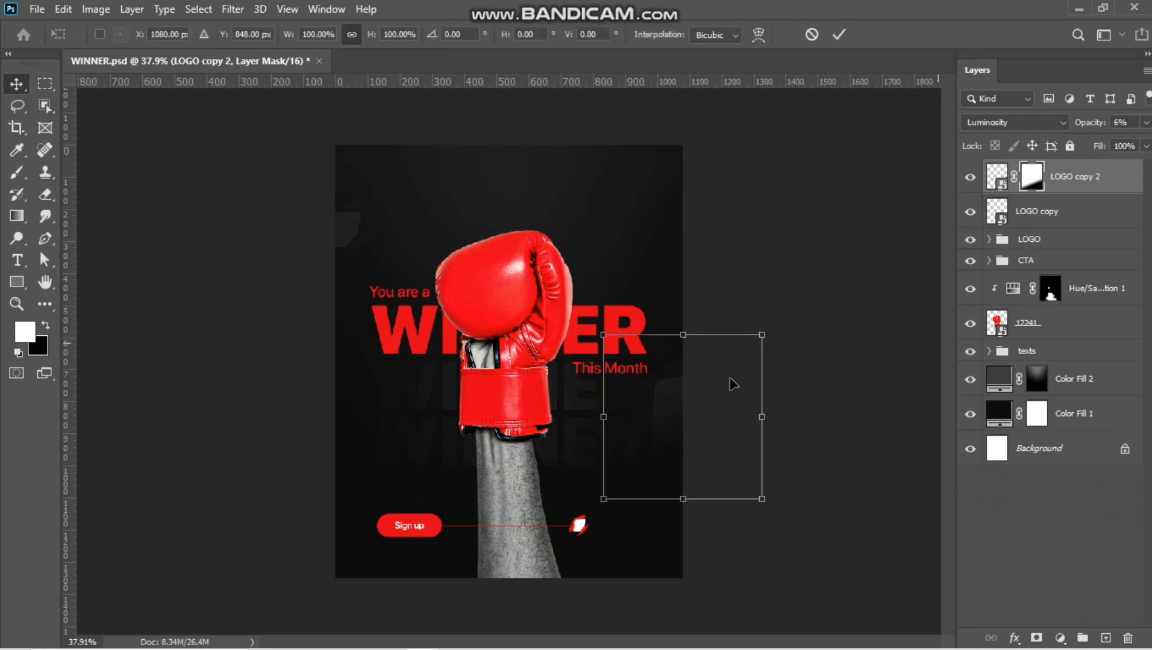
pyautogui.moveTo(698, 414); pyautogui.dragTo(707, 450)
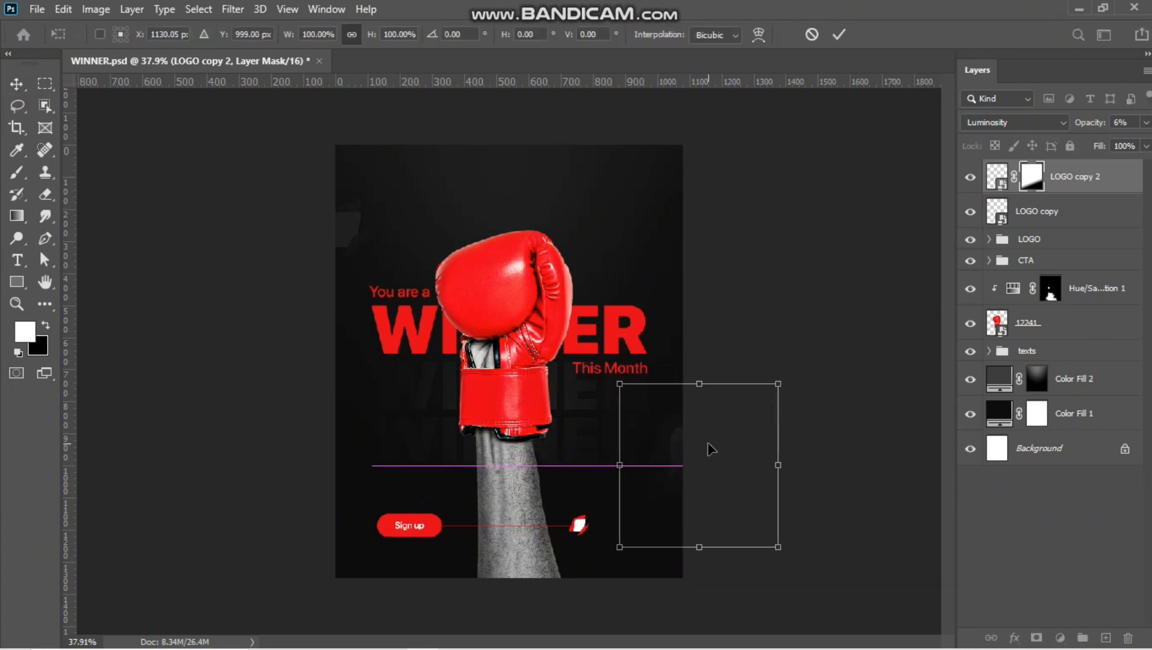
pyautogui.press('Return')
pyautogui.scroll(-3, 554, 374)
pyautogui.scroll(3, 557, 386)
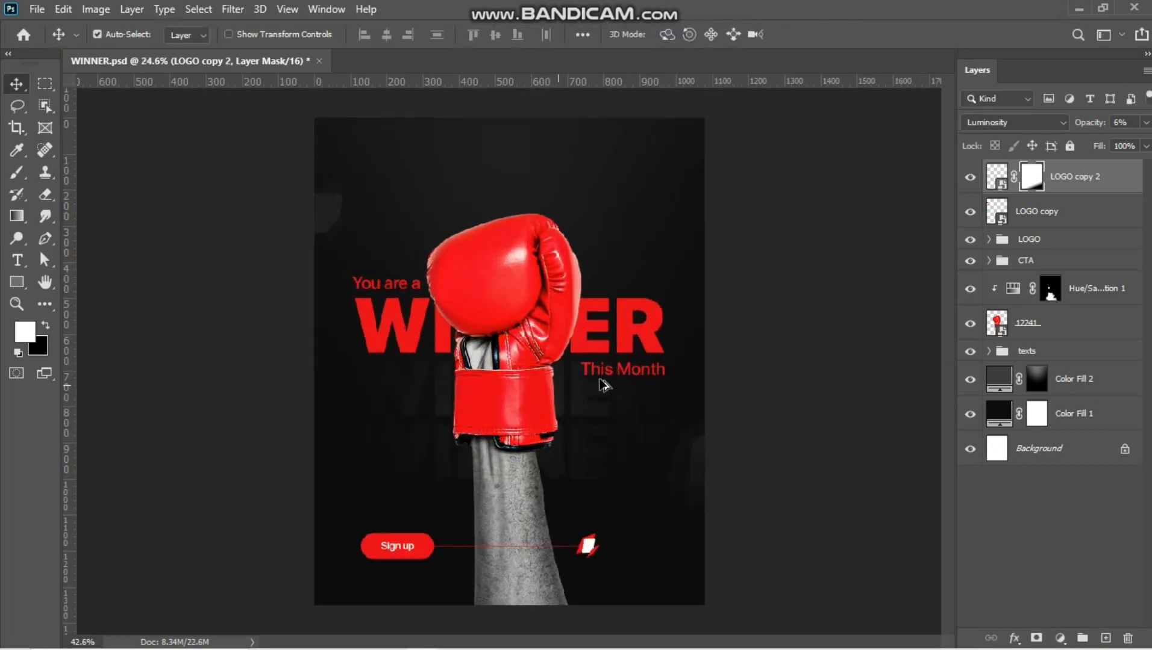
pyautogui.click(1061, 636)
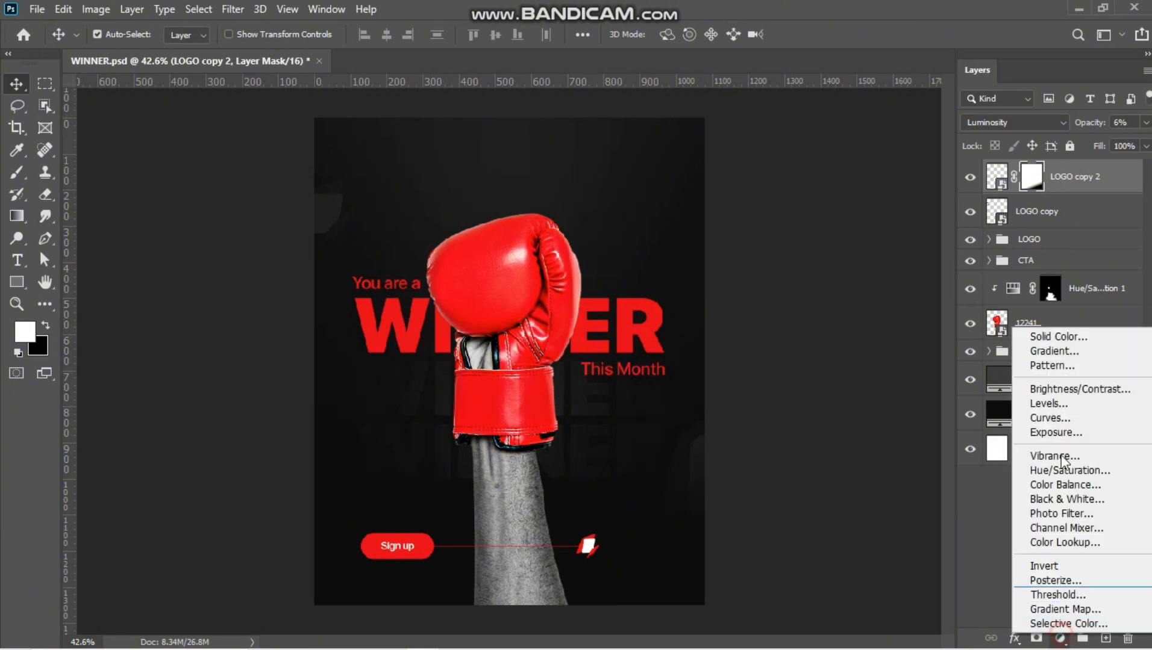
pyautogui.click(1054, 333)
pyautogui.click(1087, 183)
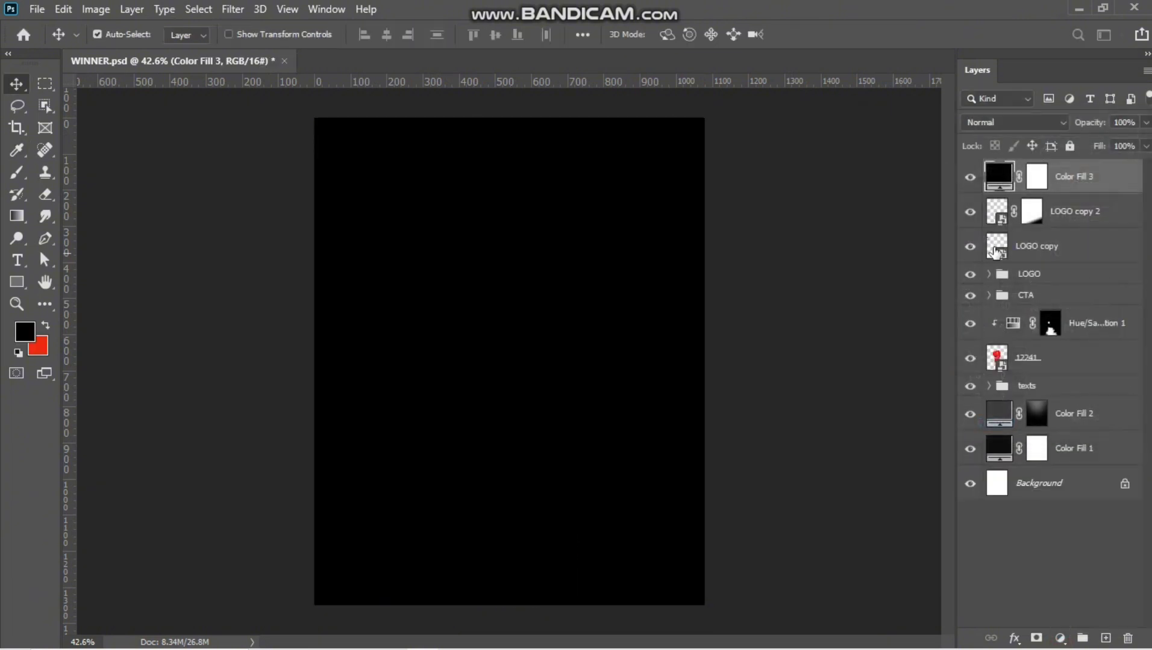
pyautogui.click(1061, 638)
pyautogui.click(994, 592)
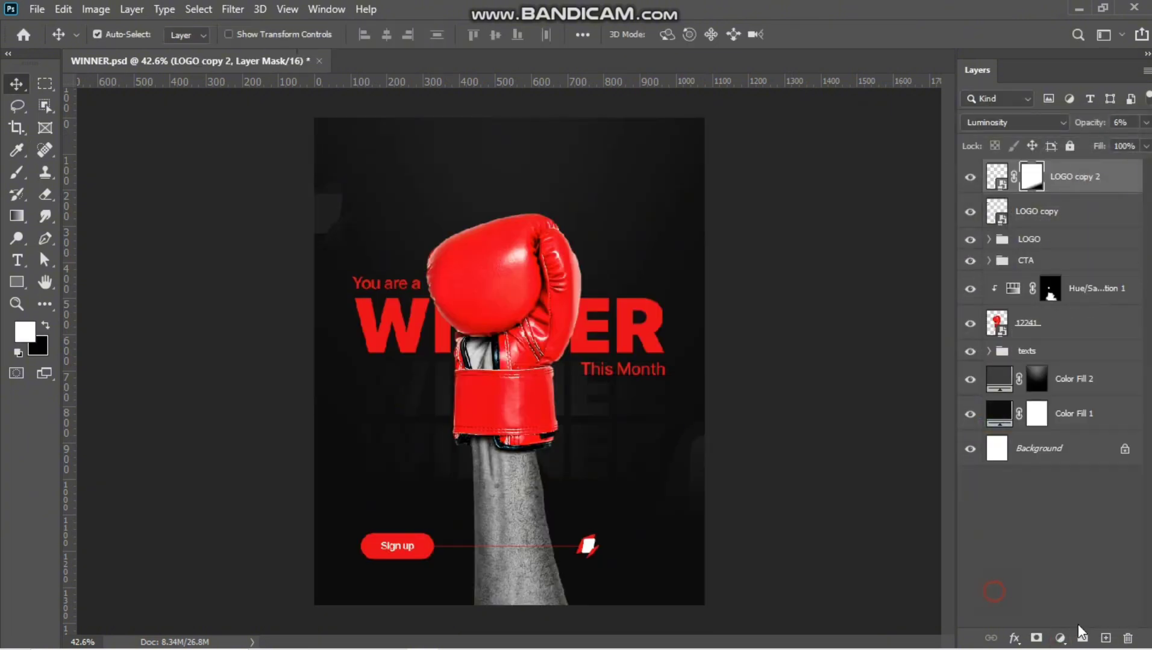
# Create a new layer above all others, fill it with 50% gray and set its blend mode to Overlay.
pyautogui.click(1106, 639)
pyautogui.click(67, 10)
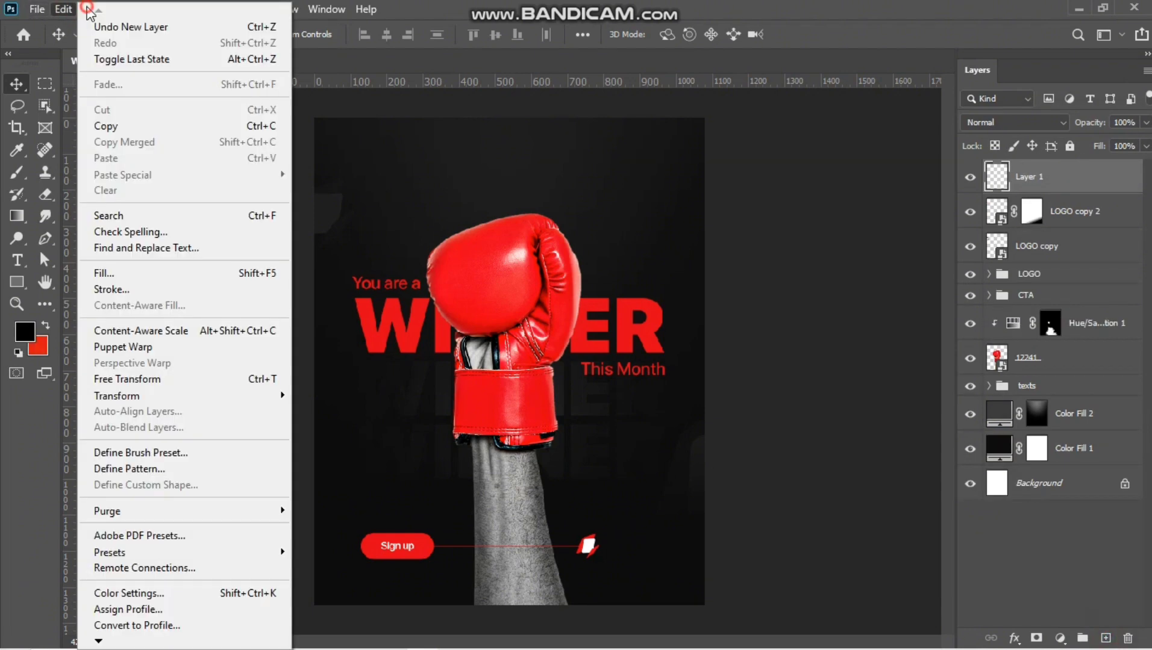
pyautogui.moveTo(90, 9)
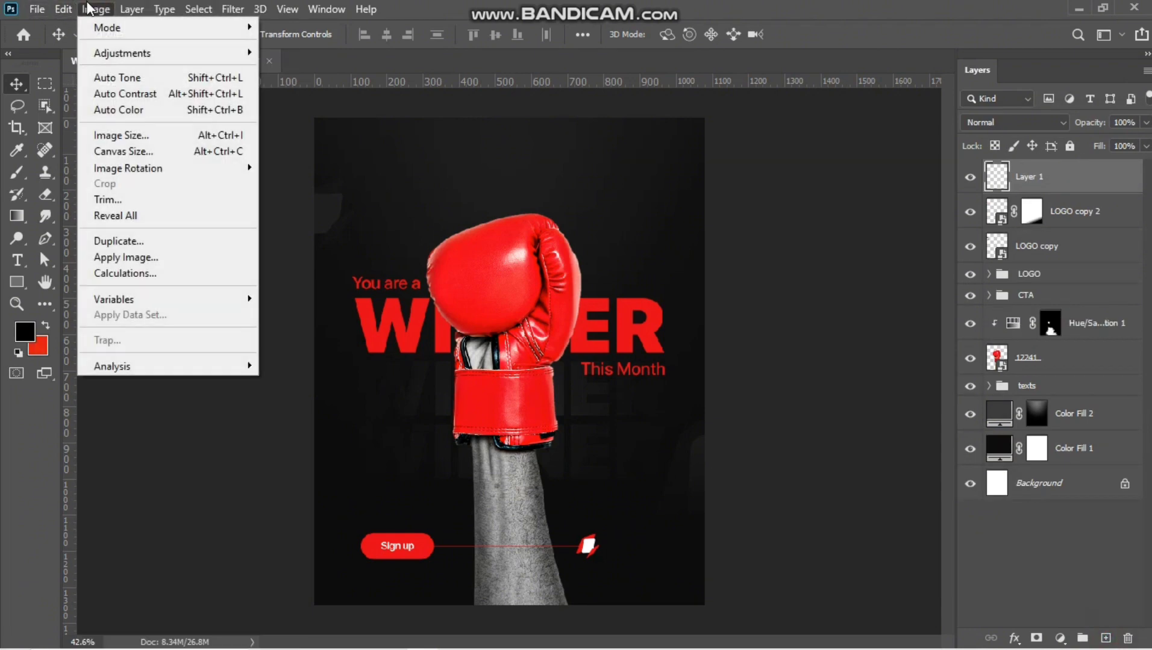
pyautogui.click(119, 276)
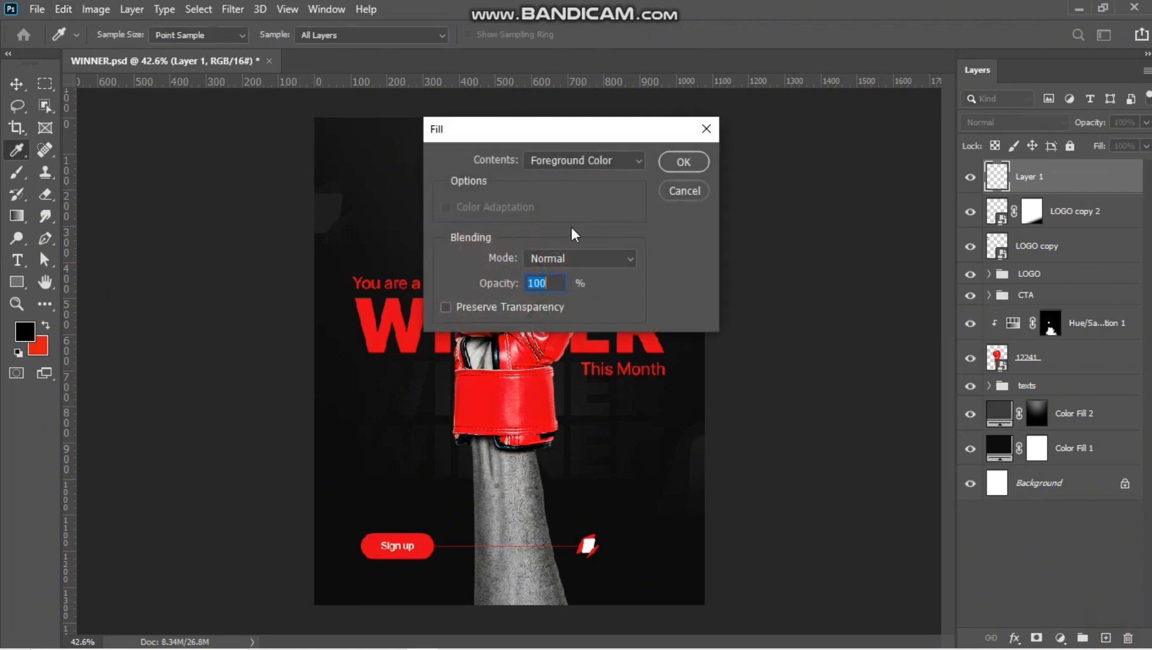
pyautogui.click(609, 159)
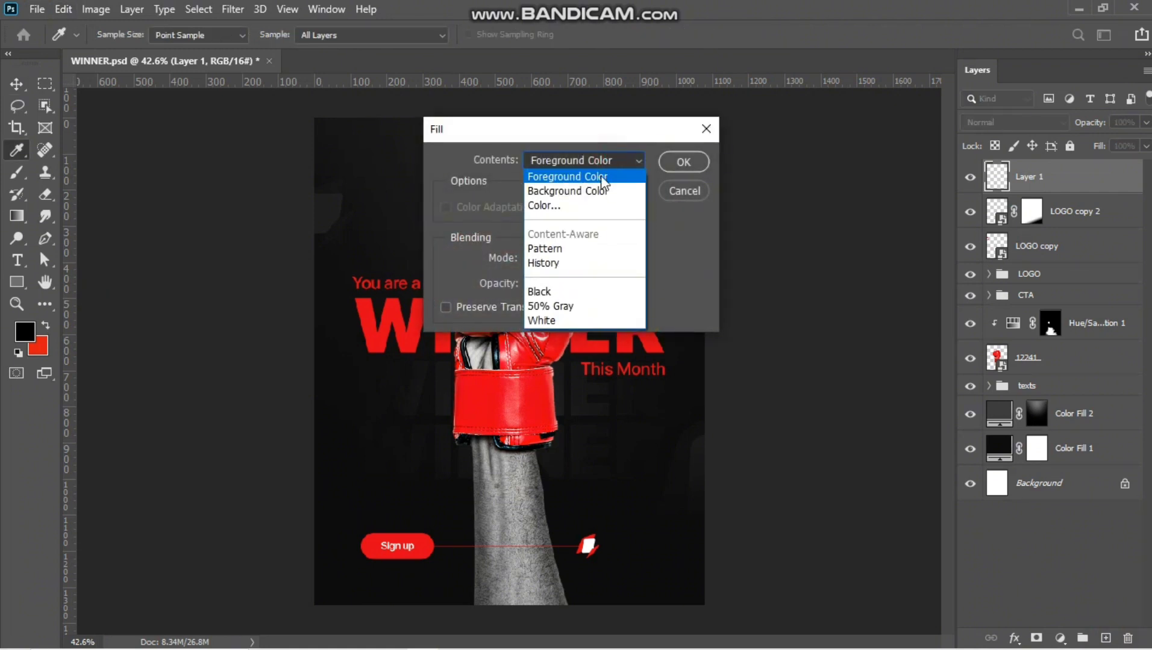
pyautogui.click(569, 302)
pyautogui.click(690, 161)
pyautogui.press('v')
pyautogui.click(1033, 121)
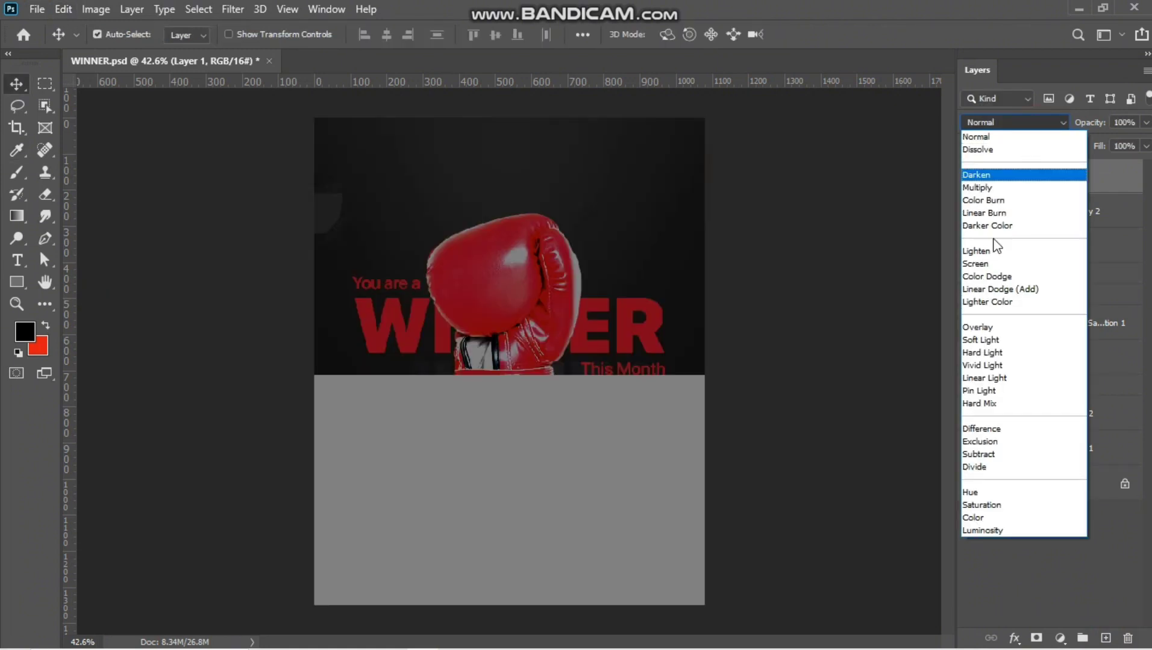
pyautogui.click(987, 326)
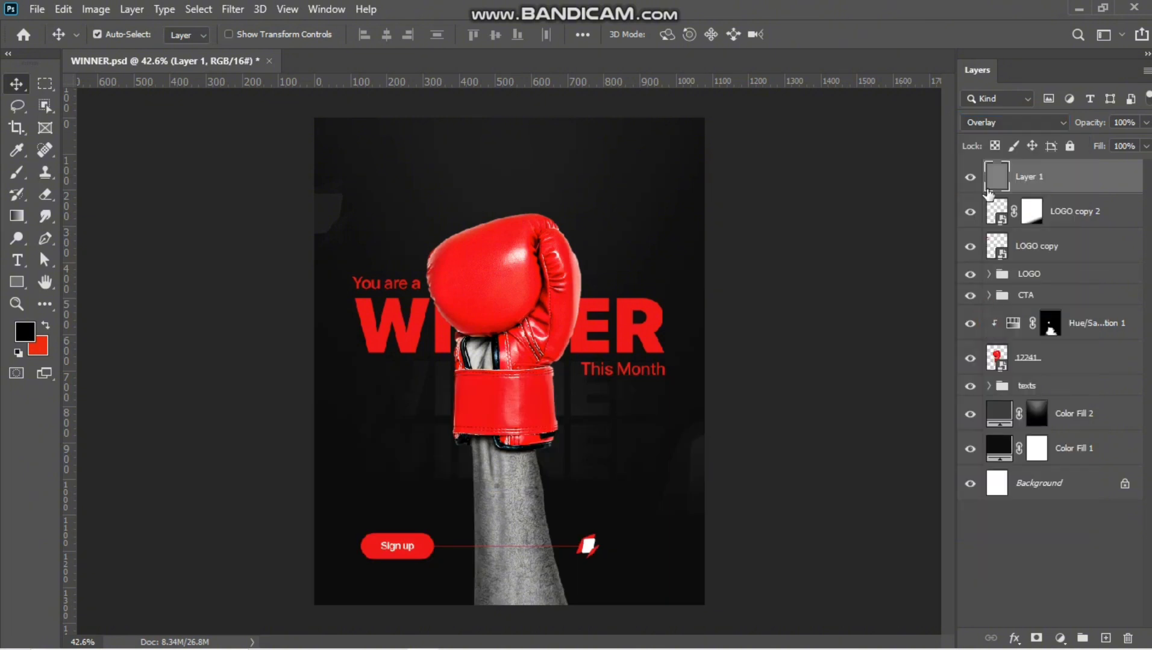
# Add monochromatic Gaussian noise to the gray Overlay layer to give the poster a subtle grain.
pyautogui.click(238, 11)
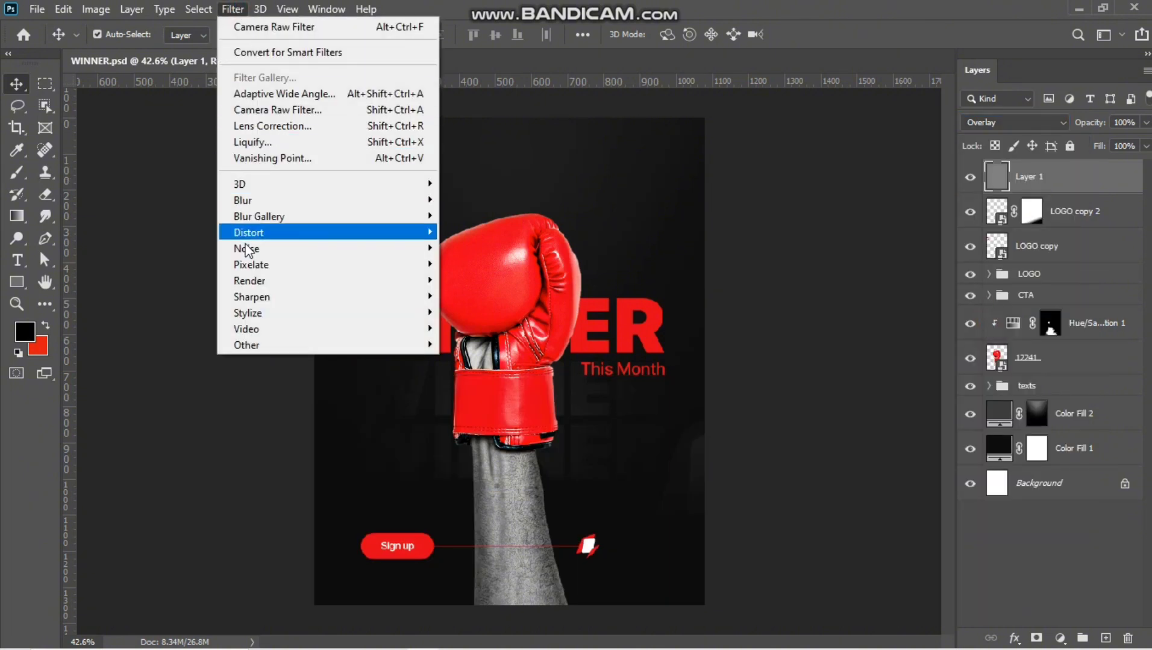
pyautogui.moveTo(247, 248)
pyautogui.click(461, 249)
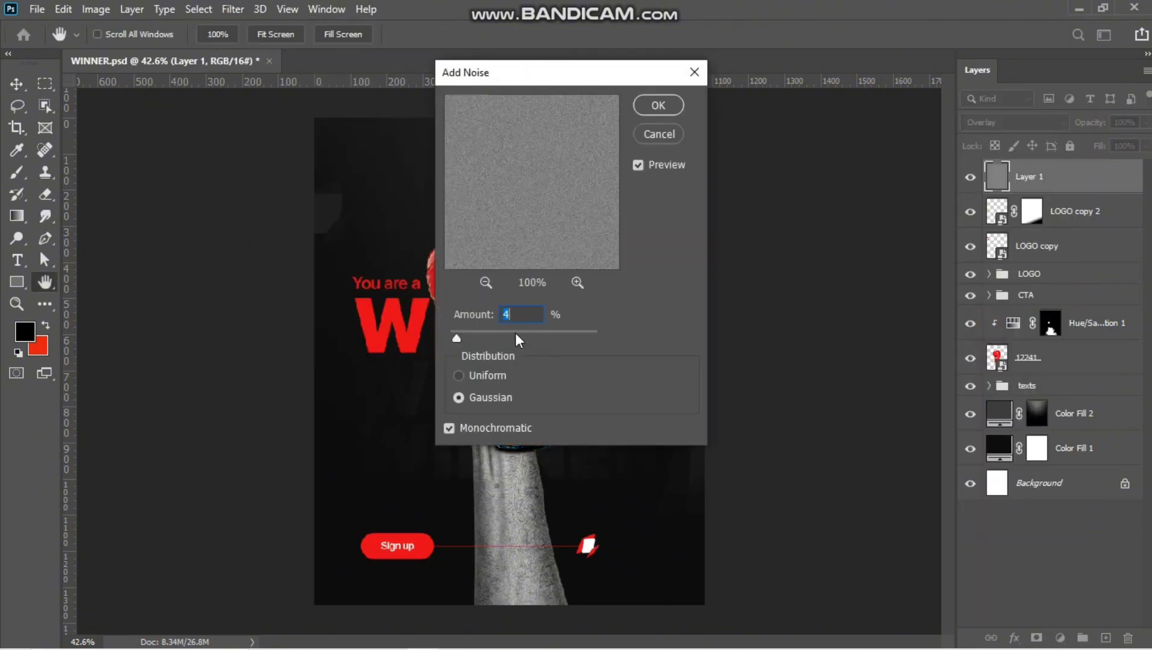
pyautogui.moveTo(456, 335); pyautogui.dragTo(463, 337)
pyautogui.click(655, 108)
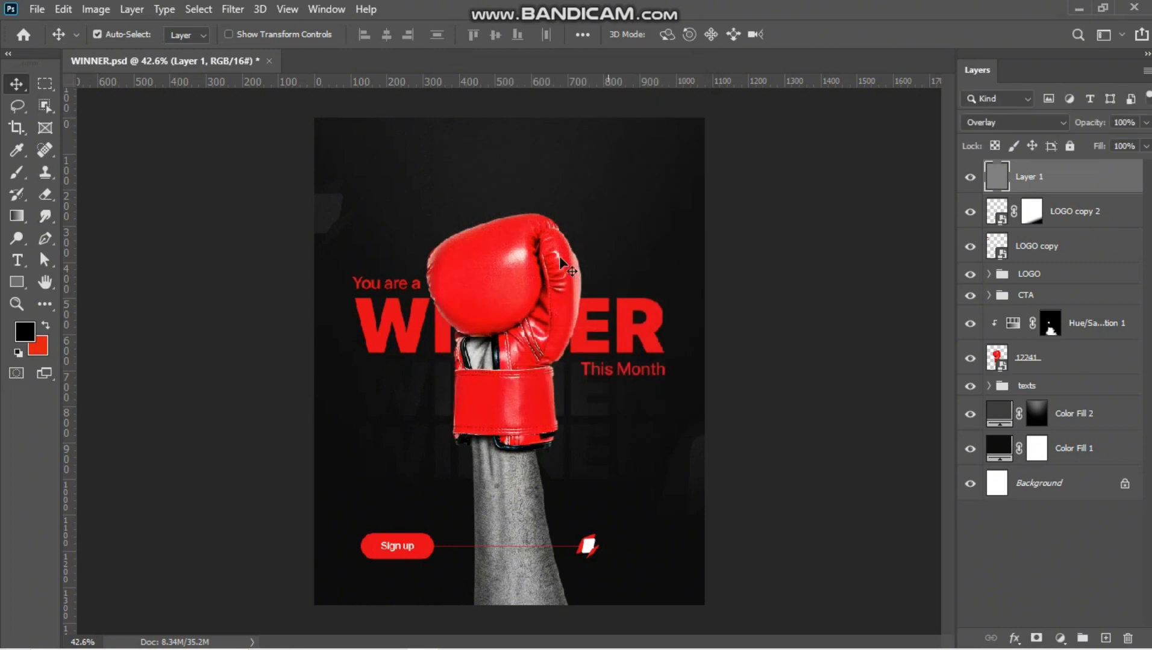
pyautogui.scroll(-4, 527, 277)
pyautogui.scroll(3, 578, 476)
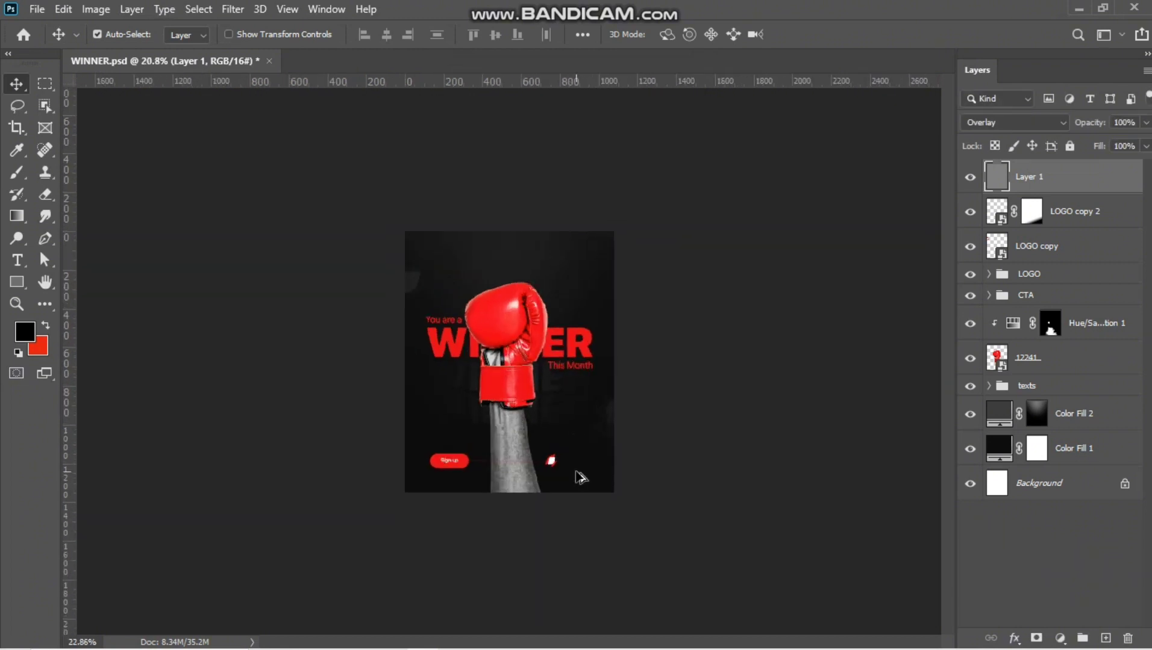
pyautogui.scroll(2, 588, 435)
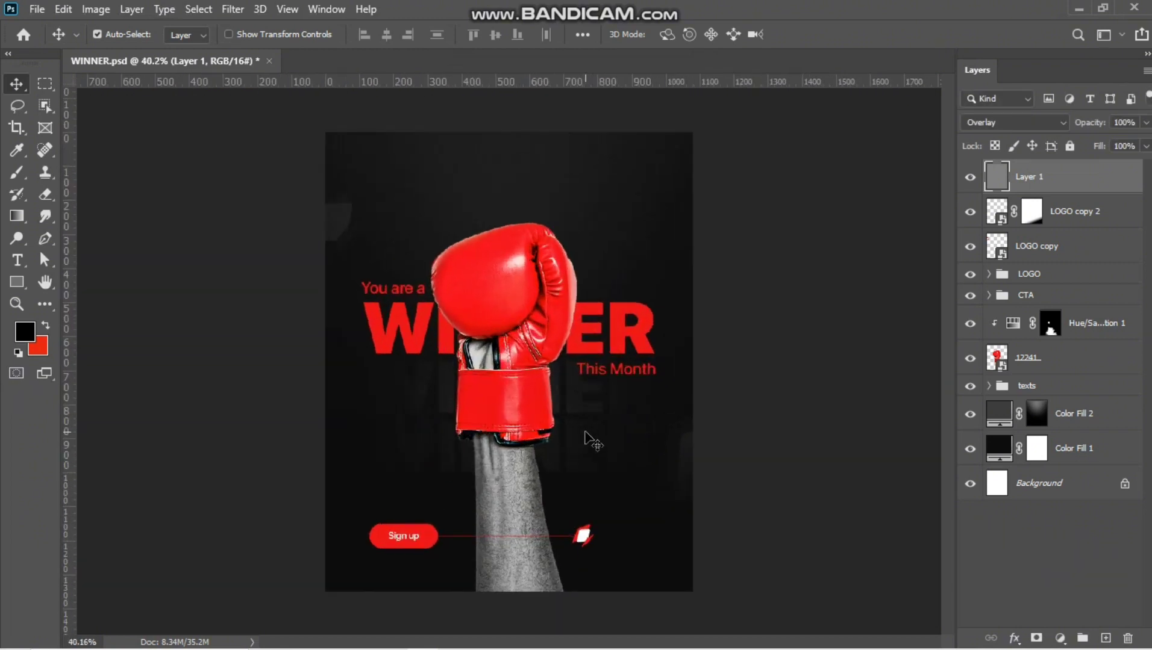
pyautogui.scroll(1, 615, 504)
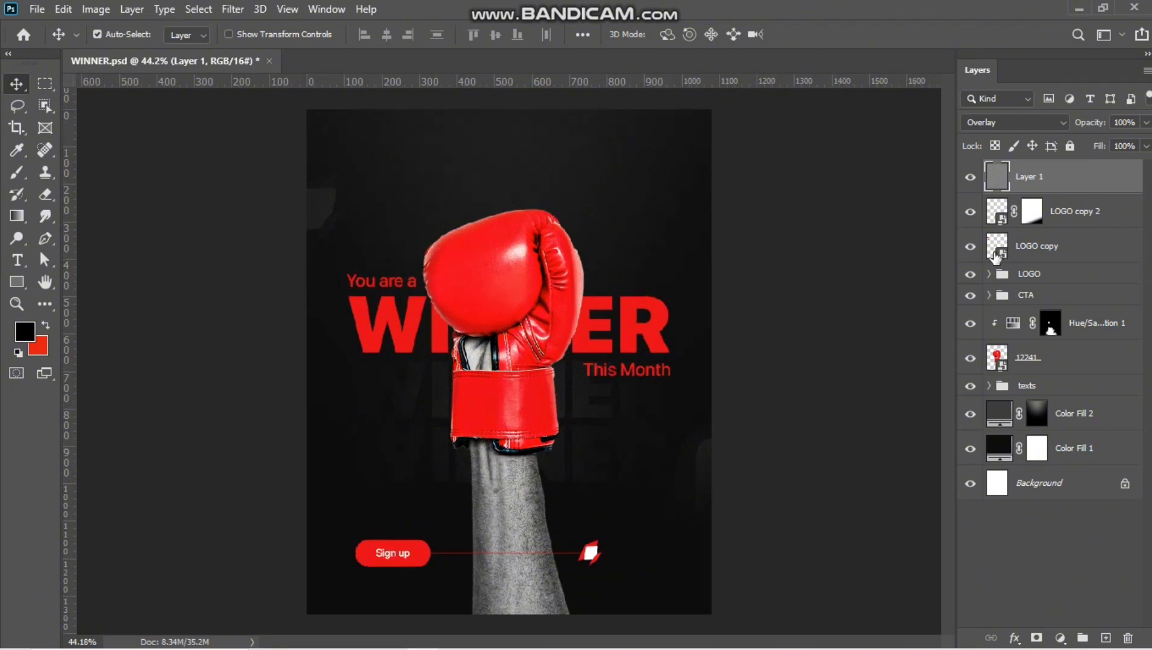
# Group the LOGO and CTA groups together and center the new group horizontally on the poster.
pyautogui.click(971, 246)
pyautogui.click(1074, 275)
pyautogui.keyDown('shift'); pyautogui.click(1066, 295); pyautogui.keyUp('shift')
pyautogui.hotkey('ctrl', 'g')
pyautogui.hotkey('ctrl', 'a')
pyautogui.click(387, 35)
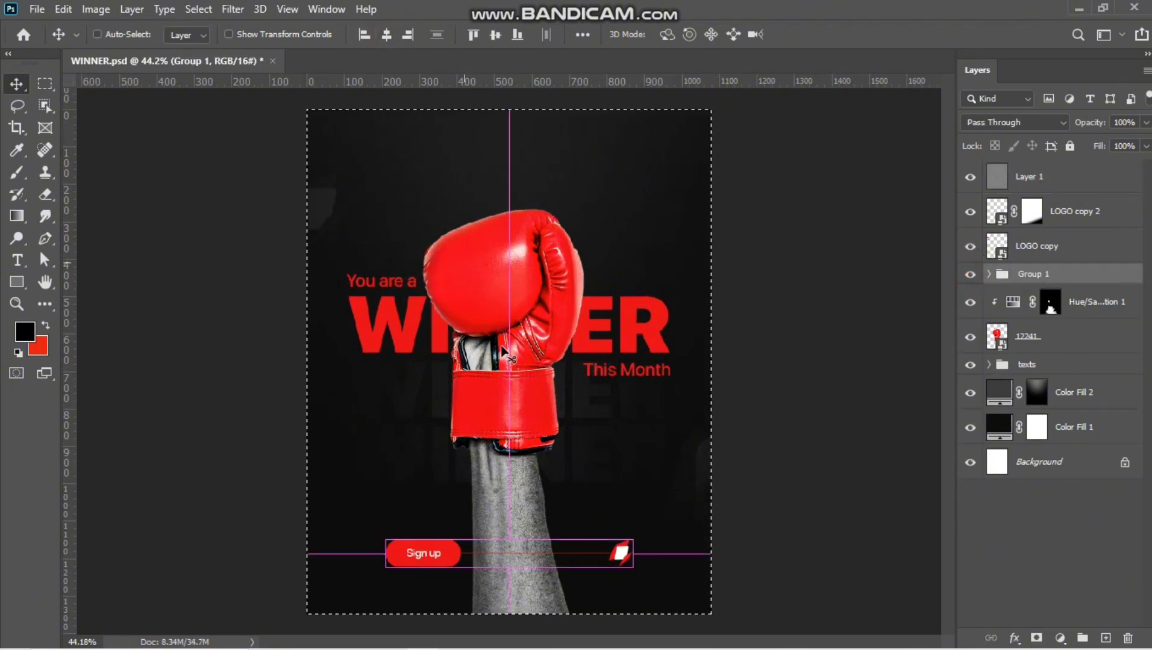
pyautogui.hotkey('ctrl', 'd')
pyautogui.scroll(-1, 509, 569)
# Place a vertical guide at the left edge of "You are a", align the combined button-and-logo group to it and scale the group down slightly.
pyautogui.scroll(4, 506, 569)
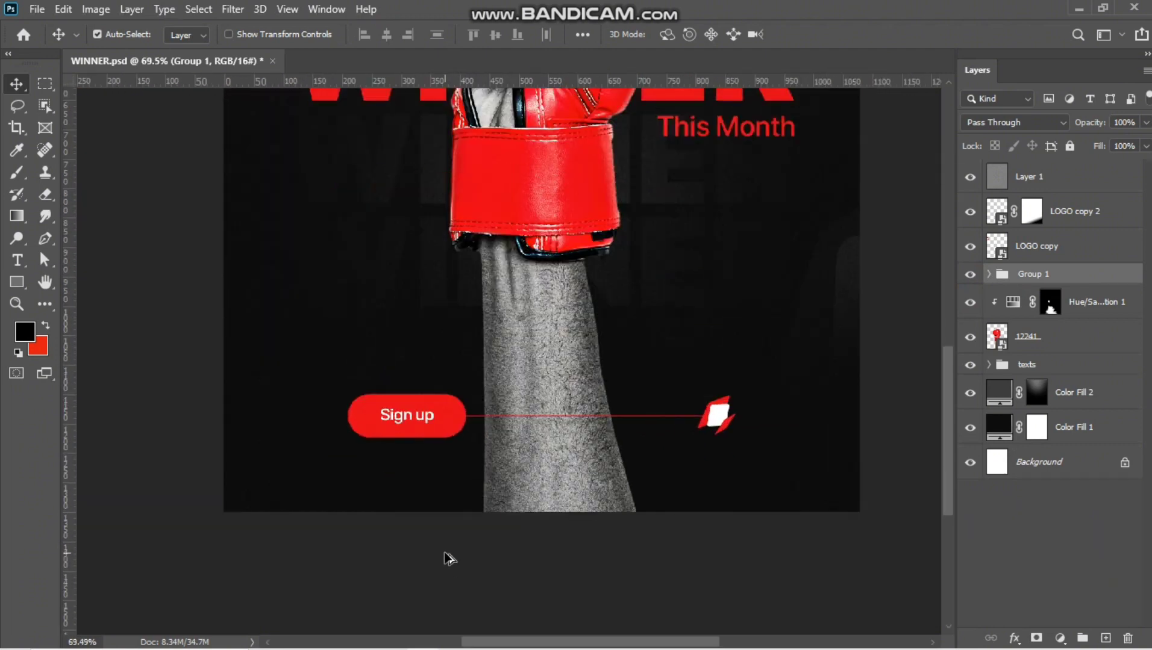
pyautogui.hotkey('ctrl', 't')
pyautogui.moveTo(69, 380); pyautogui.dragTo(299, 411)
pyautogui.scroll(-4, 435, 435)
pyautogui.click(18, 89)
pyautogui.hotkey('ctrl', 't')
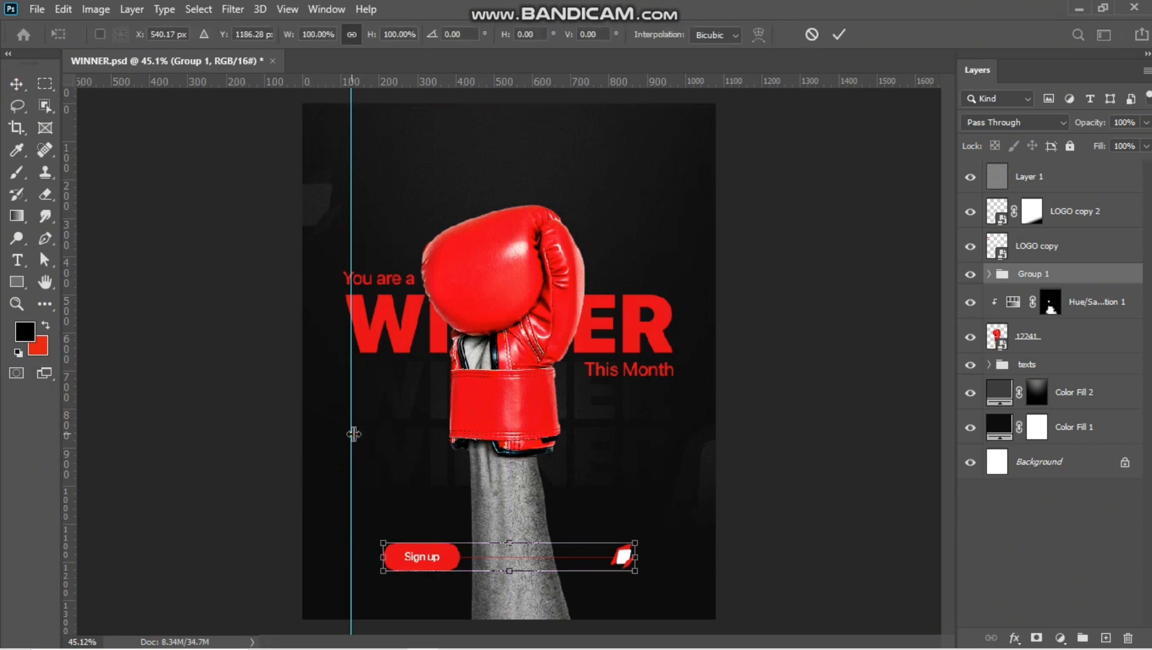
pyautogui.moveTo(352, 435); pyautogui.dragTo(344, 435)
pyautogui.moveTo(441, 557); pyautogui.dragTo(403, 557)
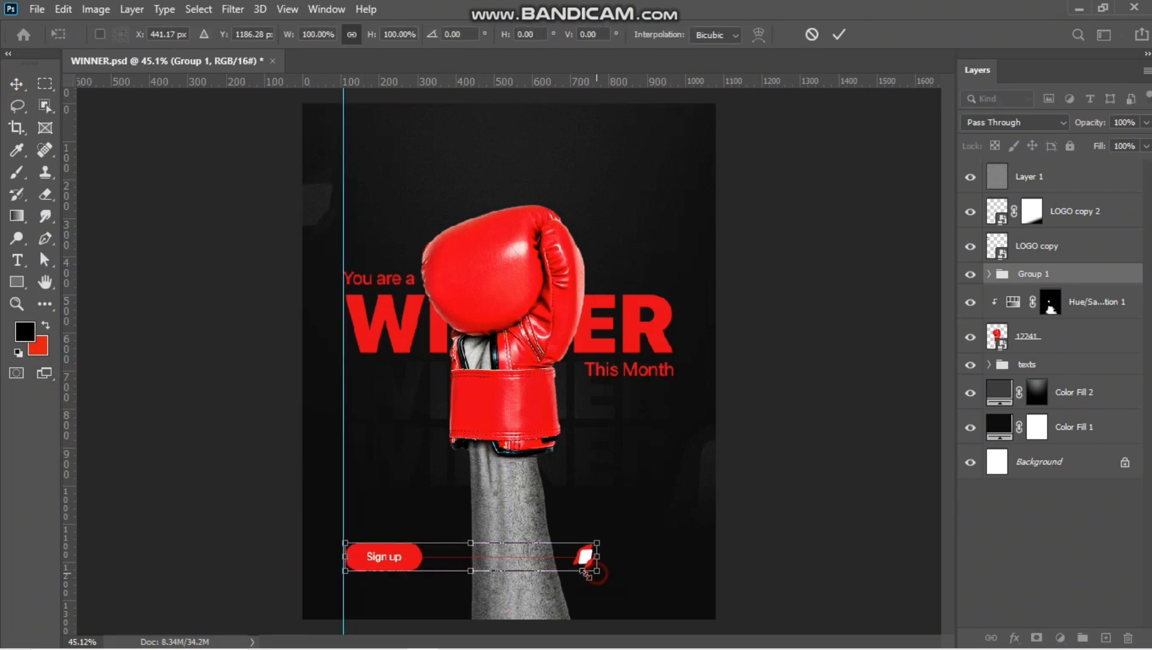
pyautogui.moveTo(596, 557)
pyautogui.mouseDown()
pyautogui.moveTo(555, 555)
pyautogui.moveTo(593, 557)
pyautogui.mouseUp()
pyautogui.press('Return')
pyautogui.hotkey('ctrl', '-')
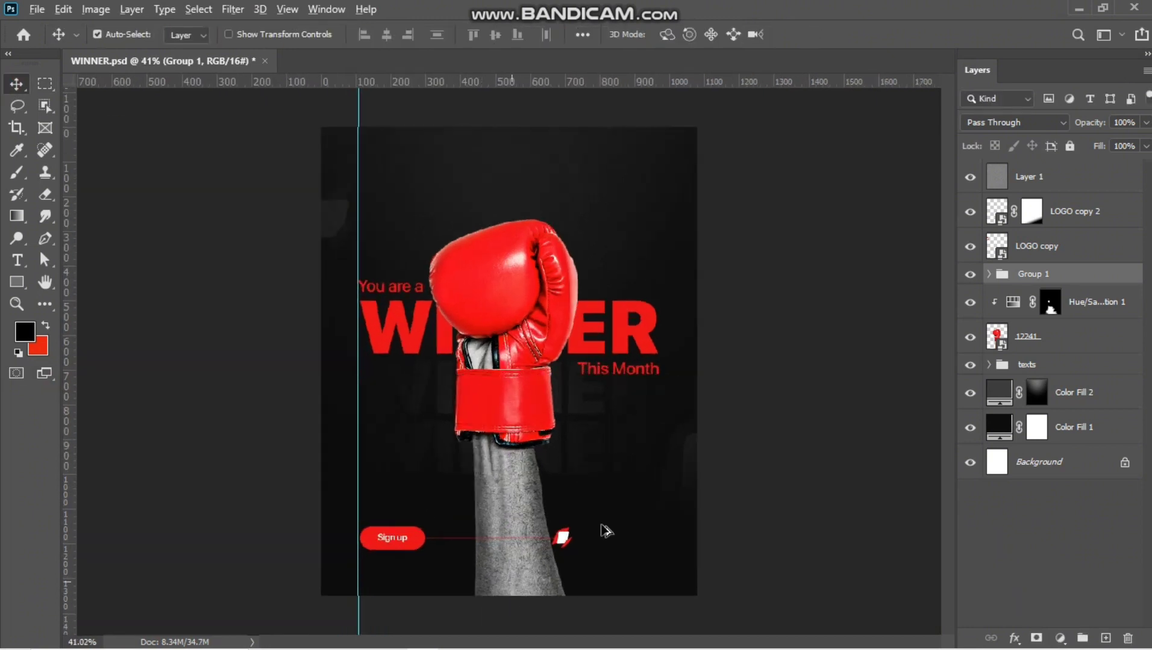
# Move the LOGO group along the connector line to just beside the "Sign up" button.
pyautogui.click(989, 274)
pyautogui.click(970, 295)
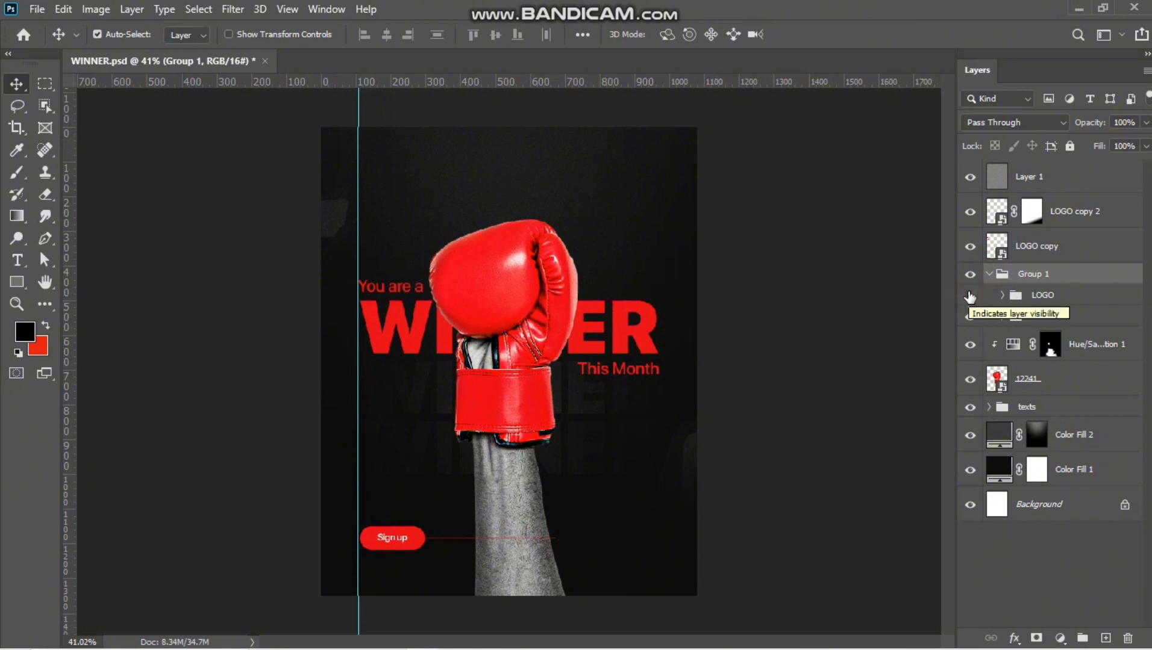
pyautogui.click(969, 295)
pyautogui.click(1049, 296)
pyautogui.hotkey('ctrl', 't')
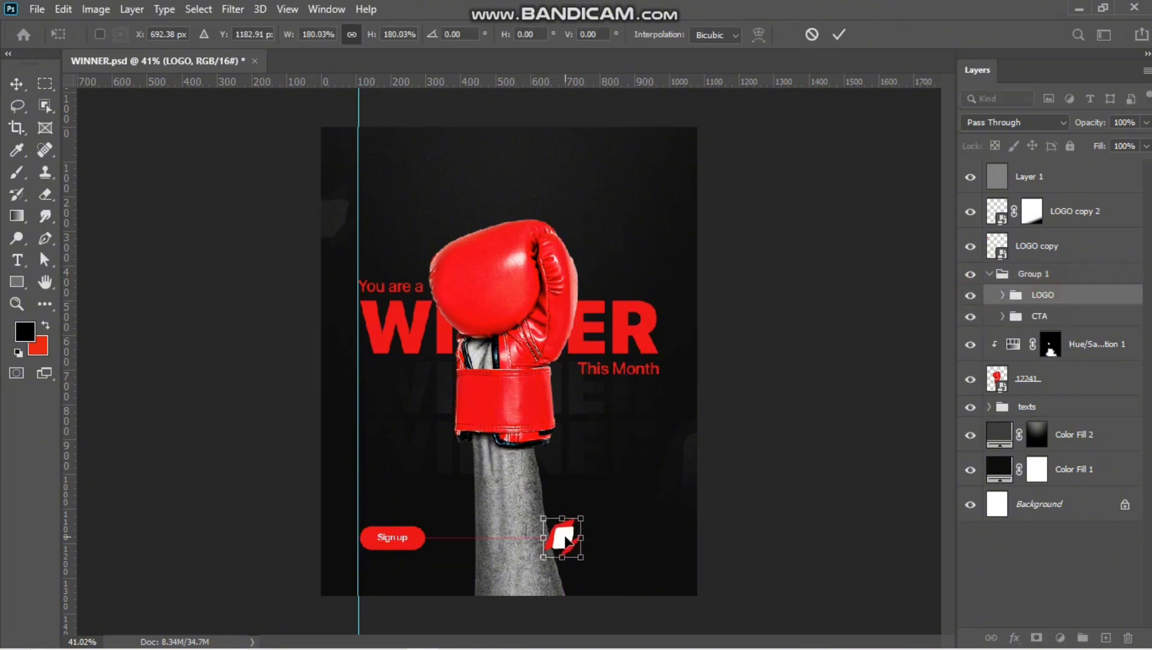
pyautogui.moveTo(563, 540); pyautogui.dragTo(447, 538)
pyautogui.press('Return')
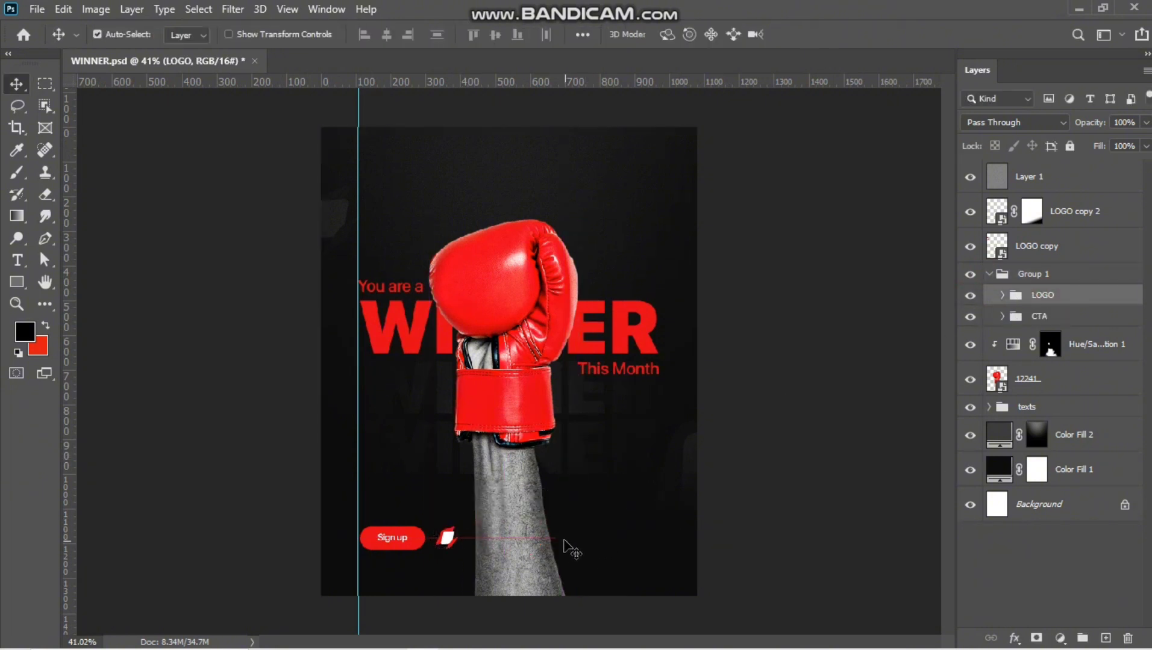
pyautogui.click(570, 548)
# Shorten the thin red connector line so it only spans from the "Sign up" button to the logo.
pyautogui.click(1051, 317)
pyautogui.click(1001, 316)
pyautogui.click(1073, 374)
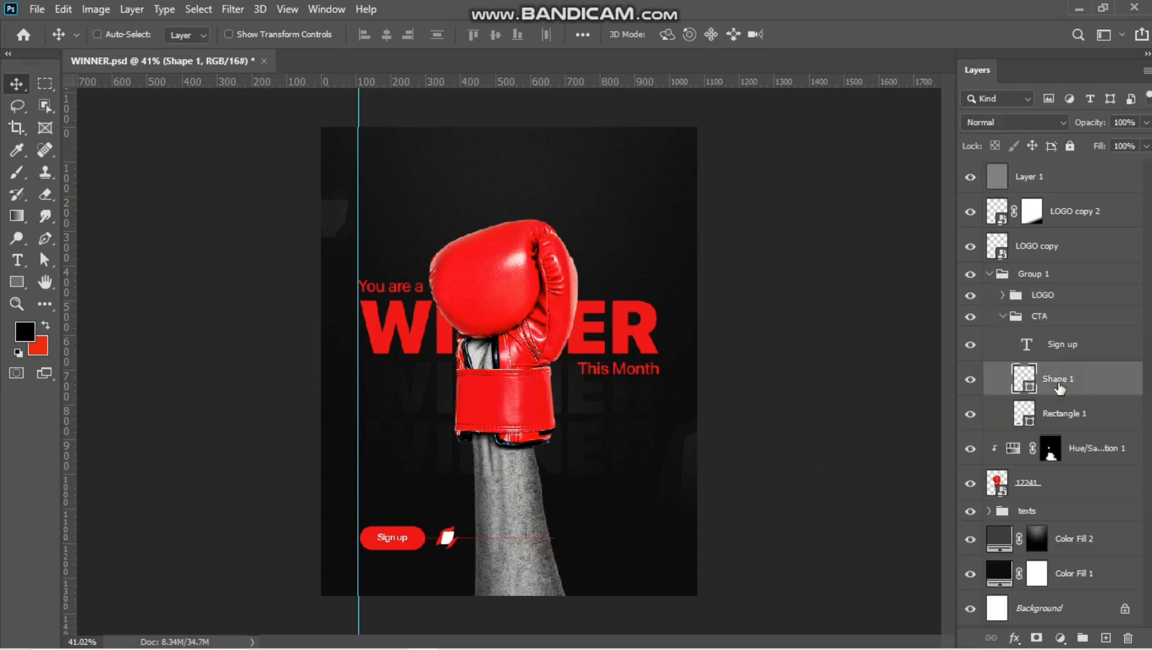
pyautogui.keyDown('shift'); pyautogui.click(1070, 414); pyautogui.keyUp('shift')
pyautogui.hotkey('ctrl', 't')
pyautogui.moveTo(555, 537); pyautogui.dragTo(448, 536)
pyautogui.click(1100, 383)
pyautogui.press('Delete')
pyautogui.keyDown('alt'); pyautogui.scroll(1, 424, 467); pyautogui.keyUp('alt')
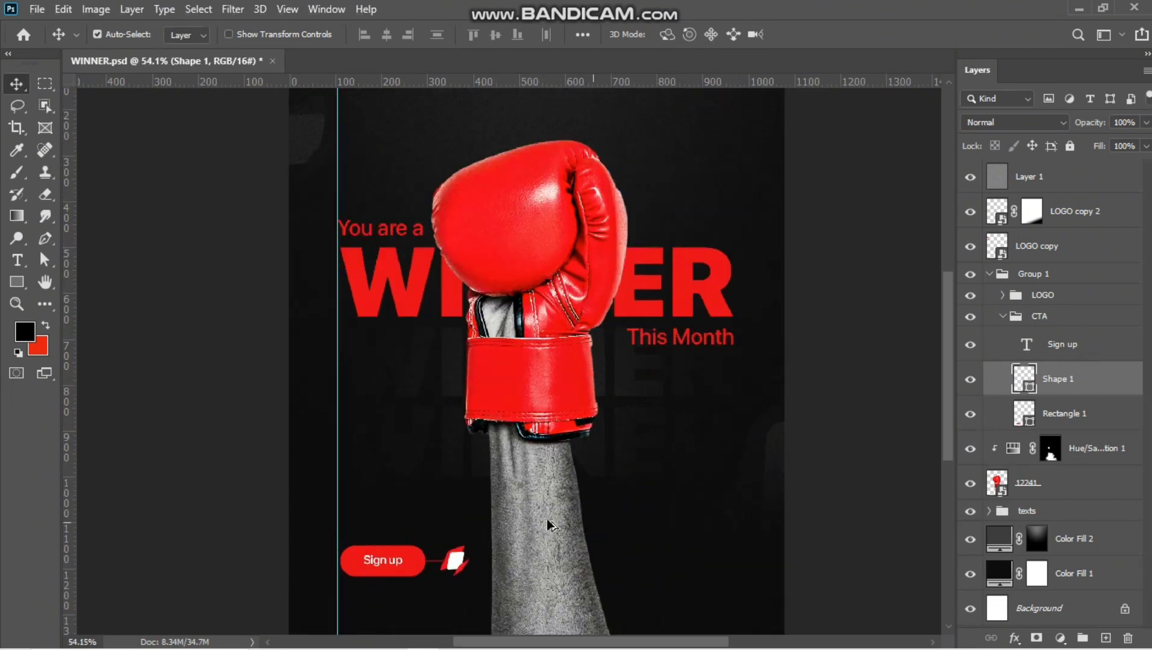
pyautogui.scroll(-1, 522, 533)
pyautogui.keyDown('alt'); pyautogui.scroll(-2, 583, 522); pyautogui.keyUp('alt')
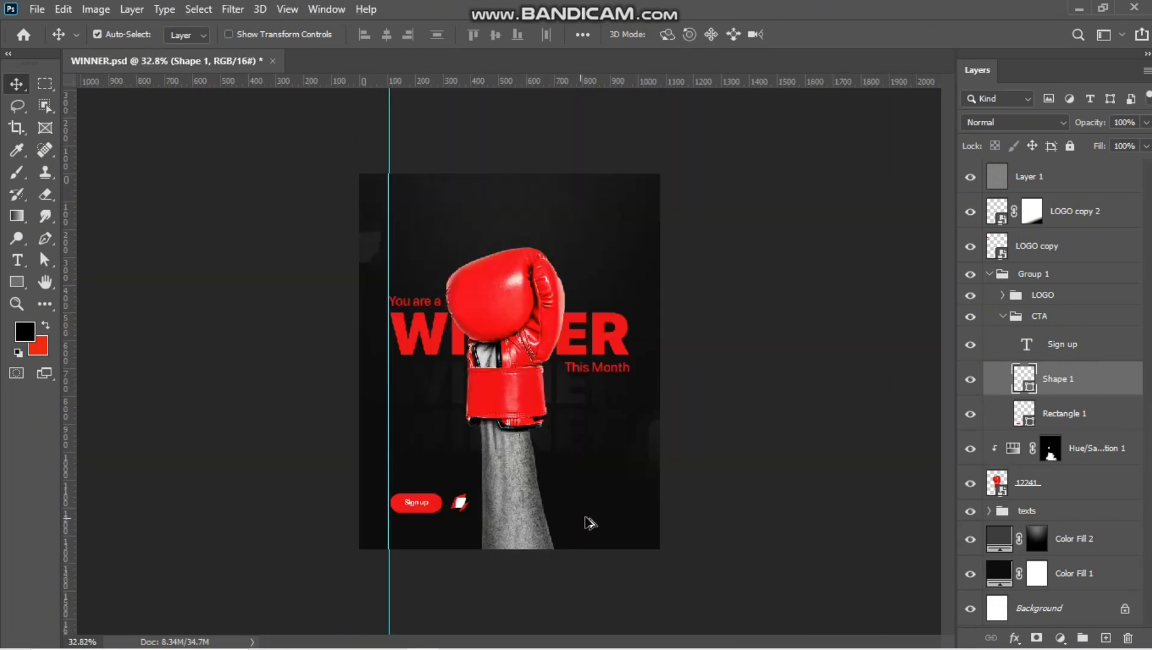
pyautogui.keyDown('alt'); pyautogui.scroll(1, 548, 491); pyautogui.keyUp('alt')
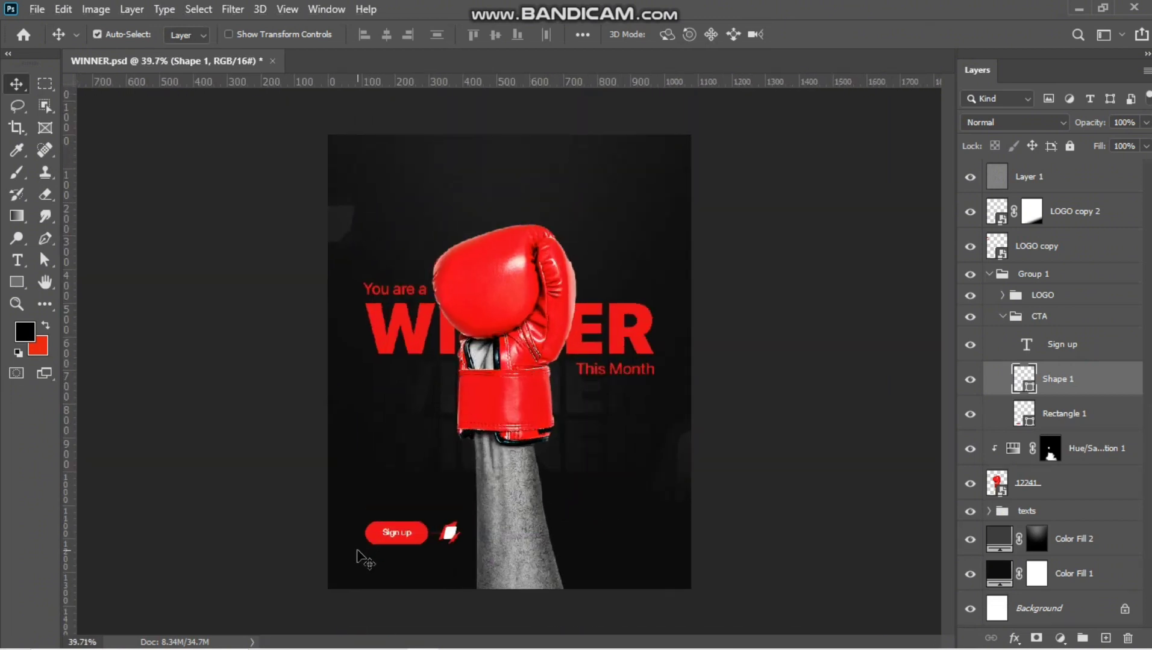
# Try a Color Overlay effect on the "Sign up" button's rounded rectangle.
pyautogui.click(1002, 317)
pyautogui.click(1000, 317)
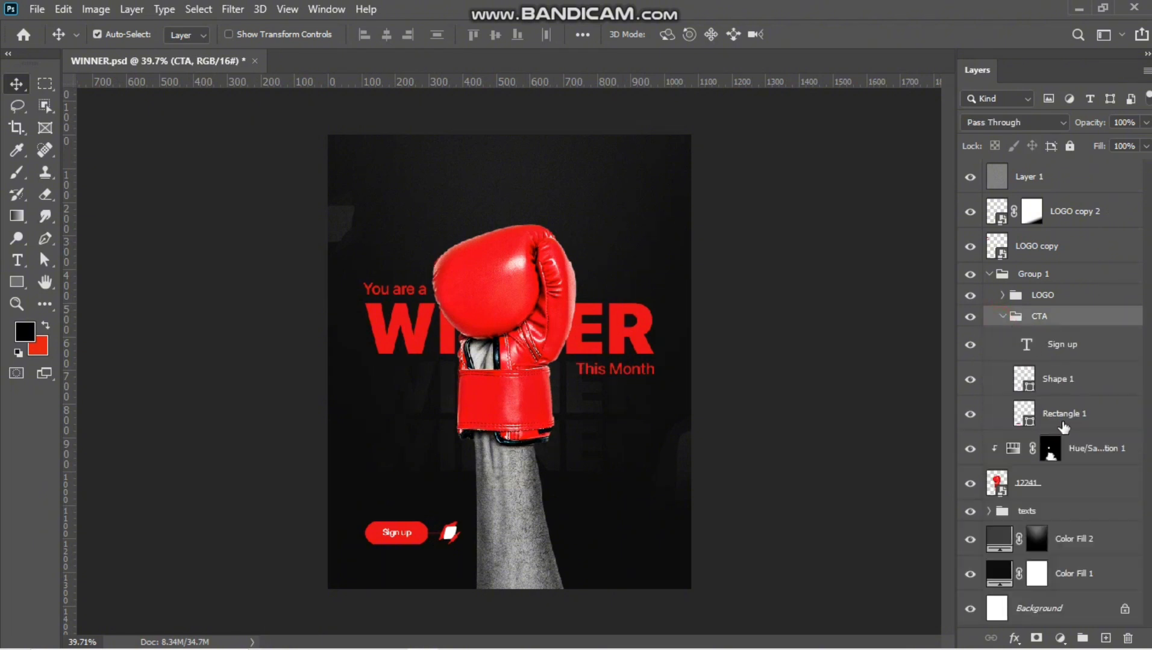
pyautogui.click(1076, 417)
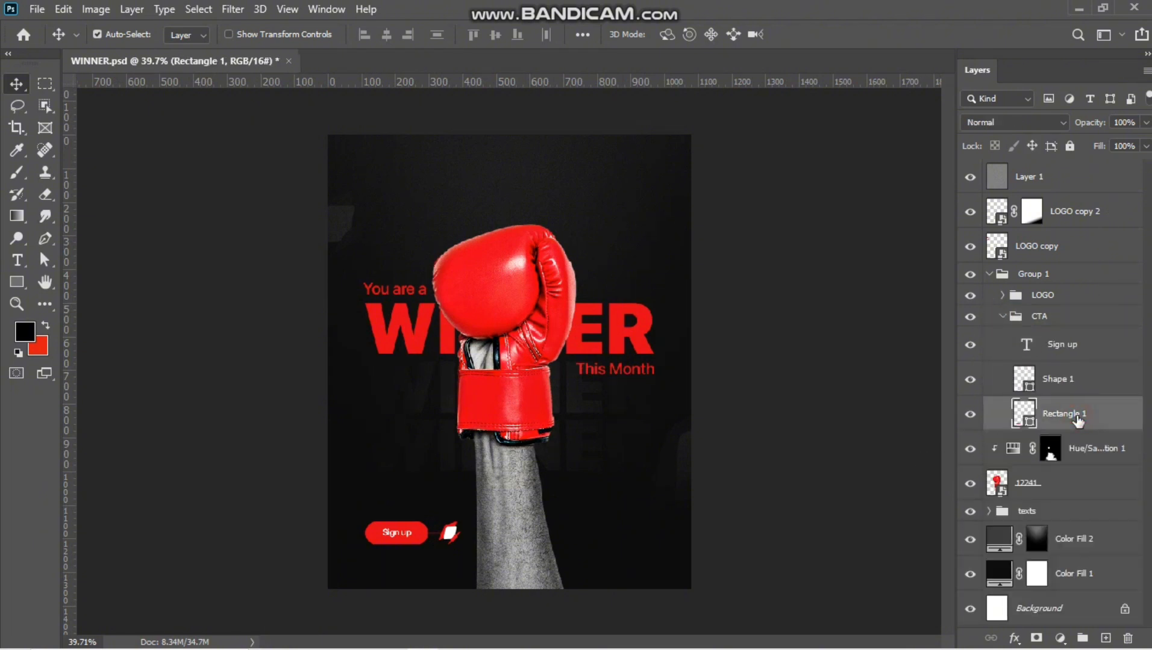
pyautogui.click(970, 415)
pyautogui.click(970, 414)
pyautogui.click(1057, 637)
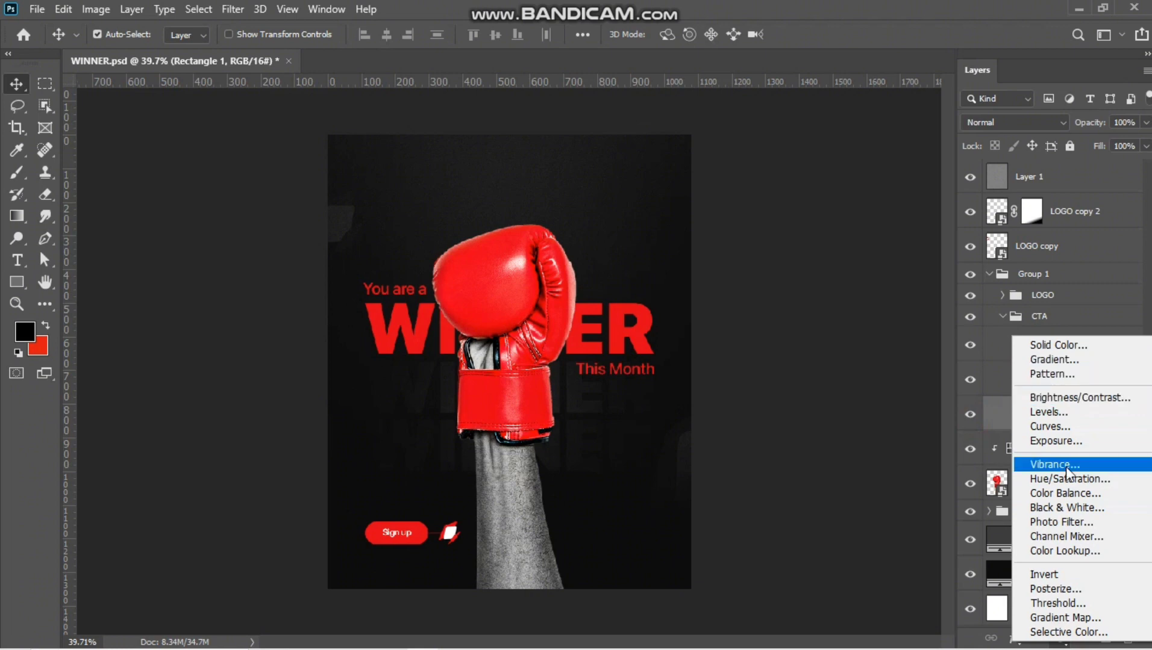
pyautogui.click(1072, 335)
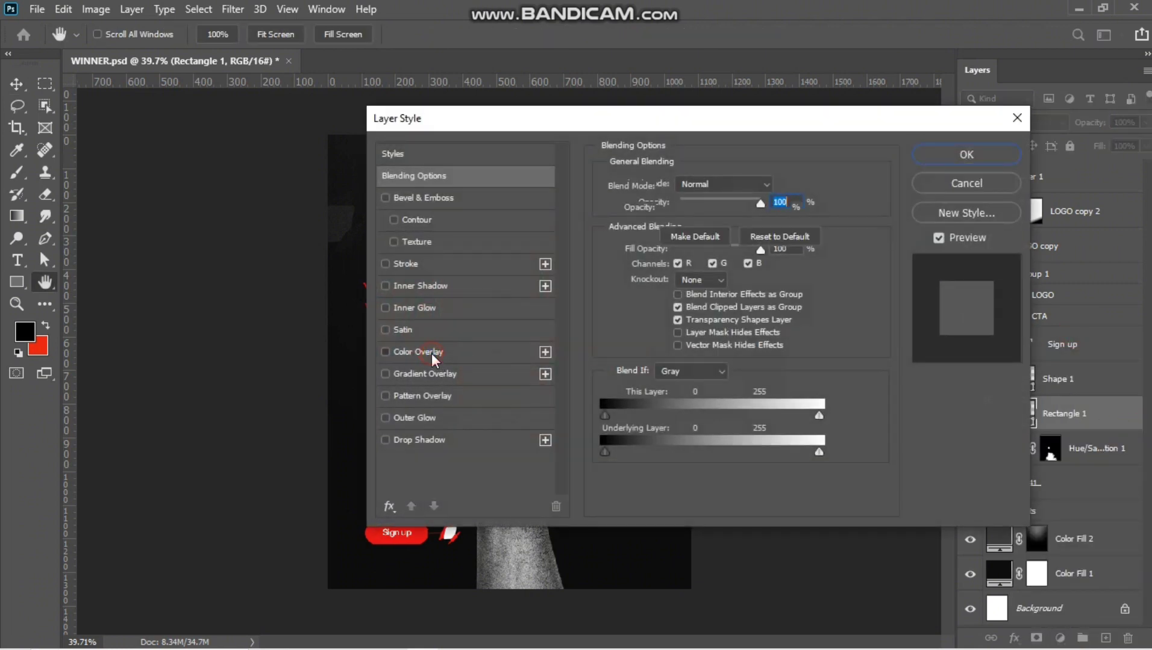
pyautogui.click(431, 353)
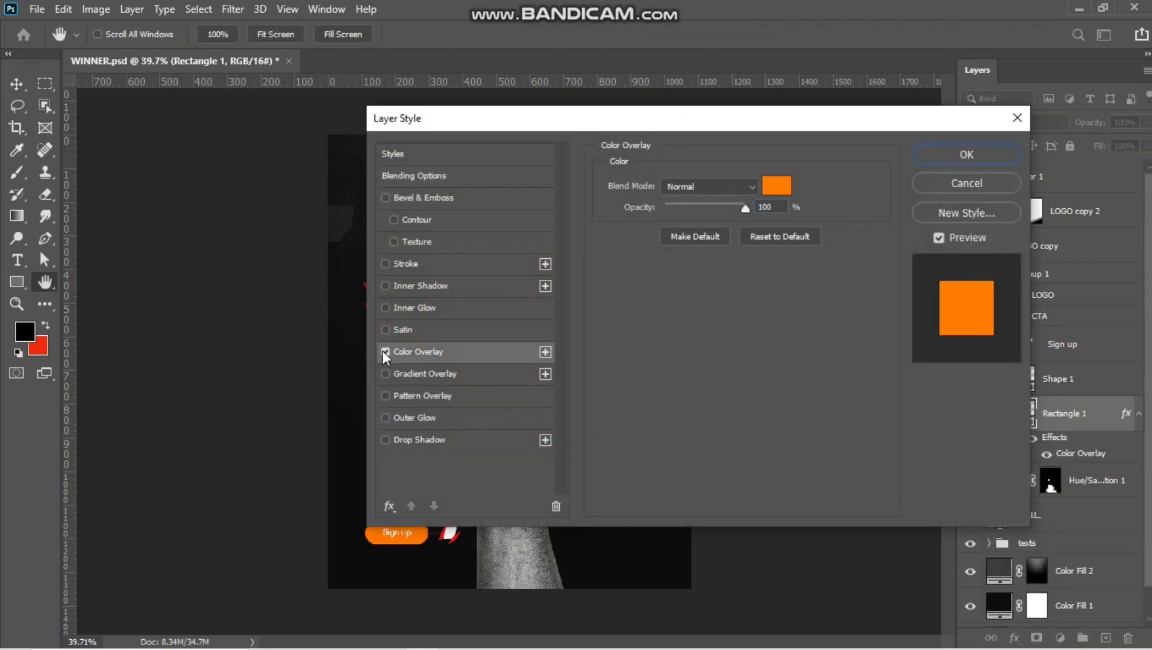
pyautogui.click(384, 352)
# Enable an Outer Glow on the "Sign up" button's rounded rectangle and set its colour to red ff0c00.
pyautogui.moveTo(518, 120); pyautogui.dragTo(690, 121)
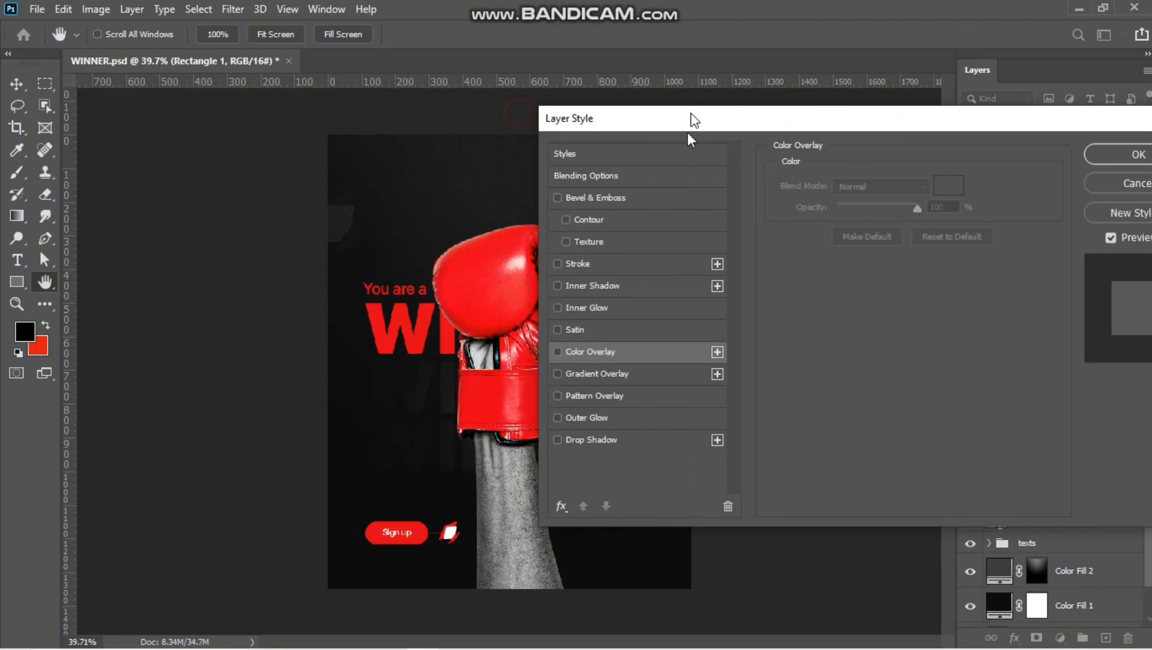
pyautogui.click(558, 418)
pyautogui.click(642, 419)
pyautogui.click(815, 244)
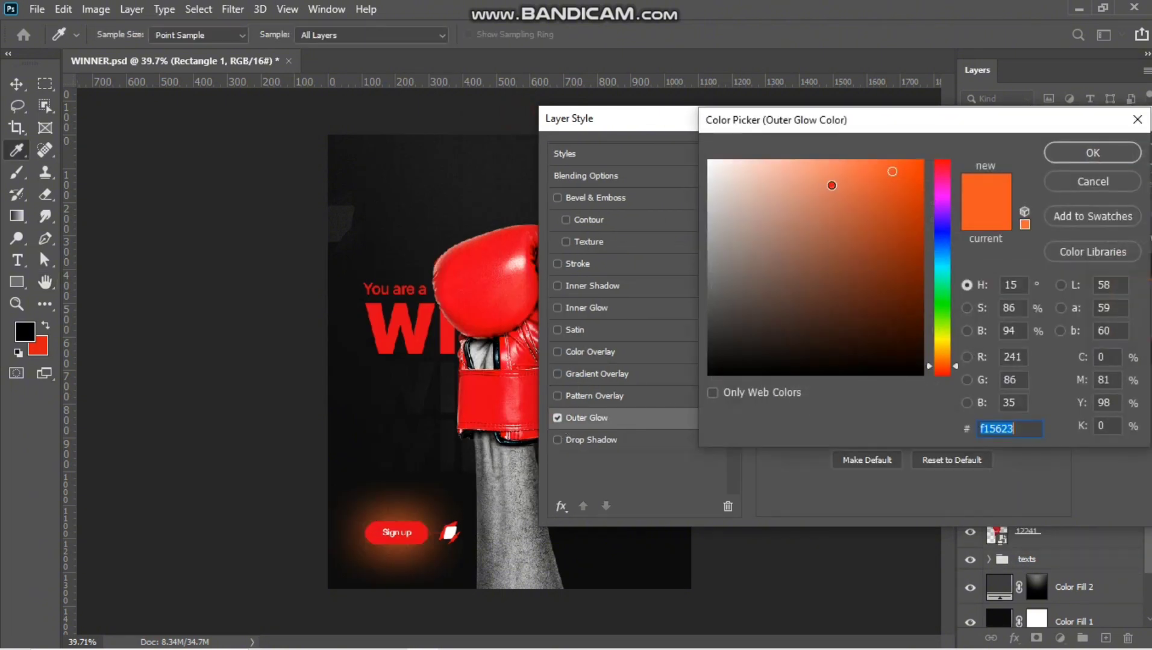
pyautogui.click(921, 161)
pyautogui.moveTo(940, 332); pyautogui.dragTo(939, 373)
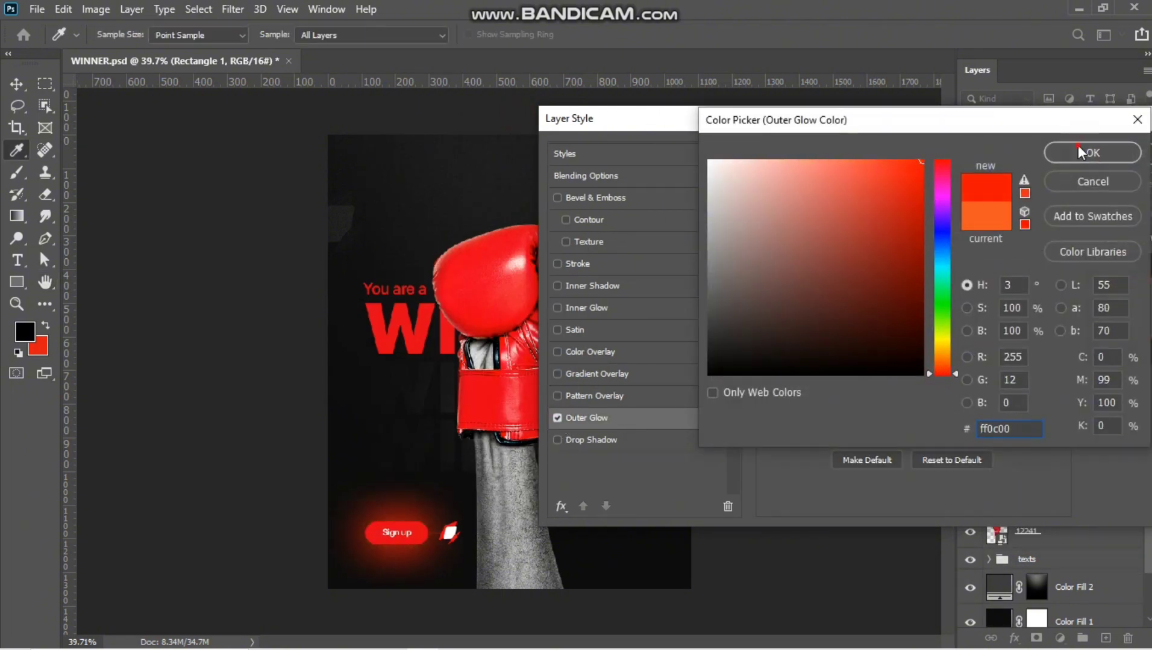
pyautogui.click(1078, 148)
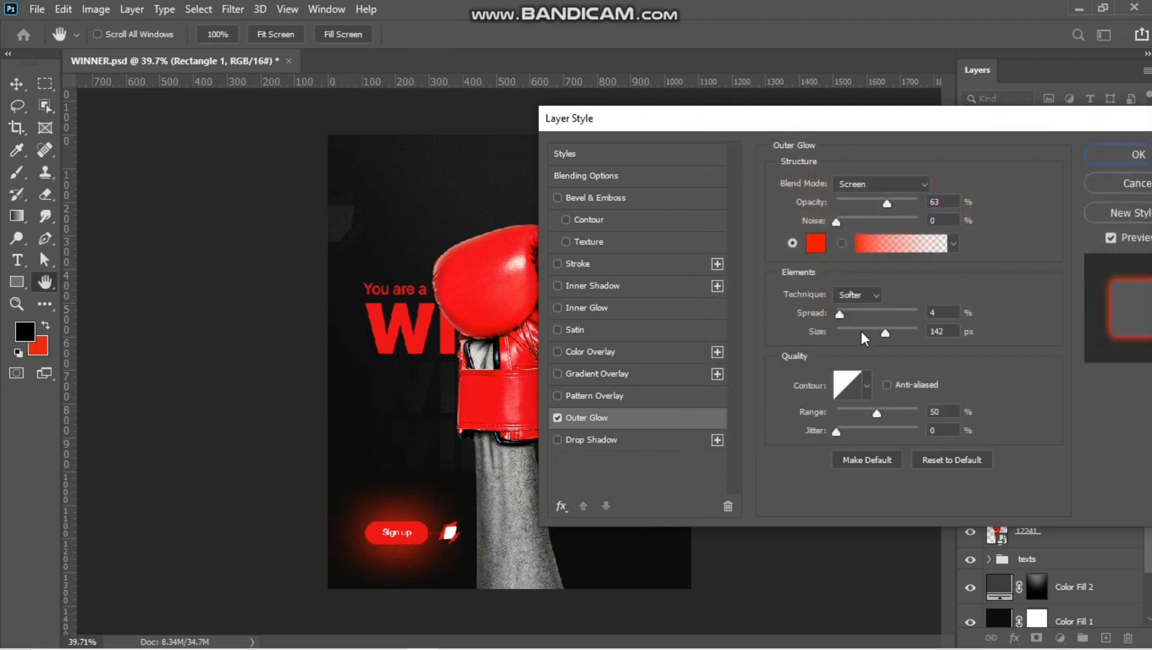
# Refine the button's Outer Glow to a size of 49 px, colour ff271c and 16% opacity, and apply it.
pyautogui.moveTo(862, 331); pyautogui.dragTo(858, 332)
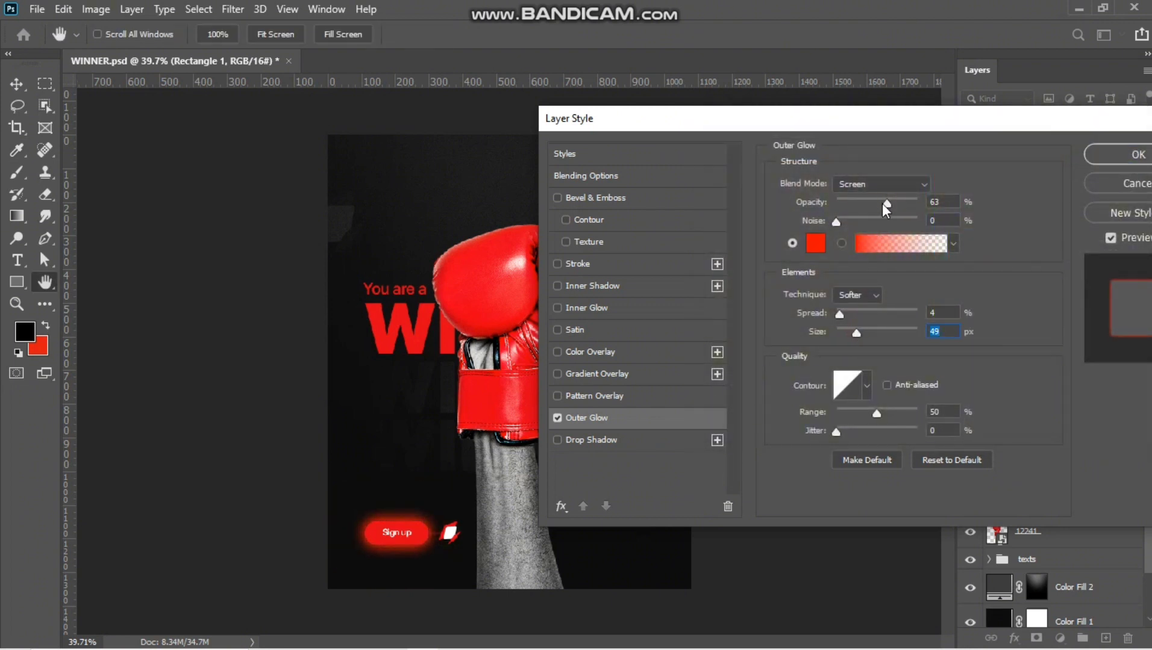
pyautogui.moveTo(883, 202); pyautogui.dragTo(852, 214)
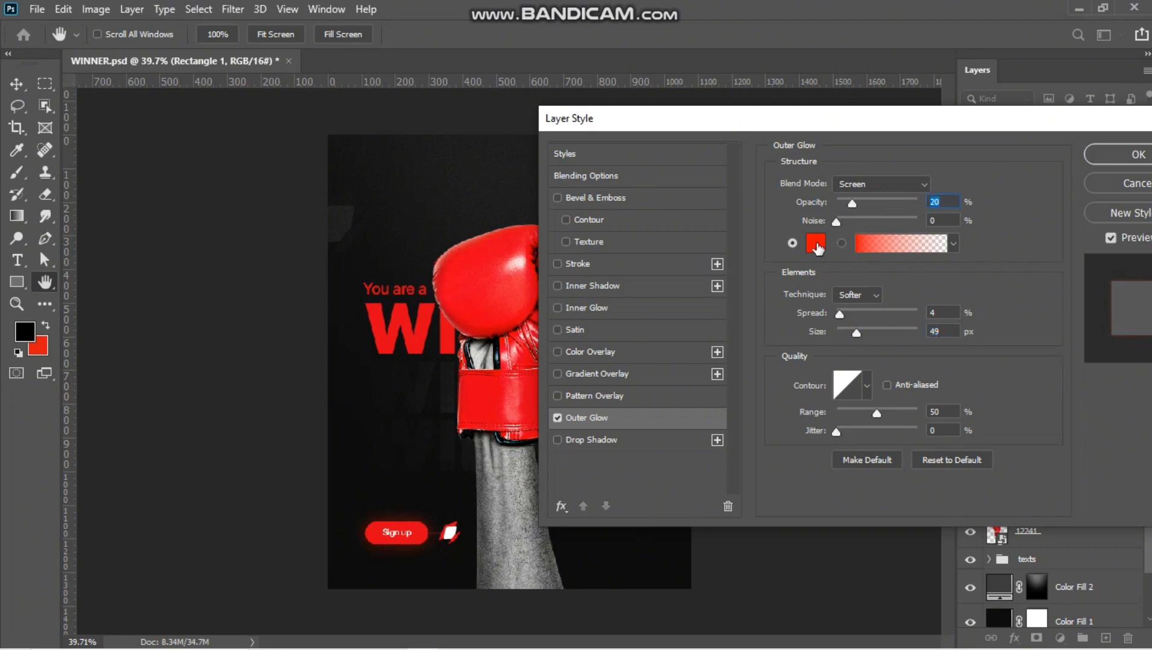
pyautogui.click(817, 247)
pyautogui.moveTo(906, 161); pyautogui.dragTo(900, 158)
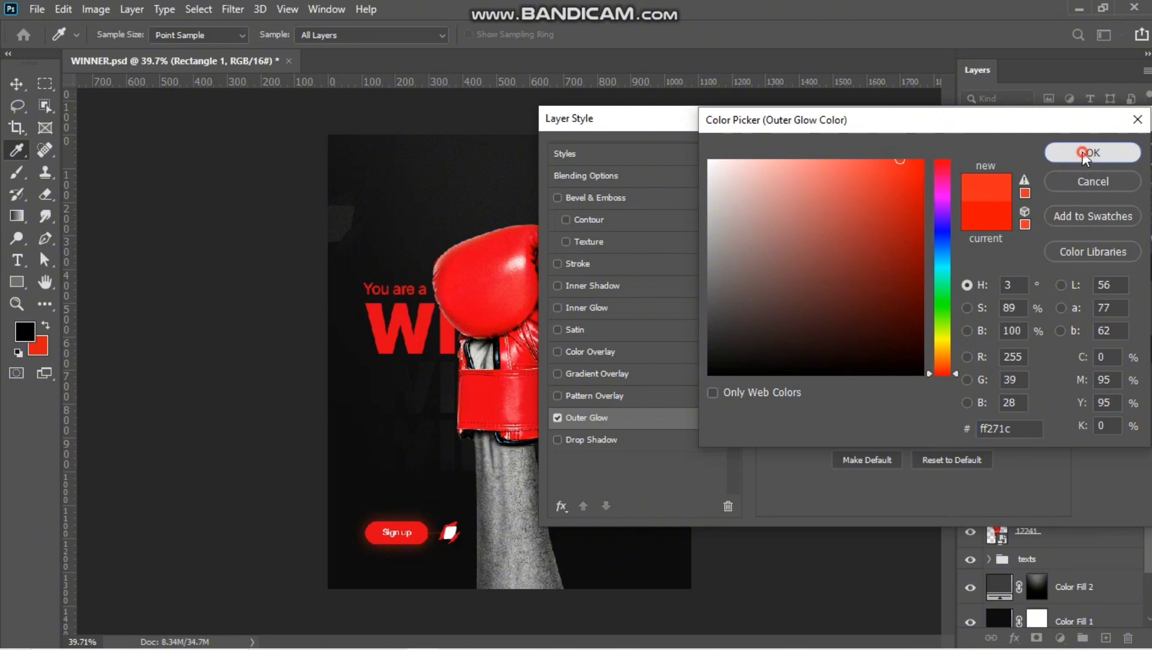
pyautogui.click(1091, 153)
pyautogui.moveTo(858, 205); pyautogui.dragTo(849, 200)
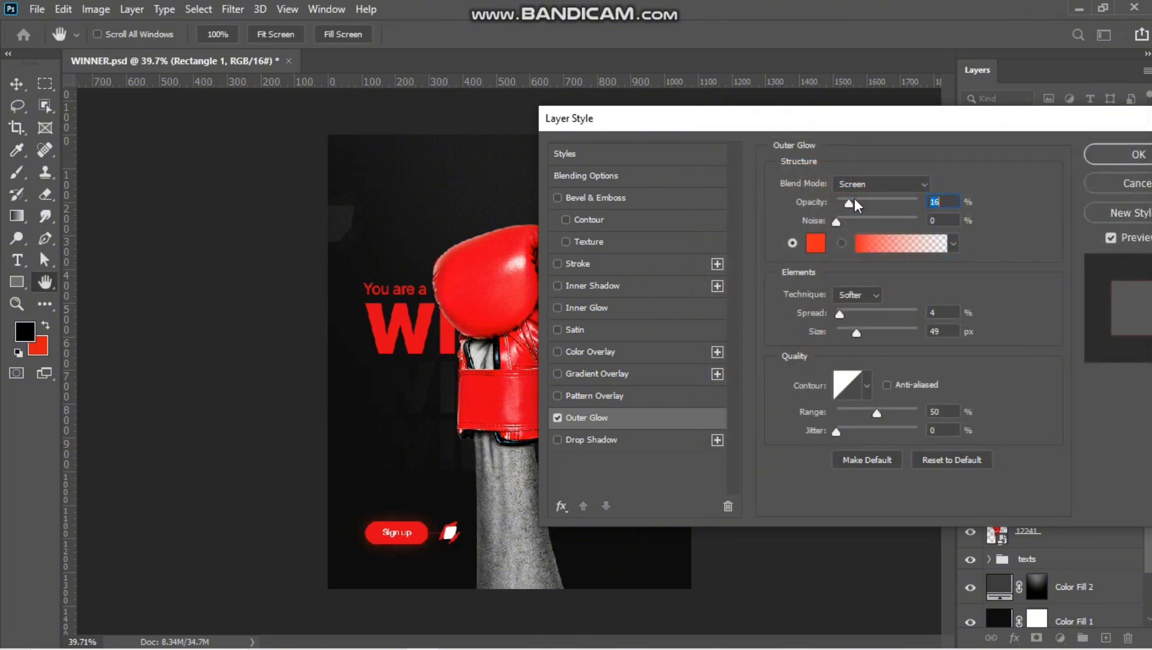
pyautogui.click(1136, 155)
# Copy the button rectangle's layer style and paste it onto the WINNER text layer.
pyautogui.rightClick(1066, 409)
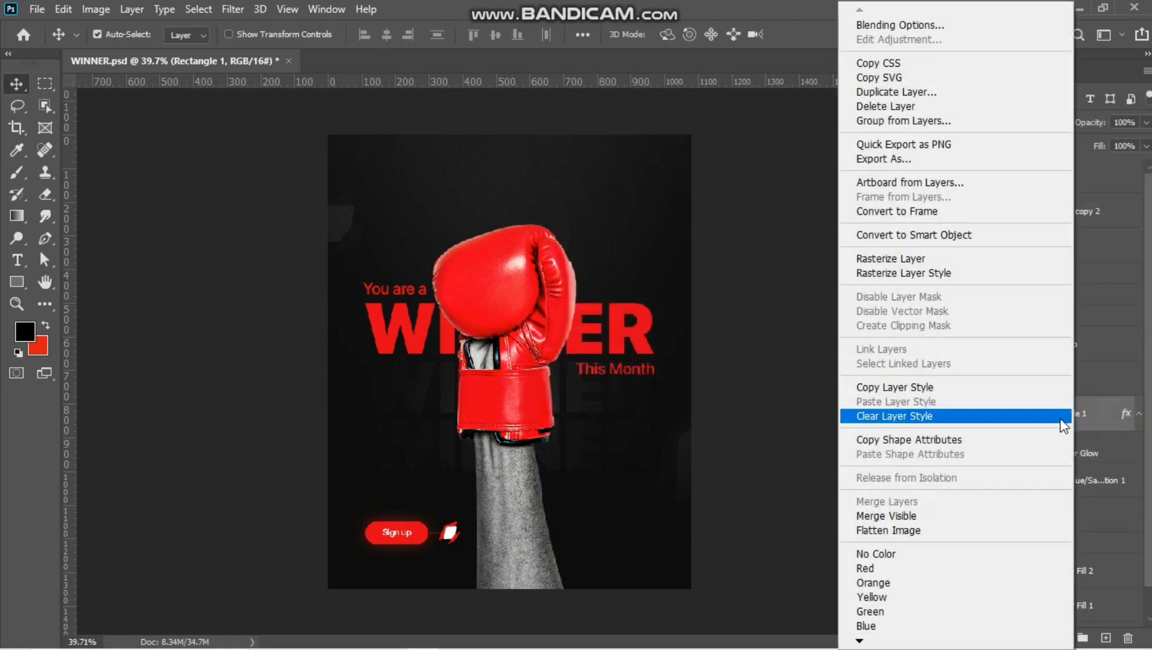
pyautogui.click(937, 387)
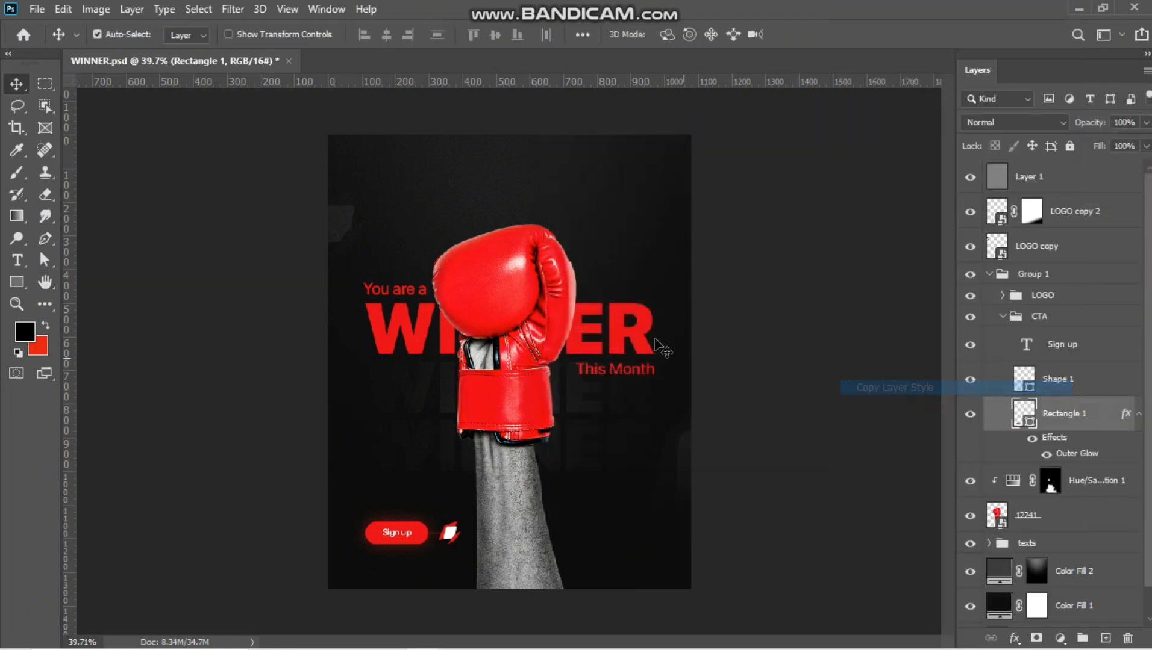
pyautogui.click(1003, 318)
pyautogui.click(1057, 395)
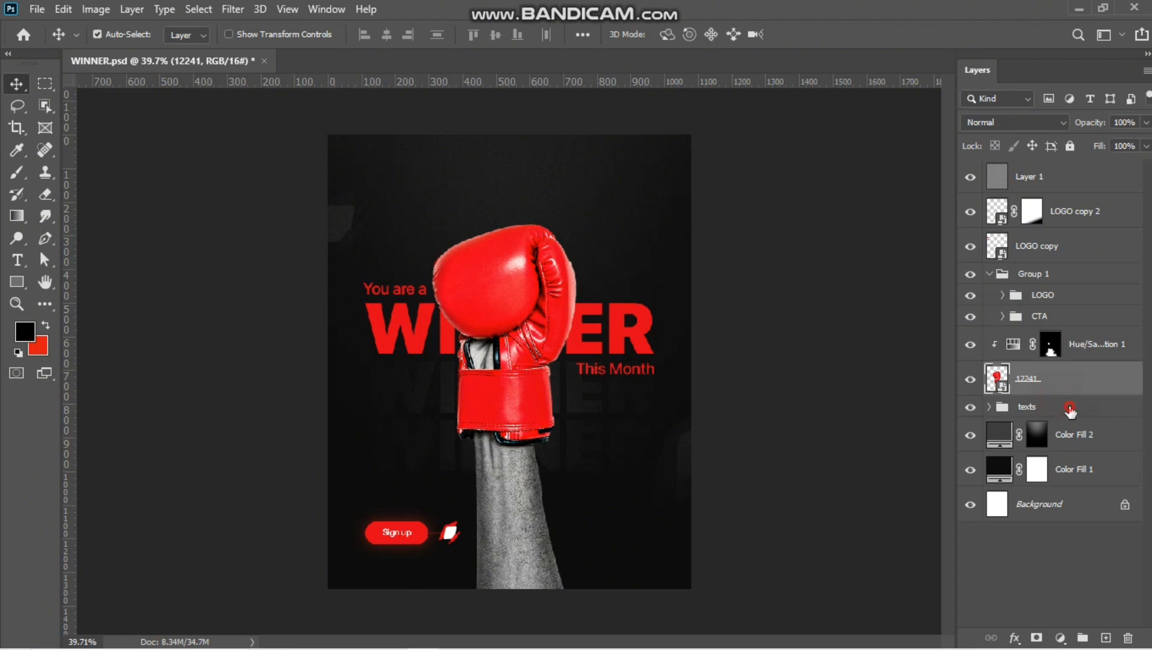
pyautogui.click(1070, 408)
pyautogui.click(988, 408)
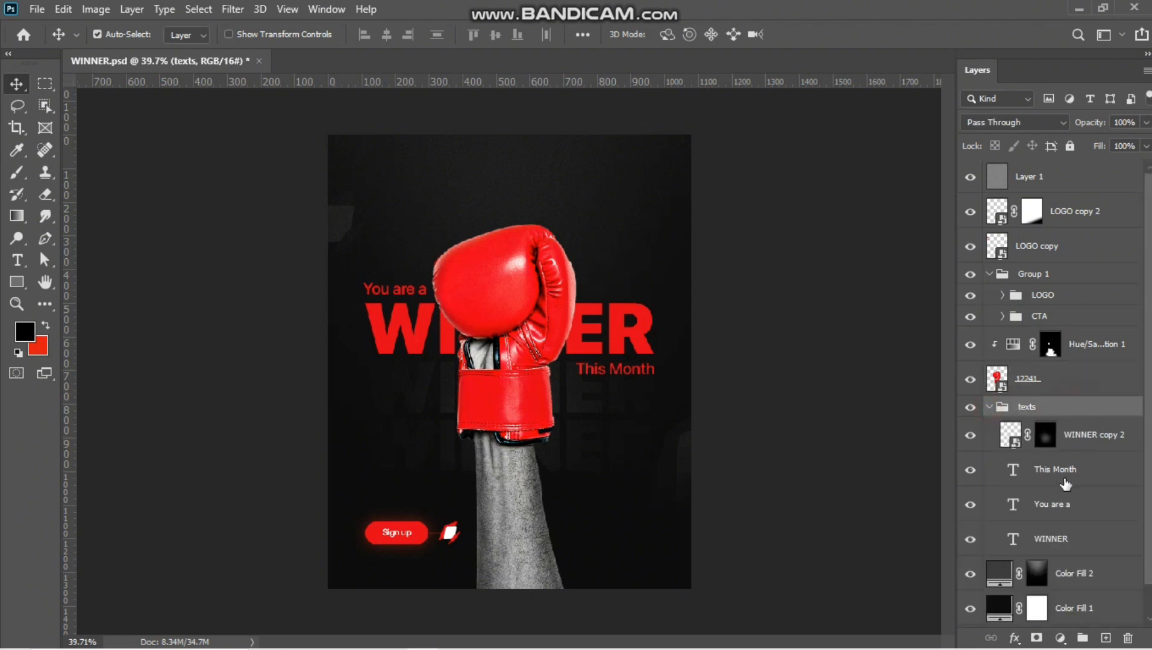
pyautogui.click(1108, 506)
pyautogui.click(1108, 545)
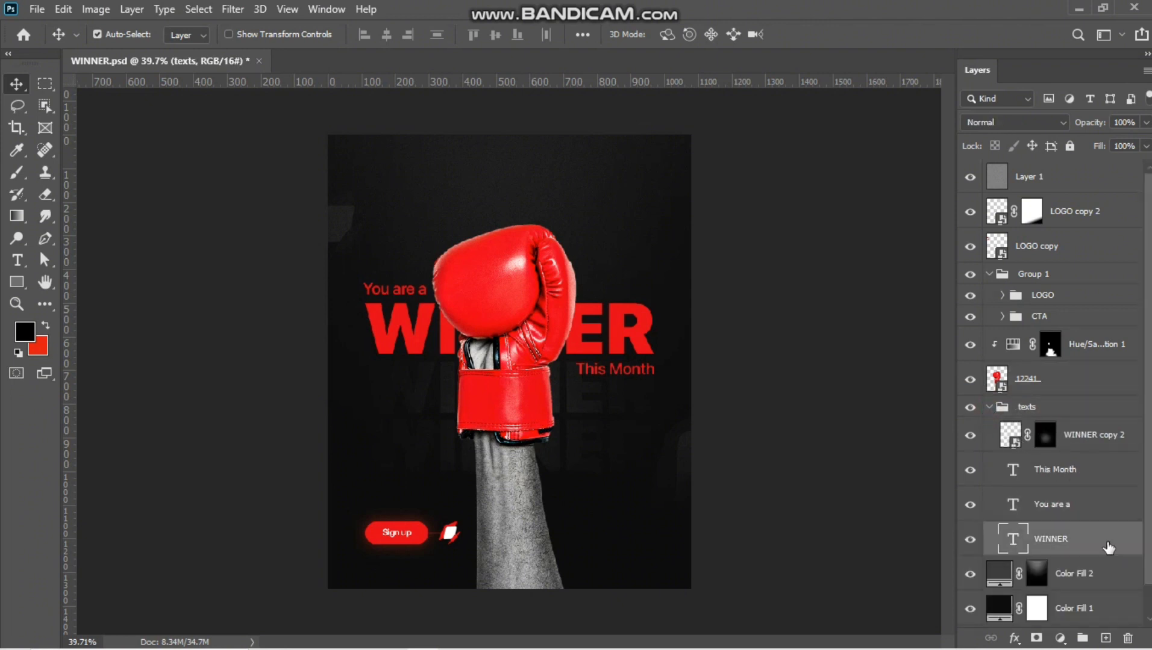
pyautogui.rightClick(1108, 547)
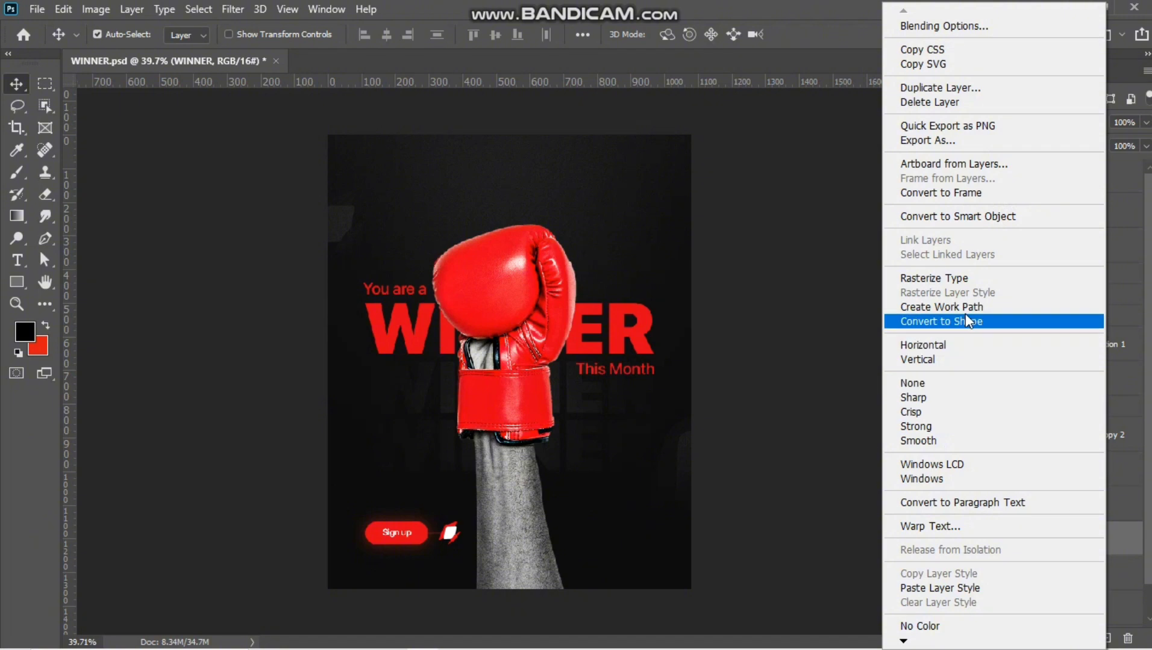
pyautogui.click(939, 588)
pyautogui.scroll(-3, 632, 451)
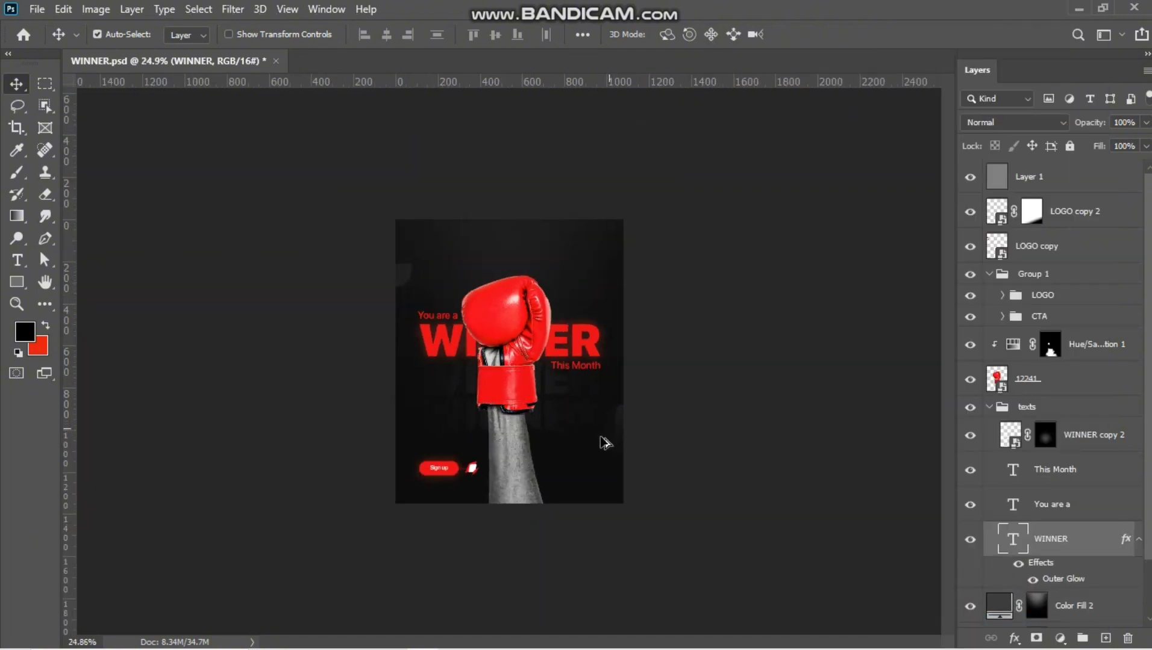
pyautogui.scroll(3, 745, 381)
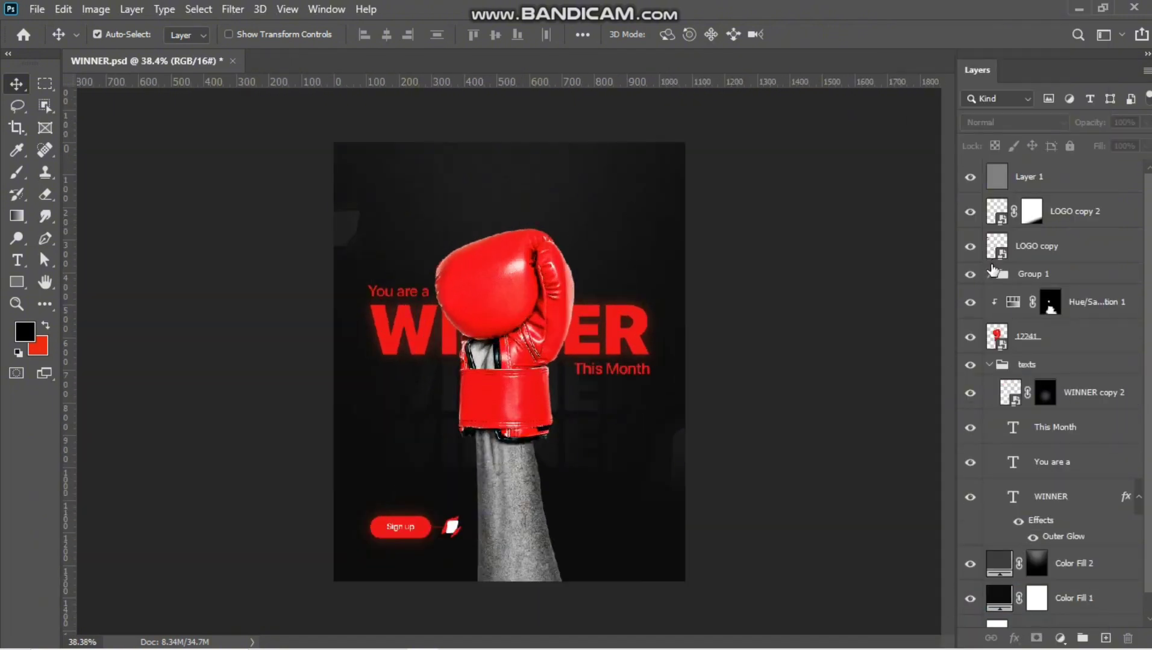
# Collapse Group 1 and add a bright red-orange Solid Color fill layer above LOGO copy 2.
pyautogui.click(1078, 296)
pyautogui.click(1074, 277)
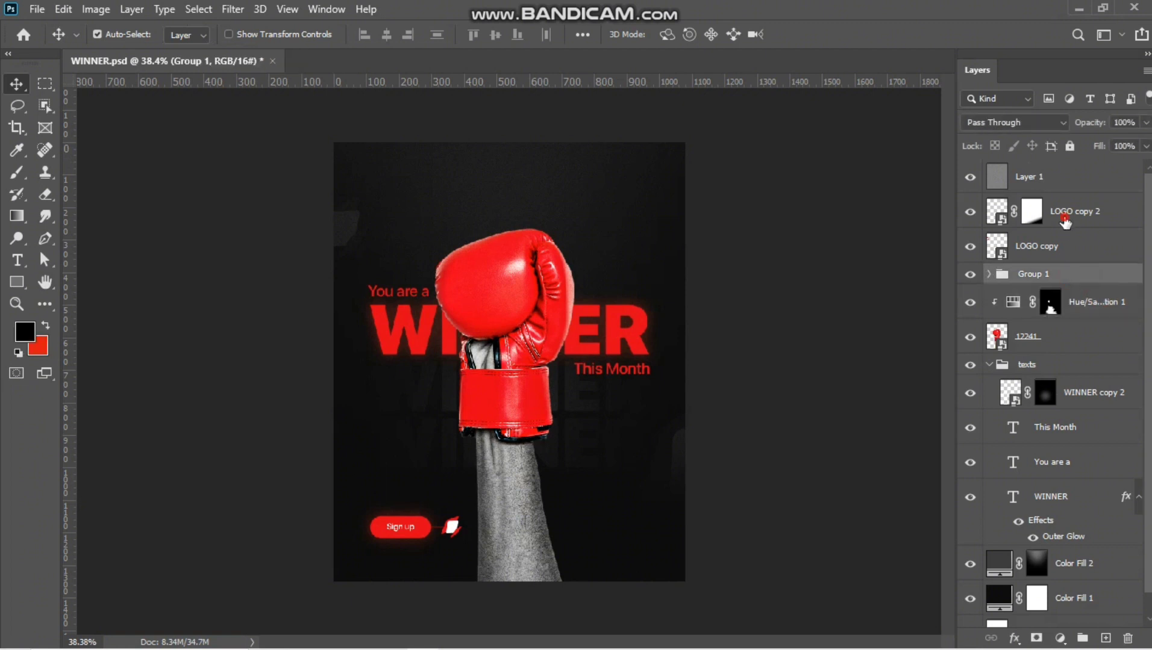
pyautogui.click(1065, 223)
pyautogui.click(1060, 638)
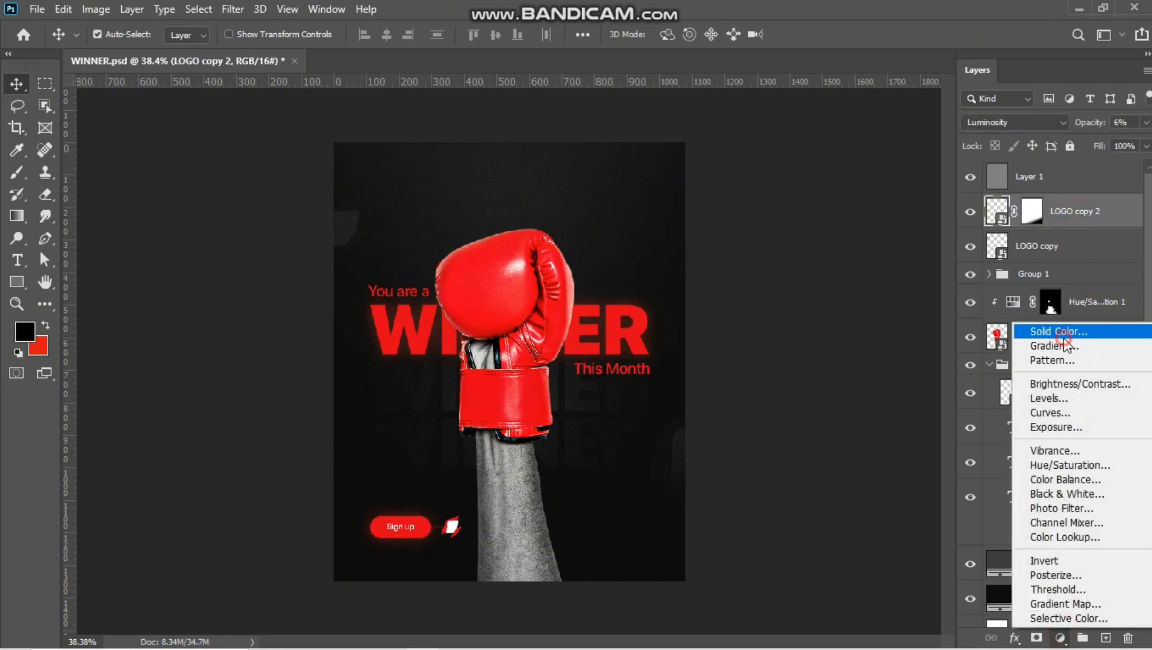
pyautogui.click(1064, 338)
pyautogui.moveTo(820, 234)
pyautogui.mouseDown()
pyautogui.moveTo(897, 152)
pyautogui.moveTo(927, 139)
pyautogui.mouseUp()
pyautogui.click(932, 376)
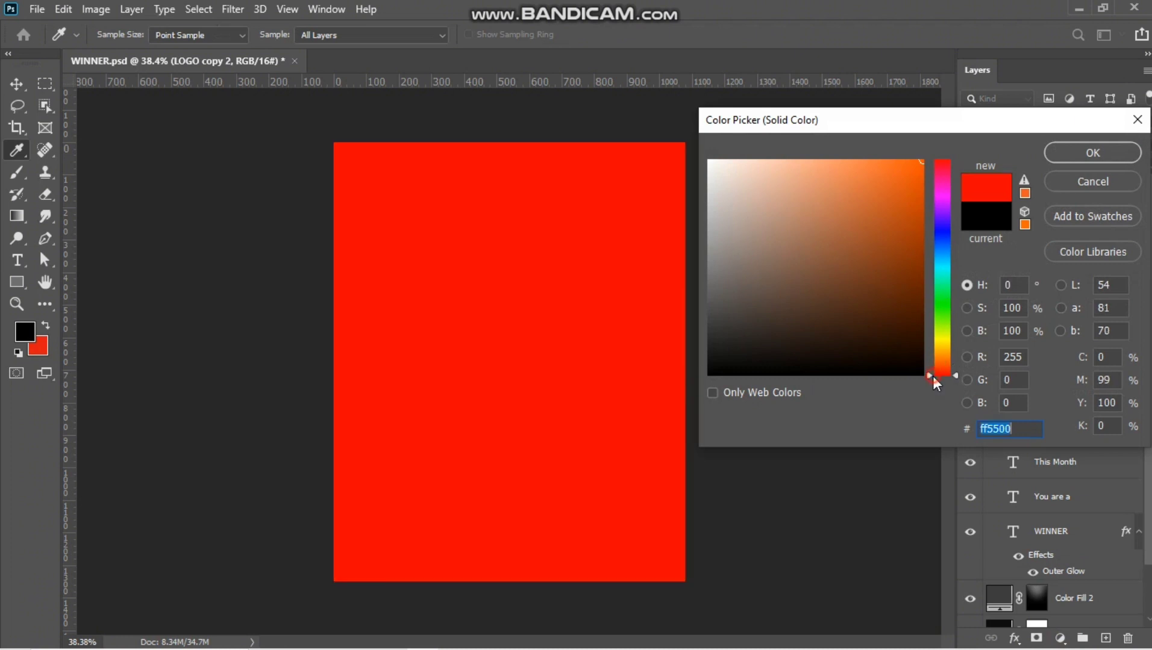
pyautogui.click(936, 373)
pyautogui.click(1051, 149)
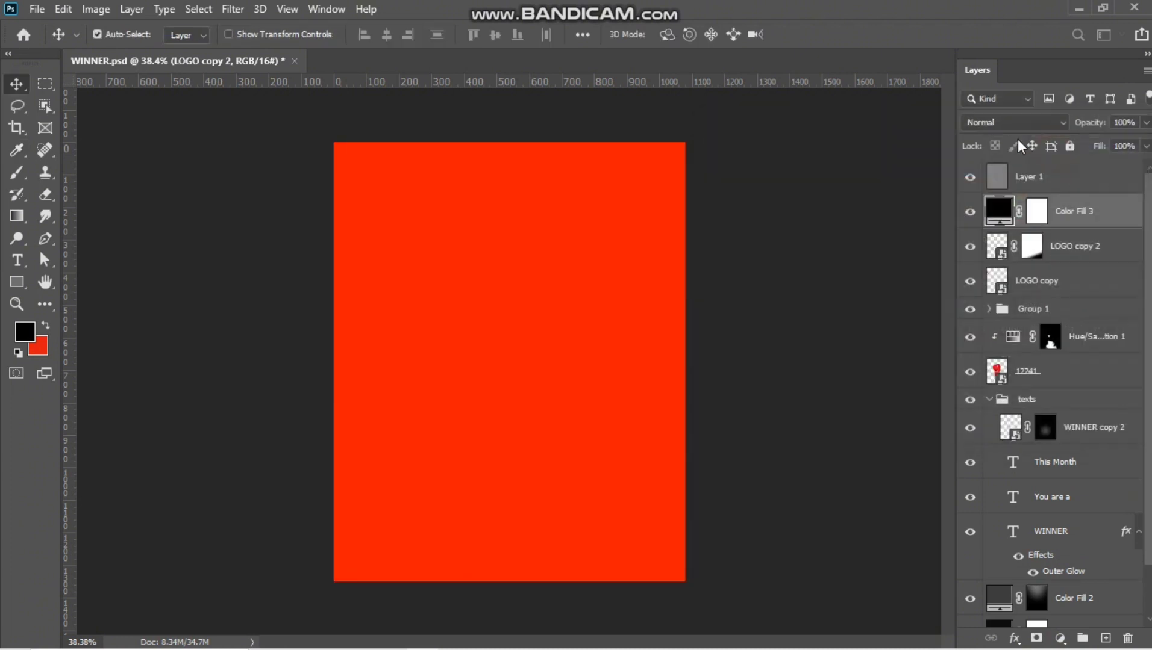
# Set the red fill layer's blend mode to Screen and invert its mask to black.
pyautogui.click(1016, 122)
pyautogui.click(993, 262)
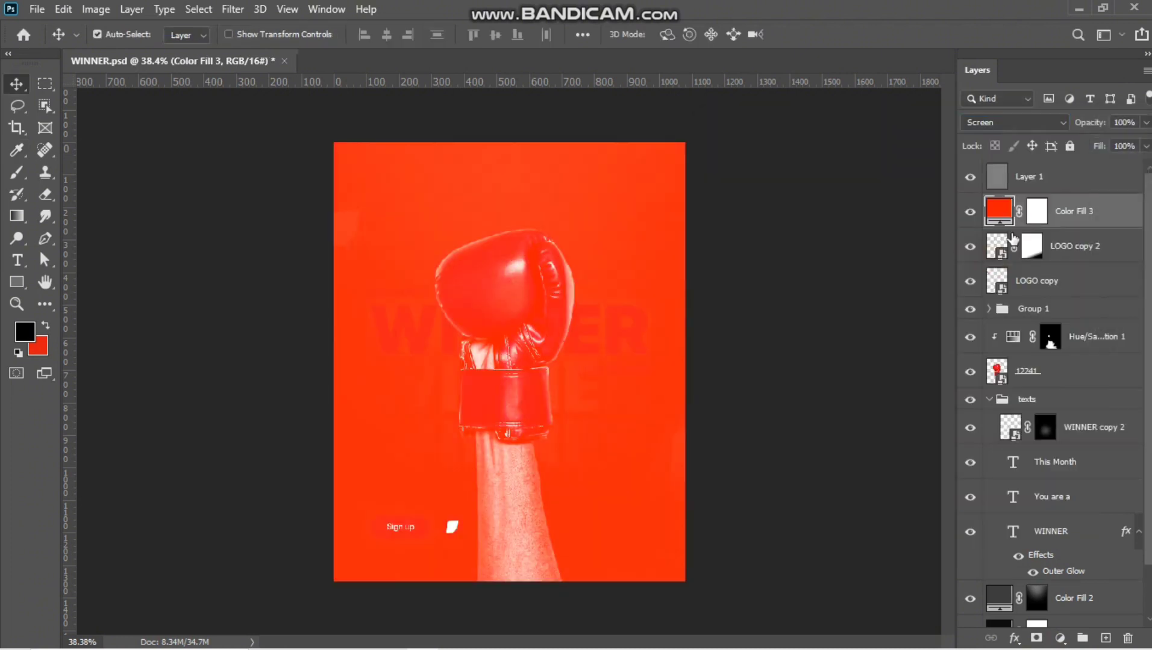
pyautogui.click(1035, 214)
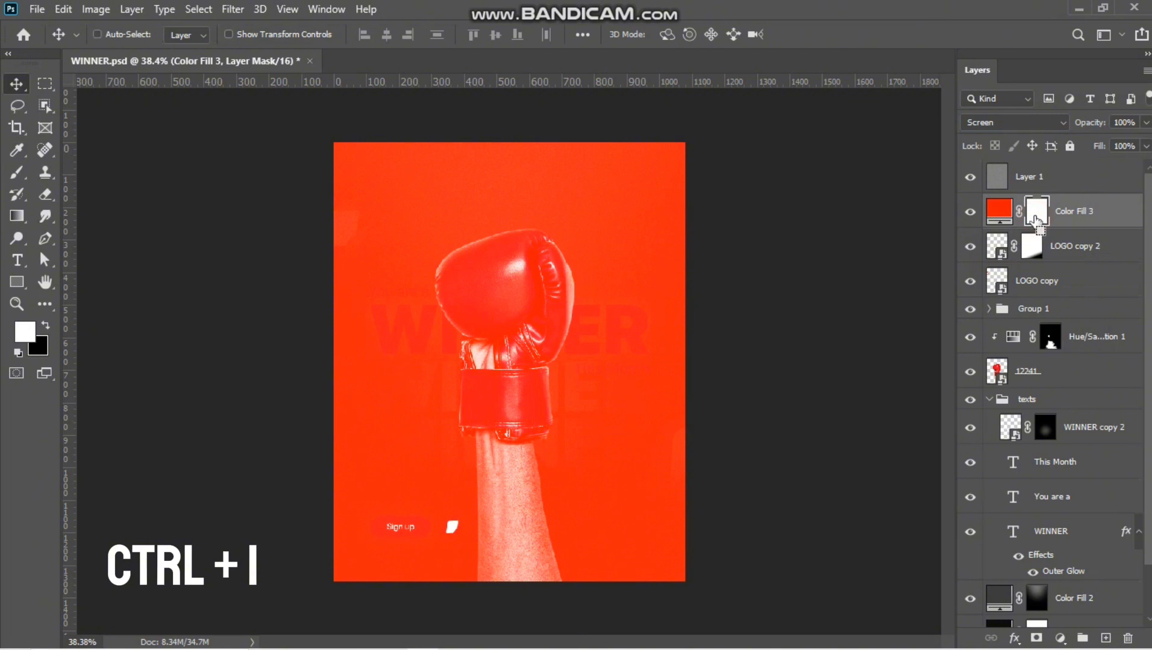
pyautogui.hotkey('ctrl', 'i')
# Set up a soft Brush with white paint, 61% opacity, 18% flow and a size of 600 for painting the fill mask.
pyautogui.click(17, 172)
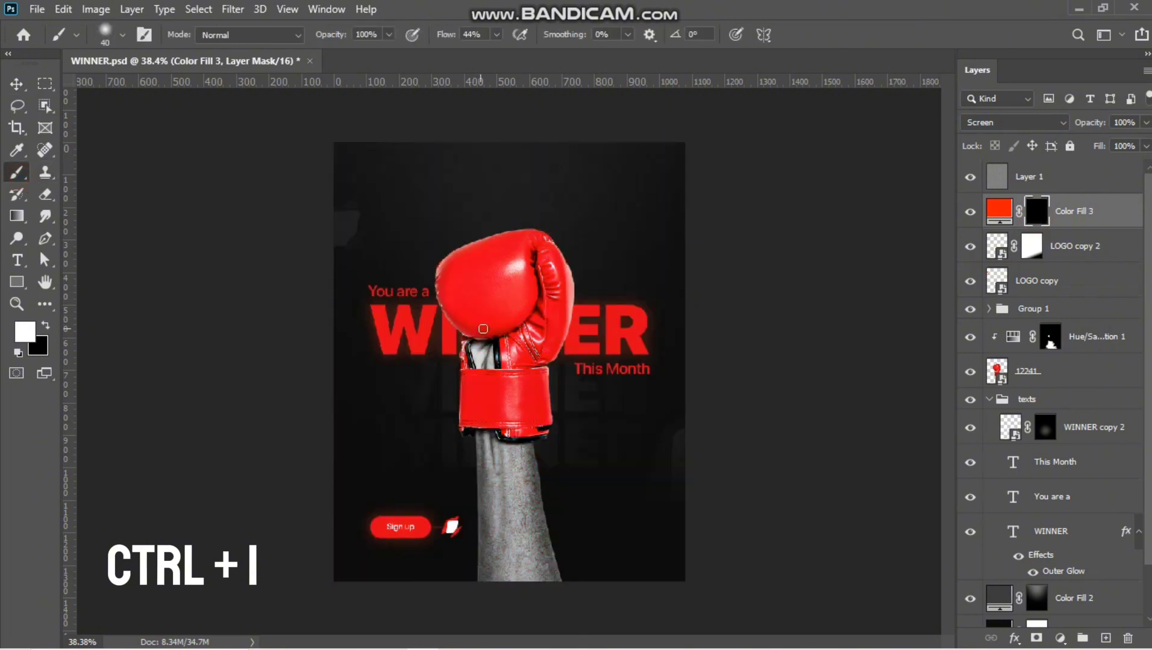
pyautogui.press(']')
pyautogui.press(']')
pyautogui.press(']')
pyautogui.press(']')
pyautogui.press(']')
pyautogui.press(']')
pyautogui.press(']')
pyautogui.press(']')
pyautogui.press(']')
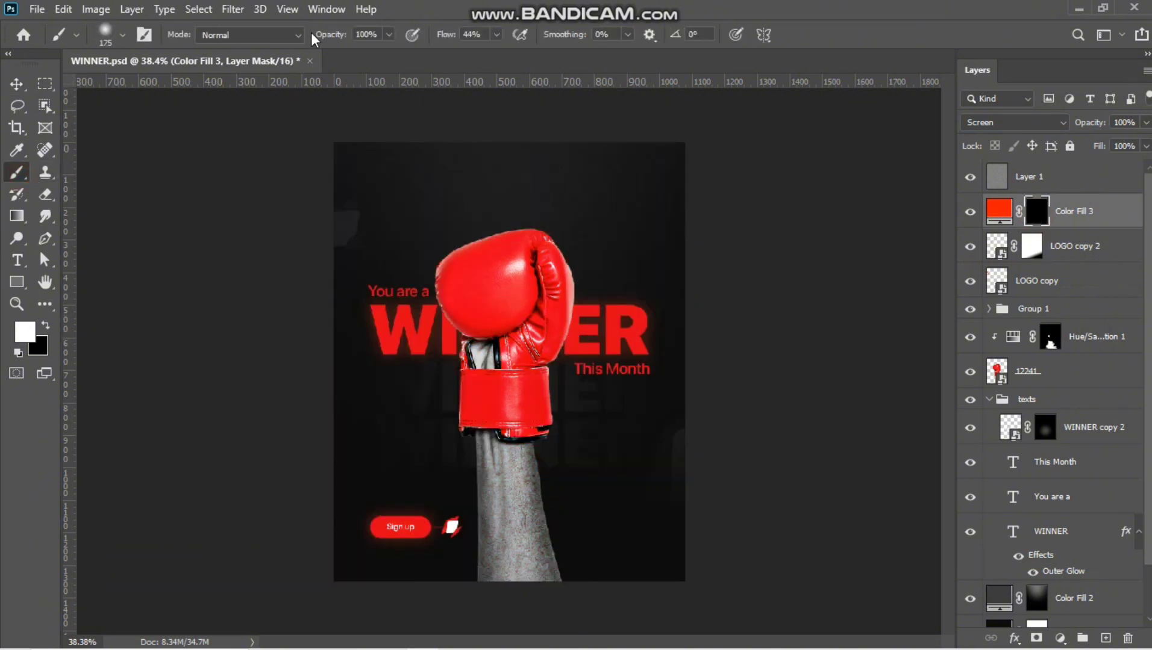
pyautogui.moveTo(449, 34); pyautogui.dragTo(415, 37)
pyautogui.moveTo(340, 35); pyautogui.dragTo(301, 42)
pyautogui.press(']')
pyautogui.moveTo(437, 36); pyautogui.dragTo(437, 43)
pyautogui.press(']')
pyautogui.press(']')
pyautogui.press(']')
pyautogui.press(']')
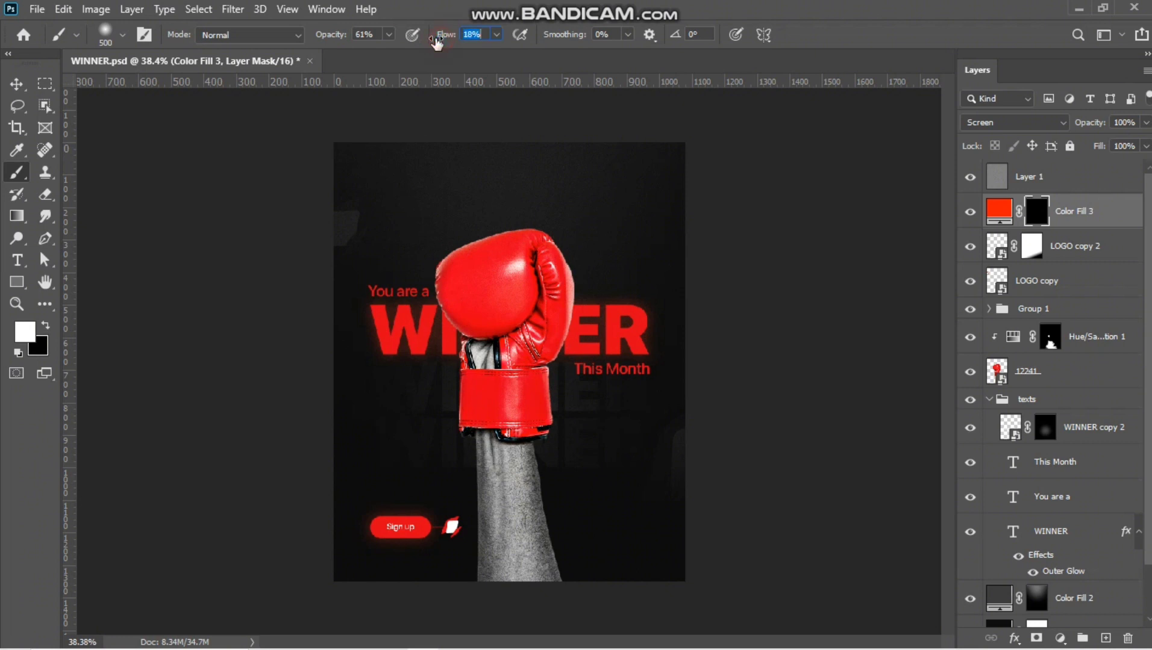
pyautogui.press(']')
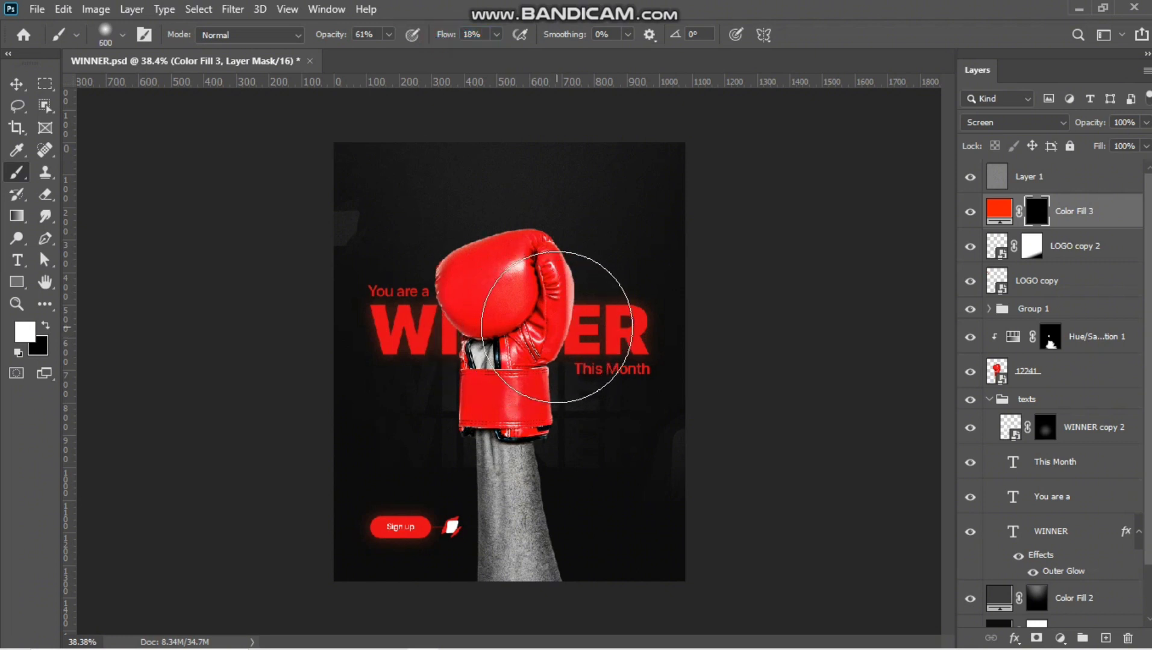
# Paint a soft red glow on the fill mask around both sides of the glove, reducing the brush from 300 to about 175.
pyautogui.press('[')
pyautogui.press('[')
pyautogui.press('[')
pyautogui.moveTo(568, 327)
pyautogui.mouseDown()
pyautogui.moveTo(587, 304)
pyautogui.moveTo(575, 327)
pyautogui.mouseUp()
pyautogui.moveTo(439, 324); pyautogui.dragTo(447, 339)
pyautogui.press('[')
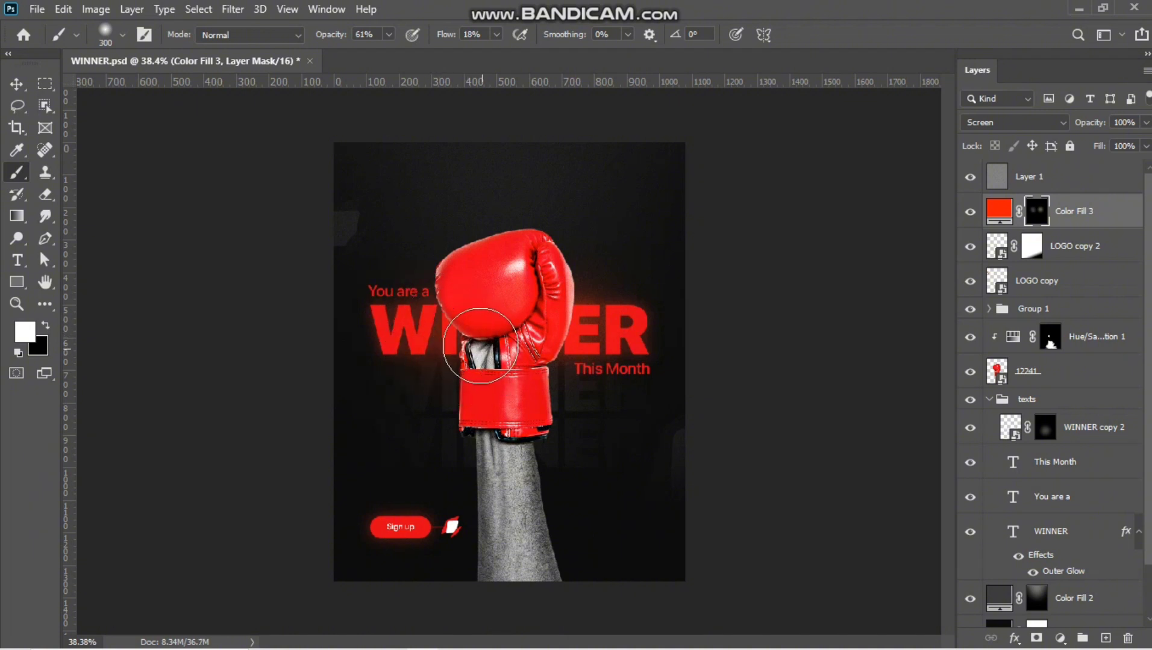
pyautogui.press('[')
pyautogui.click(471, 345)
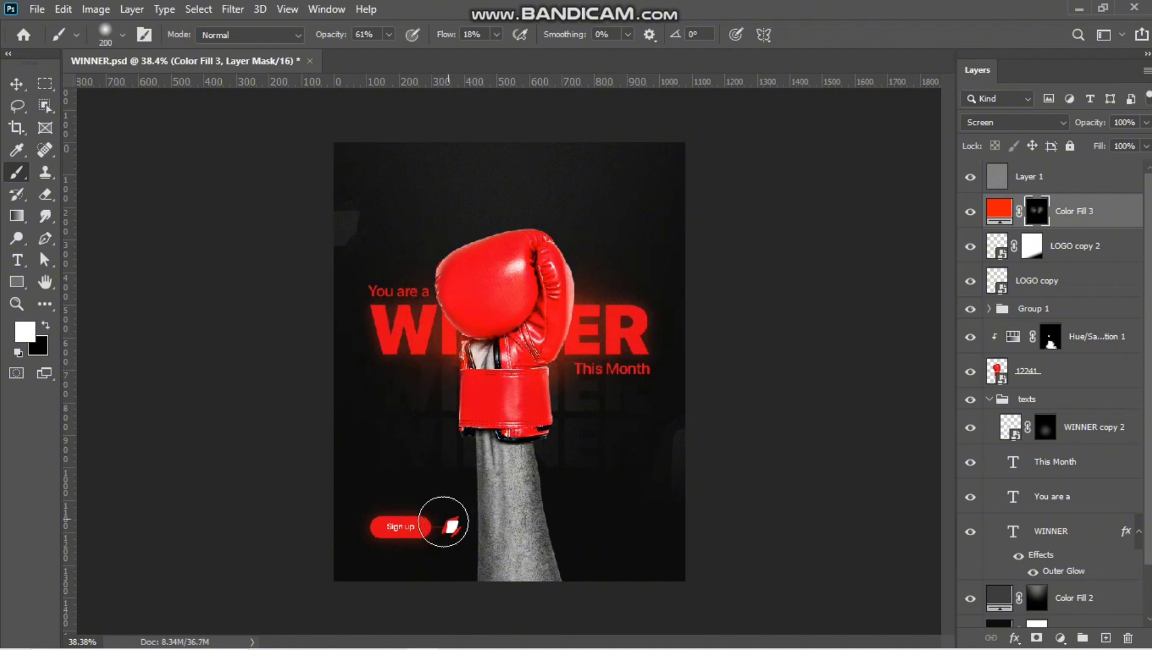
pyautogui.press('[')
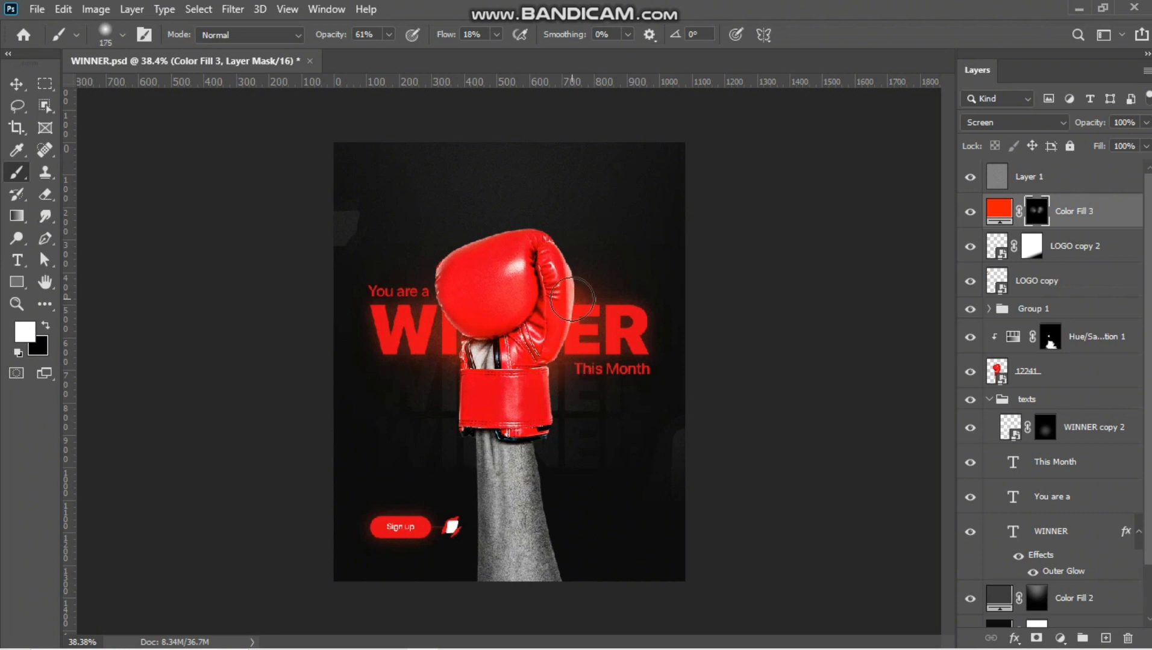
pyautogui.press(']')
pyautogui.press('[')
# Compare the artwork with and without the red fill layer, lower its opacity and hide it.
pyautogui.click(969, 212)
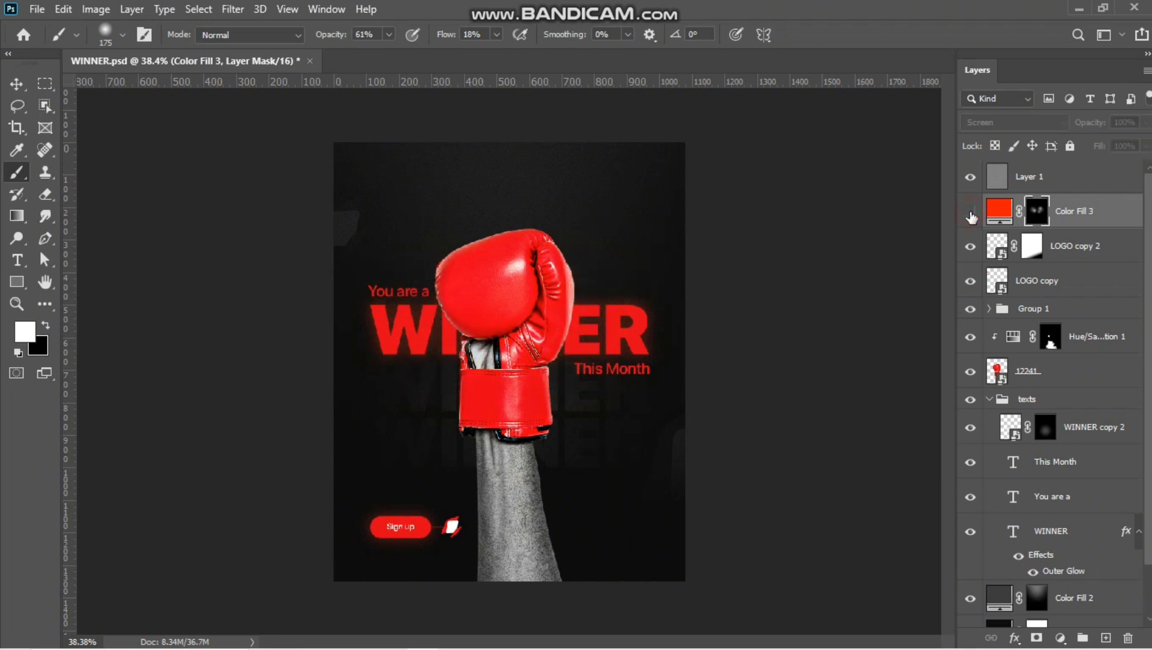
pyautogui.click(970, 212)
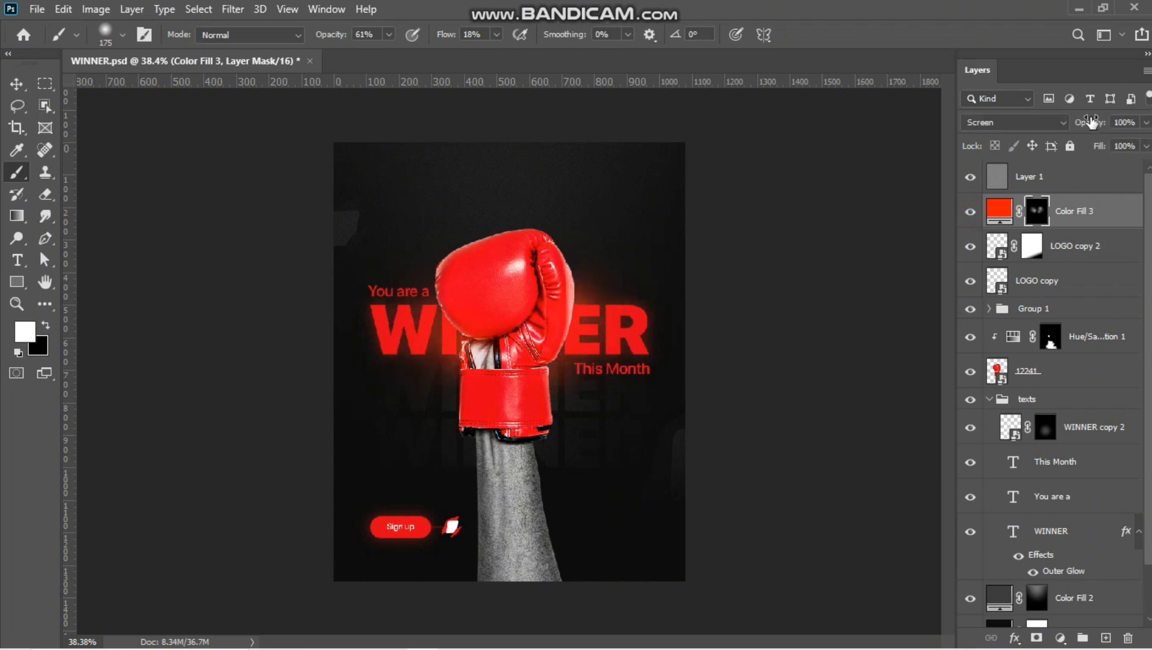
pyautogui.moveTo(1090, 122); pyautogui.dragTo(1057, 124)
pyautogui.click(970, 211)
# Toggle the Hue/Saturation 1 layer off and on to compare the arm with and without the desaturation.
pyautogui.click(1049, 337)
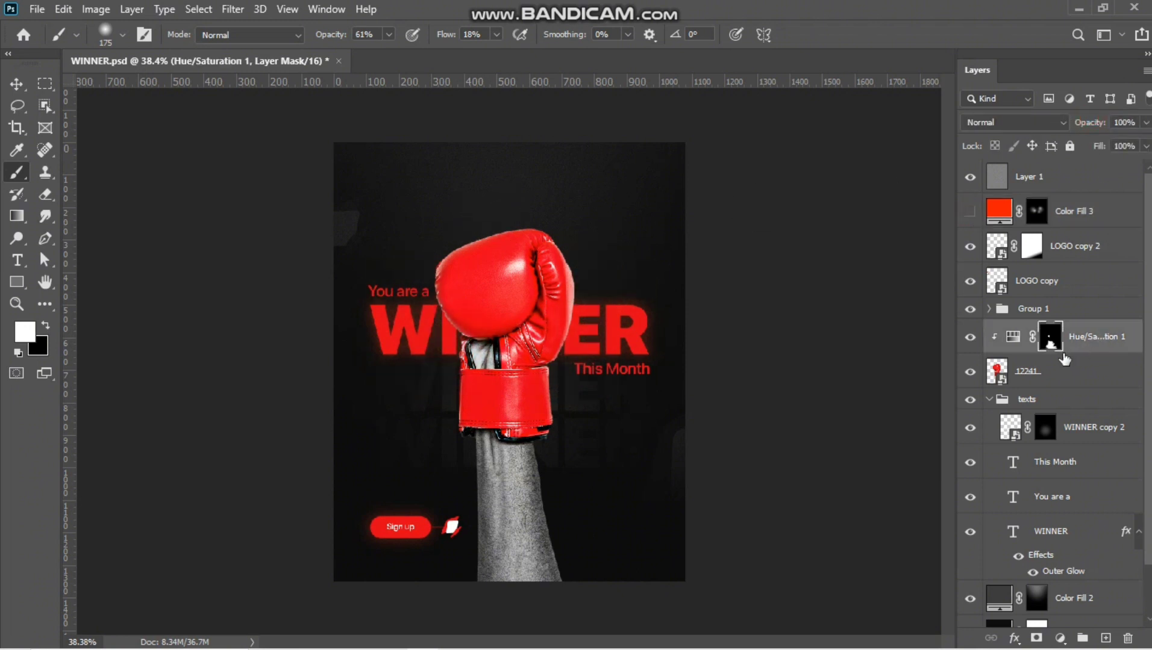
pyautogui.click(16, 89)
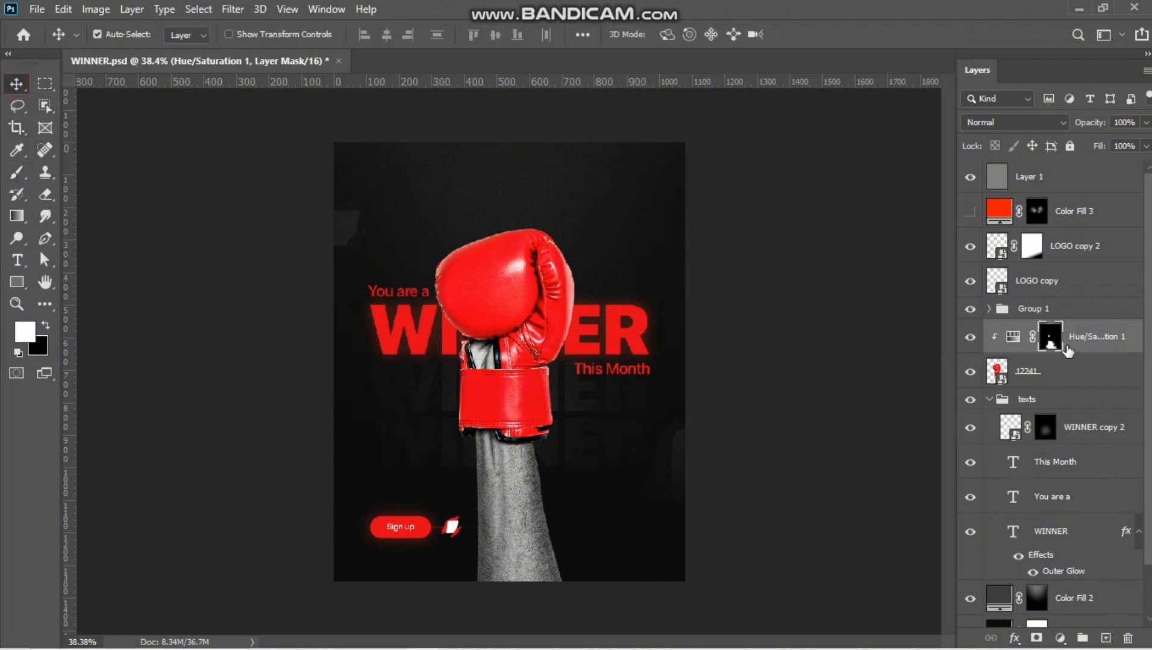
pyautogui.click(970, 337)
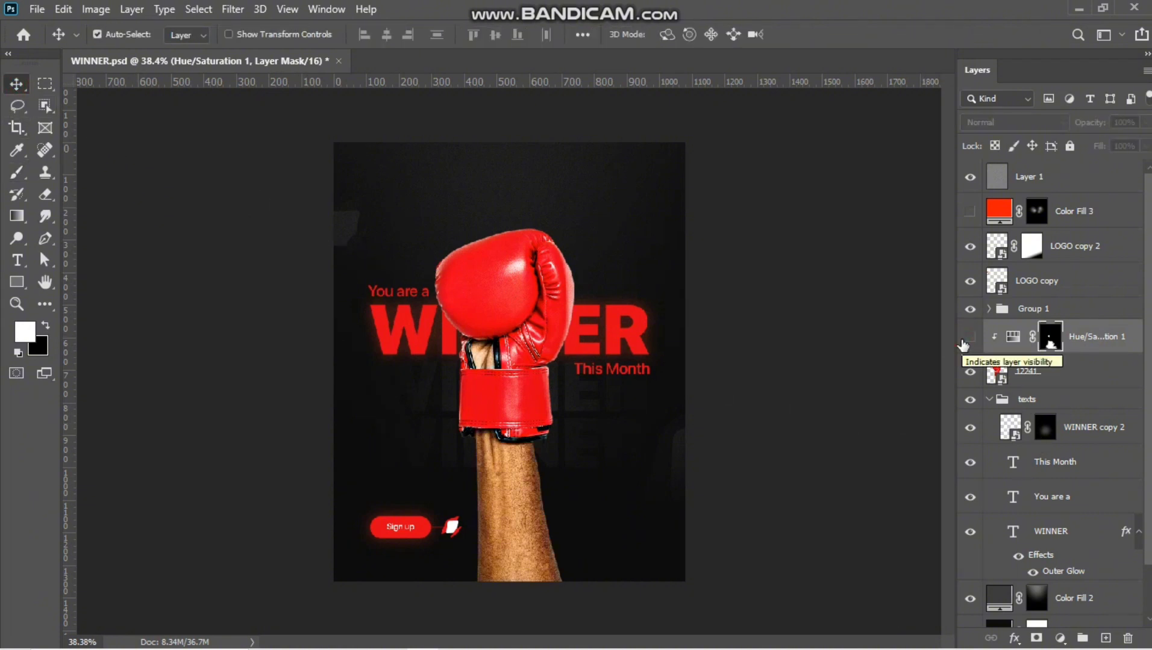
pyautogui.click(969, 338)
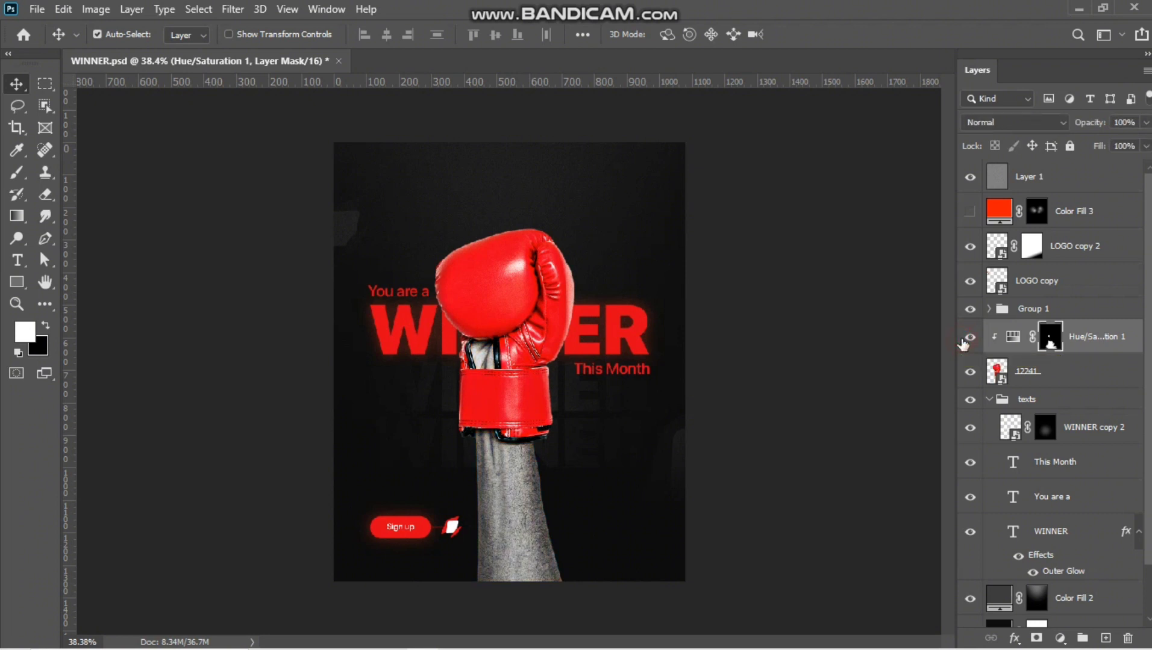
# Check the whole poster again with the Hue/Saturation 1 layer hidden and shown.
pyautogui.scroll(-3, 504, 470)
pyautogui.scroll(2, 540, 457)
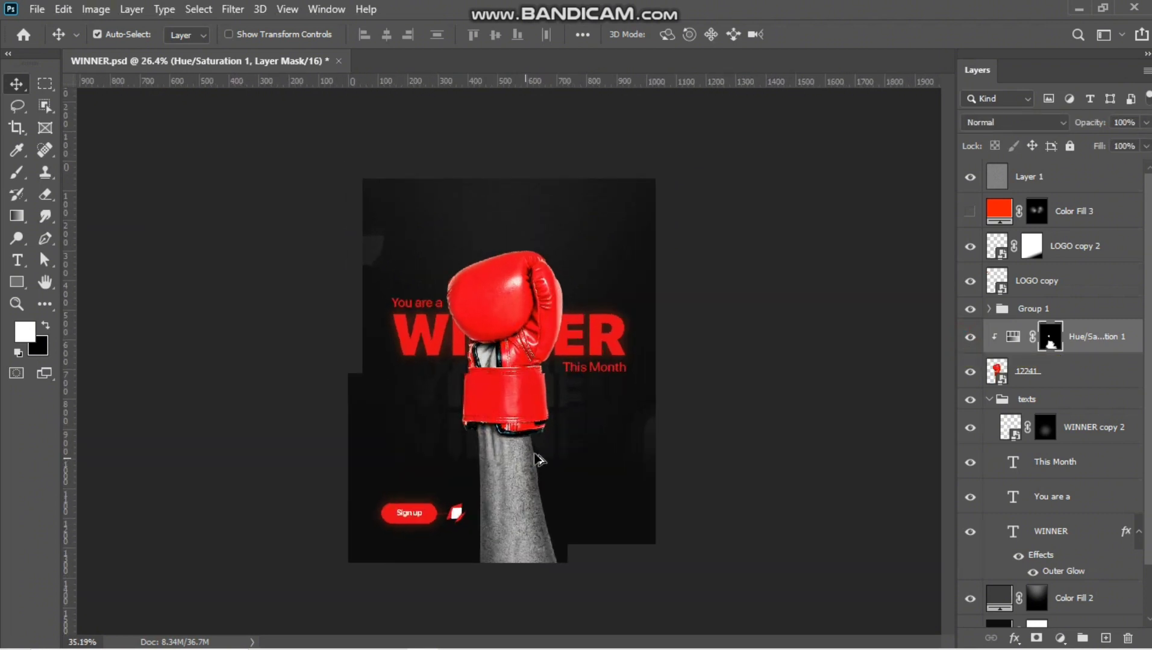
pyautogui.click(971, 337)
pyautogui.click(970, 340)
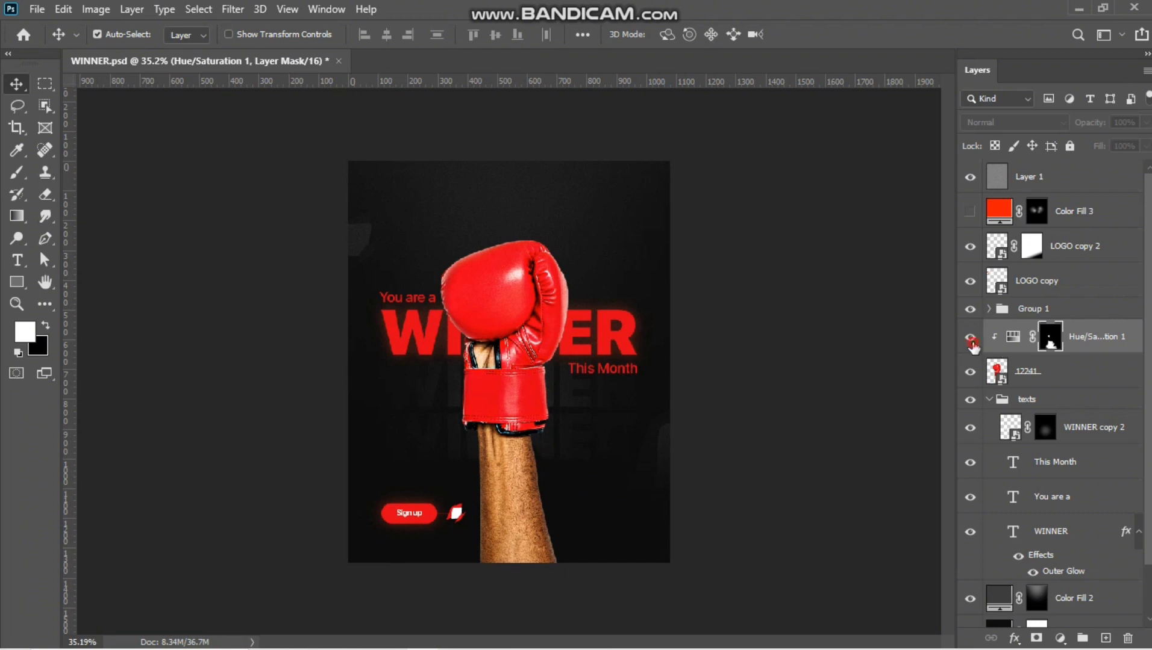
# Add a new Hue/Saturation adjustment layer above Hue/Saturation 1 and shift the hue of its Reds to -145.
pyautogui.click(1060, 638)
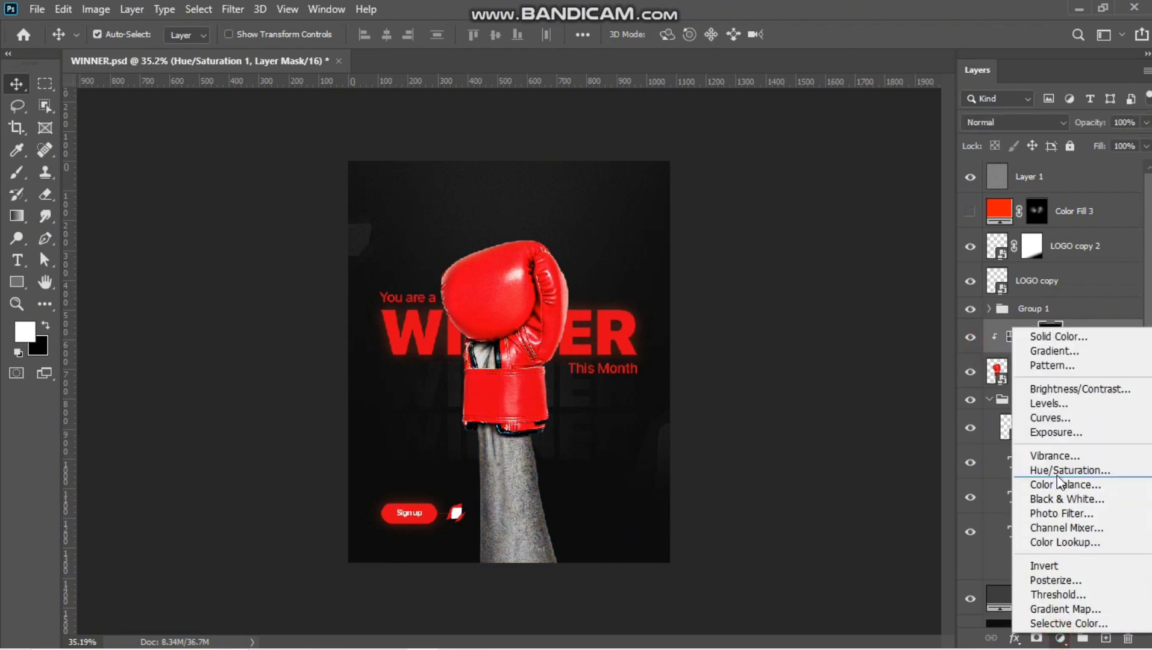
pyautogui.click(1062, 472)
pyautogui.moveTo(588, 205); pyautogui.dragTo(800, 168)
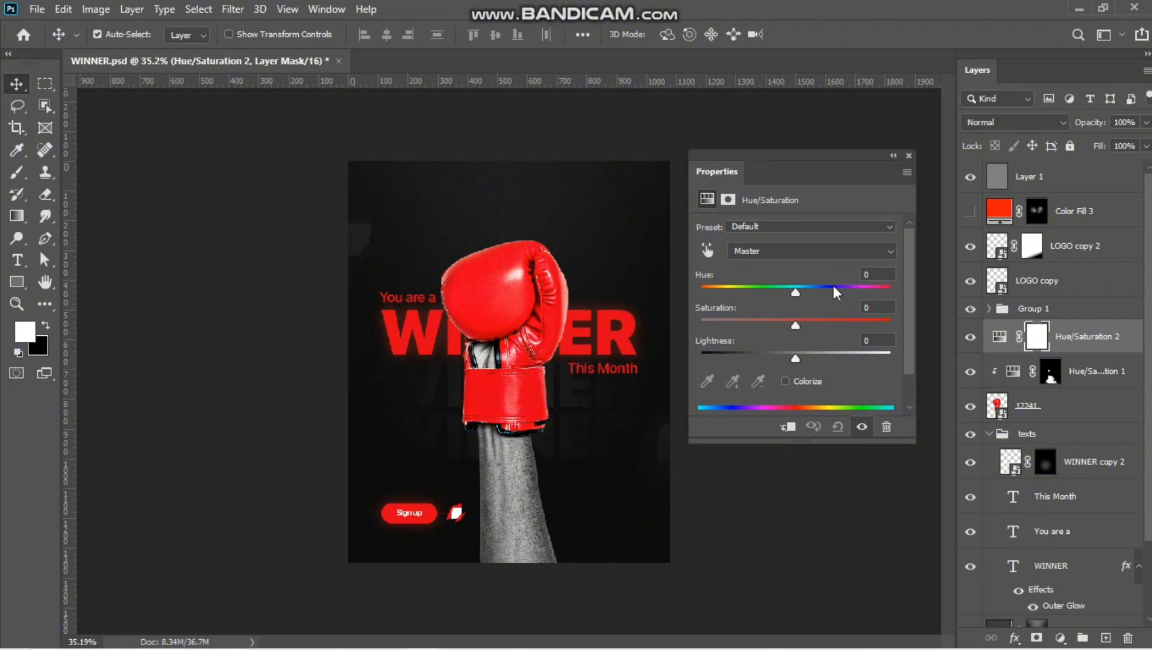
pyautogui.click(769, 248)
pyautogui.click(772, 278)
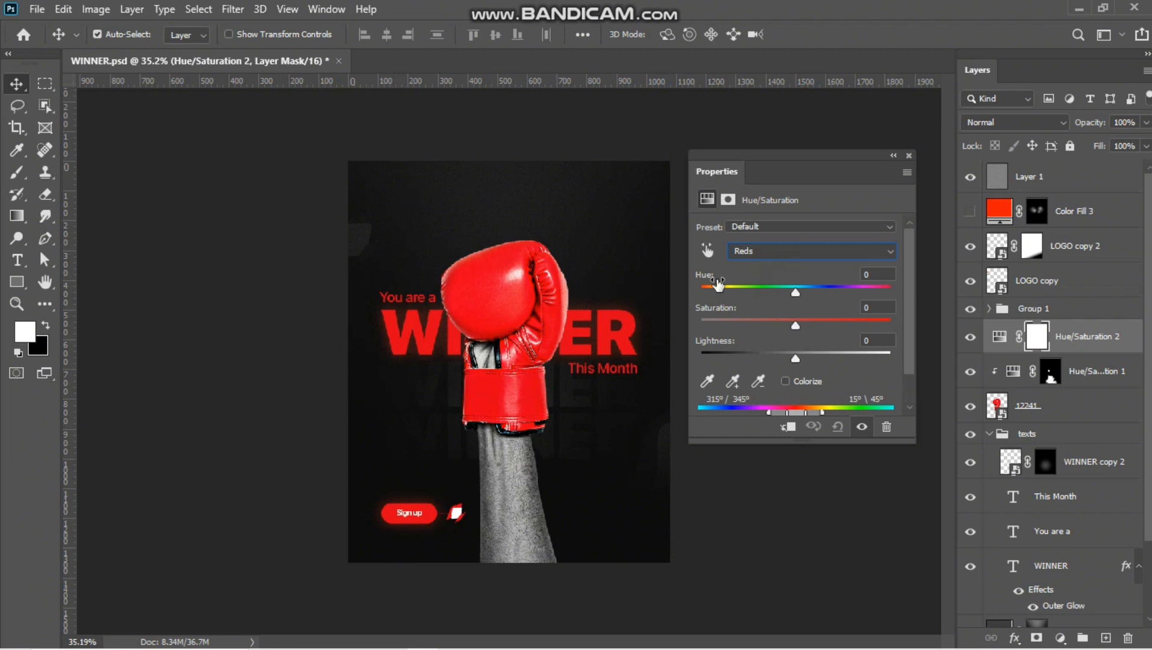
pyautogui.moveTo(793, 291); pyautogui.dragTo(715, 297)
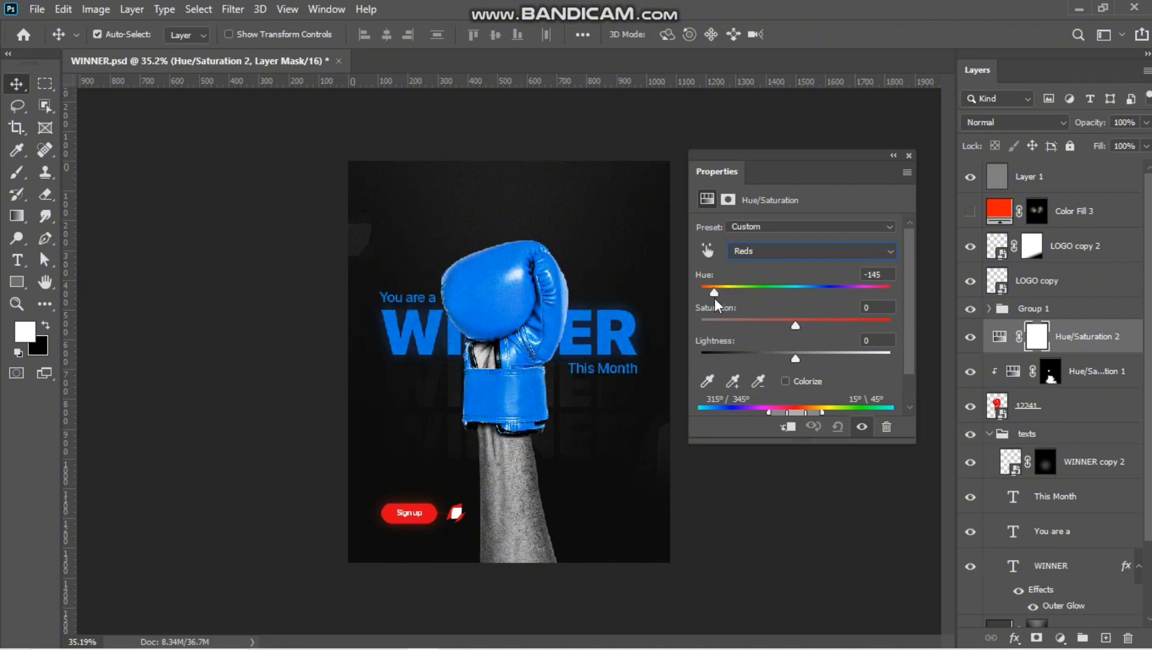
# Clip the Hue/Saturation 2 adjustment to the glove layer, comparing it with the unclipped effect.
pyautogui.click(785, 428)
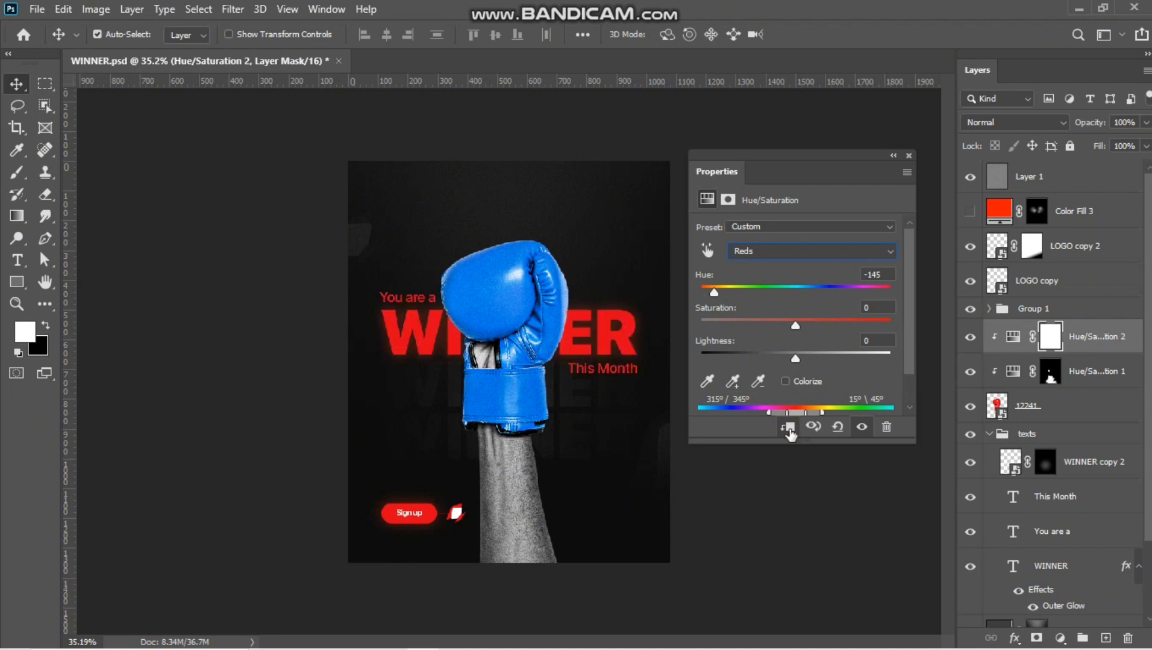
pyautogui.click(787, 428)
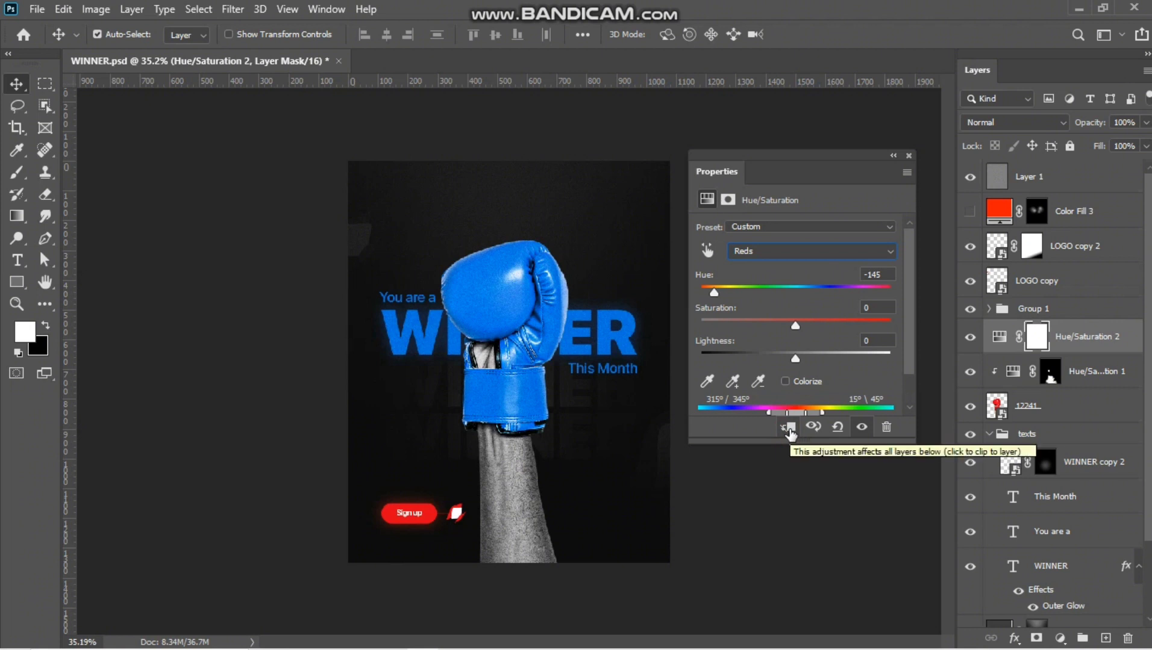
pyautogui.click(788, 428)
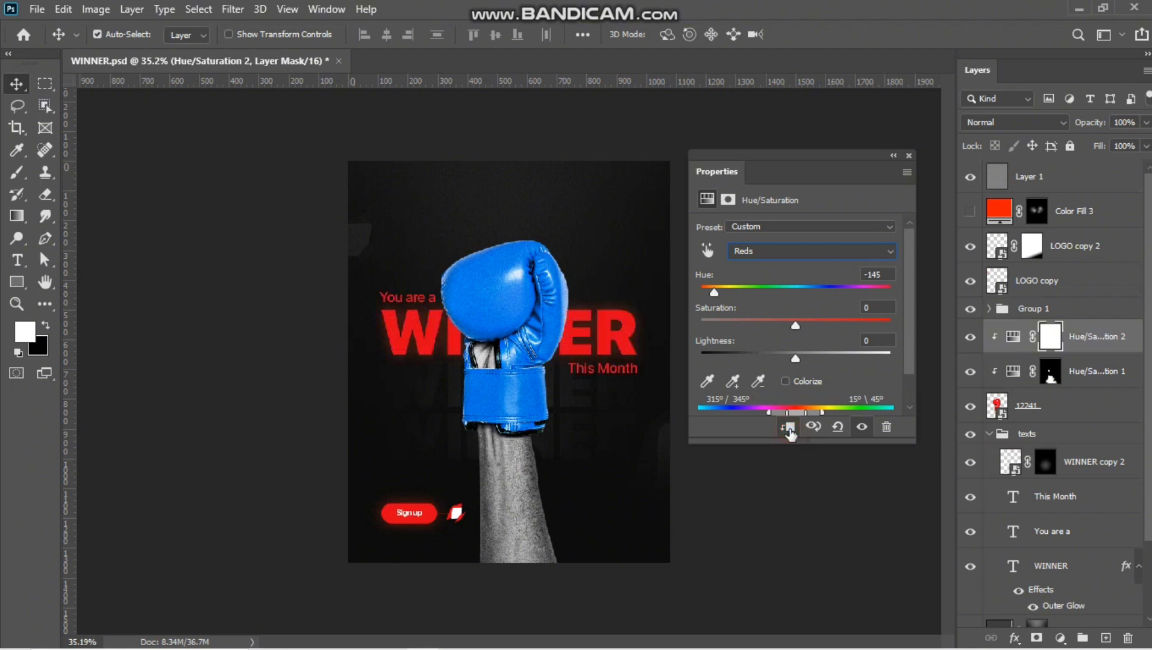
# Toggle the glove layer's visibility and the adjustment's clipping repeatedly to compare which elements the colour change affects.
pyautogui.click(970, 408)
pyautogui.click(970, 408)
pyautogui.click(970, 408)
pyautogui.click(970, 409)
pyautogui.click(970, 410)
pyautogui.click(970, 409)
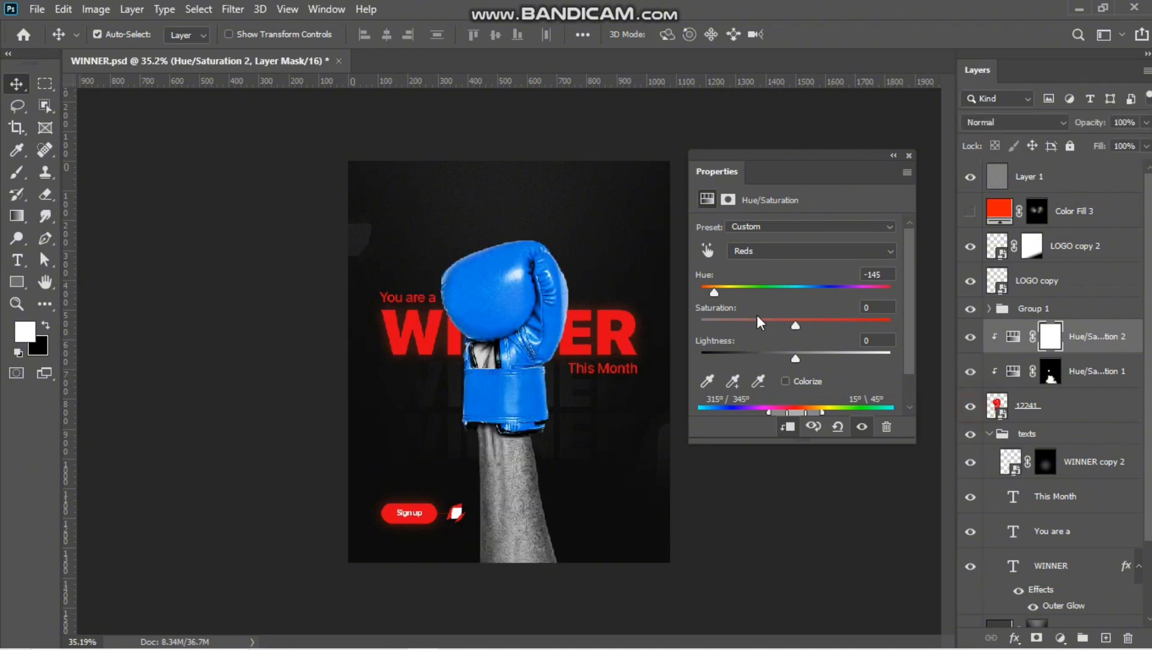
pyautogui.click(788, 428)
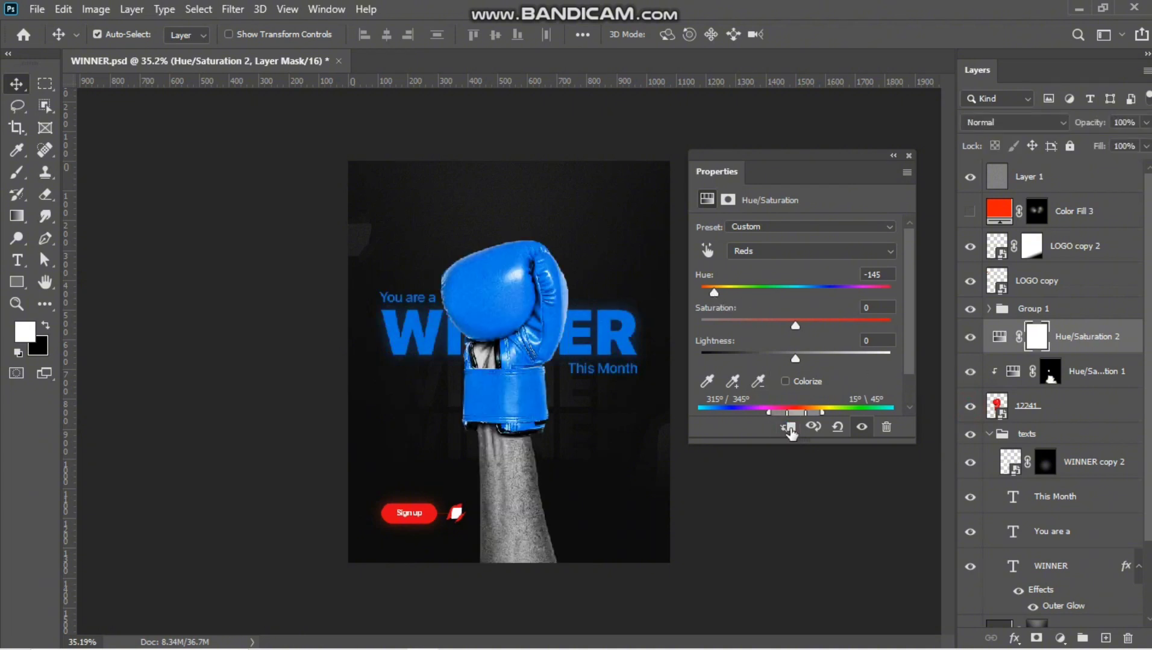
pyautogui.click(788, 427)
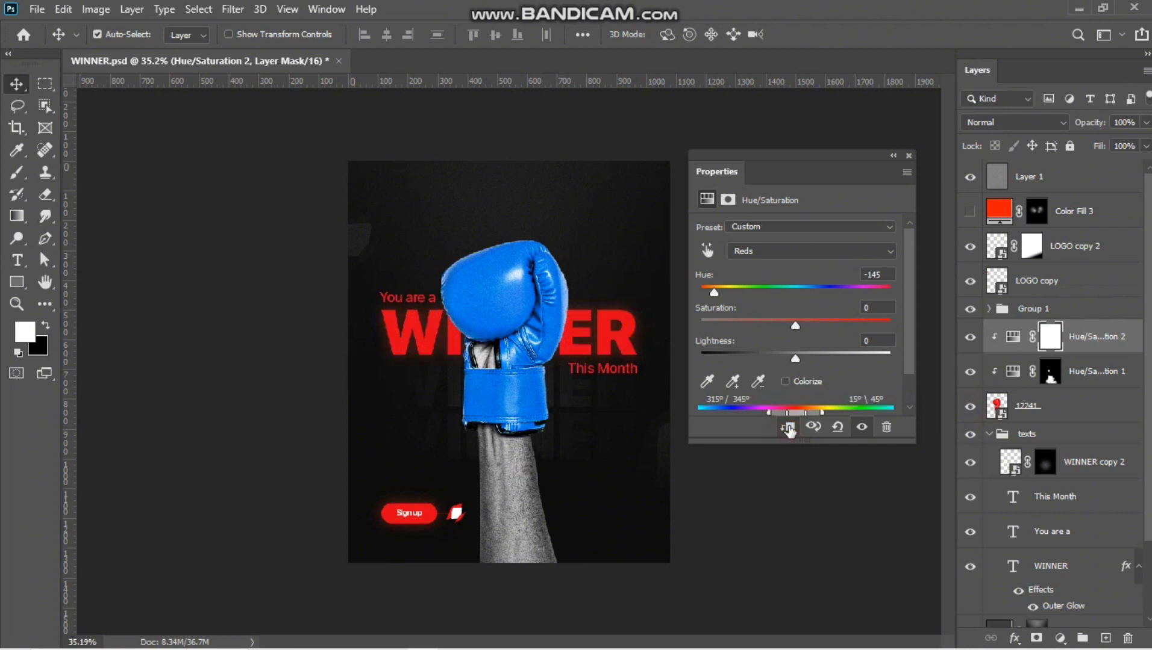
pyautogui.click(788, 427)
pyautogui.click(788, 427)
# Set the Reds in Hue/Saturation 2 to hue +95, saturation -63 and lightness 0, and check the arm without Hue/Saturation 1.
pyautogui.moveTo(714, 296); pyautogui.dragTo(849, 314)
pyautogui.moveTo(849, 319); pyautogui.dragTo(726, 325)
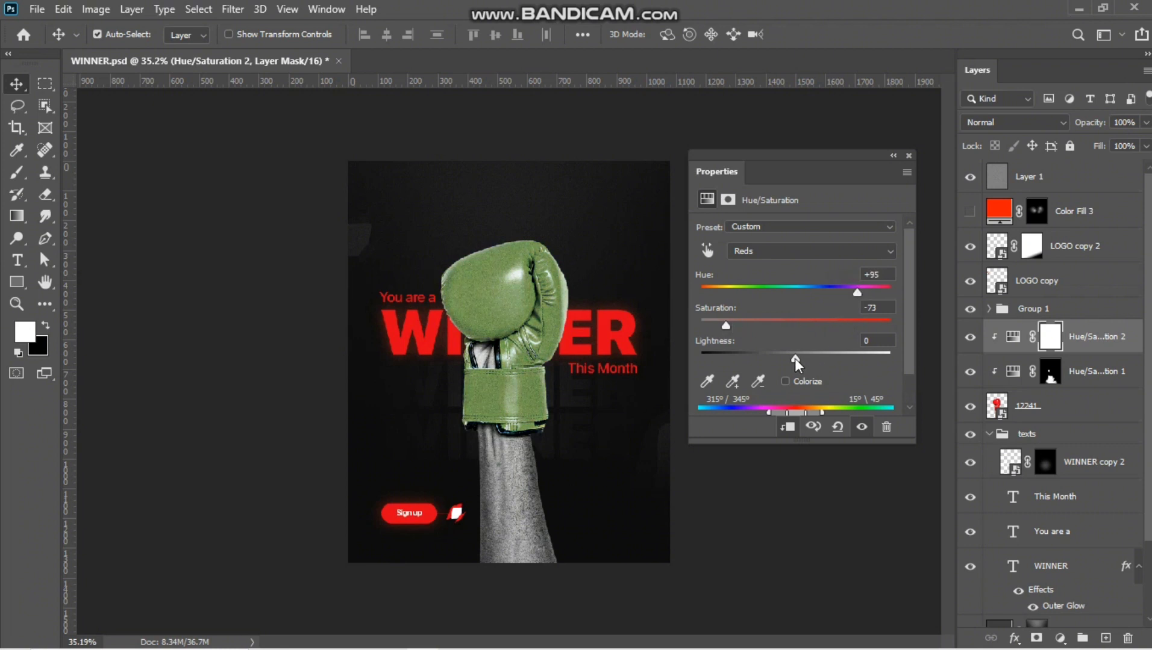
pyautogui.moveTo(794, 358); pyautogui.dragTo(782, 358)
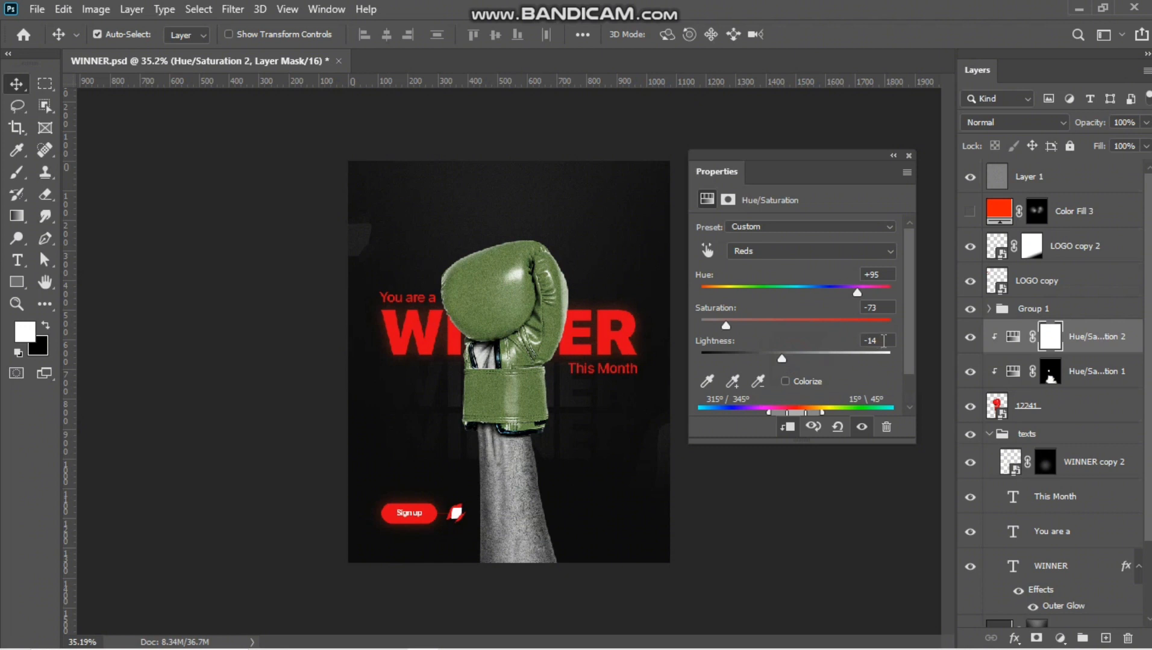
pyautogui.write('0')
pyautogui.moveTo(728, 322); pyautogui.dragTo(741, 325)
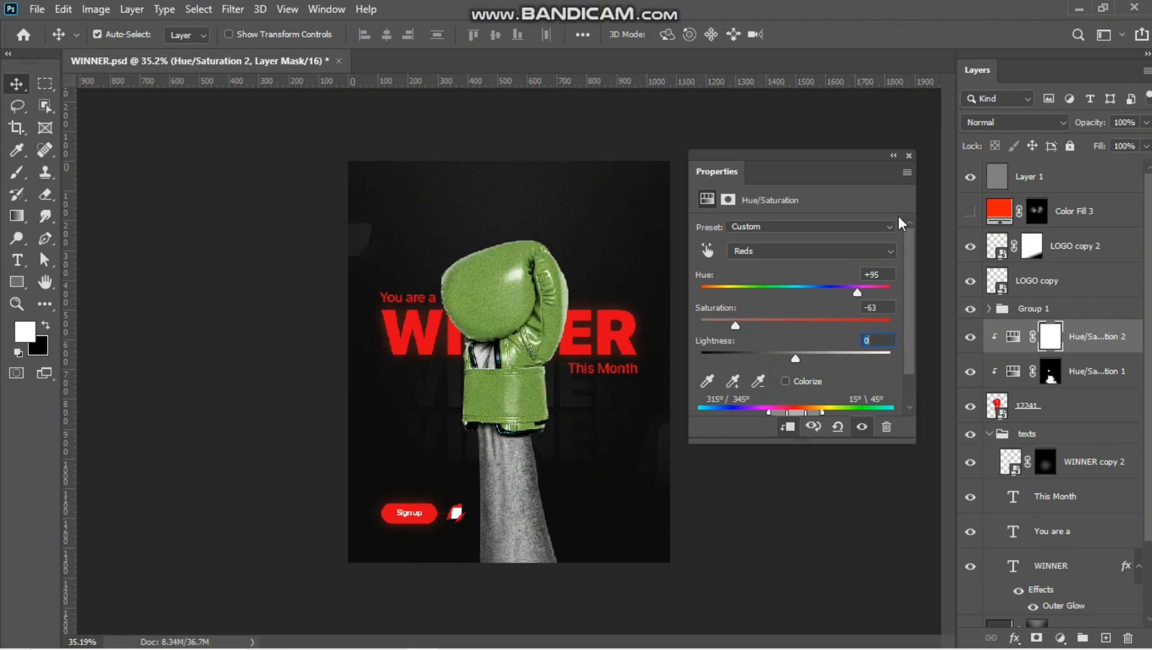
pyautogui.click(893, 157)
pyautogui.click(969, 374)
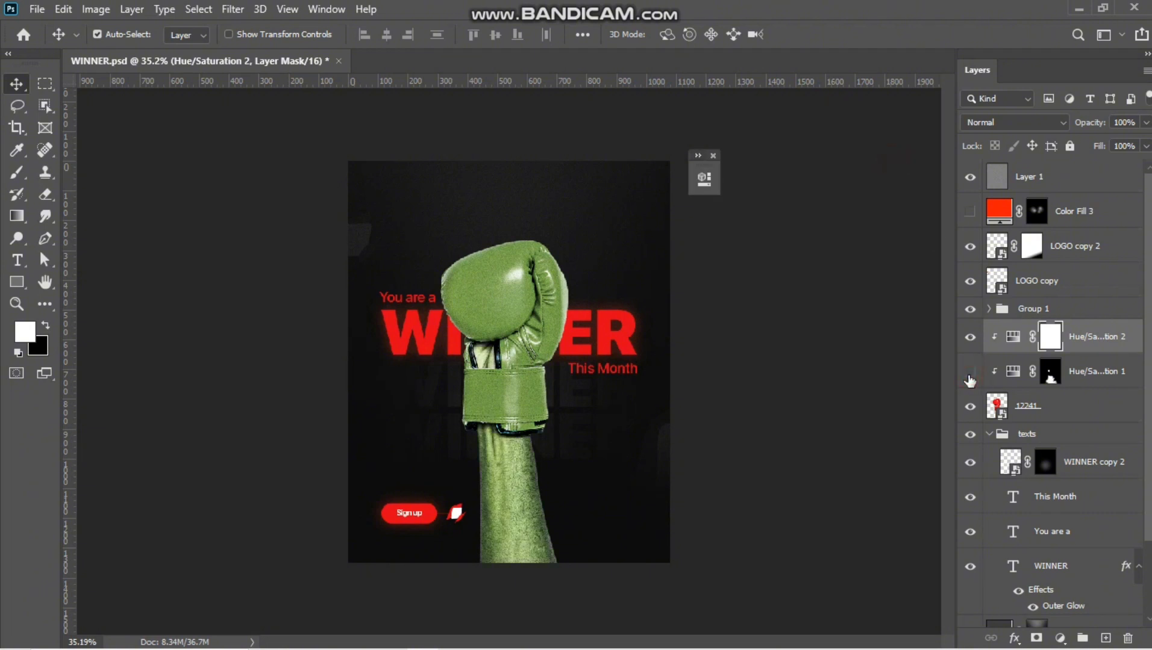
pyautogui.click(969, 373)
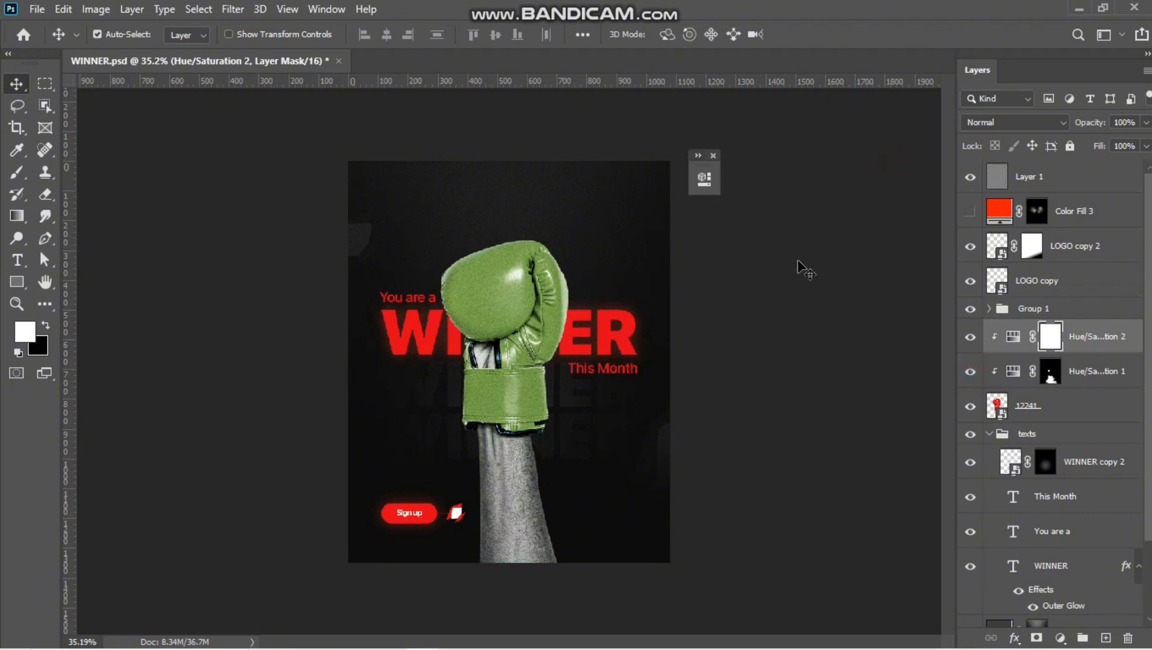
# Recolour the WINNER text to green 78aa3f, starting from a colour sampled from the glove.
pyautogui.click(1024, 567)
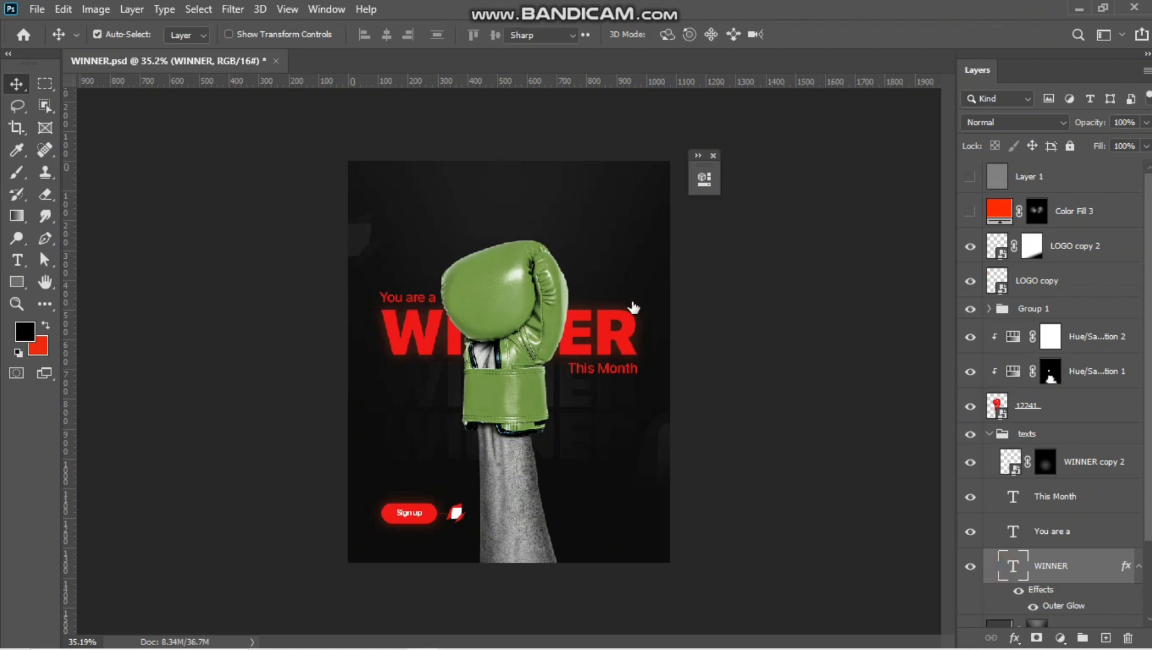
pyautogui.doubleClick(633, 308)
pyautogui.click(677, 35)
pyautogui.click(562, 309)
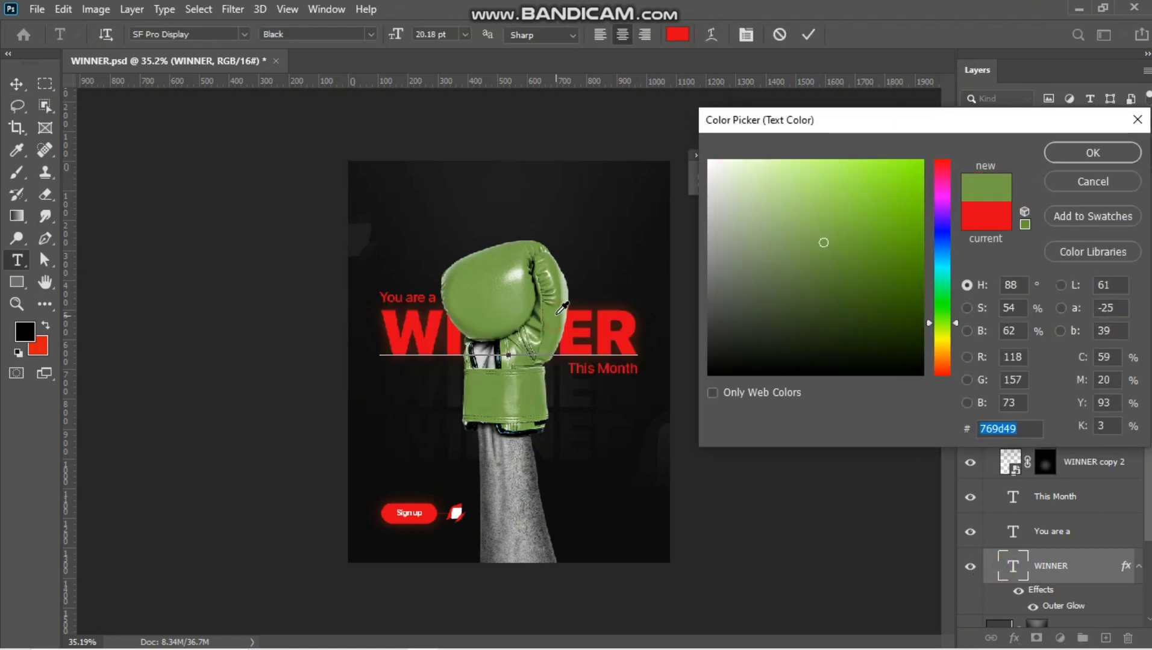
pyautogui.click(844, 229)
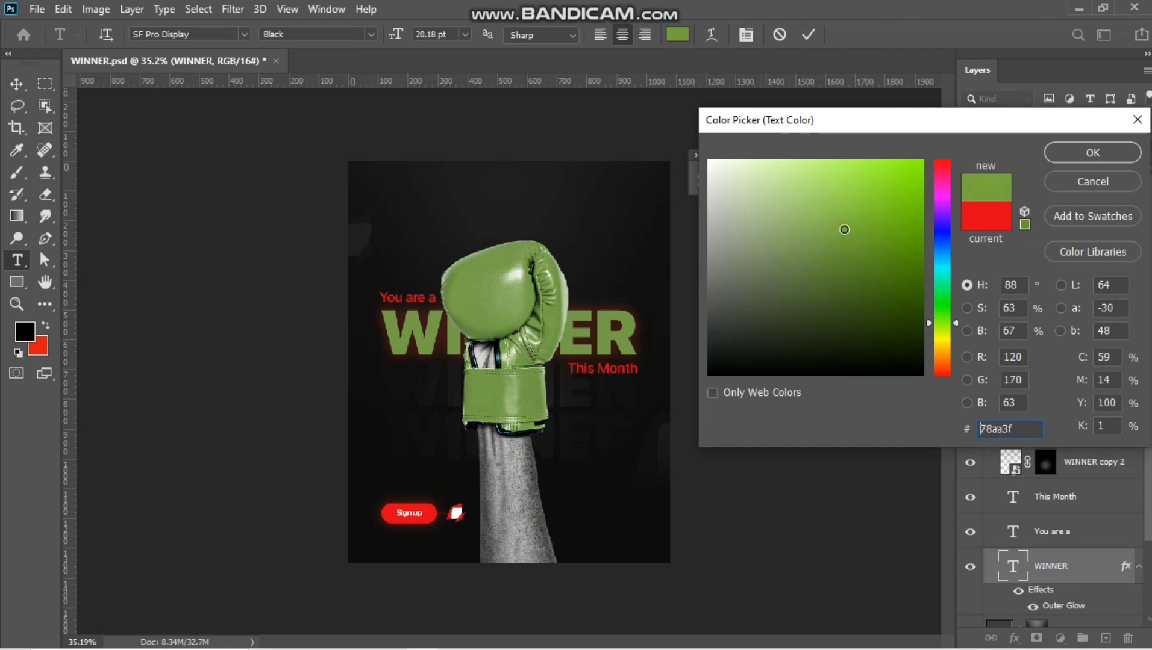
pyautogui.click(1075, 155)
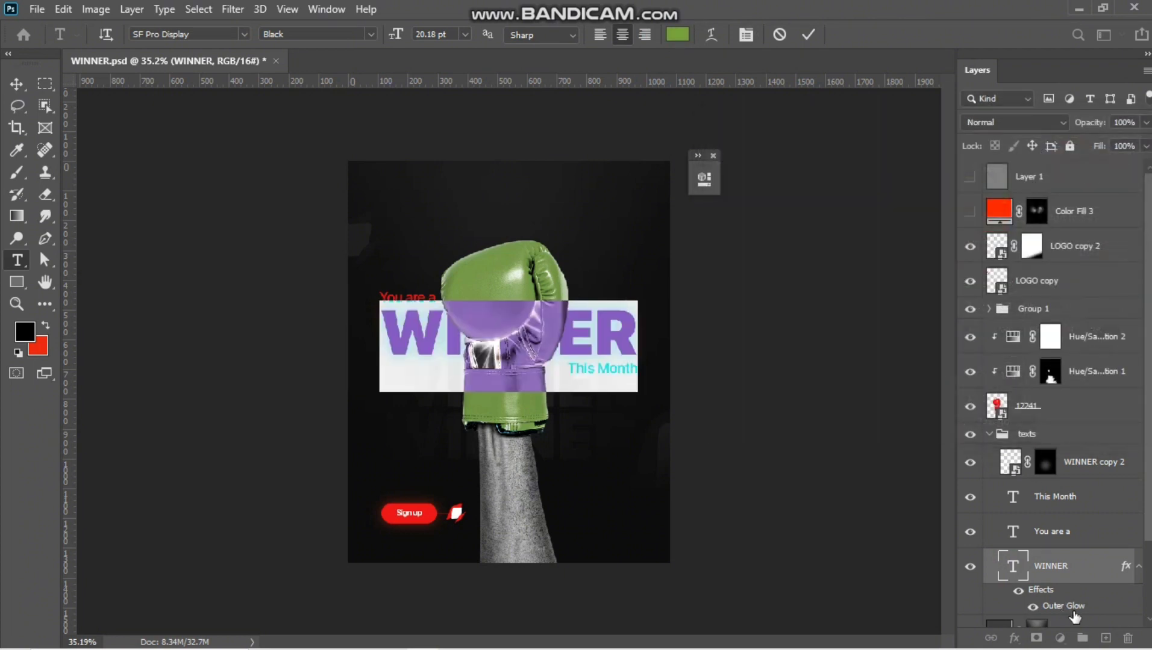
# Change the WINNER text's Outer Glow colour to bright green.
pyautogui.click(1093, 608)
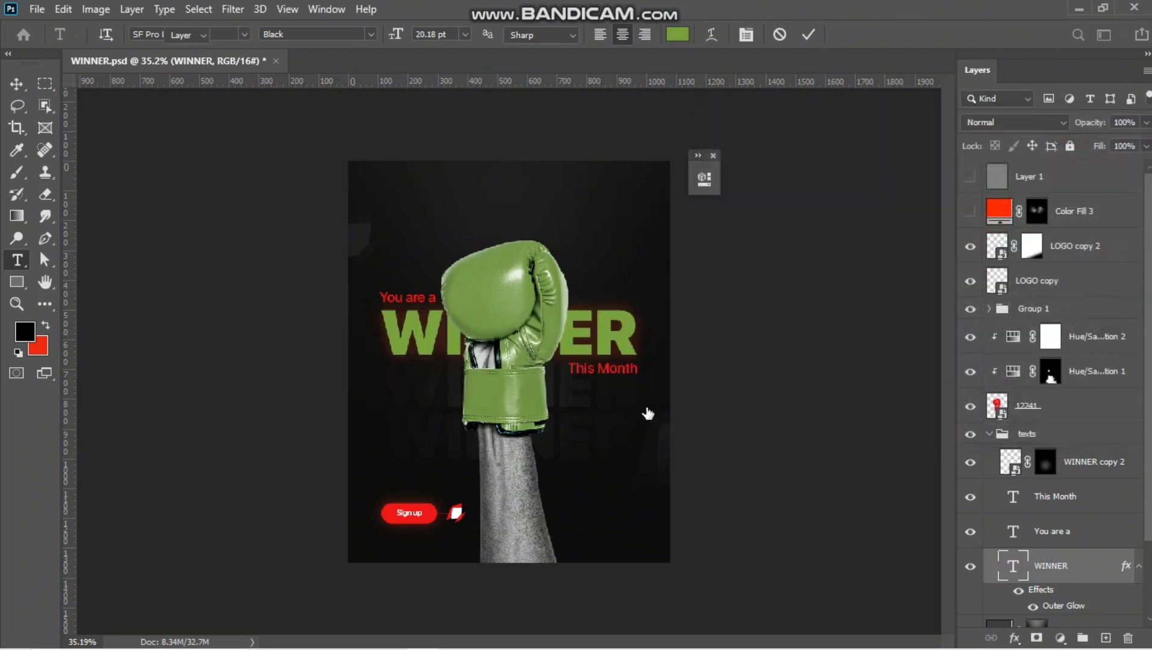
pyautogui.click(765, 243)
pyautogui.moveTo(939, 326); pyautogui.dragTo(941, 308)
pyautogui.click(1066, 158)
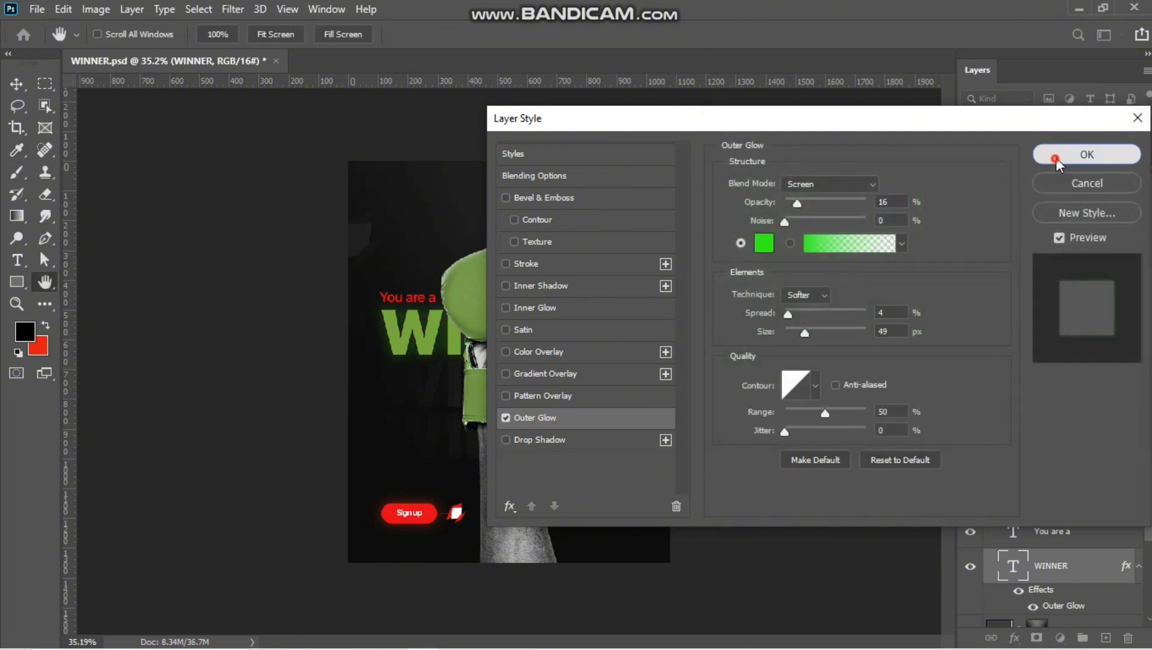
pyautogui.click(1055, 157)
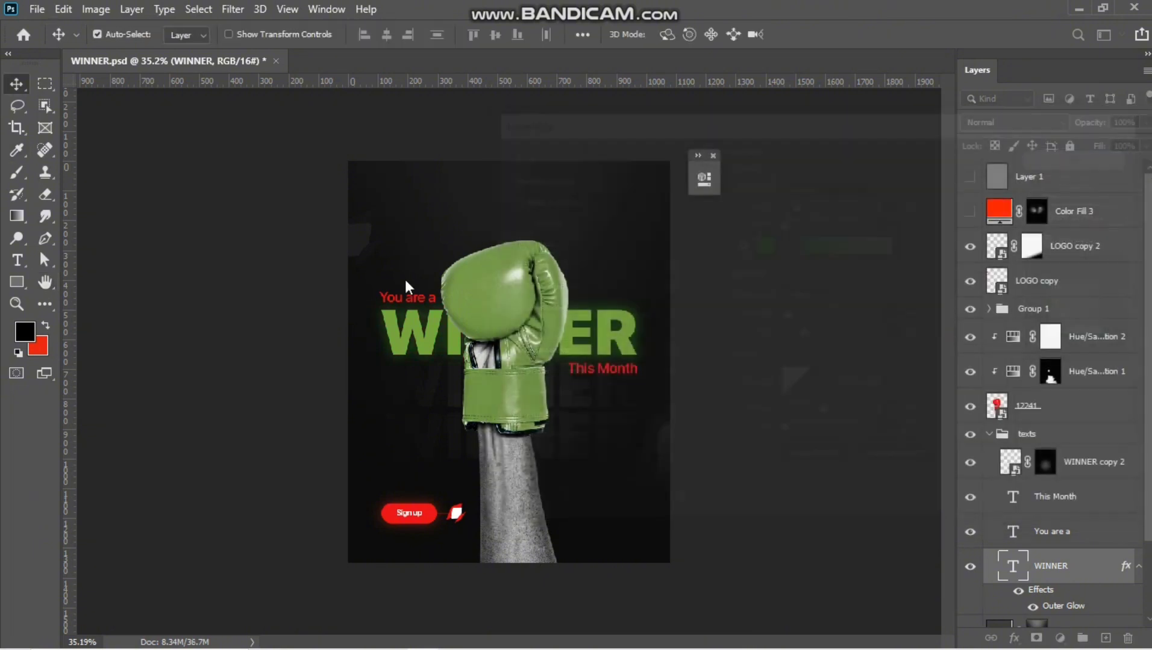
# Recolour the "You are a" and "This Month" texts to white, ffffff.
pyautogui.click(1052, 532)
pyautogui.keyDown('shift'); pyautogui.click(1052, 507); pyautogui.keyUp('shift')
pyautogui.press('t')
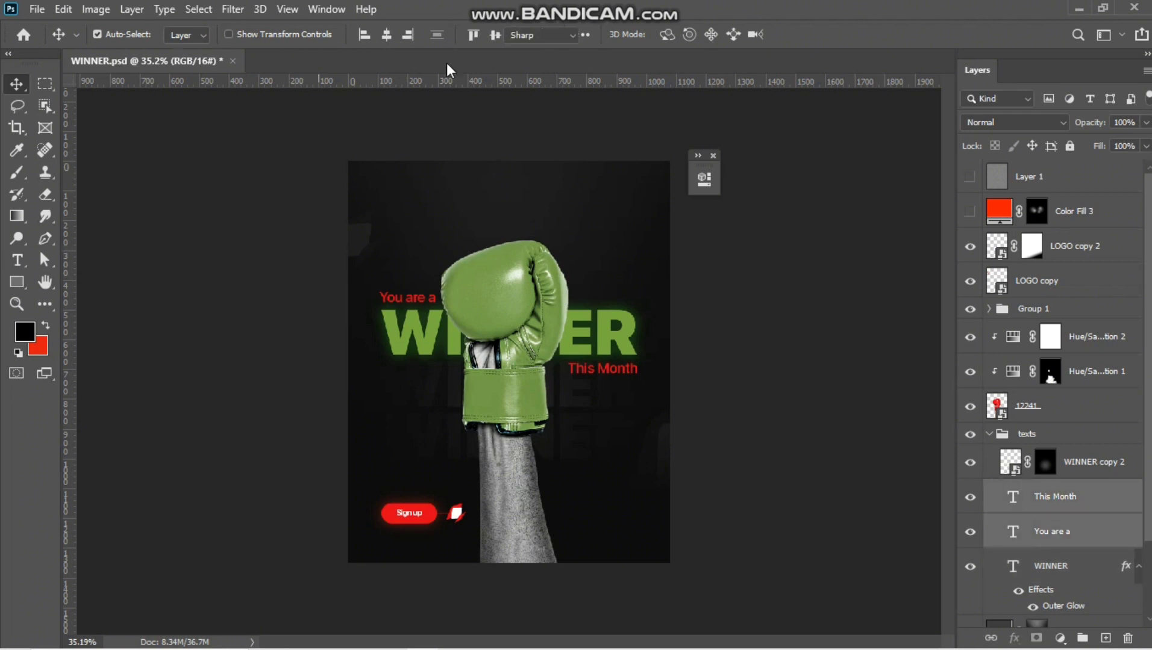
pyautogui.click(677, 35)
pyautogui.write('ffffff')
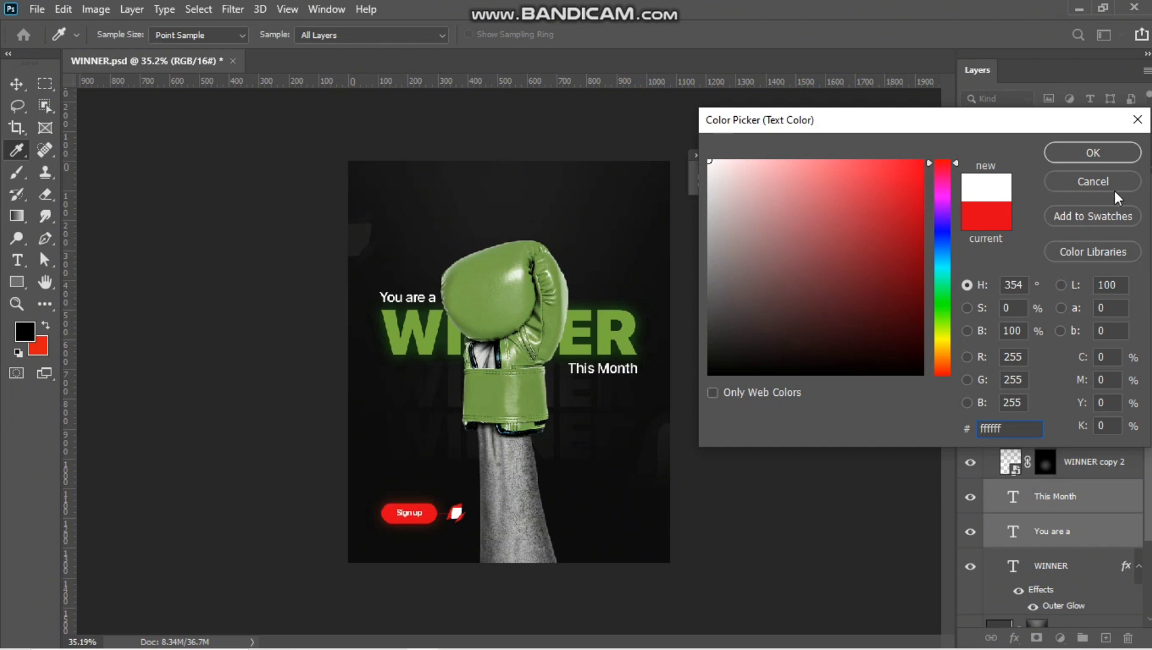
pyautogui.click(1092, 153)
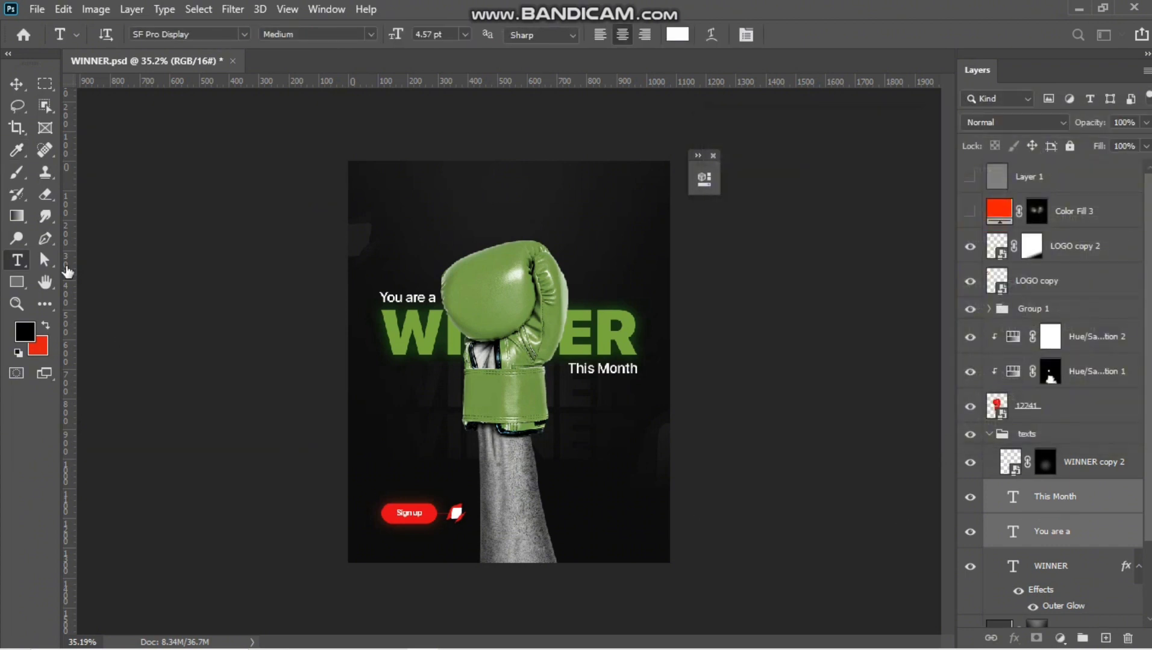
pyautogui.click(19, 88)
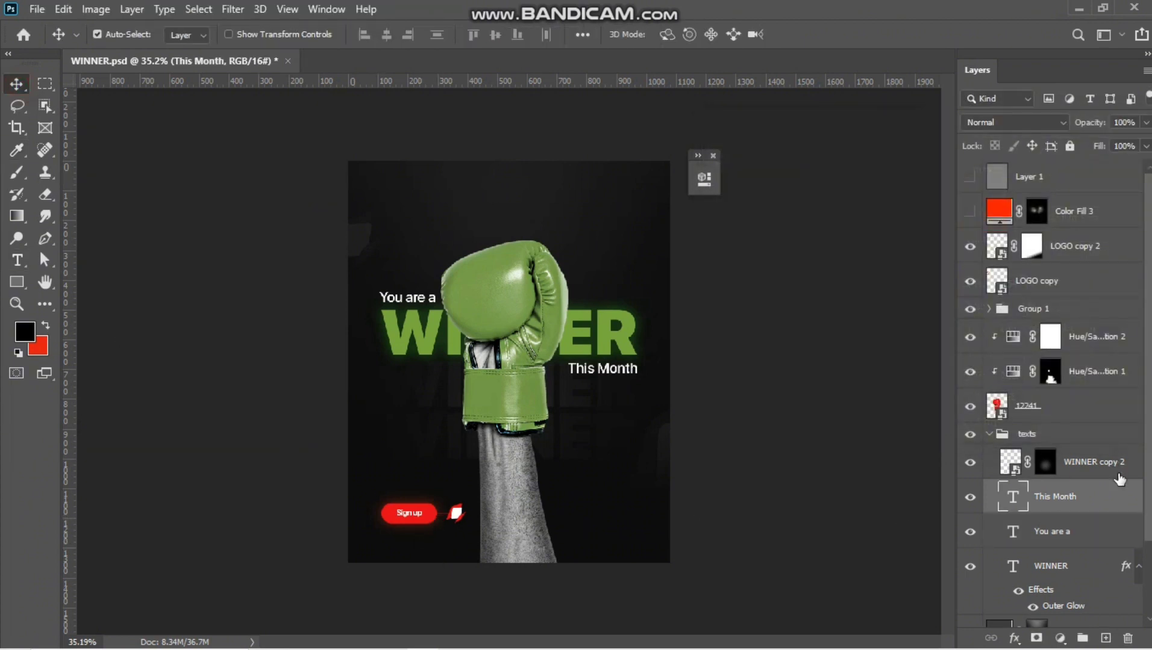
# Copy the WINNER text's layer style and paste it onto the Sign up button's Rectangle 1 layer.
pyautogui.rightClick(1069, 568)
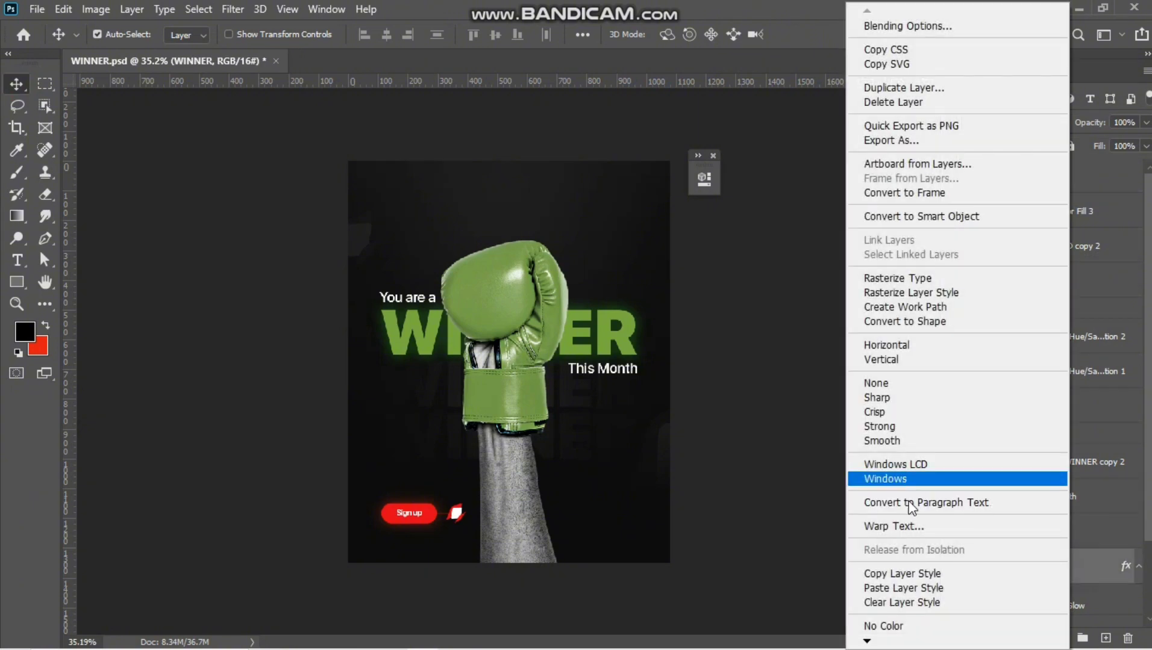
pyautogui.click(881, 576)
pyautogui.click(434, 531)
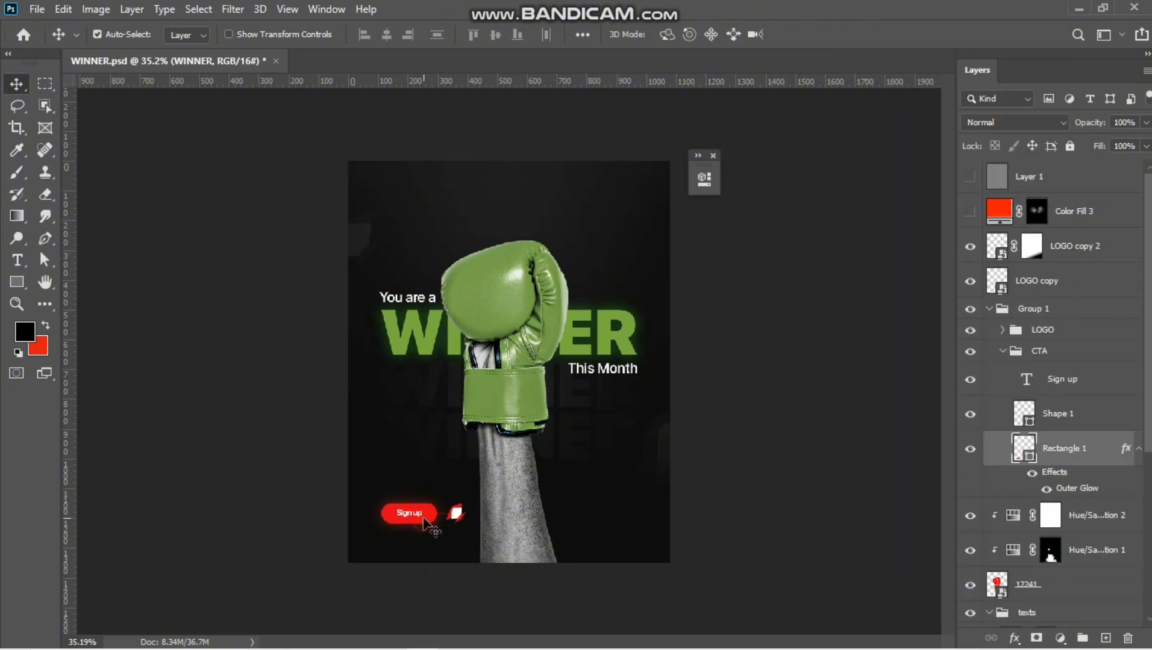
pyautogui.rightClick(1106, 460)
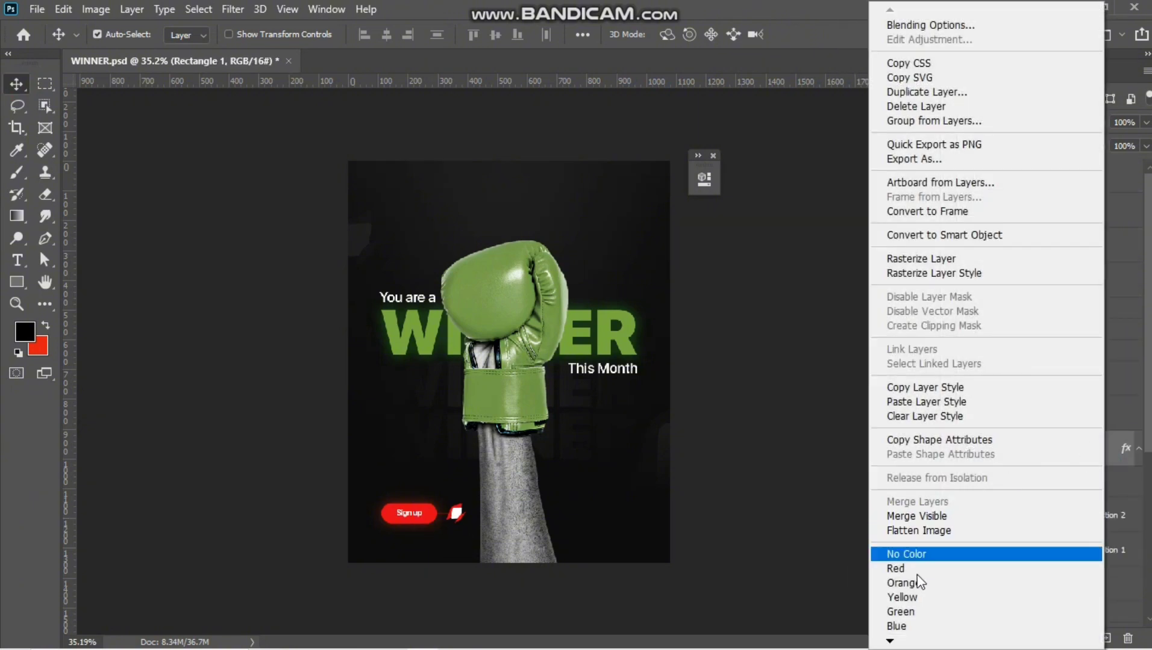
pyautogui.click(912, 404)
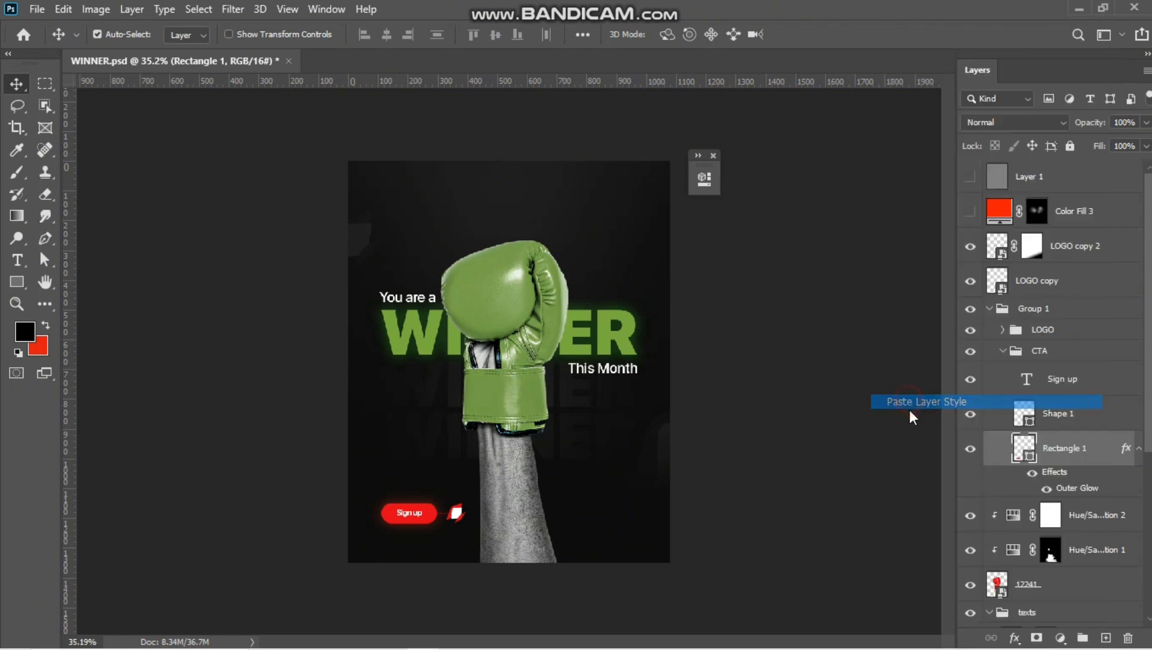
# Recolour the Sign up button's Rectangle 1 shape with the green sampled from the WINNER text, and collapse the CTA group.
pyautogui.doubleClick(1022, 450)
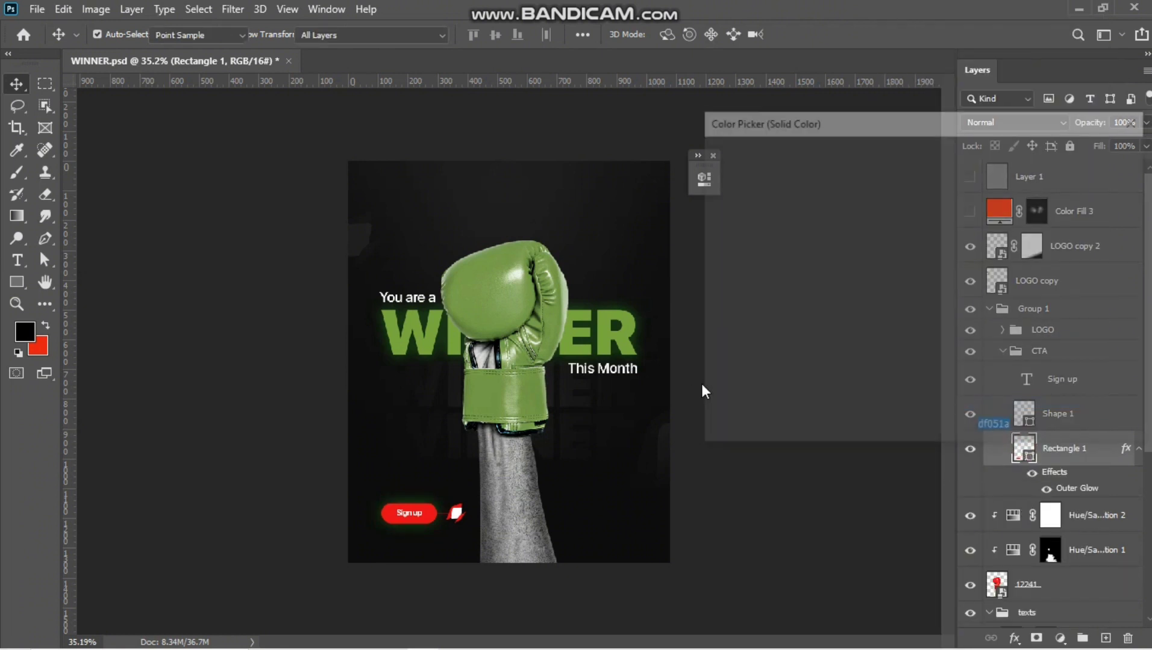
pyautogui.click(572, 334)
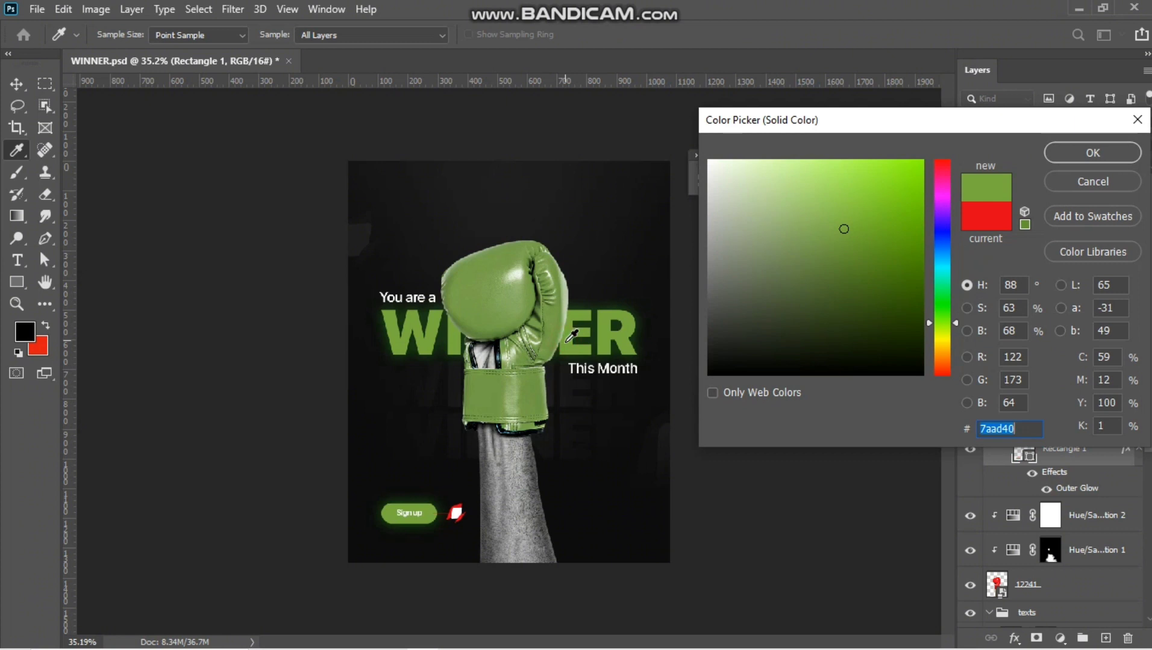
pyautogui.moveTo(838, 244)
pyautogui.mouseDown()
pyautogui.moveTo(784, 277)
pyautogui.moveTo(787, 308)
pyautogui.moveTo(757, 317)
pyautogui.moveTo(807, 293)
pyautogui.mouseUp()
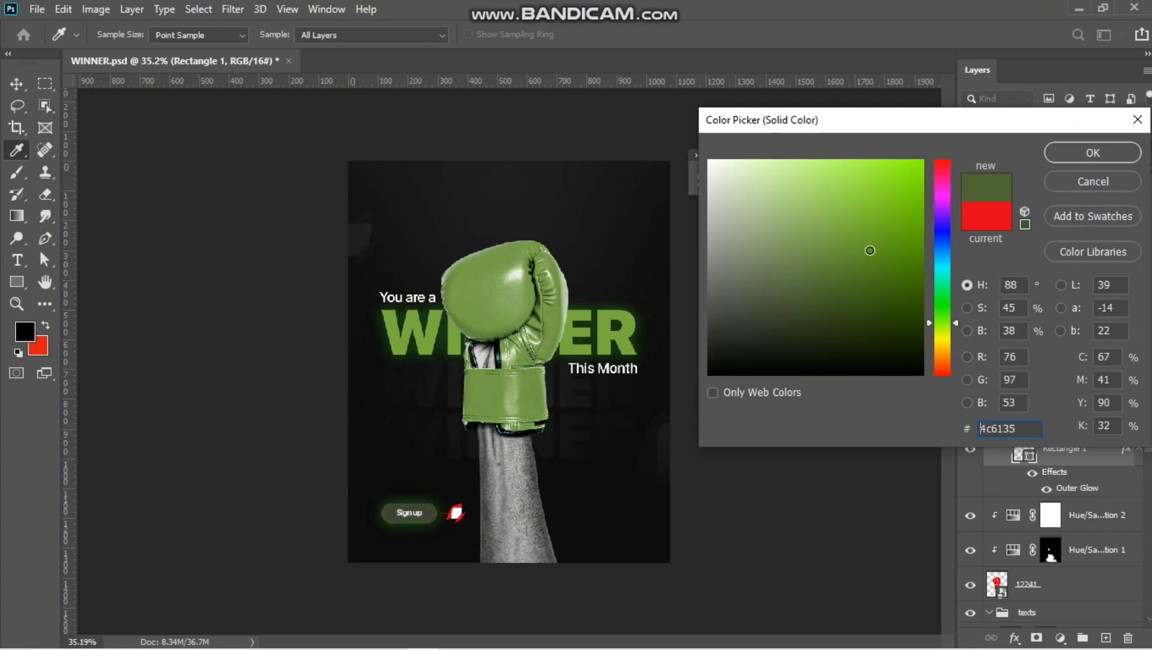
pyautogui.click(570, 346)
pyautogui.click(1071, 160)
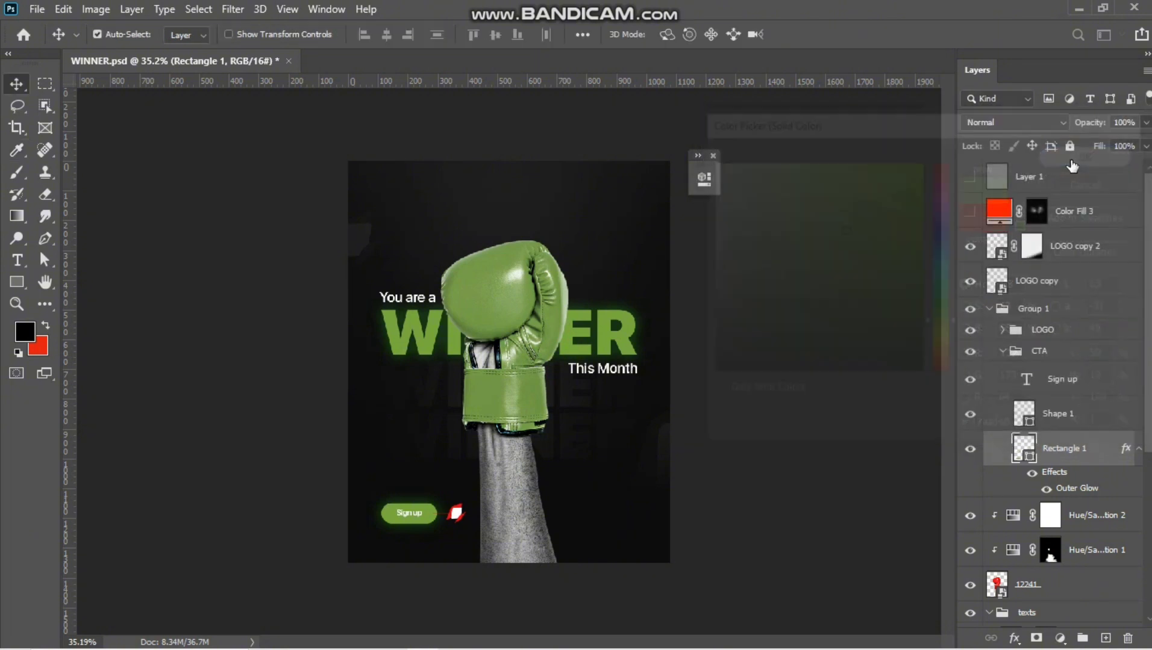
pyautogui.click(1002, 351)
# Fill the logo's two red shapes, Rectangle 2 copy and Rectangle 2 copy 2, with the recently used bright green.
pyautogui.scroll(-2, 473, 525)
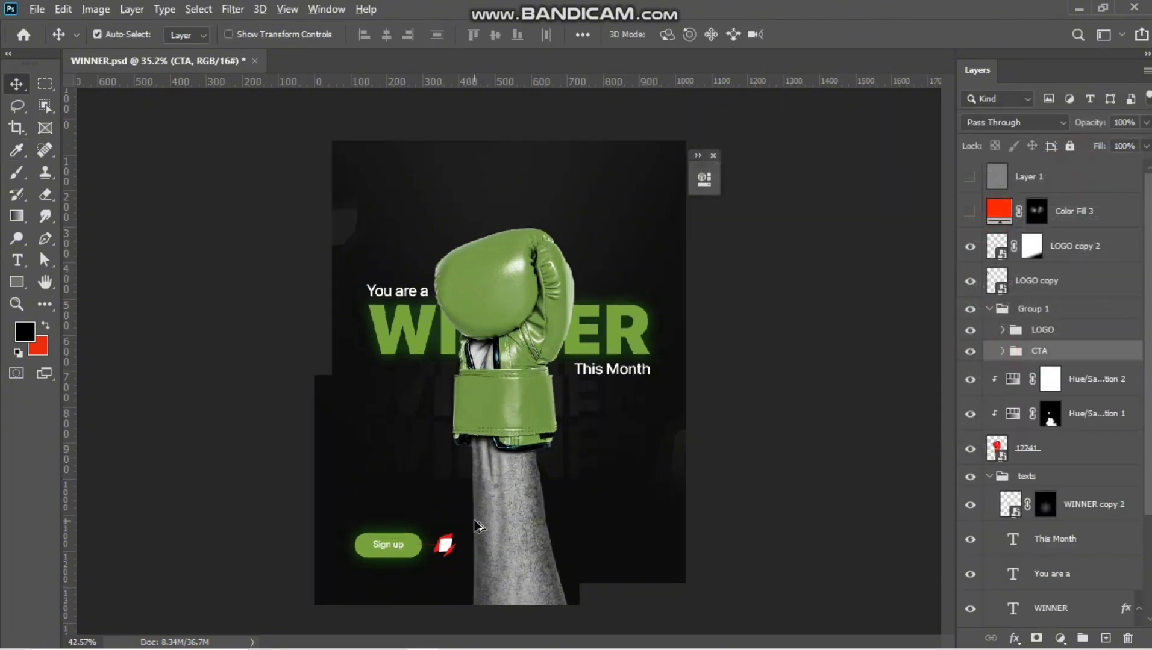
pyautogui.scroll(3, 465, 548)
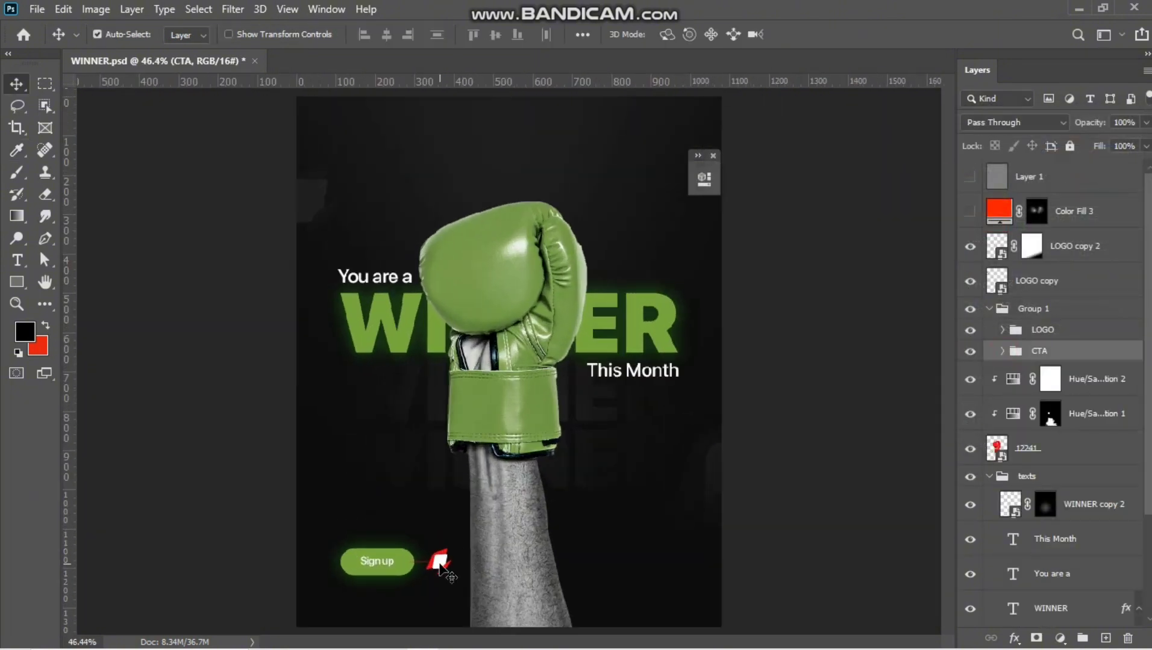
pyautogui.scroll(1, 444, 572)
pyautogui.click(441, 563)
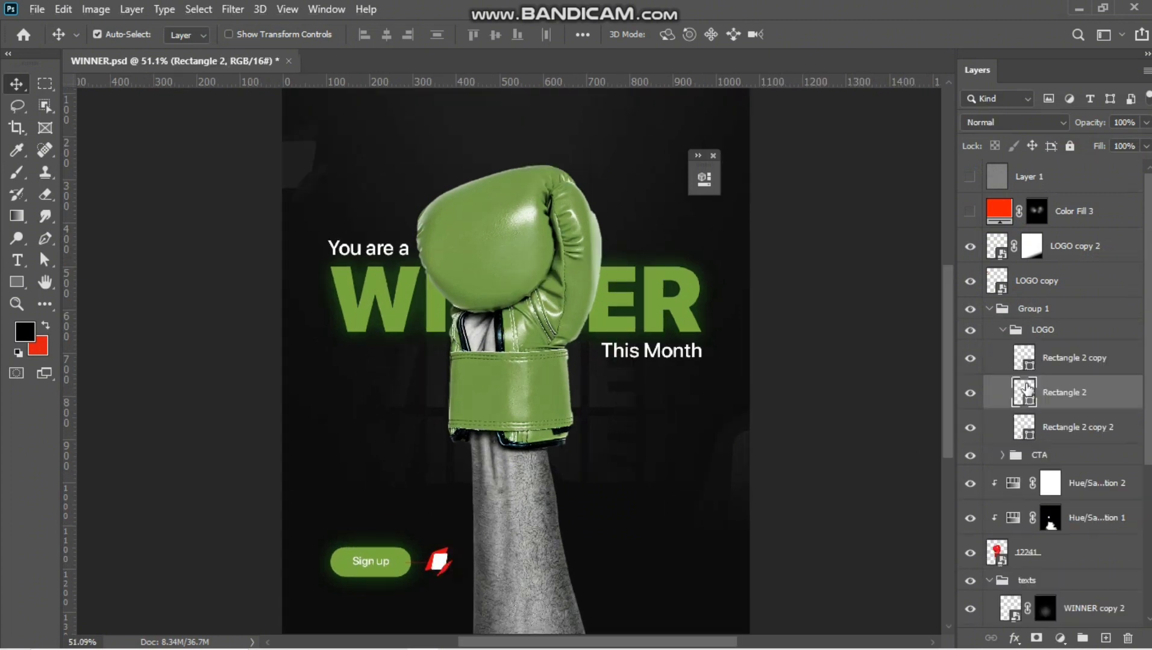
pyautogui.click(969, 392)
pyautogui.click(969, 392)
pyautogui.click(1022, 360)
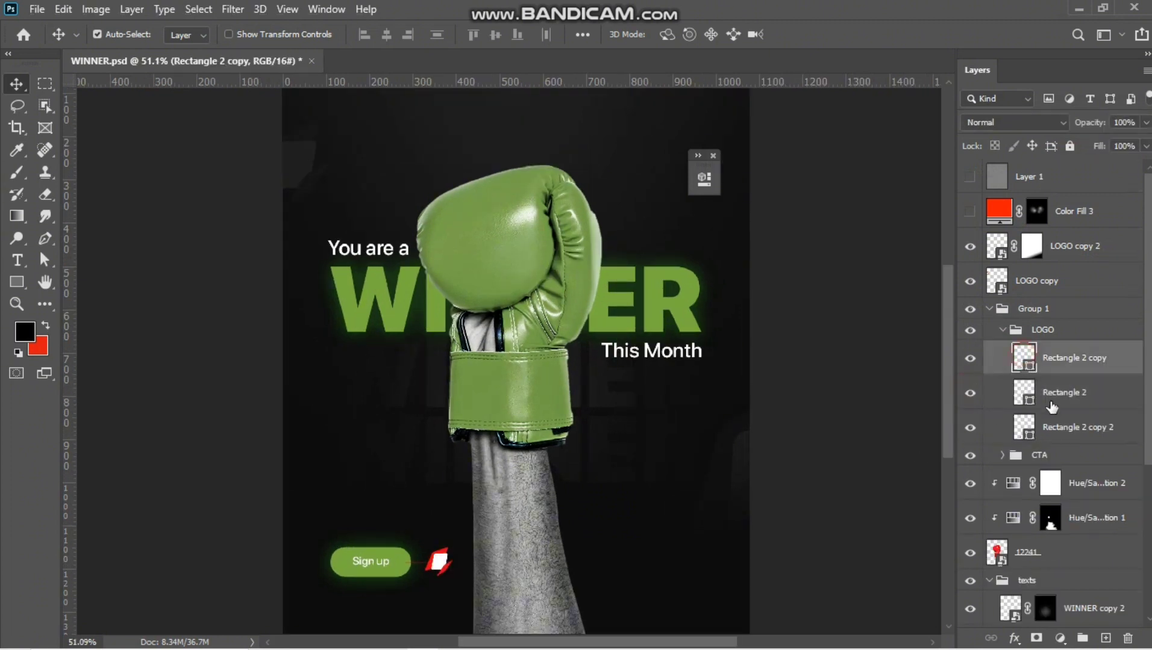
pyautogui.keyDown('ctrl'); pyautogui.click(1054, 427); pyautogui.keyUp('ctrl')
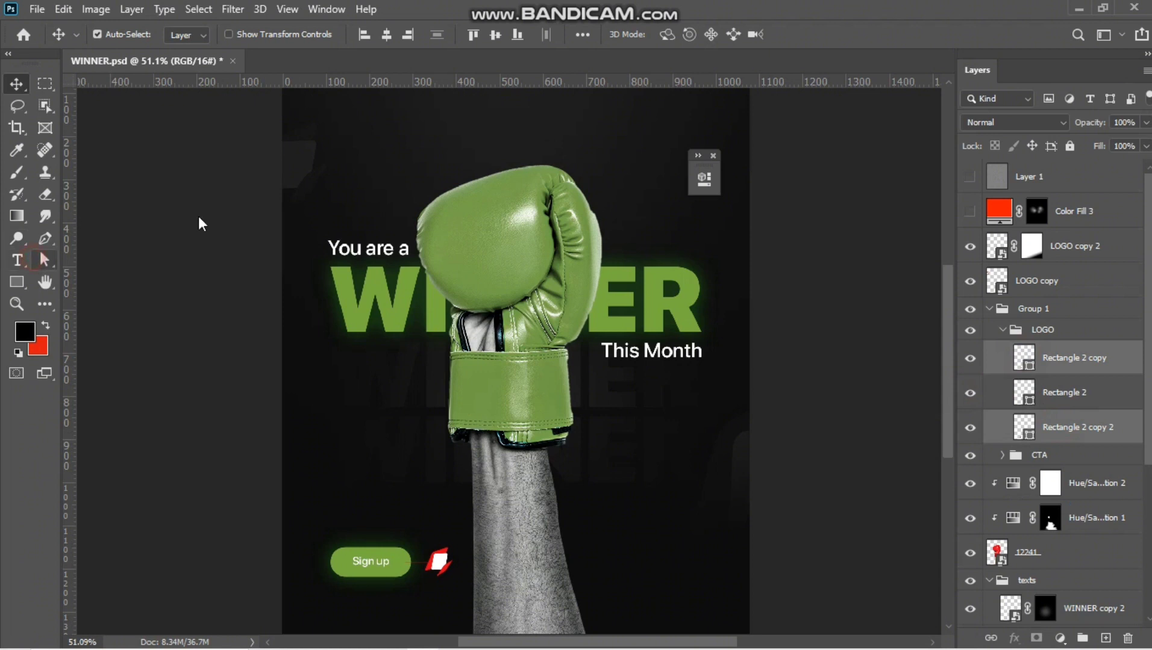
pyautogui.click(44, 260)
pyautogui.click(249, 36)
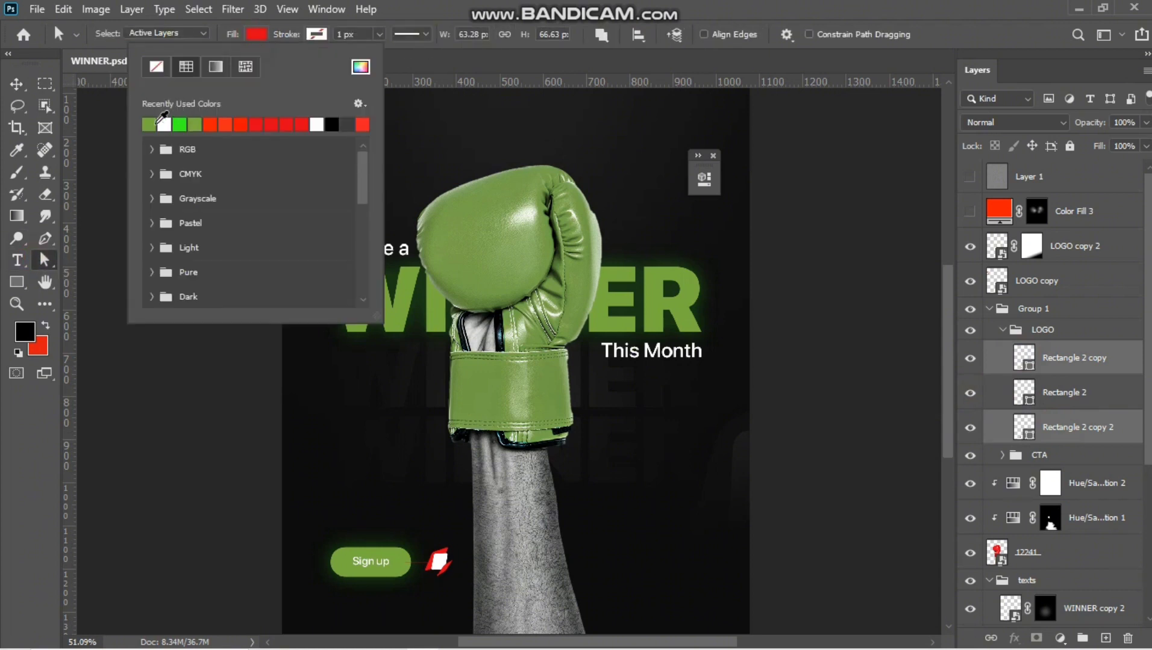
pyautogui.click(148, 124)
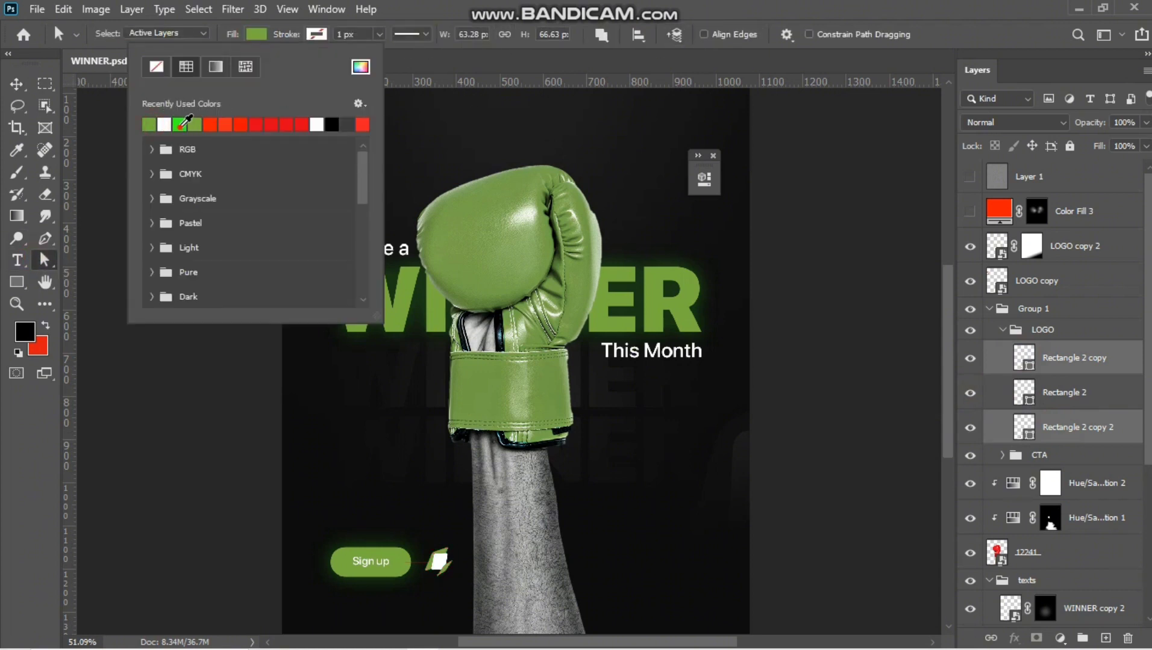
pyautogui.click(180, 125)
pyautogui.press('Return')
pyautogui.press('v')
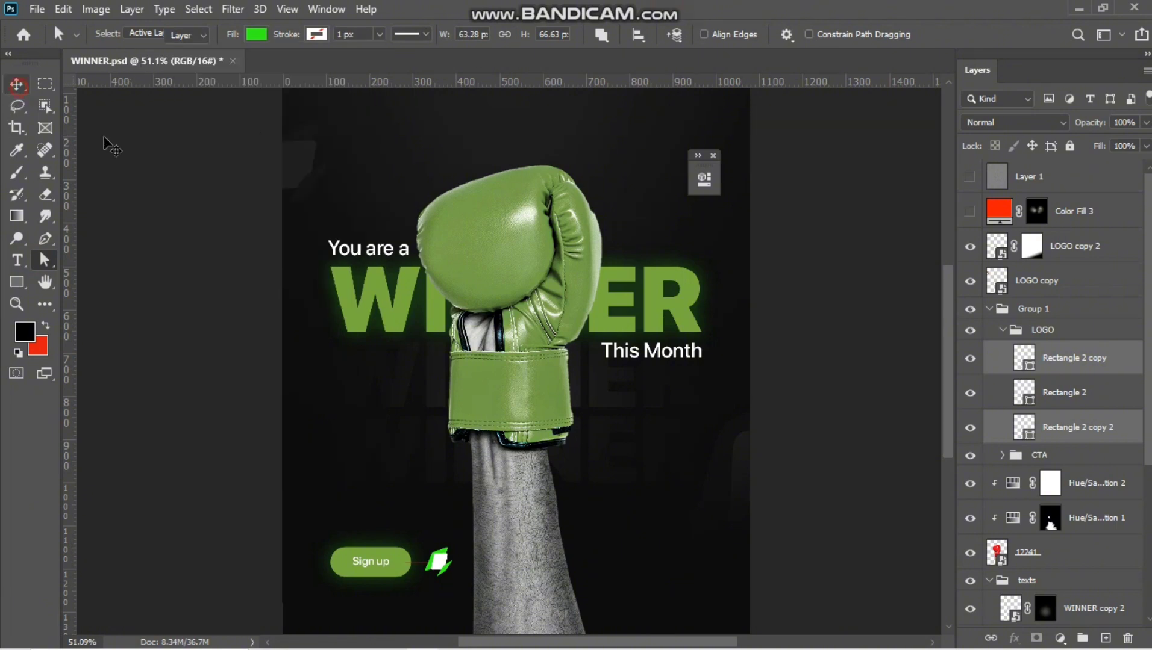
# Close the floating panel, and show the Color Fill 3 glow layer with its colour changed to bright green.
pyautogui.scroll(-3, 724, 429)
pyautogui.scroll(1, 518, 506)
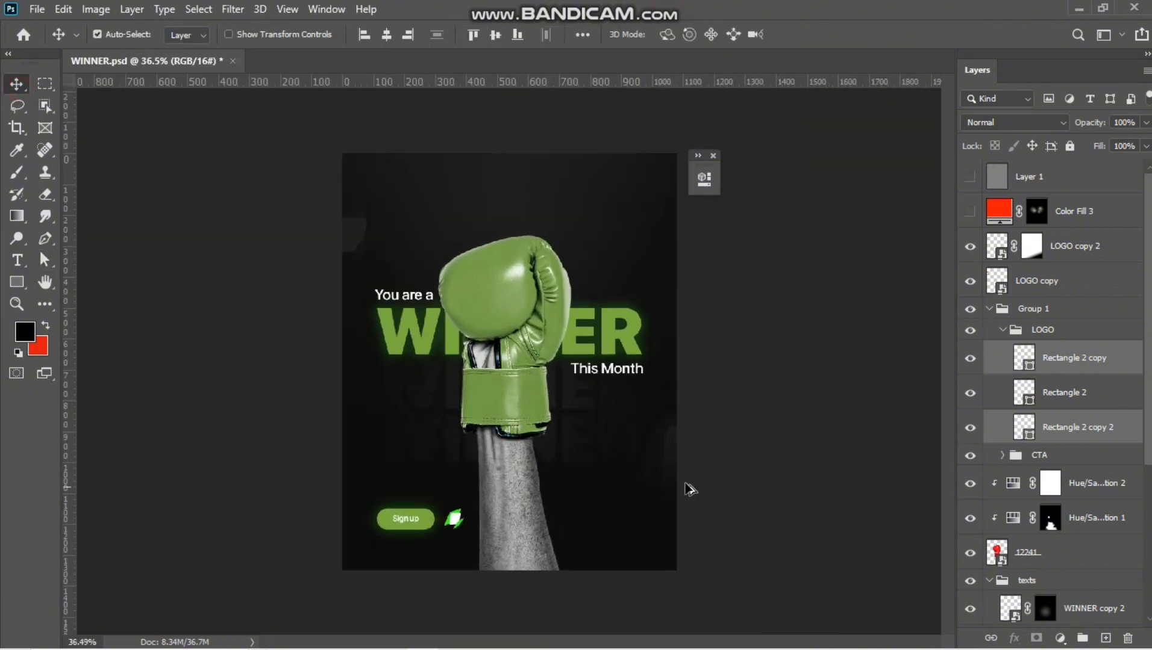
pyautogui.click(714, 155)
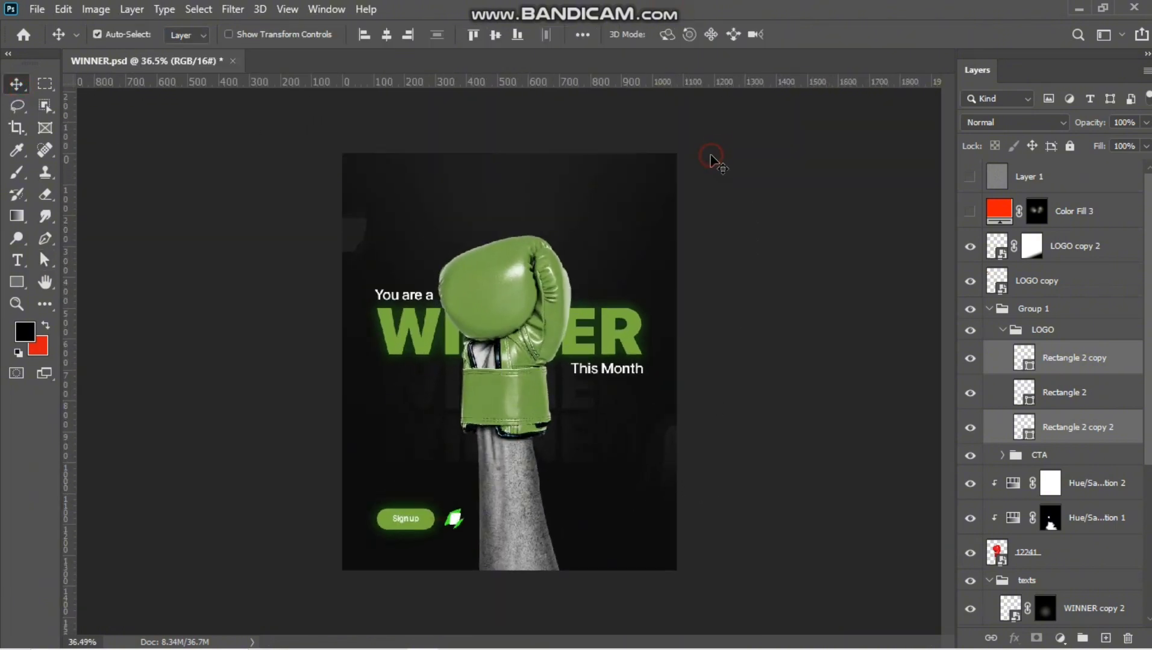
pyautogui.click(970, 213)
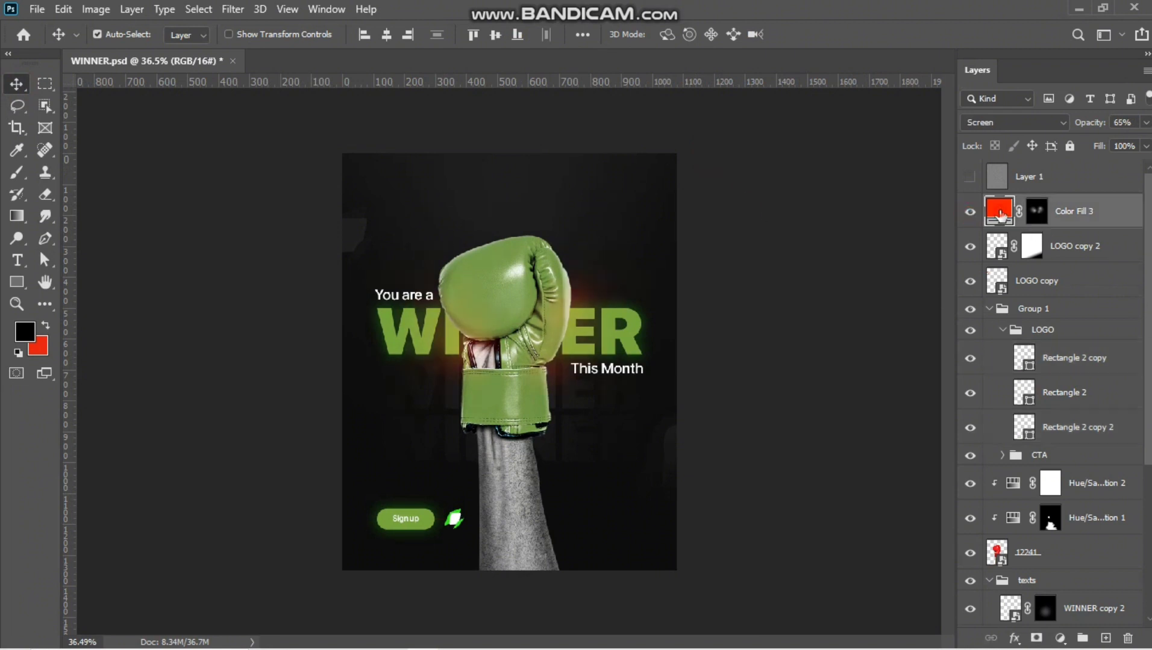
pyautogui.doubleClick(998, 210)
pyautogui.moveTo(946, 340); pyautogui.dragTo(944, 310)
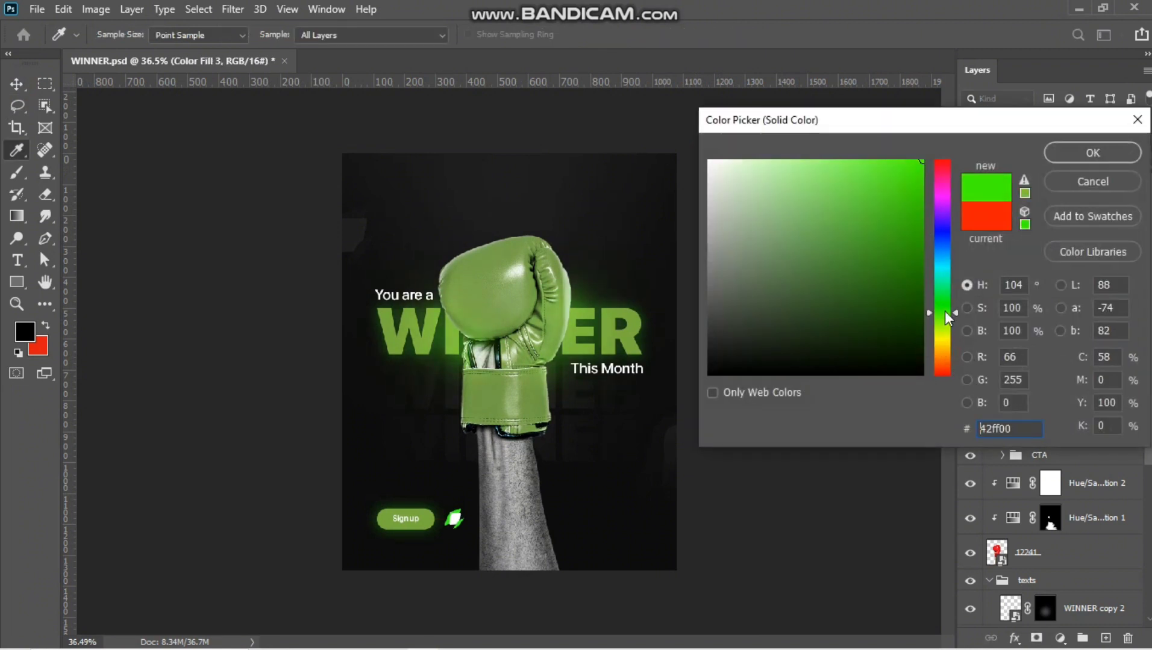
pyautogui.click(1091, 152)
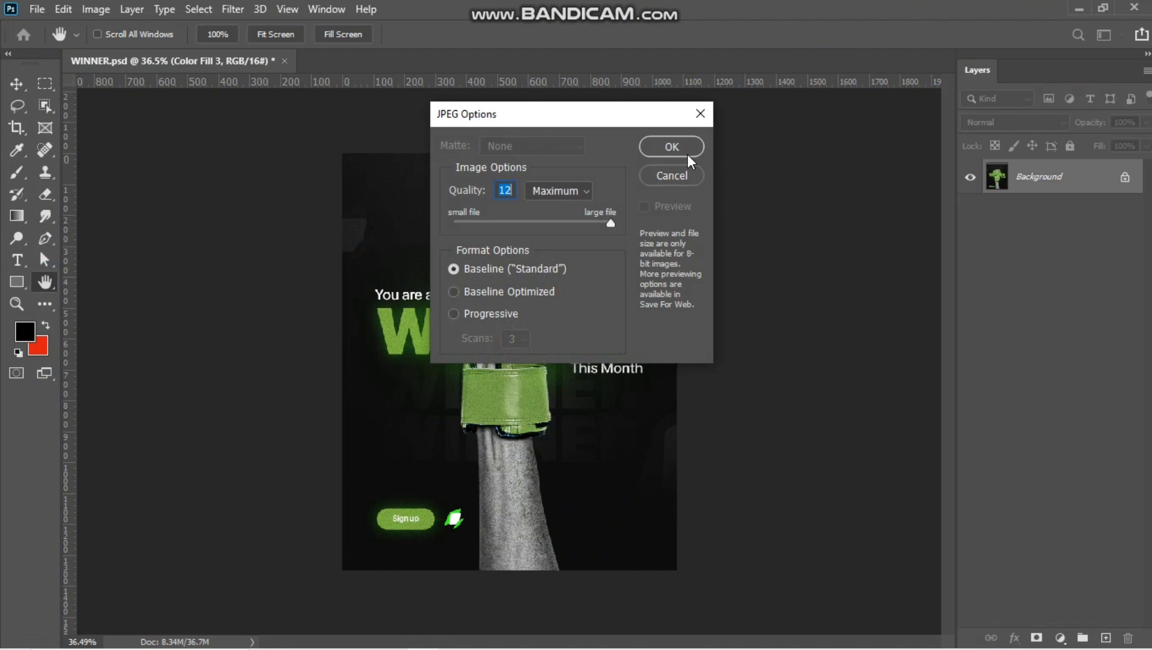
# Save the green poster as a JPEG at Maximum quality 12 with the Baseline ("Standard") format option.
pyautogui.click(671, 147)
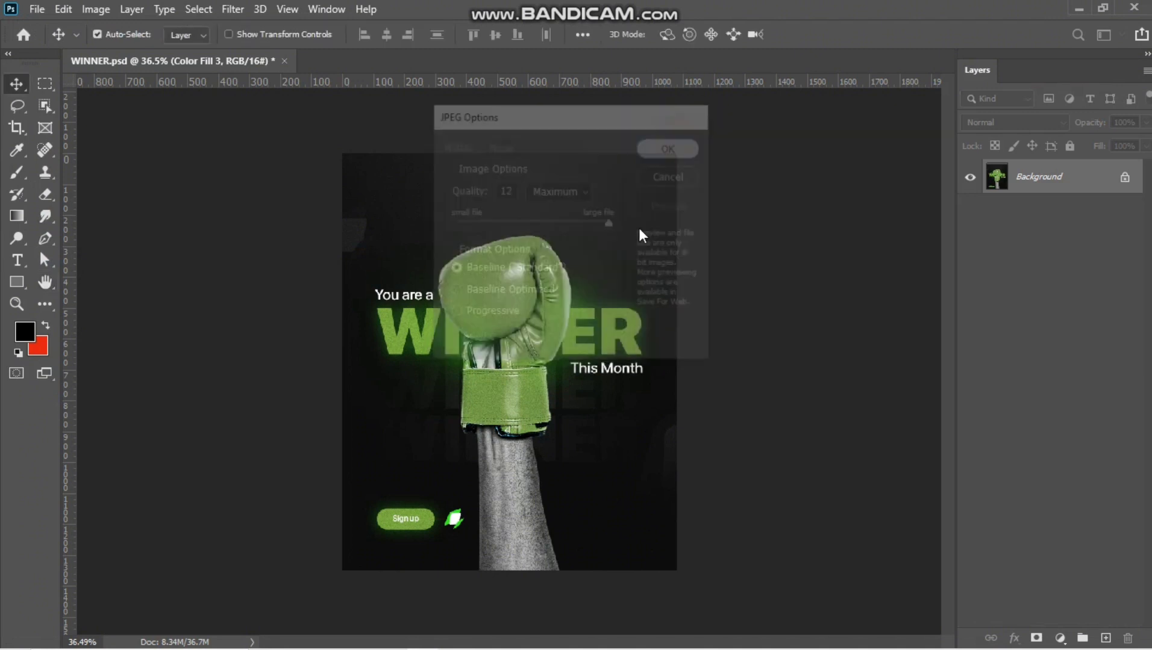
pyautogui.scroll(1, 483, 385)
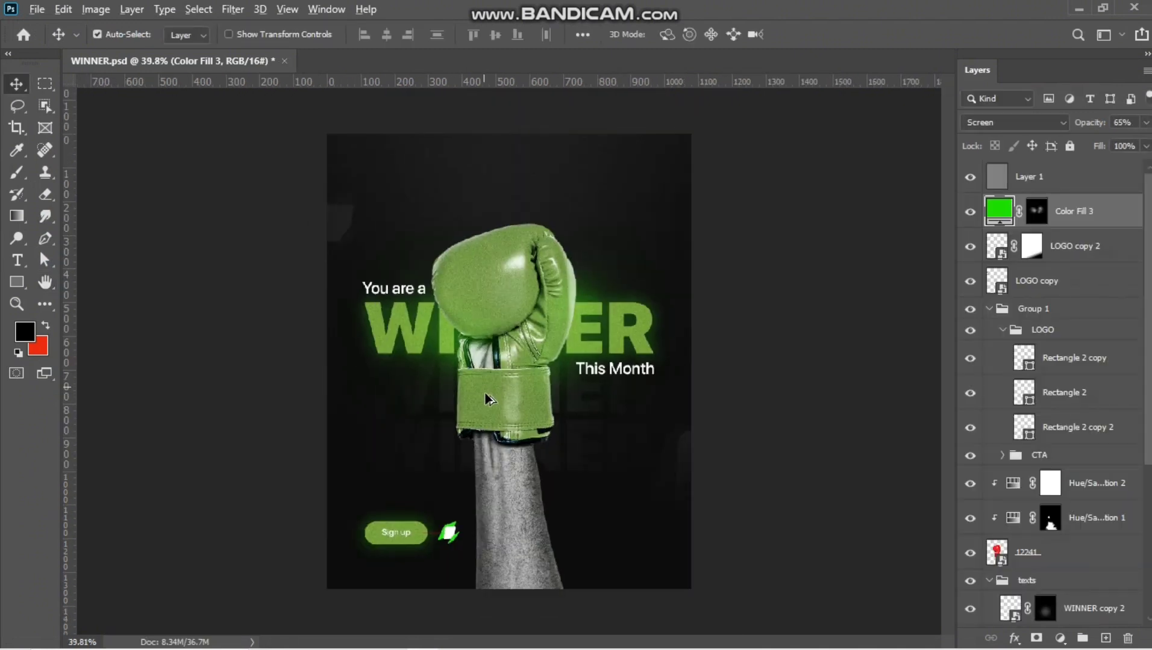
pyautogui.scroll(-1, 484, 385)
pyautogui.scroll(2, 491, 433)
pyautogui.scroll(2, 492, 433)
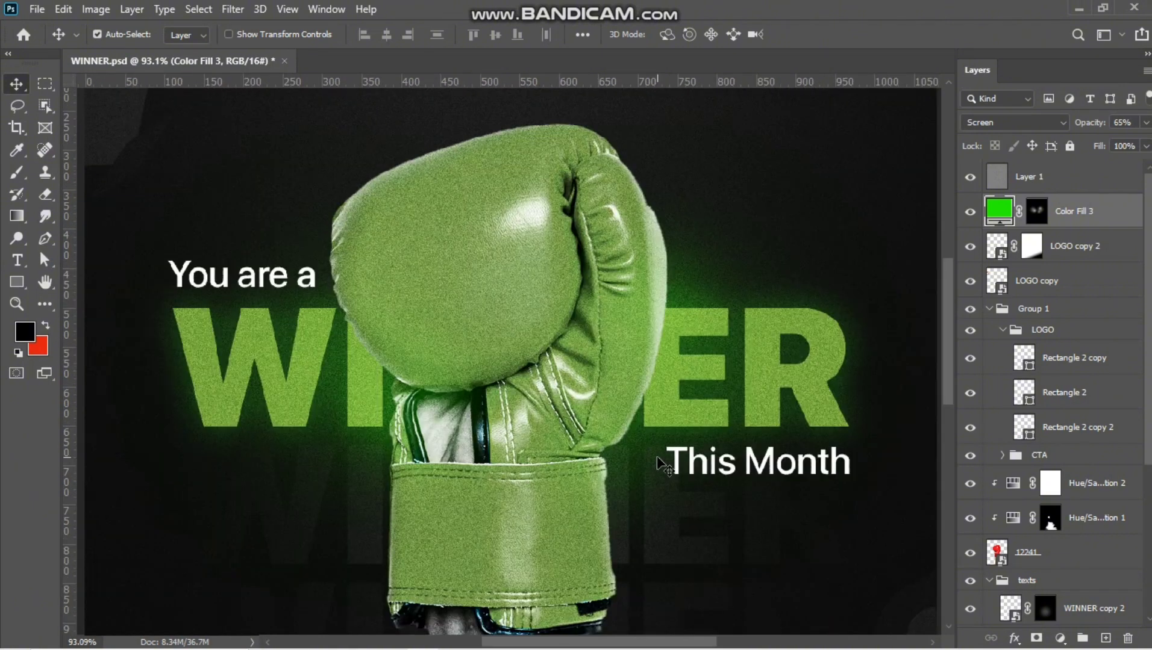